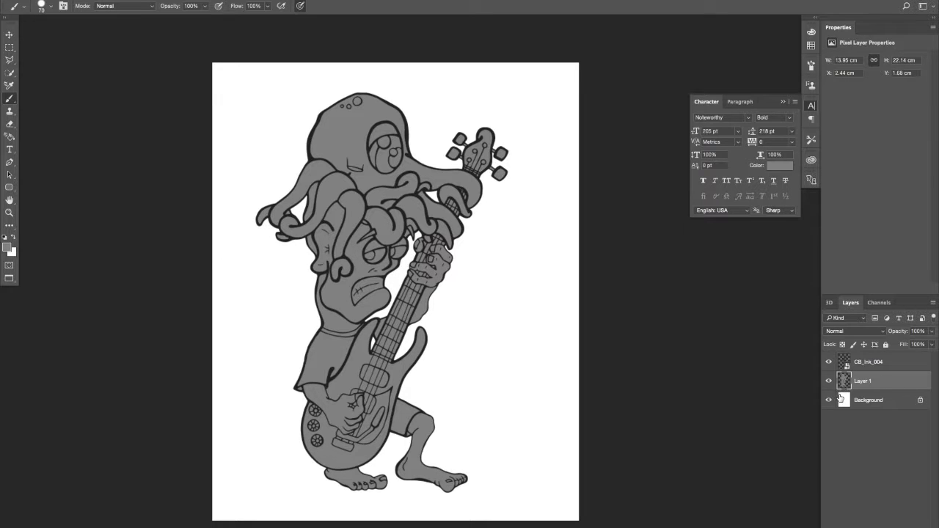
Check the grey silhouette on Layer 1 by hiding and reshowing the CB_Ink_004 line art and the Background.
{"action": "left_click", "coordinate": [829, 362]}
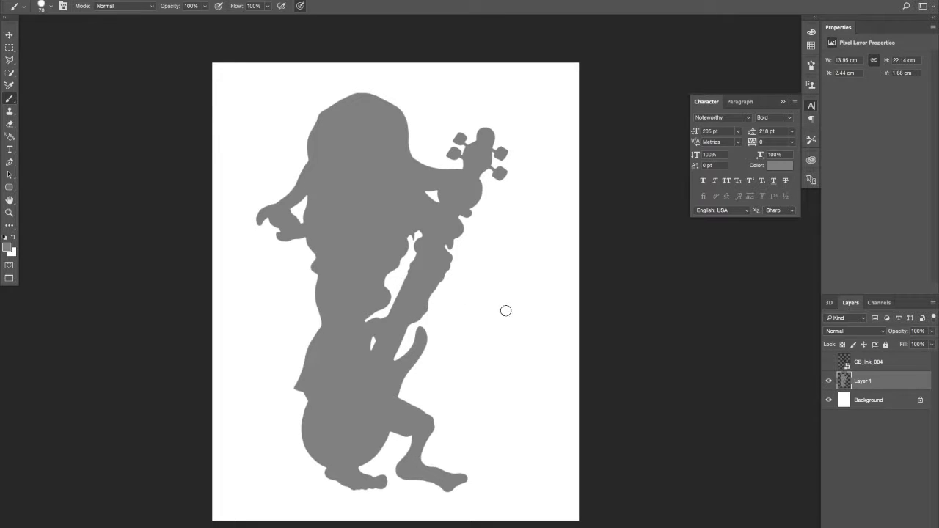
{"action": "left_click", "coordinate": [830, 362]}
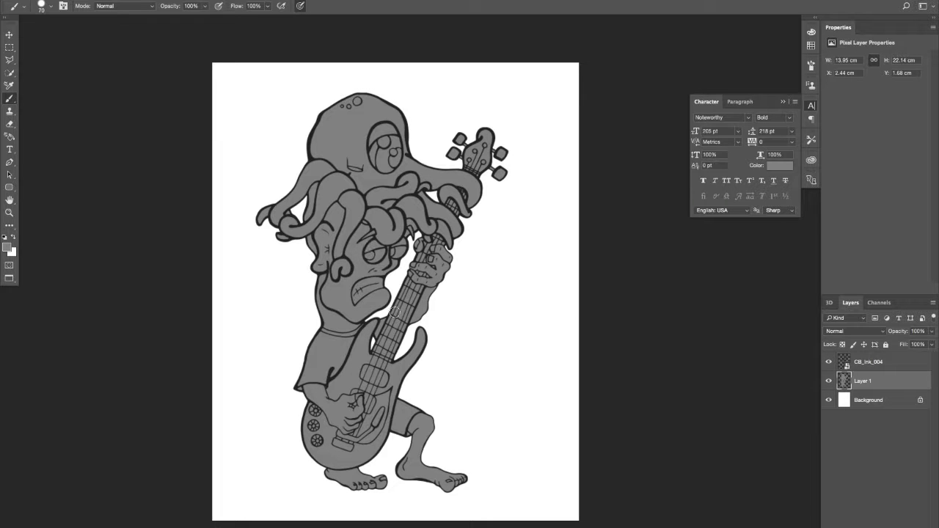
{"action": "left_click", "coordinate": [829, 400]}
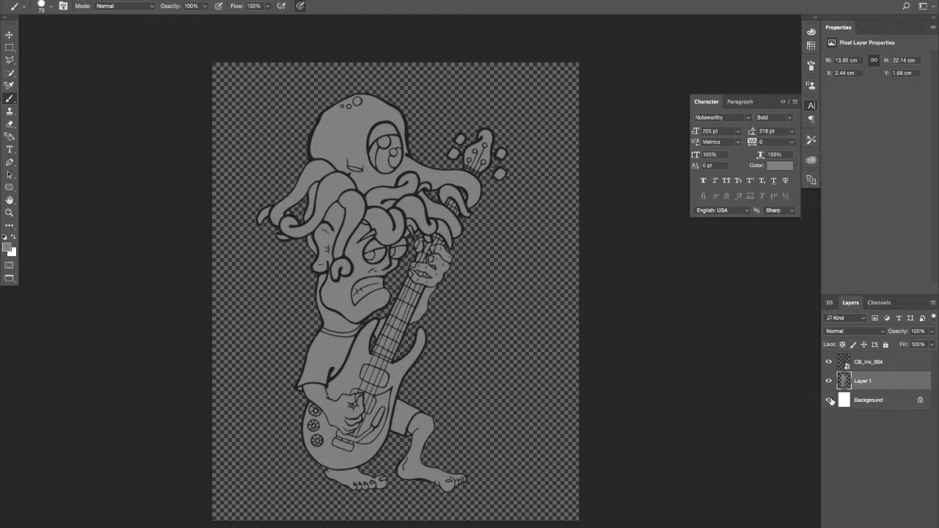
{"action": "left_click", "coordinate": [830, 400]}
{"action": "left_click_drag", "start_coordinate": [319, 294], "coordinate": [382, 288]}
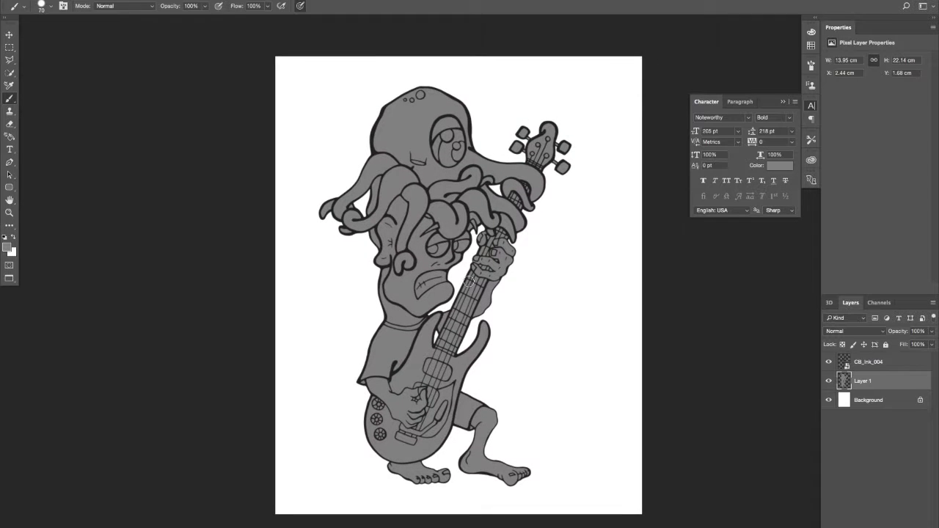
Load the grey silhouette of Layer 1 as a selection and get the Brush ready for painting inside it.
{"action": "left_click", "coordinate": [844, 383], "text": "super"}
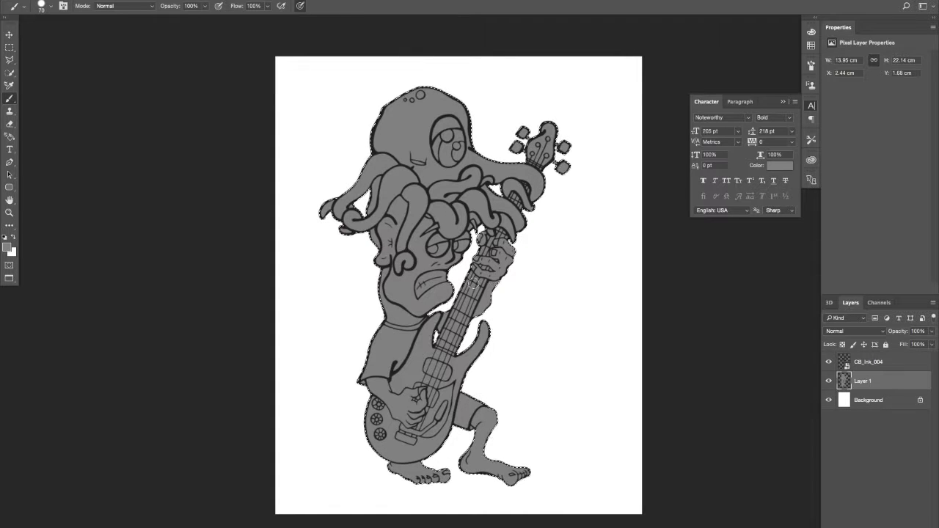
{"action": "key", "text": "z"}
{"action": "mouse_move", "coordinate": [458, 276]}
{"action": "left_mouse_down"}
{"action": "mouse_move", "coordinate": [478, 276]}
{"action": "mouse_move", "coordinate": [446, 347]}
{"action": "left_mouse_up"}
{"action": "key", "text": "b"}
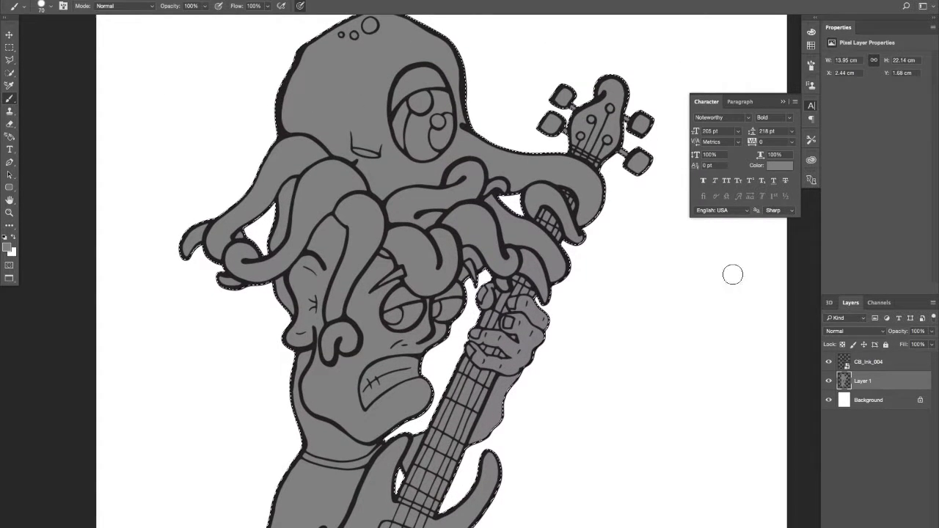
{"action": "key", "text": "ctrl+h"}
Choose a bright pink foreground colour and paint the upper part of the octopus's head on Layer 1.
{"action": "left_click", "coordinate": [811, 45]}
{"action": "left_click", "coordinate": [811, 31]}
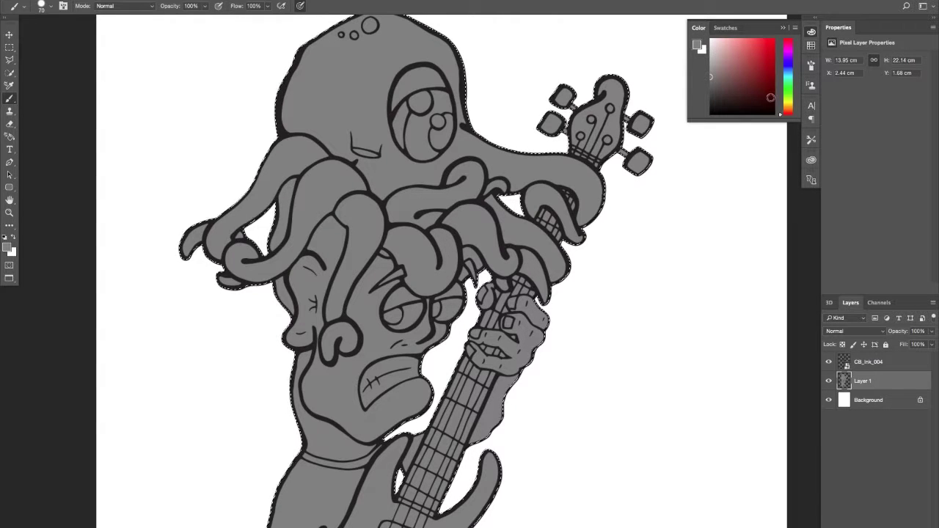
{"action": "mouse_move", "coordinate": [789, 64]}
{"action": "left_mouse_down"}
{"action": "mouse_move", "coordinate": [767, 56]}
{"action": "mouse_move", "coordinate": [791, 57]}
{"action": "mouse_move", "coordinate": [790, 101]}
{"action": "mouse_move", "coordinate": [792, 51]}
{"action": "mouse_move", "coordinate": [743, 36]}
{"action": "mouse_move", "coordinate": [787, 57]}
{"action": "left_mouse_up"}
{"action": "left_click", "coordinate": [756, 49]}
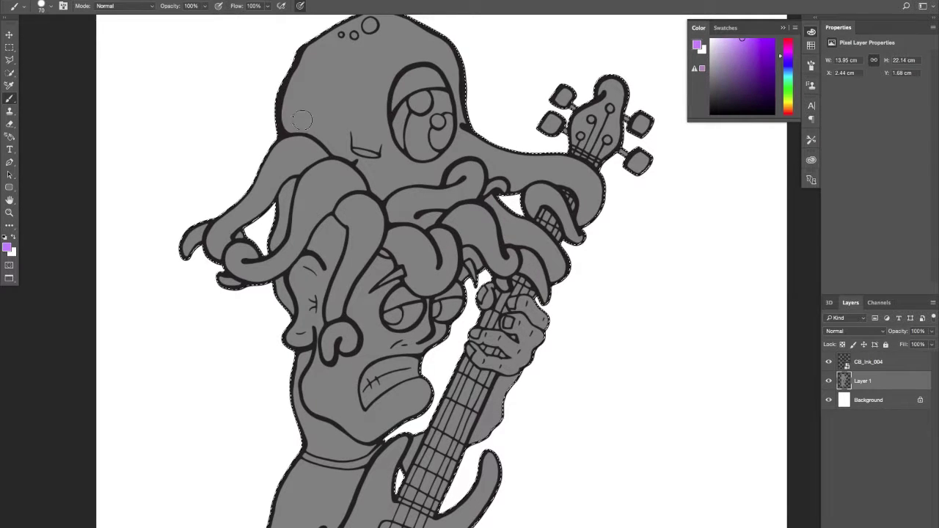
{"action": "left_click", "coordinate": [790, 53]}
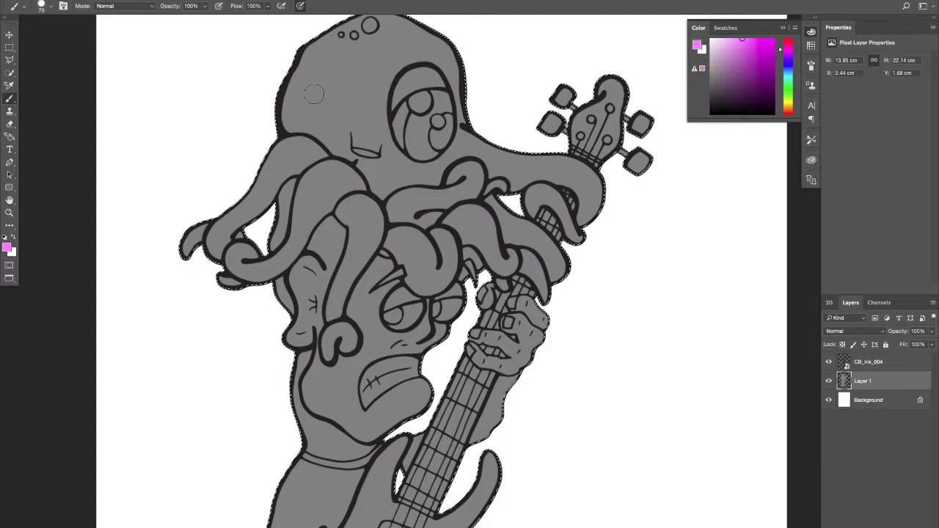
{"action": "mouse_move", "coordinate": [323, 56]}
{"action": "left_mouse_down"}
{"action": "mouse_move", "coordinate": [297, 74]}
{"action": "mouse_move", "coordinate": [385, 18]}
{"action": "mouse_move", "coordinate": [298, 60]}
{"action": "mouse_move", "coordinate": [402, 20]}
{"action": "left_mouse_up"}
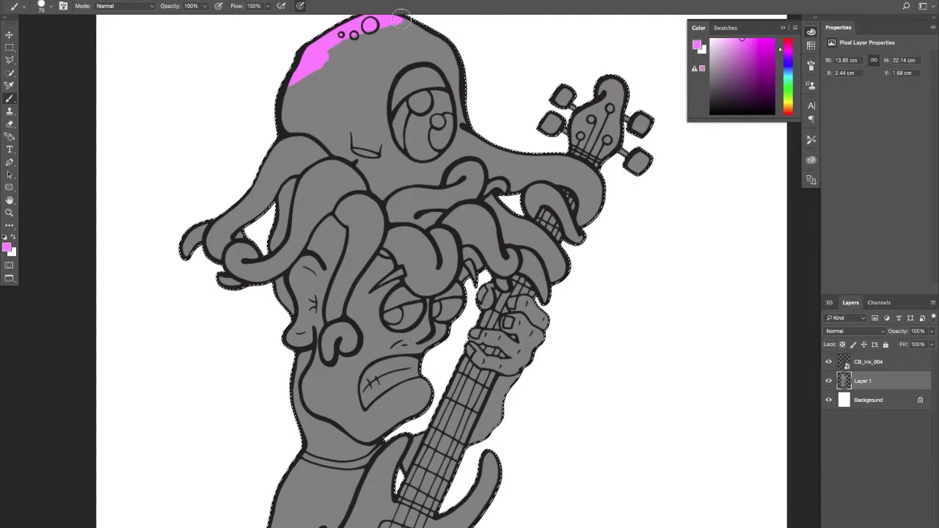
{"action": "mouse_move", "coordinate": [370, 54]}
{"action": "left_mouse_down"}
{"action": "mouse_move", "coordinate": [361, 82]}
{"action": "mouse_move", "coordinate": [335, 73]}
{"action": "mouse_move", "coordinate": [287, 98]}
{"action": "mouse_move", "coordinate": [417, 71]}
{"action": "mouse_move", "coordinate": [412, 78]}
{"action": "mouse_move", "coordinate": [424, 85]}
{"action": "mouse_move", "coordinate": [391, 97]}
{"action": "mouse_move", "coordinate": [441, 77]}
{"action": "mouse_move", "coordinate": [435, 68]}
{"action": "mouse_move", "coordinate": [433, 85]}
{"action": "mouse_move", "coordinate": [253, 176]}
{"action": "mouse_move", "coordinate": [347, 129]}
{"action": "mouse_move", "coordinate": [334, 181]}
{"action": "mouse_move", "coordinate": [336, 167]}
{"action": "mouse_move", "coordinate": [261, 193]}
{"action": "mouse_move", "coordinate": [261, 177]}
{"action": "mouse_move", "coordinate": [235, 197]}
{"action": "mouse_move", "coordinate": [278, 157]}
{"action": "mouse_move", "coordinate": [267, 179]}
{"action": "mouse_move", "coordinate": [308, 153]}
{"action": "mouse_move", "coordinate": [285, 176]}
{"action": "mouse_move", "coordinate": [327, 179]}
{"action": "mouse_move", "coordinate": [263, 213]}
{"action": "left_mouse_up"}
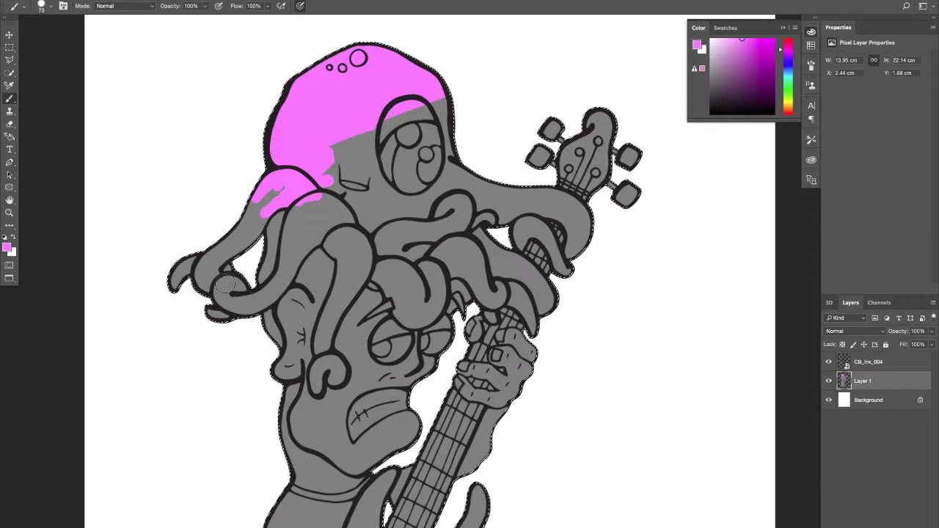
Paint the octopus's outer tentacles on the ear side of the man's head in the same bright pink.
{"action": "left_click_drag", "start_coordinate": [226, 285], "coordinate": [196, 153]}
{"action": "mouse_move", "coordinate": [446, 236]}
{"action": "left_mouse_down"}
{"action": "mouse_move", "coordinate": [384, 222]}
{"action": "mouse_move", "coordinate": [430, 226]}
{"action": "left_mouse_up"}
{"action": "key", "text": "b"}
{"action": "left_click_drag", "start_coordinate": [306, 184], "coordinate": [376, 279]}
{"action": "mouse_move", "coordinate": [199, 242]}
{"action": "left_mouse_down"}
{"action": "mouse_move", "coordinate": [221, 220]}
{"action": "mouse_move", "coordinate": [226, 241]}
{"action": "mouse_move", "coordinate": [236, 246]}
{"action": "mouse_move", "coordinate": [239, 231]}
{"action": "mouse_move", "coordinate": [254, 246]}
{"action": "mouse_move", "coordinate": [274, 178]}
{"action": "mouse_move", "coordinate": [273, 197]}
{"action": "mouse_move", "coordinate": [282, 182]}
{"action": "mouse_move", "coordinate": [287, 200]}
{"action": "mouse_move", "coordinate": [285, 192]}
{"action": "left_mouse_up"}
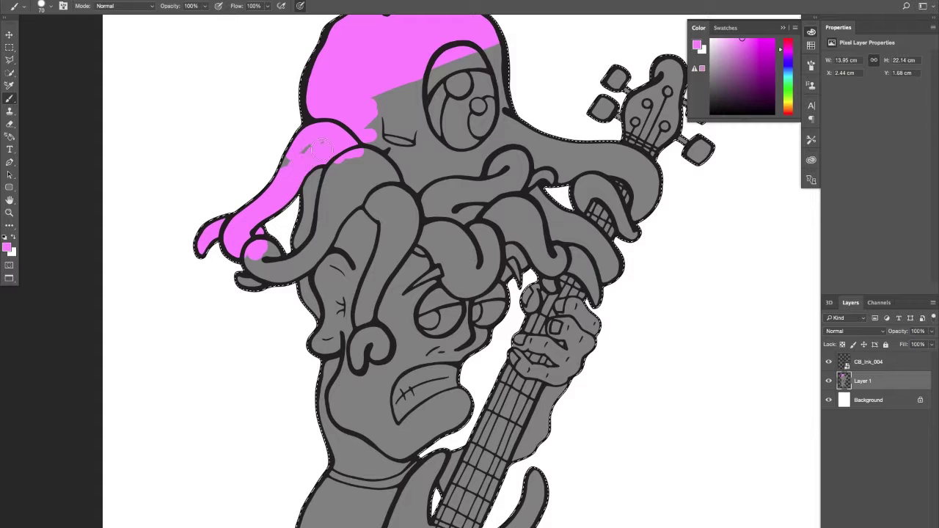
{"action": "mouse_move", "coordinate": [264, 253]}
{"action": "left_mouse_down"}
{"action": "mouse_move", "coordinate": [226, 290]}
{"action": "mouse_move", "coordinate": [257, 300]}
{"action": "mouse_move", "coordinate": [287, 266]}
{"action": "mouse_move", "coordinate": [314, 320]}
{"action": "mouse_move", "coordinate": [292, 272]}
{"action": "mouse_move", "coordinate": [300, 243]}
{"action": "mouse_move", "coordinate": [308, 248]}
{"action": "mouse_move", "coordinate": [321, 235]}
{"action": "mouse_move", "coordinate": [342, 197]}
{"action": "left_mouse_up"}
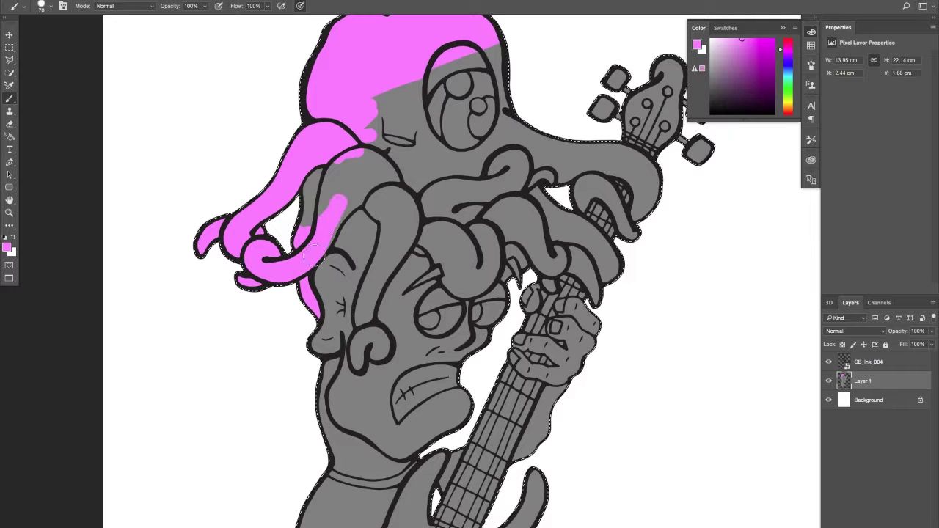
{"action": "mouse_move", "coordinate": [325, 231]}
{"action": "left_mouse_down"}
{"action": "mouse_move", "coordinate": [388, 172]}
{"action": "mouse_move", "coordinate": [316, 207]}
{"action": "mouse_move", "coordinate": [304, 192]}
{"action": "mouse_move", "coordinate": [327, 193]}
{"action": "mouse_move", "coordinate": [302, 232]}
{"action": "left_mouse_up"}
Paint the remaining tentacles and the rest of the octopus's face bright pink, including the arm wrapped around the guitar neck.
{"action": "mouse_move", "coordinate": [401, 201]}
{"action": "left_mouse_down"}
{"action": "mouse_move", "coordinate": [383, 192]}
{"action": "mouse_move", "coordinate": [389, 244]}
{"action": "mouse_move", "coordinate": [389, 226]}
{"action": "mouse_move", "coordinate": [358, 362]}
{"action": "mouse_move", "coordinate": [369, 337]}
{"action": "mouse_move", "coordinate": [380, 348]}
{"action": "left_mouse_up"}
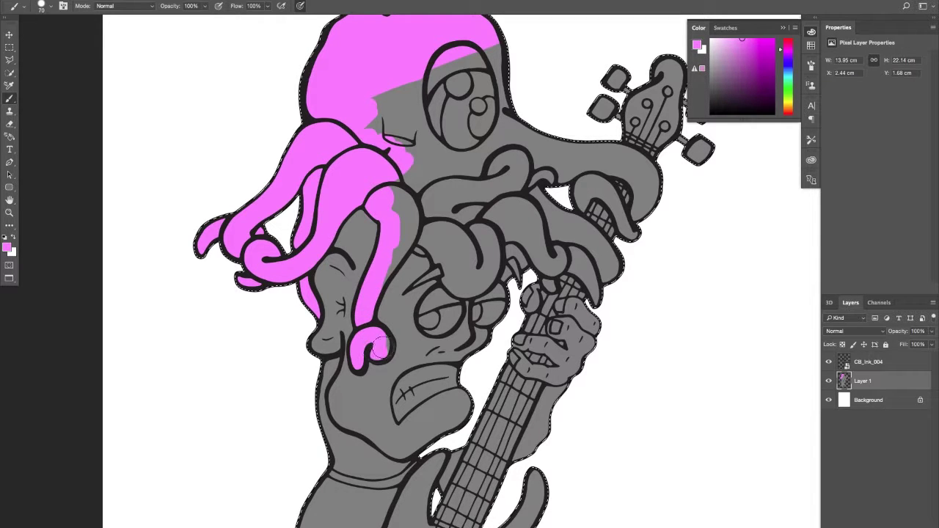
{"action": "mouse_move", "coordinate": [372, 278]}
{"action": "left_mouse_down"}
{"action": "mouse_move", "coordinate": [405, 236]}
{"action": "mouse_move", "coordinate": [405, 193]}
{"action": "mouse_move", "coordinate": [386, 216]}
{"action": "mouse_move", "coordinate": [396, 227]}
{"action": "mouse_move", "coordinate": [389, 193]}
{"action": "left_mouse_up"}
{"action": "mouse_move", "coordinate": [445, 233]}
{"action": "left_mouse_down"}
{"action": "mouse_move", "coordinate": [420, 240]}
{"action": "mouse_move", "coordinate": [449, 258]}
{"action": "mouse_move", "coordinate": [454, 285]}
{"action": "mouse_move", "coordinate": [474, 287]}
{"action": "mouse_move", "coordinate": [491, 258]}
{"action": "mouse_move", "coordinate": [488, 237]}
{"action": "mouse_move", "coordinate": [482, 273]}
{"action": "mouse_move", "coordinate": [485, 233]}
{"action": "mouse_move", "coordinate": [470, 240]}
{"action": "mouse_move", "coordinate": [480, 252]}
{"action": "mouse_move", "coordinate": [487, 249]}
{"action": "mouse_move", "coordinate": [476, 237]}
{"action": "mouse_move", "coordinate": [417, 218]}
{"action": "mouse_move", "coordinate": [450, 221]}
{"action": "mouse_move", "coordinate": [514, 161]}
{"action": "mouse_move", "coordinate": [442, 209]}
{"action": "mouse_move", "coordinate": [422, 208]}
{"action": "mouse_move", "coordinate": [424, 187]}
{"action": "mouse_move", "coordinate": [412, 194]}
{"action": "mouse_move", "coordinate": [389, 182]}
{"action": "mouse_move", "coordinate": [378, 161]}
{"action": "mouse_move", "coordinate": [394, 138]}
{"action": "mouse_move", "coordinate": [368, 151]}
{"action": "mouse_move", "coordinate": [393, 114]}
{"action": "mouse_move", "coordinate": [379, 115]}
{"action": "mouse_move", "coordinate": [377, 99]}
{"action": "mouse_move", "coordinate": [380, 134]}
{"action": "mouse_move", "coordinate": [373, 125]}
{"action": "mouse_move", "coordinate": [425, 71]}
{"action": "mouse_move", "coordinate": [493, 34]}
{"action": "mouse_move", "coordinate": [507, 126]}
{"action": "mouse_move", "coordinate": [472, 159]}
{"action": "mouse_move", "coordinate": [513, 107]}
{"action": "mouse_move", "coordinate": [505, 126]}
{"action": "mouse_move", "coordinate": [530, 130]}
{"action": "mouse_move", "coordinate": [511, 144]}
{"action": "mouse_move", "coordinate": [508, 174]}
{"action": "mouse_move", "coordinate": [519, 162]}
{"action": "mouse_move", "coordinate": [514, 126]}
{"action": "mouse_move", "coordinate": [523, 130]}
{"action": "mouse_move", "coordinate": [507, 174]}
{"action": "mouse_move", "coordinate": [540, 163]}
{"action": "mouse_move", "coordinate": [576, 172]}
{"action": "mouse_move", "coordinate": [514, 202]}
{"action": "mouse_move", "coordinate": [590, 234]}
{"action": "mouse_move", "coordinate": [616, 265]}
{"action": "mouse_move", "coordinate": [599, 282]}
{"action": "mouse_move", "coordinate": [606, 292]}
{"action": "mouse_move", "coordinate": [558, 264]}
{"action": "mouse_move", "coordinate": [580, 253]}
{"action": "mouse_move", "coordinate": [573, 239]}
{"action": "mouse_move", "coordinate": [528, 213]}
{"action": "mouse_move", "coordinate": [497, 213]}
{"action": "mouse_move", "coordinate": [555, 258]}
{"action": "mouse_move", "coordinate": [553, 288]}
{"action": "mouse_move", "coordinate": [541, 234]}
{"action": "mouse_move", "coordinate": [559, 172]}
{"action": "mouse_move", "coordinate": [575, 173]}
{"action": "mouse_move", "coordinate": [582, 204]}
{"action": "mouse_move", "coordinate": [598, 198]}
{"action": "mouse_move", "coordinate": [629, 229]}
{"action": "mouse_move", "coordinate": [649, 209]}
{"action": "mouse_move", "coordinate": [616, 167]}
{"action": "mouse_move", "coordinate": [549, 169]}
{"action": "mouse_move", "coordinate": [569, 150]}
{"action": "left_mouse_up"}
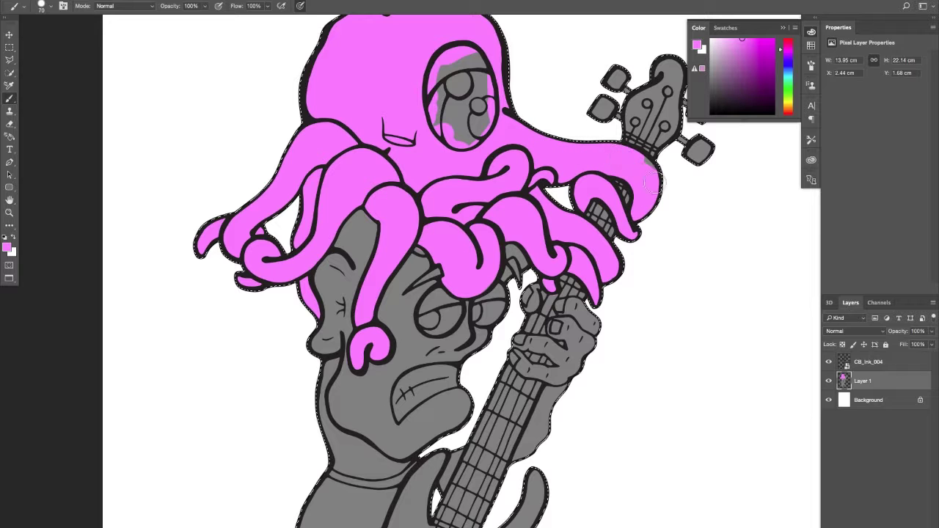
{"action": "mouse_move", "coordinate": [654, 183]}
{"action": "left_mouse_down"}
{"action": "mouse_move", "coordinate": [638, 160]}
{"action": "mouse_move", "coordinate": [659, 174]}
{"action": "left_mouse_up"}
{"action": "mouse_move", "coordinate": [518, 204]}
{"action": "left_mouse_down"}
{"action": "mouse_move", "coordinate": [447, 185]}
{"action": "mouse_move", "coordinate": [353, 200]}
{"action": "mouse_move", "coordinate": [352, 215]}
{"action": "left_mouse_up"}
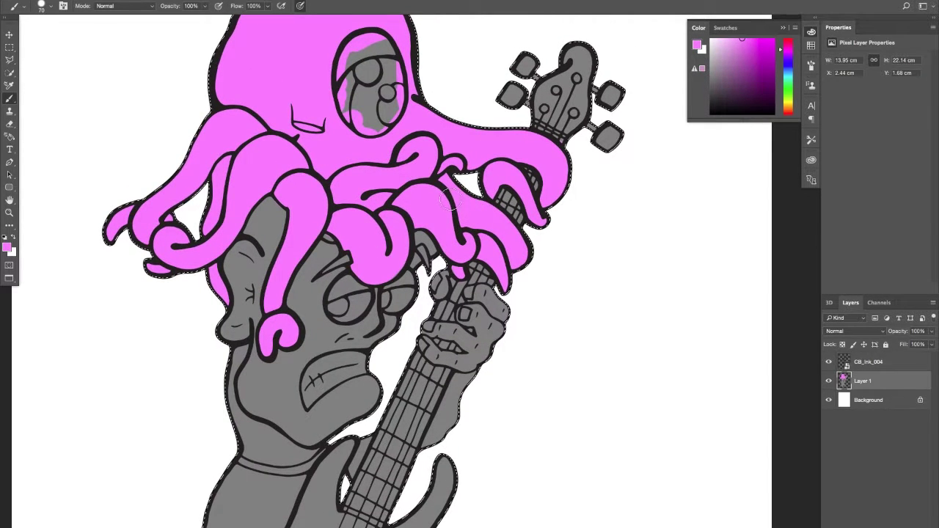
{"action": "left_click_drag", "start_coordinate": [442, 191], "coordinate": [457, 244]}
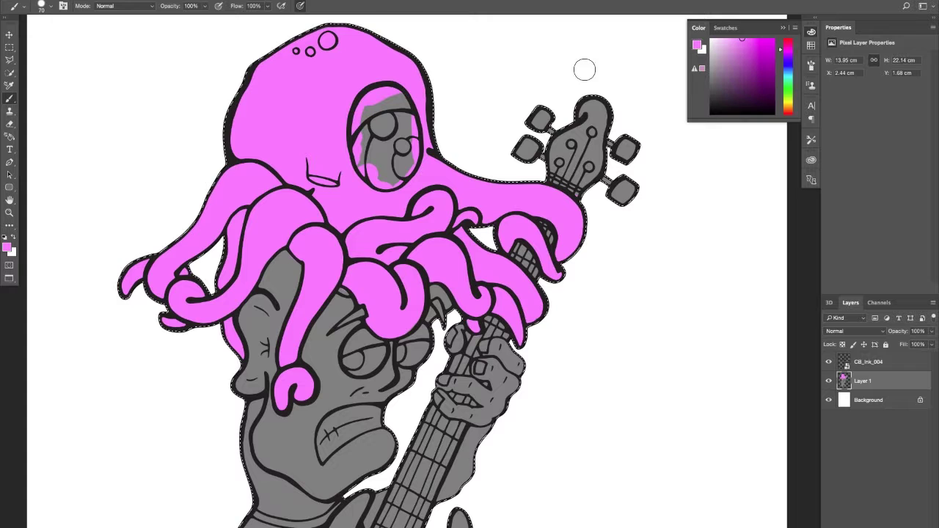
Paint the octopus's eyelid a darker pink and the outer sliver of its eye very pale cyan.
{"action": "left_click", "coordinate": [747, 44]}
{"action": "left_click_drag", "start_coordinate": [746, 45], "coordinate": [743, 49]}
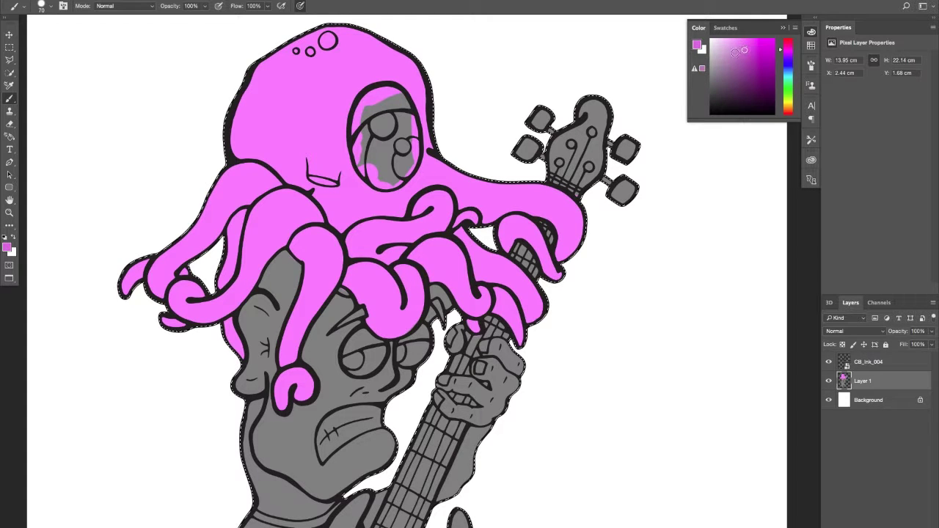
{"action": "left_click_drag", "start_coordinate": [366, 104], "coordinate": [356, 117]}
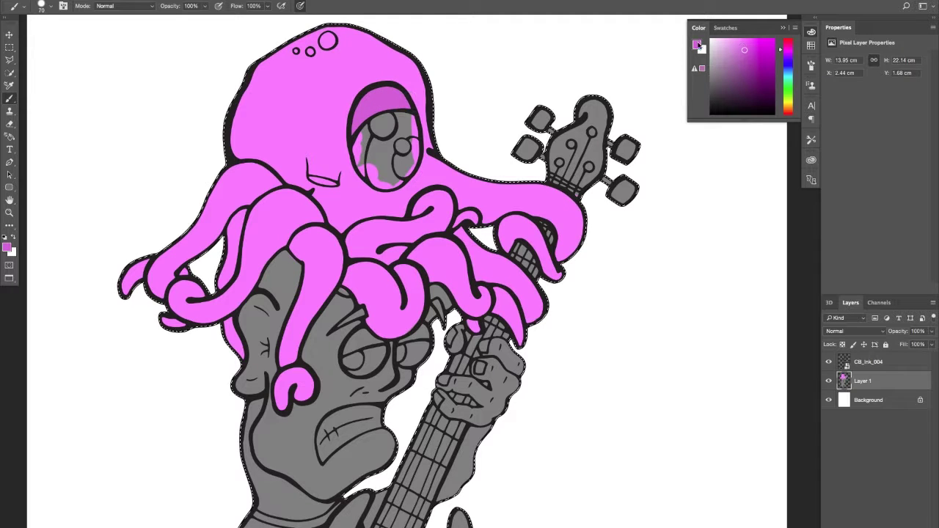
{"action": "left_click_drag", "start_coordinate": [790, 67], "coordinate": [789, 77]}
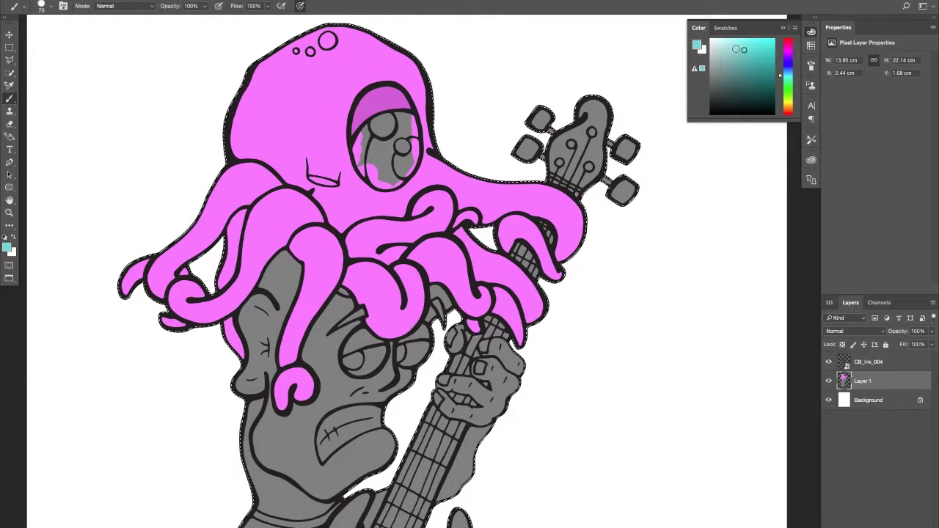
{"action": "left_click_drag", "start_coordinate": [744, 49], "coordinate": [724, 39]}
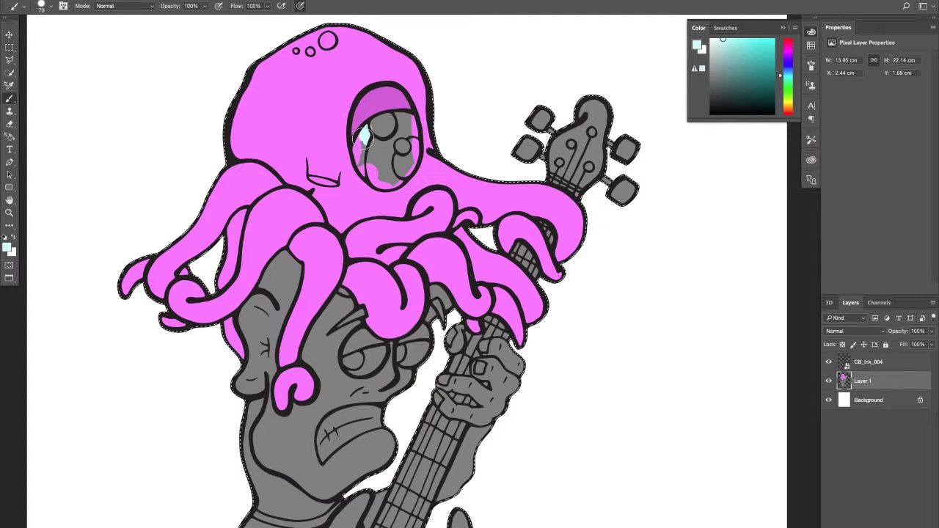
{"action": "mouse_move", "coordinate": [365, 135]}
{"action": "left_mouse_down"}
{"action": "mouse_move", "coordinate": [358, 150]}
{"action": "mouse_move", "coordinate": [367, 171]}
{"action": "left_mouse_up"}
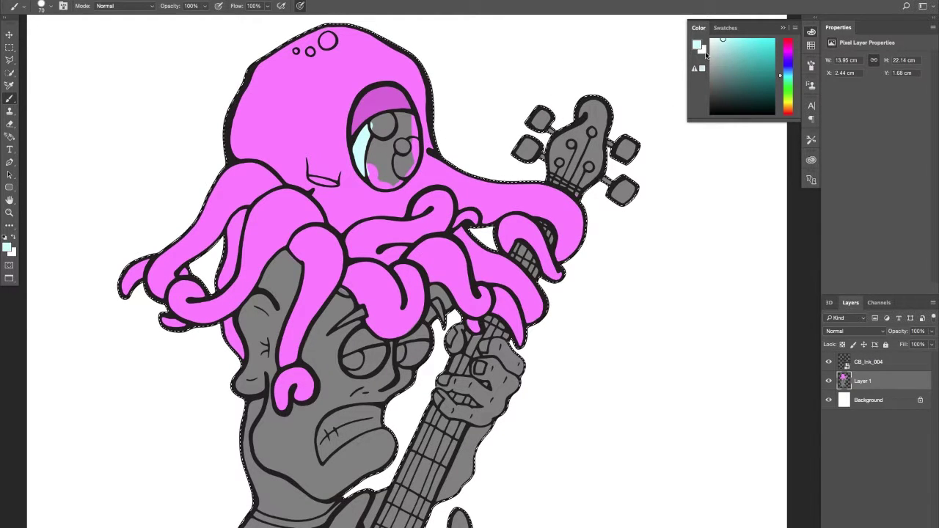
Set the foreground colour to white and fill the large round highlight in the octopus's eye.
{"action": "left_click", "coordinate": [704, 53]}
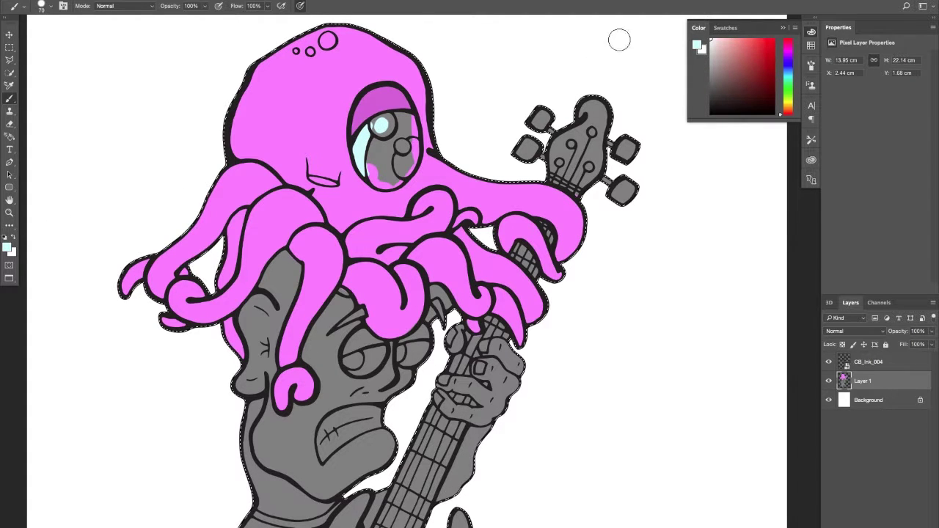
{"action": "left_click", "coordinate": [697, 47]}
{"action": "left_click", "coordinate": [697, 46]}
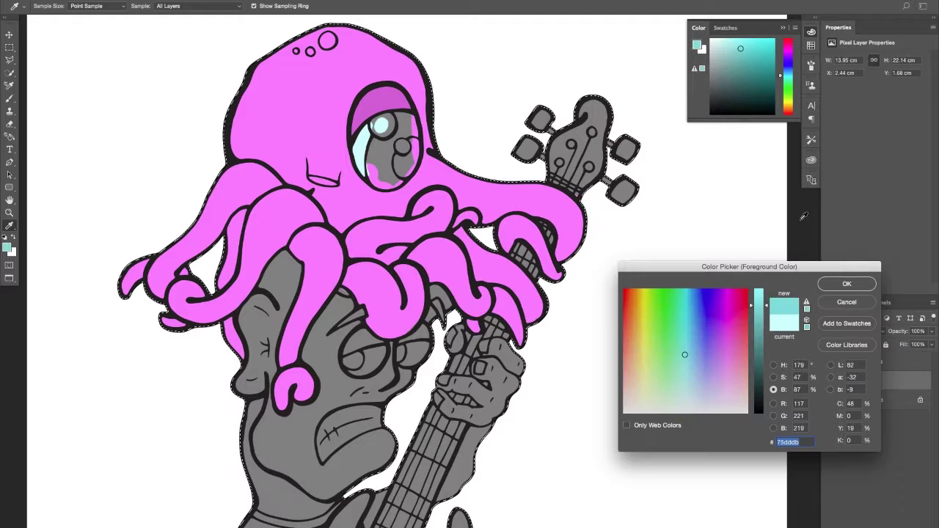
{"action": "left_click", "coordinate": [848, 302]}
{"action": "key", "text": "b"}
{"action": "left_click_drag", "start_coordinate": [728, 61], "coordinate": [696, 35]}
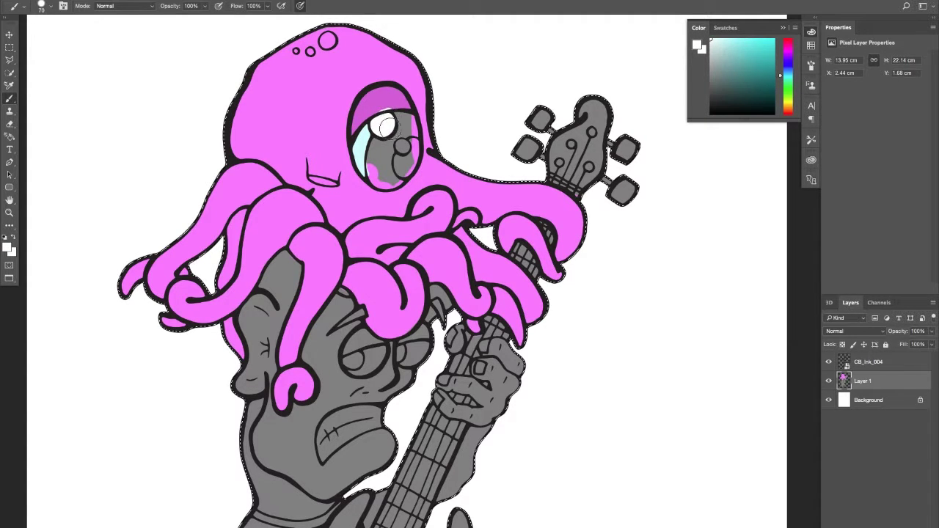
Fill the octopus's mouth with the eyelid's darker pink and paint its iris medium blue.
{"action": "left_click", "coordinate": [379, 100], "text": "alt"}
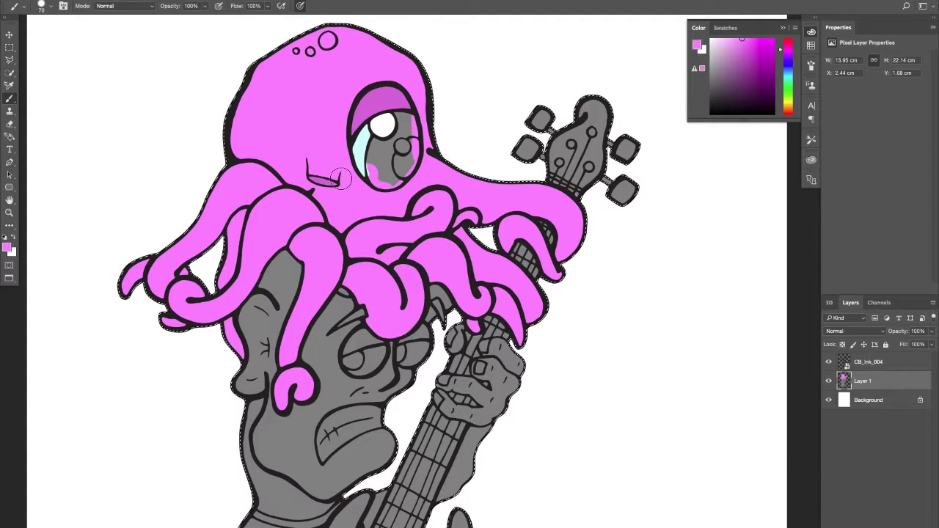
{"action": "left_click", "coordinate": [331, 181]}
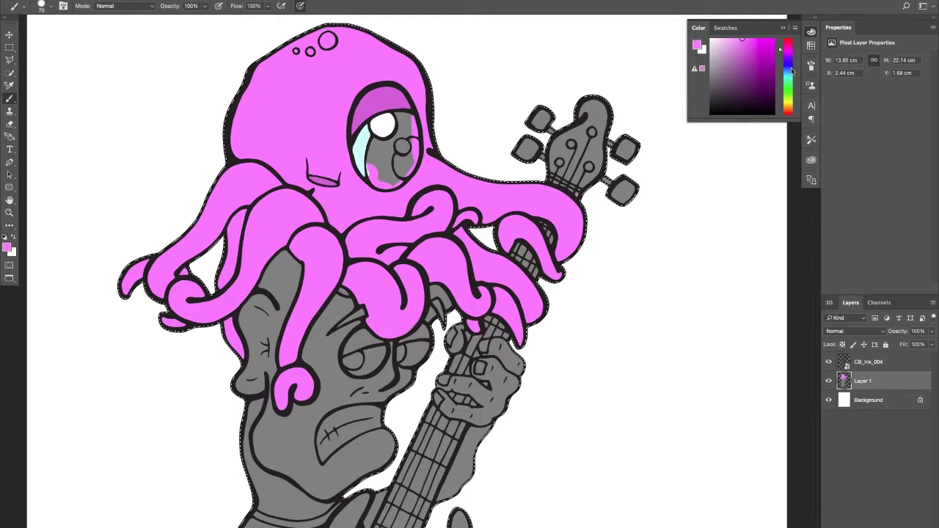
{"action": "mouse_move", "coordinate": [792, 70]}
{"action": "left_mouse_down"}
{"action": "mouse_move", "coordinate": [793, 78]}
{"action": "mouse_move", "coordinate": [778, 68]}
{"action": "left_mouse_up"}
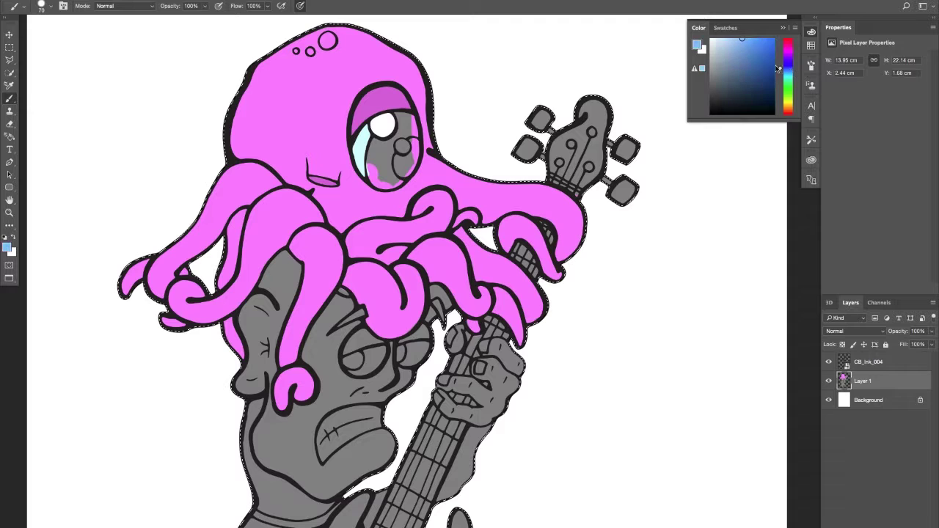
{"action": "mouse_move", "coordinate": [376, 147]}
{"action": "left_mouse_down"}
{"action": "mouse_move", "coordinate": [380, 179]}
{"action": "mouse_move", "coordinate": [397, 176]}
{"action": "mouse_move", "coordinate": [401, 152]}
{"action": "mouse_move", "coordinate": [383, 167]}
{"action": "left_mouse_up"}
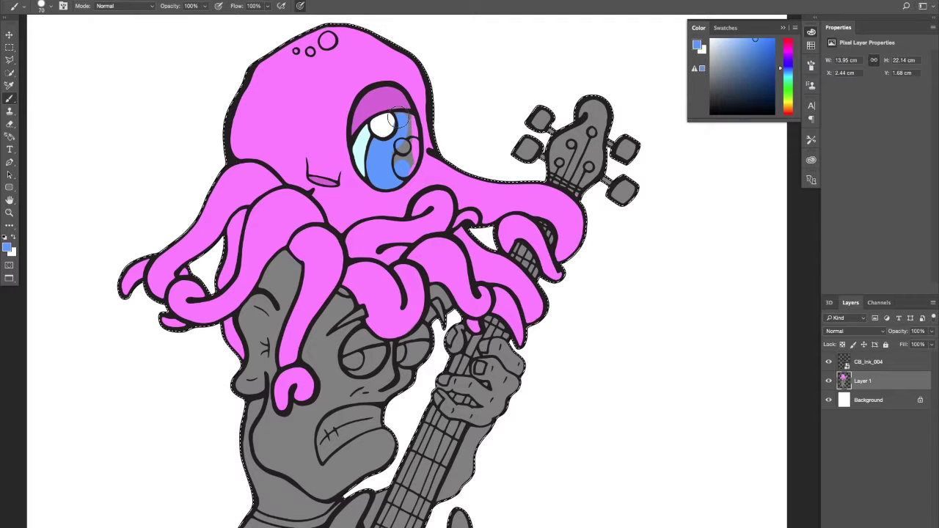
{"action": "left_click_drag", "start_coordinate": [397, 118], "coordinate": [407, 118]}
Fill the small round eye highlight with white and paint the octopus's pupil very dark navy.
{"action": "left_click", "coordinate": [384, 127], "text": "alt"}
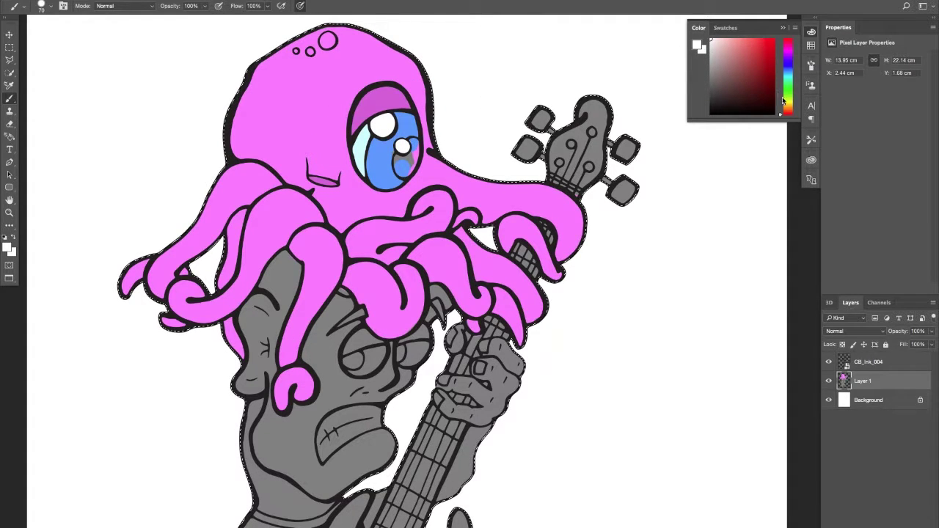
{"action": "left_click", "coordinate": [787, 66]}
{"action": "left_click_drag", "start_coordinate": [769, 101], "coordinate": [776, 103]}
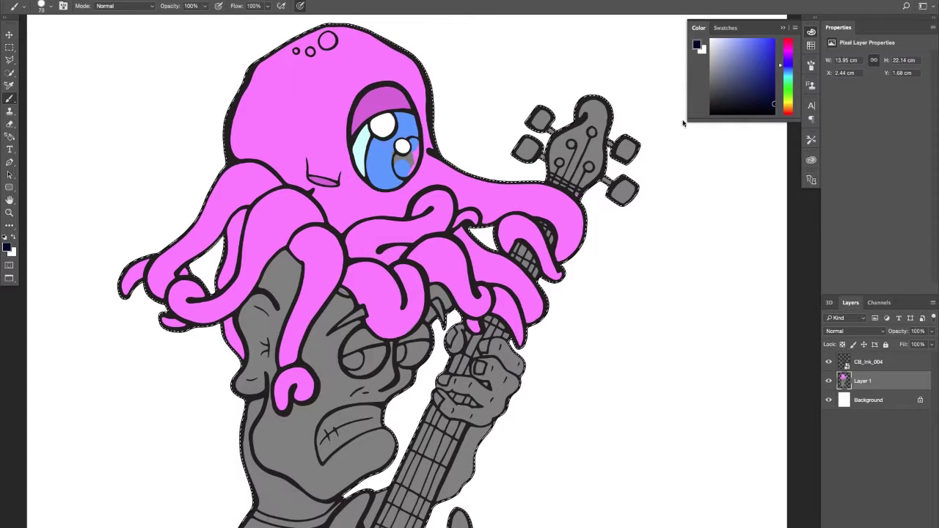
{"action": "left_click", "coordinate": [403, 164]}
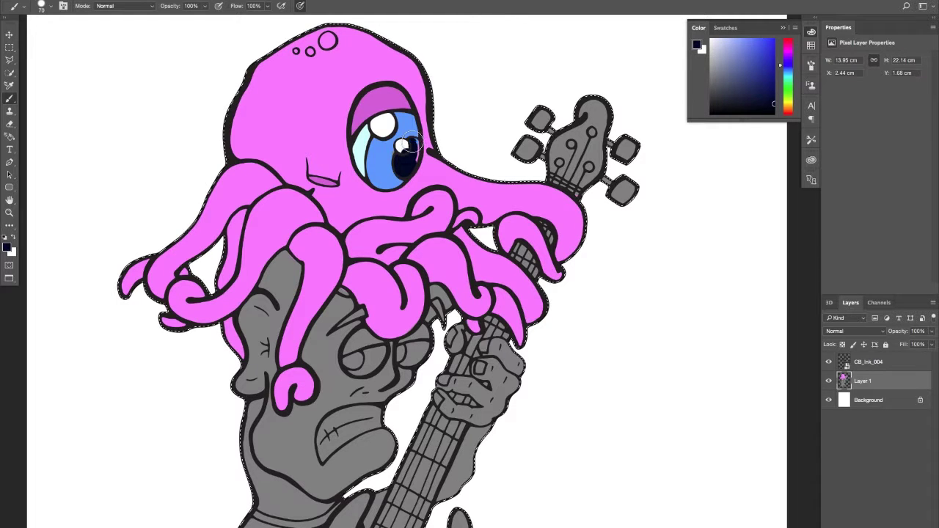
Clean up the octopus's small eye highlight with white and the pupil's edge with dark navy, using a smaller brush.
{"action": "key", "text": "x"}
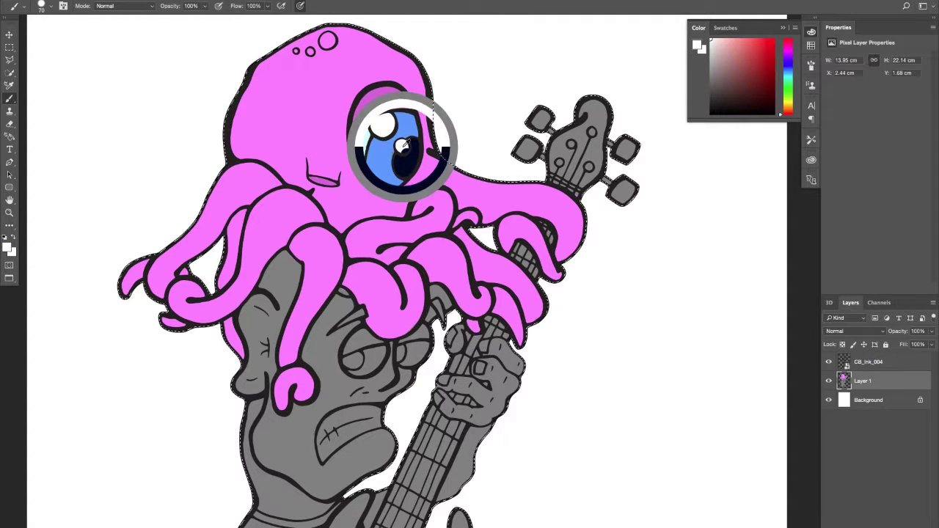
{"action": "left_click", "coordinate": [403, 147]}
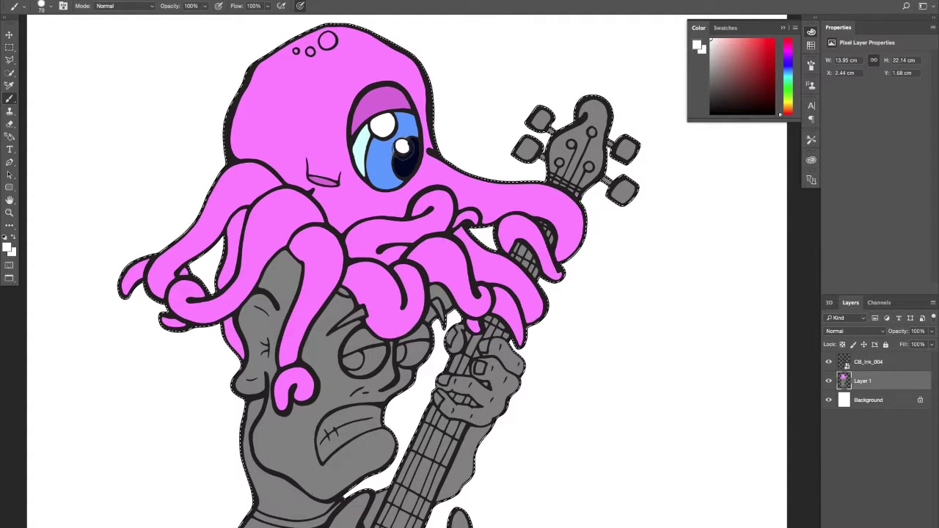
{"action": "scroll", "coordinate": [424, 151], "scroll_direction": "up", "scroll_amount": 4}
{"action": "left_click", "coordinate": [416, 156], "text": "alt"}
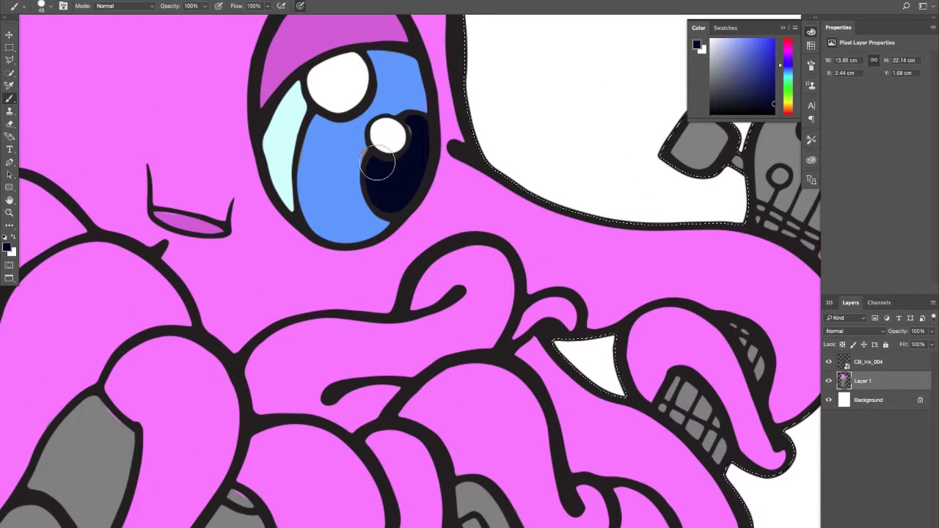
{"action": "key", "text": "bracketleft"}
{"action": "key", "text": "bracketleft"}
{"action": "key", "text": "bracketleft"}
{"action": "left_click", "coordinate": [391, 133], "text": "alt"}
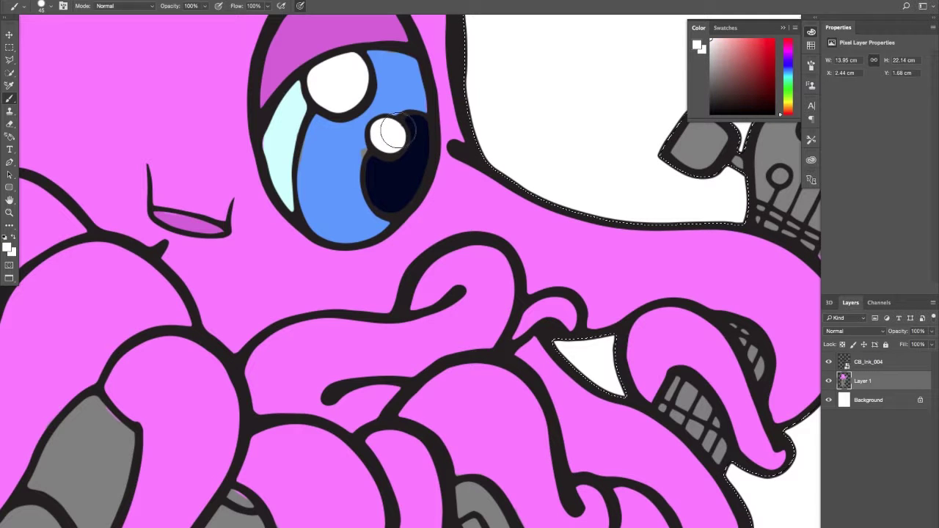
{"action": "left_click_drag", "start_coordinate": [500, 262], "coordinate": [455, 273]}
{"action": "left_click_drag", "start_coordinate": [404, 237], "coordinate": [319, 104]}
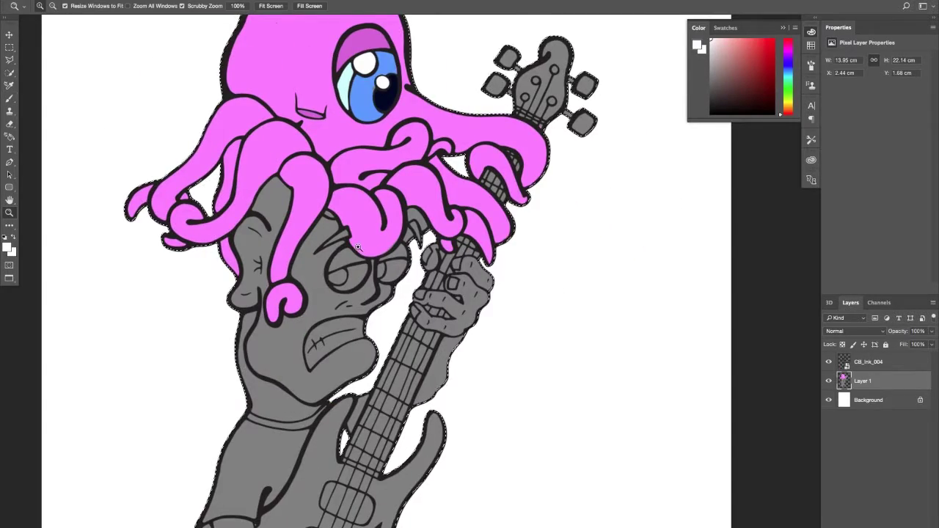
Set the foreground to a pale sandy yellow and paint a test patch on the guitarist's cheek.
{"action": "mouse_move", "coordinate": [334, 247]}
{"action": "left_mouse_down"}
{"action": "mouse_move", "coordinate": [363, 246]}
{"action": "mouse_move", "coordinate": [339, 257]}
{"action": "mouse_move", "coordinate": [342, 187]}
{"action": "mouse_move", "coordinate": [395, 209]}
{"action": "mouse_move", "coordinate": [378, 211]}
{"action": "mouse_move", "coordinate": [484, 169]}
{"action": "mouse_move", "coordinate": [476, 174]}
{"action": "left_mouse_up"}
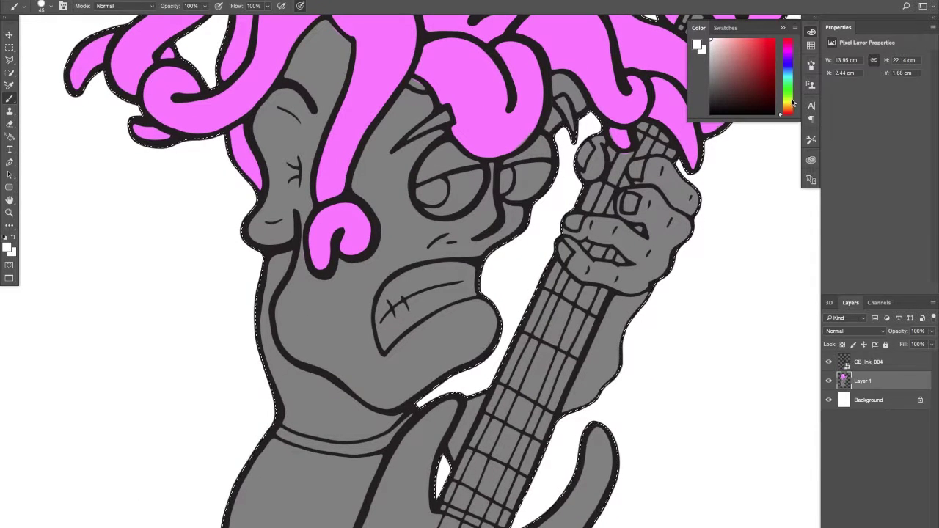
{"action": "left_click", "coordinate": [790, 102]}
{"action": "left_click_drag", "start_coordinate": [793, 103], "coordinate": [796, 52]}
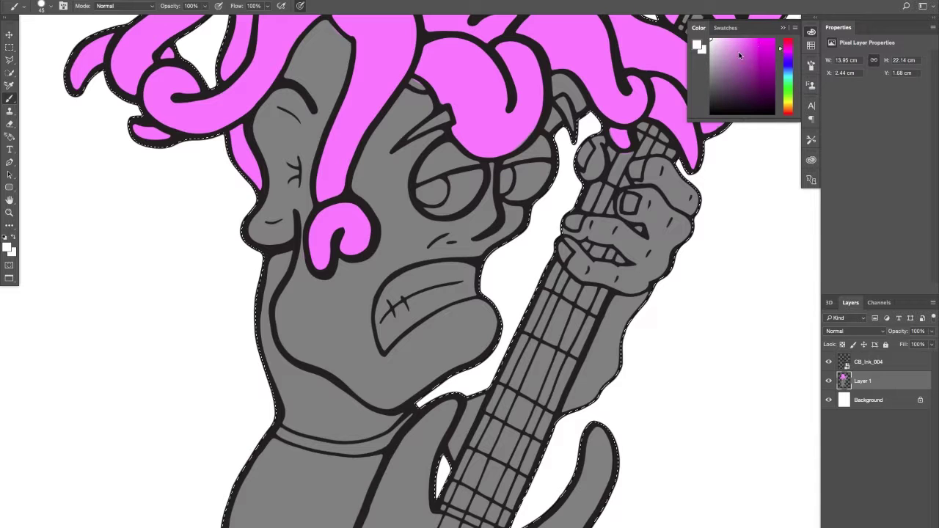
{"action": "left_click", "coordinate": [789, 53]}
{"action": "left_click_drag", "start_coordinate": [724, 47], "coordinate": [724, 38]}
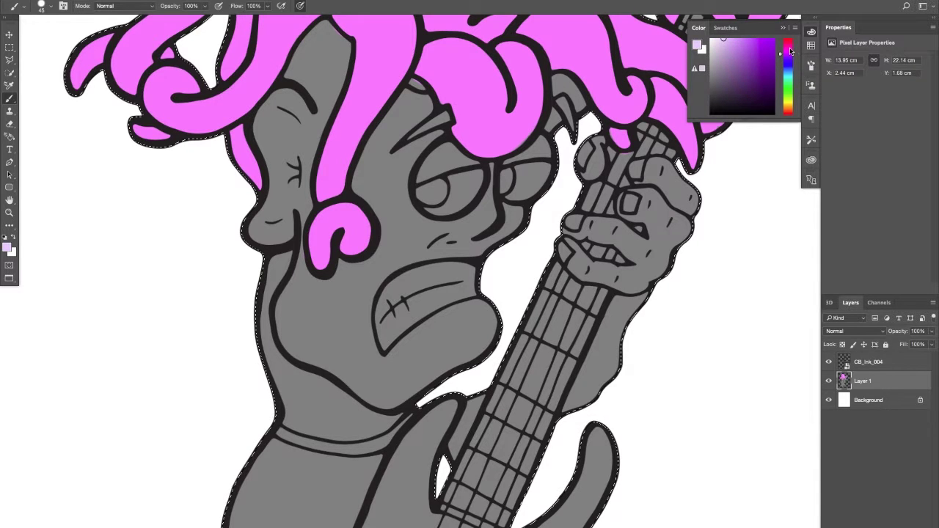
{"action": "left_click_drag", "start_coordinate": [791, 50], "coordinate": [789, 108]}
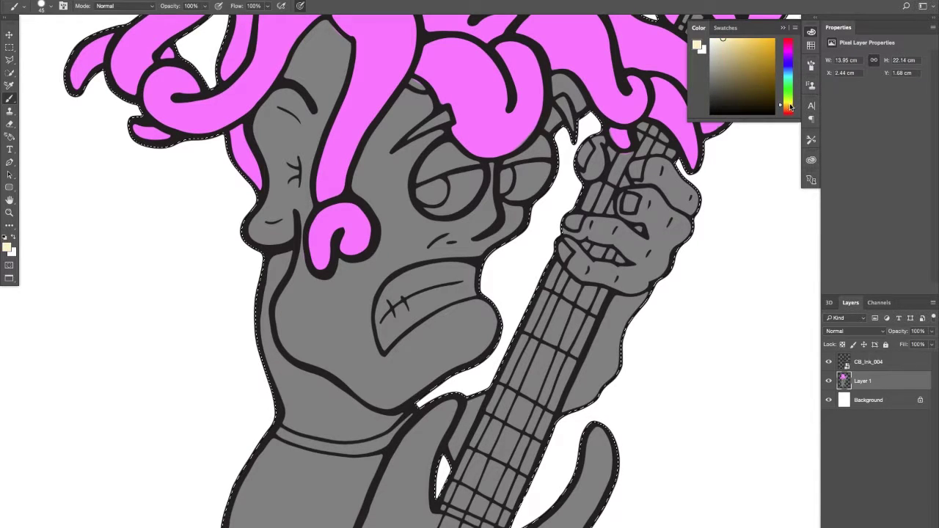
{"action": "left_click", "coordinate": [734, 44]}
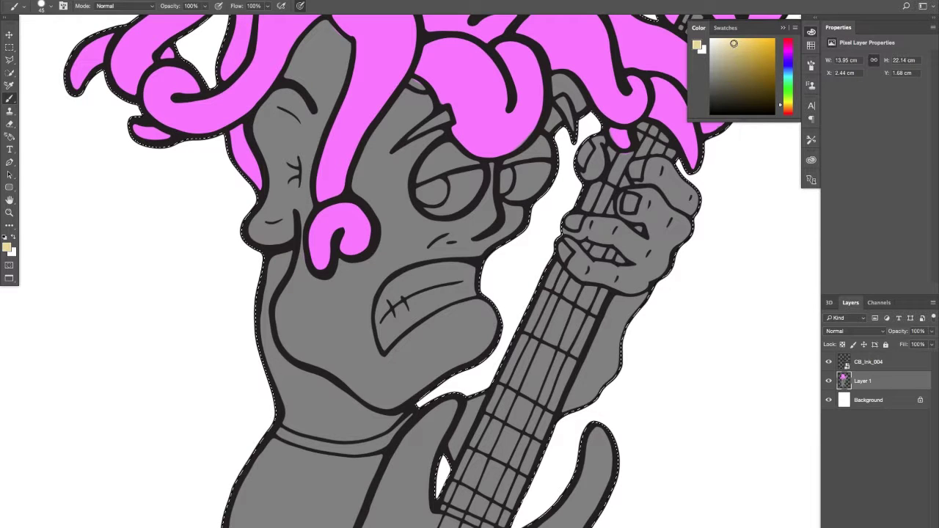
{"action": "mouse_move", "coordinate": [336, 342]}
{"action": "left_mouse_down"}
{"action": "mouse_move", "coordinate": [343, 306]}
{"action": "mouse_move", "coordinate": [332, 314]}
{"action": "mouse_move", "coordinate": [328, 304]}
{"action": "mouse_move", "coordinate": [338, 275]}
{"action": "mouse_move", "coordinate": [388, 247]}
{"action": "mouse_move", "coordinate": [338, 298]}
{"action": "mouse_move", "coordinate": [337, 288]}
{"action": "mouse_move", "coordinate": [300, 276]}
{"action": "mouse_move", "coordinate": [295, 216]}
{"action": "left_mouse_up"}
Darken the foreground colour to a muted tan and paint the guitarist's ear and the skin above it.
{"action": "left_click", "coordinate": [741, 53]}
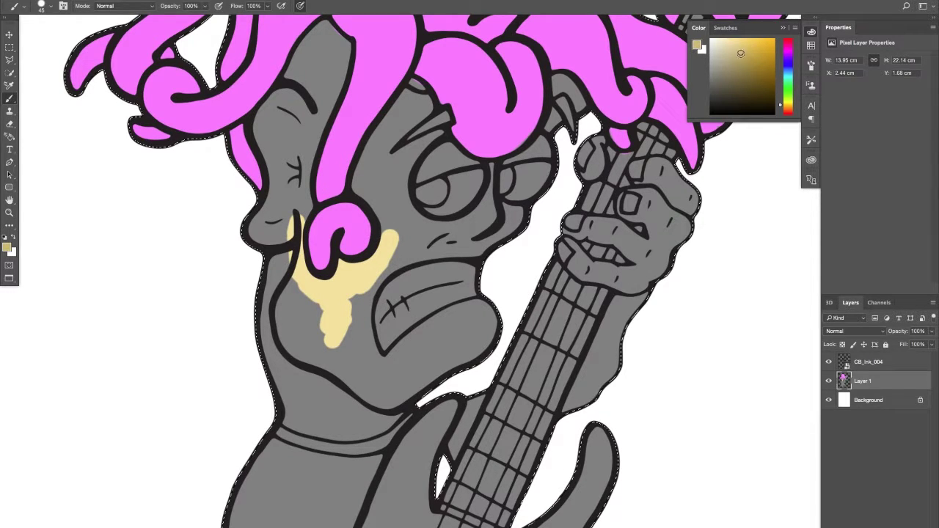
{"action": "mouse_move", "coordinate": [338, 302]}
{"action": "left_mouse_down"}
{"action": "mouse_move", "coordinate": [339, 327]}
{"action": "mouse_move", "coordinate": [350, 319]}
{"action": "mouse_move", "coordinate": [329, 321]}
{"action": "mouse_move", "coordinate": [334, 295]}
{"action": "mouse_move", "coordinate": [296, 280]}
{"action": "mouse_move", "coordinate": [315, 287]}
{"action": "mouse_move", "coordinate": [286, 238]}
{"action": "mouse_move", "coordinate": [297, 267]}
{"action": "mouse_move", "coordinate": [298, 220]}
{"action": "left_mouse_up"}
{"action": "mouse_move", "coordinate": [298, 110]}
{"action": "left_mouse_down"}
{"action": "mouse_move", "coordinate": [270, 111]}
{"action": "mouse_move", "coordinate": [280, 96]}
{"action": "mouse_move", "coordinate": [262, 130]}
{"action": "mouse_move", "coordinate": [278, 177]}
{"action": "mouse_move", "coordinate": [264, 223]}
{"action": "mouse_move", "coordinate": [282, 210]}
{"action": "mouse_move", "coordinate": [292, 157]}
{"action": "mouse_move", "coordinate": [294, 202]}
{"action": "mouse_move", "coordinate": [321, 99]}
{"action": "mouse_move", "coordinate": [315, 173]}
{"action": "mouse_move", "coordinate": [283, 205]}
{"action": "left_mouse_up"}
{"action": "mouse_move", "coordinate": [306, 150]}
{"action": "left_mouse_down"}
{"action": "mouse_move", "coordinate": [316, 130]}
{"action": "mouse_move", "coordinate": [298, 158]}
{"action": "mouse_move", "coordinate": [331, 107]}
{"action": "mouse_move", "coordinate": [348, 128]}
{"action": "mouse_move", "coordinate": [327, 154]}
{"action": "mouse_move", "coordinate": [323, 143]}
{"action": "left_mouse_up"}
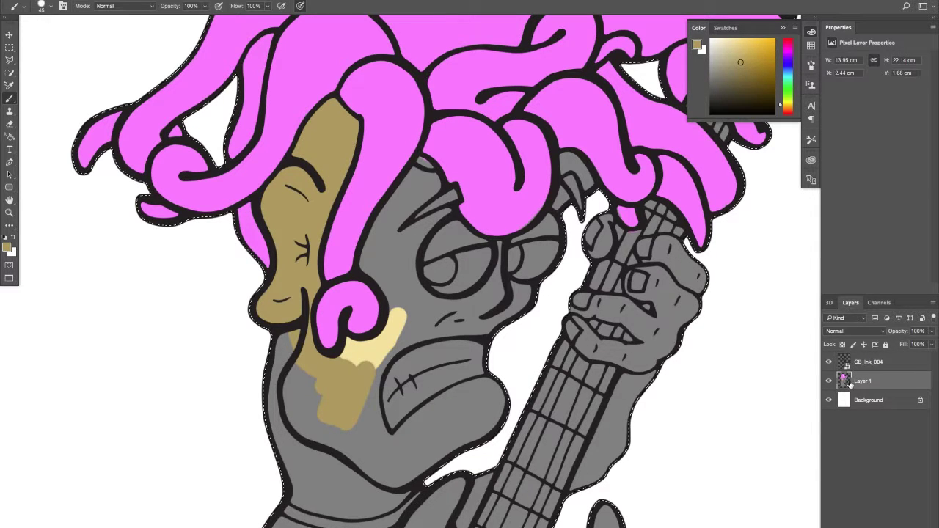
Paint the guitarist's face, eyelids, nose, jaw and neck in the same muted tan.
{"action": "mouse_move", "coordinate": [328, 382]}
{"action": "left_mouse_down"}
{"action": "mouse_move", "coordinate": [350, 361]}
{"action": "mouse_move", "coordinate": [340, 359]}
{"action": "mouse_move", "coordinate": [351, 345]}
{"action": "mouse_move", "coordinate": [358, 354]}
{"action": "mouse_move", "coordinate": [348, 371]}
{"action": "mouse_move", "coordinate": [369, 383]}
{"action": "mouse_move", "coordinate": [413, 323]}
{"action": "mouse_move", "coordinate": [397, 321]}
{"action": "mouse_move", "coordinate": [394, 284]}
{"action": "mouse_move", "coordinate": [371, 266]}
{"action": "mouse_move", "coordinate": [389, 215]}
{"action": "mouse_move", "coordinate": [374, 247]}
{"action": "mouse_move", "coordinate": [425, 165]}
{"action": "mouse_move", "coordinate": [433, 192]}
{"action": "mouse_move", "coordinate": [431, 181]}
{"action": "mouse_move", "coordinate": [391, 235]}
{"action": "mouse_move", "coordinate": [442, 213]}
{"action": "mouse_move", "coordinate": [418, 239]}
{"action": "mouse_move", "coordinate": [424, 232]}
{"action": "mouse_move", "coordinate": [385, 254]}
{"action": "mouse_move", "coordinate": [412, 295]}
{"action": "mouse_move", "coordinate": [409, 271]}
{"action": "mouse_move", "coordinate": [430, 309]}
{"action": "mouse_move", "coordinate": [439, 309]}
{"action": "mouse_move", "coordinate": [426, 300]}
{"action": "mouse_move", "coordinate": [468, 304]}
{"action": "mouse_move", "coordinate": [505, 255]}
{"action": "mouse_move", "coordinate": [453, 254]}
{"action": "mouse_move", "coordinate": [438, 245]}
{"action": "mouse_move", "coordinate": [463, 241]}
{"action": "left_mouse_up"}
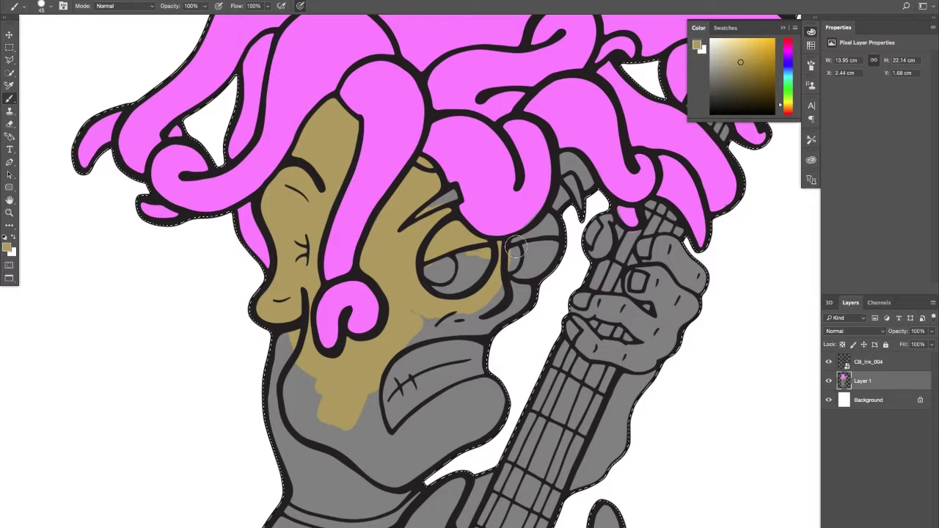
{"action": "left_click_drag", "start_coordinate": [511, 245], "coordinate": [525, 239]}
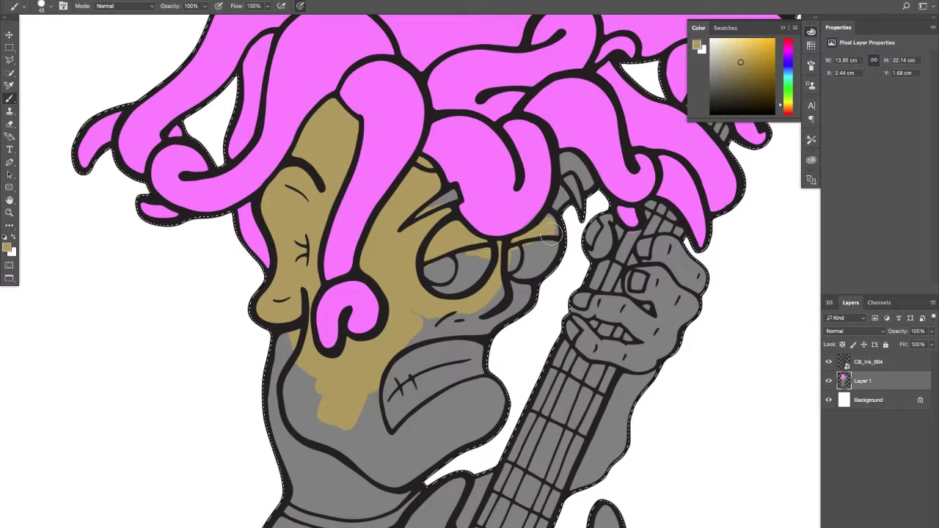
{"action": "mouse_move", "coordinate": [562, 207]}
{"action": "left_mouse_down"}
{"action": "mouse_move", "coordinate": [565, 165]}
{"action": "mouse_move", "coordinate": [574, 162]}
{"action": "left_mouse_up"}
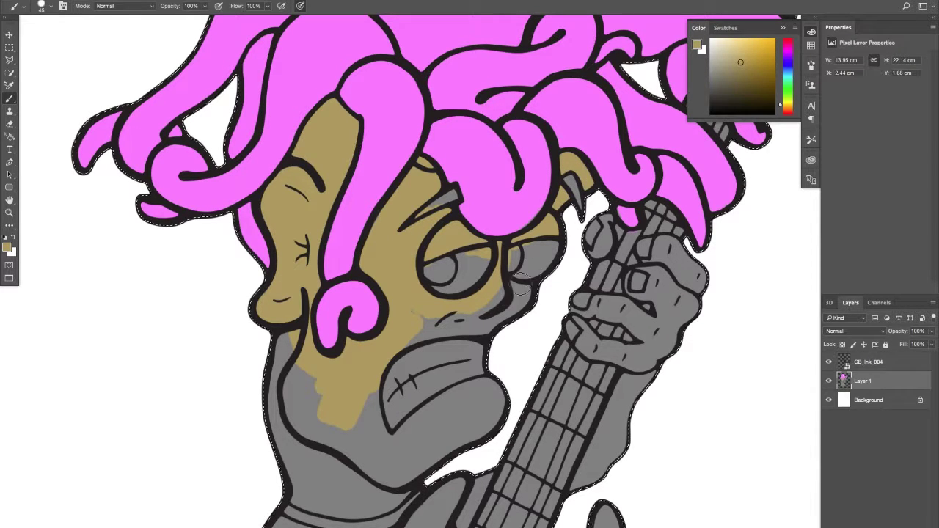
{"action": "mouse_move", "coordinate": [523, 295]}
{"action": "left_mouse_down"}
{"action": "mouse_move", "coordinate": [483, 324]}
{"action": "mouse_move", "coordinate": [438, 330]}
{"action": "mouse_move", "coordinate": [447, 249]}
{"action": "left_mouse_up"}
{"action": "mouse_move", "coordinate": [312, 270]}
{"action": "left_mouse_down"}
{"action": "mouse_move", "coordinate": [335, 280]}
{"action": "mouse_move", "coordinate": [307, 351]}
{"action": "mouse_move", "coordinate": [331, 393]}
{"action": "mouse_move", "coordinate": [349, 395]}
{"action": "mouse_move", "coordinate": [321, 395]}
{"action": "mouse_move", "coordinate": [394, 394]}
{"action": "mouse_move", "coordinate": [341, 400]}
{"action": "mouse_move", "coordinate": [405, 401]}
{"action": "mouse_move", "coordinate": [416, 392]}
{"action": "mouse_move", "coordinate": [402, 403]}
{"action": "mouse_move", "coordinate": [459, 344]}
{"action": "mouse_move", "coordinate": [483, 334]}
{"action": "mouse_move", "coordinate": [480, 346]}
{"action": "mouse_move", "coordinate": [433, 357]}
{"action": "mouse_move", "coordinate": [425, 351]}
{"action": "mouse_move", "coordinate": [445, 331]}
{"action": "mouse_move", "coordinate": [403, 346]}
{"action": "mouse_move", "coordinate": [421, 329]}
{"action": "mouse_move", "coordinate": [349, 352]}
{"action": "mouse_move", "coordinate": [398, 295]}
{"action": "mouse_move", "coordinate": [413, 332]}
{"action": "mouse_move", "coordinate": [530, 273]}
{"action": "mouse_move", "coordinate": [487, 310]}
{"action": "mouse_move", "coordinate": [518, 311]}
{"action": "left_mouse_up"}
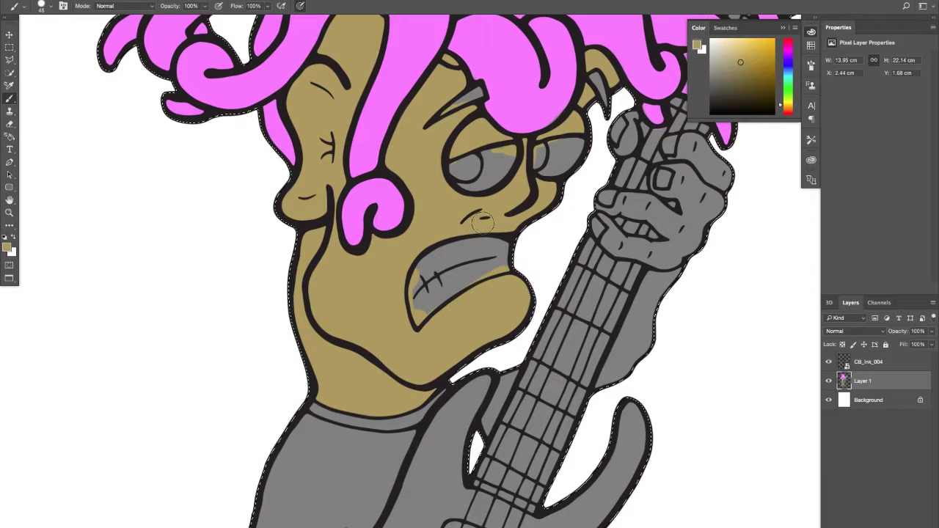
Paint the guitarist's strumming forearm tan from the sleeve down to the wrist.
{"action": "left_click_drag", "start_coordinate": [396, 283], "coordinate": [348, 193]}
{"action": "mouse_move", "coordinate": [294, 440]}
{"action": "left_mouse_down"}
{"action": "mouse_move", "coordinate": [411, 281]}
{"action": "mouse_move", "coordinate": [373, 267]}
{"action": "mouse_move", "coordinate": [411, 254]}
{"action": "mouse_move", "coordinate": [394, 248]}
{"action": "mouse_move", "coordinate": [396, 232]}
{"action": "mouse_move", "coordinate": [448, 238]}
{"action": "mouse_move", "coordinate": [454, 277]}
{"action": "mouse_move", "coordinate": [452, 264]}
{"action": "mouse_move", "coordinate": [426, 260]}
{"action": "mouse_move", "coordinate": [408, 242]}
{"action": "mouse_move", "coordinate": [409, 264]}
{"action": "mouse_move", "coordinate": [465, 323]}
{"action": "mouse_move", "coordinate": [459, 297]}
{"action": "mouse_move", "coordinate": [495, 288]}
{"action": "mouse_move", "coordinate": [513, 267]}
{"action": "mouse_move", "coordinate": [541, 294]}
{"action": "left_mouse_up"}
{"action": "key", "text": "super+space"}
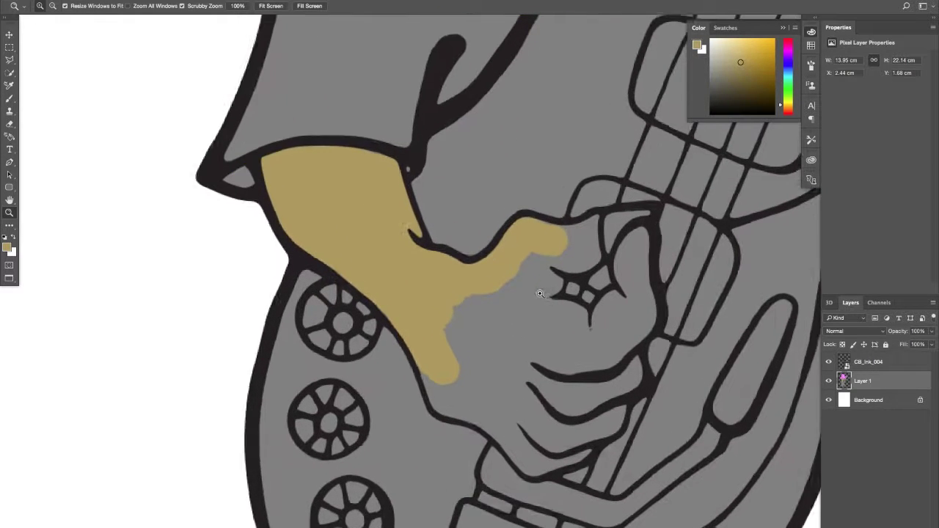
{"action": "left_click_drag", "start_coordinate": [447, 359], "coordinate": [465, 381]}
{"action": "mouse_move", "coordinate": [439, 380]}
{"action": "left_mouse_down"}
{"action": "mouse_move", "coordinate": [470, 404]}
{"action": "mouse_move", "coordinate": [464, 313]}
{"action": "mouse_move", "coordinate": [486, 309]}
{"action": "mouse_move", "coordinate": [532, 234]}
{"action": "mouse_move", "coordinate": [571, 237]}
{"action": "mouse_move", "coordinate": [596, 222]}
{"action": "mouse_move", "coordinate": [592, 245]}
{"action": "mouse_move", "coordinate": [576, 256]}
{"action": "mouse_move", "coordinate": [588, 251]}
{"action": "mouse_move", "coordinate": [551, 259]}
{"action": "mouse_move", "coordinate": [536, 294]}
{"action": "left_mouse_up"}
Fill the strumming hand, including the thumb and all the fingers, with the tan skin colour.
{"action": "key", "text": "ctrl+d"}
{"action": "left_click_drag", "start_coordinate": [479, 309], "coordinate": [447, 277]}
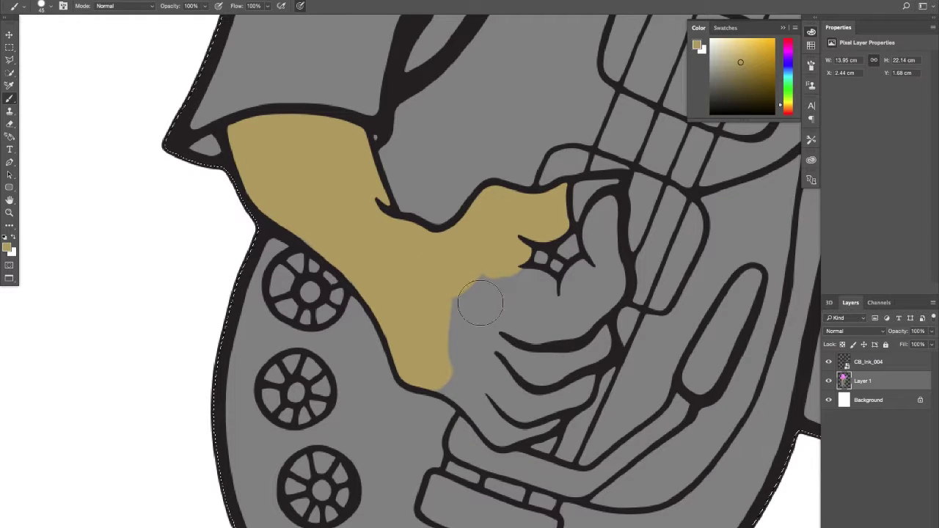
{"action": "mouse_move", "coordinate": [477, 304]}
{"action": "left_mouse_down"}
{"action": "mouse_move", "coordinate": [516, 282]}
{"action": "mouse_move", "coordinate": [538, 291]}
{"action": "mouse_move", "coordinate": [570, 284]}
{"action": "mouse_move", "coordinate": [523, 287]}
{"action": "mouse_move", "coordinate": [554, 298]}
{"action": "mouse_move", "coordinate": [596, 272]}
{"action": "mouse_move", "coordinate": [565, 301]}
{"action": "mouse_move", "coordinate": [603, 267]}
{"action": "mouse_move", "coordinate": [599, 231]}
{"action": "mouse_move", "coordinate": [596, 240]}
{"action": "mouse_move", "coordinate": [609, 208]}
{"action": "mouse_move", "coordinate": [604, 284]}
{"action": "mouse_move", "coordinate": [611, 271]}
{"action": "mouse_move", "coordinate": [611, 280]}
{"action": "mouse_move", "coordinate": [594, 305]}
{"action": "mouse_move", "coordinate": [539, 323]}
{"action": "mouse_move", "coordinate": [471, 315]}
{"action": "mouse_move", "coordinate": [460, 324]}
{"action": "mouse_move", "coordinate": [467, 367]}
{"action": "mouse_move", "coordinate": [454, 371]}
{"action": "mouse_move", "coordinate": [474, 392]}
{"action": "mouse_move", "coordinate": [442, 377]}
{"action": "mouse_move", "coordinate": [482, 402]}
{"action": "mouse_move", "coordinate": [502, 432]}
{"action": "mouse_move", "coordinate": [546, 410]}
{"action": "mouse_move", "coordinate": [576, 378]}
{"action": "left_mouse_up"}
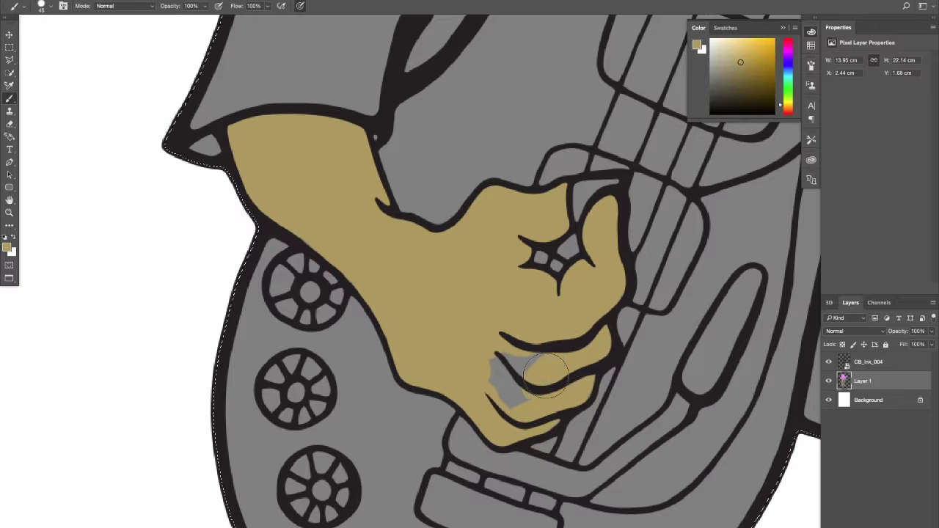
{"action": "left_click_drag", "start_coordinate": [545, 376], "coordinate": [499, 380]}
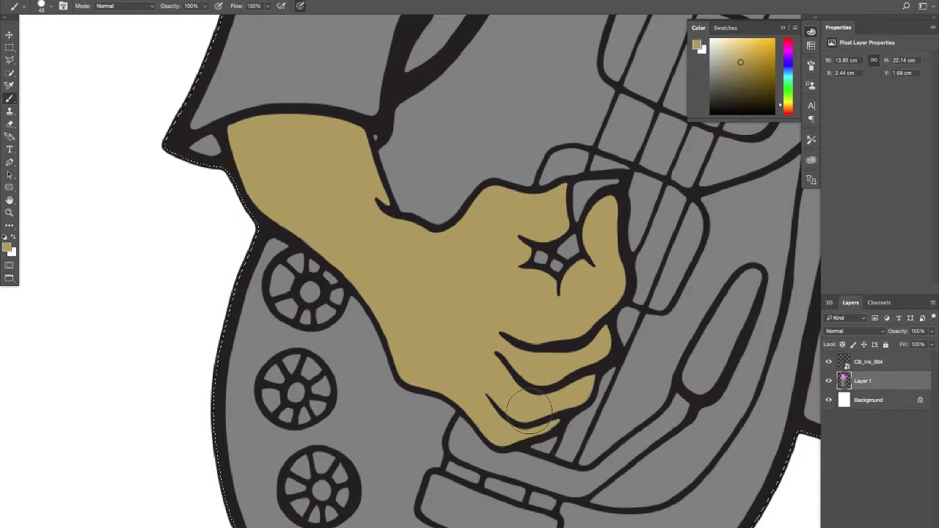
Paint the sliver of the guitarist's arm between the guitar's upper horn and its neck tan.
{"action": "left_click_drag", "start_coordinate": [551, 298], "coordinate": [419, 392]}
{"action": "left_click_drag", "start_coordinate": [503, 316], "coordinate": [435, 470]}
{"action": "mouse_move", "coordinate": [525, 139]}
{"action": "left_mouse_down"}
{"action": "mouse_move", "coordinate": [497, 293]}
{"action": "mouse_move", "coordinate": [514, 265]}
{"action": "left_mouse_up"}
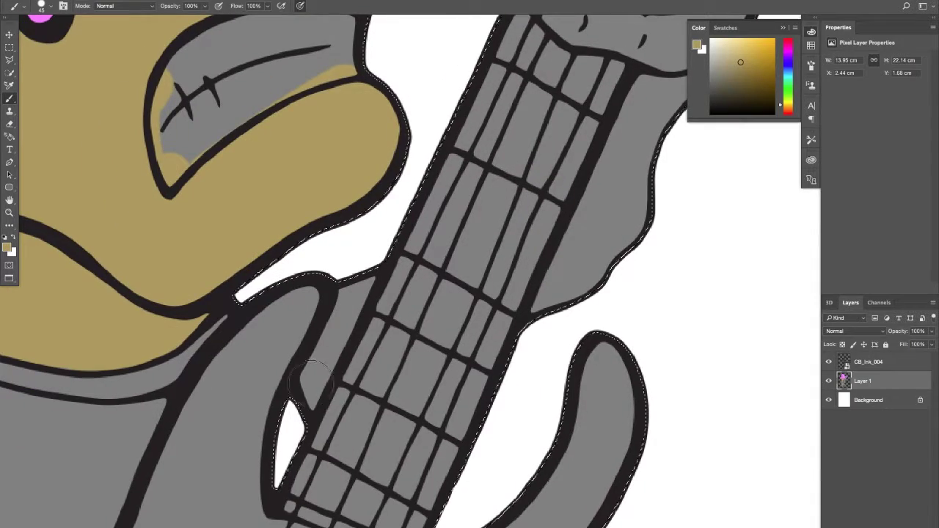
{"action": "left_click_drag", "start_coordinate": [397, 302], "coordinate": [539, 180]}
{"action": "key", "text": "z"}
{"action": "left_click_drag", "start_coordinate": [447, 277], "coordinate": [379, 305]}
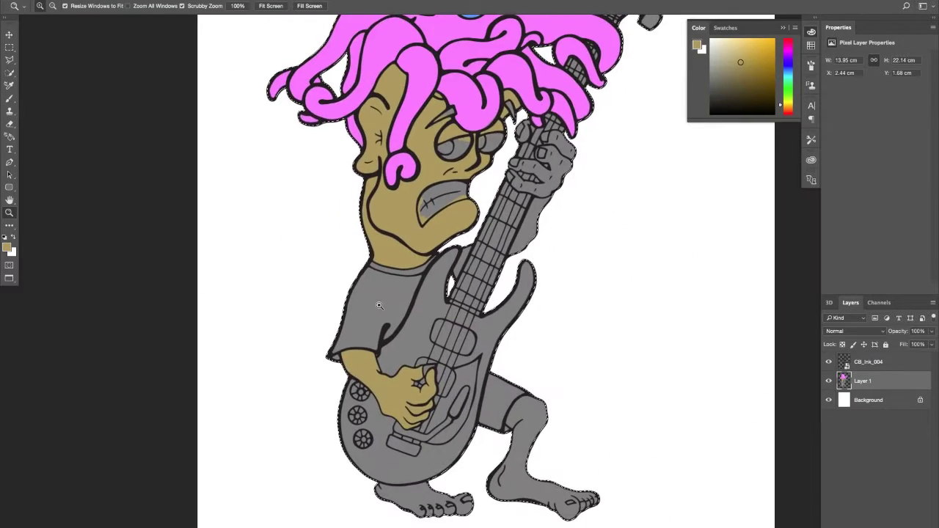
{"action": "scroll", "coordinate": [441, 293], "scroll_direction": "up", "scroll_amount": 5}
{"action": "key", "text": "b"}
{"action": "mouse_move", "coordinate": [460, 253]}
{"action": "left_mouse_down"}
{"action": "mouse_move", "coordinate": [455, 264]}
{"action": "mouse_move", "coordinate": [467, 243]}
{"action": "left_mouse_up"}
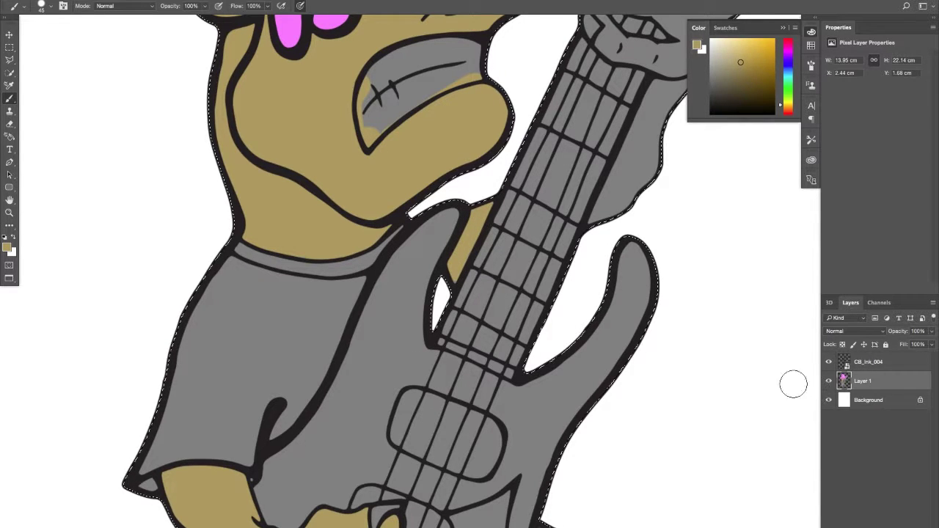
Deselect, fill the white gap beside the guitar neck with the sampled base grey, and reload Layer 1's outline as a selection.
{"action": "key", "text": "ctrl+d"}
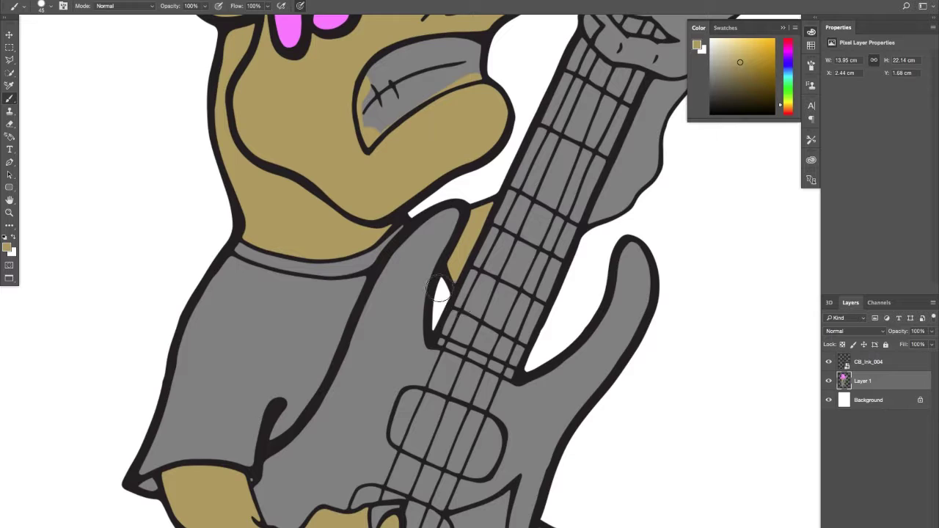
{"action": "left_click", "coordinate": [407, 301], "text": "alt"}
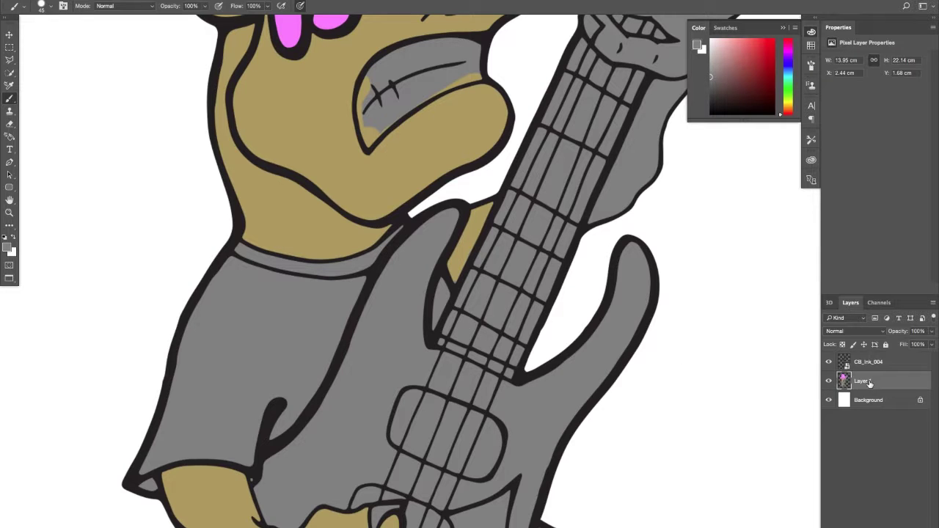
{"action": "left_click", "coordinate": [848, 384], "text": "ctrl"}
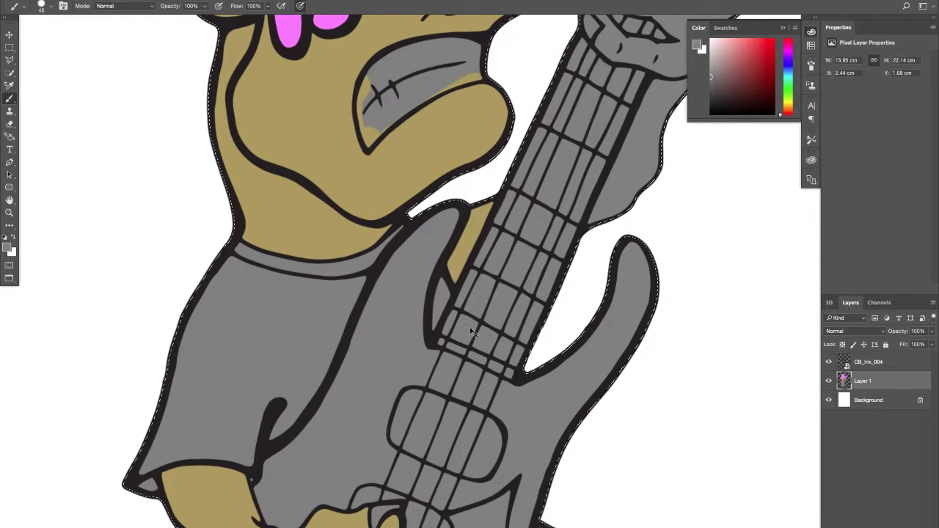
Sample the tan skin colour and paint the fretting forearm behind the guitar neck up to the wrist.
{"action": "left_click", "coordinate": [455, 273], "text": "alt"}
{"action": "scroll", "coordinate": [514, 256], "scroll_direction": "up", "scroll_amount": 3}
{"action": "scroll", "coordinate": [514, 257], "scroll_direction": "right", "scroll_amount": 3}
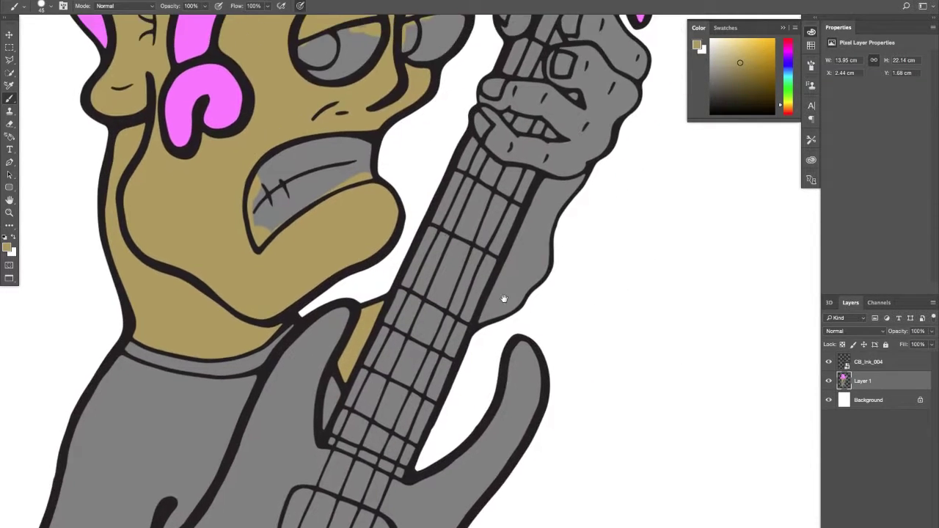
{"action": "mouse_move", "coordinate": [477, 327]}
{"action": "left_mouse_down"}
{"action": "mouse_move", "coordinate": [507, 309]}
{"action": "mouse_move", "coordinate": [539, 251]}
{"action": "mouse_move", "coordinate": [501, 301]}
{"action": "mouse_move", "coordinate": [514, 268]}
{"action": "left_mouse_up"}
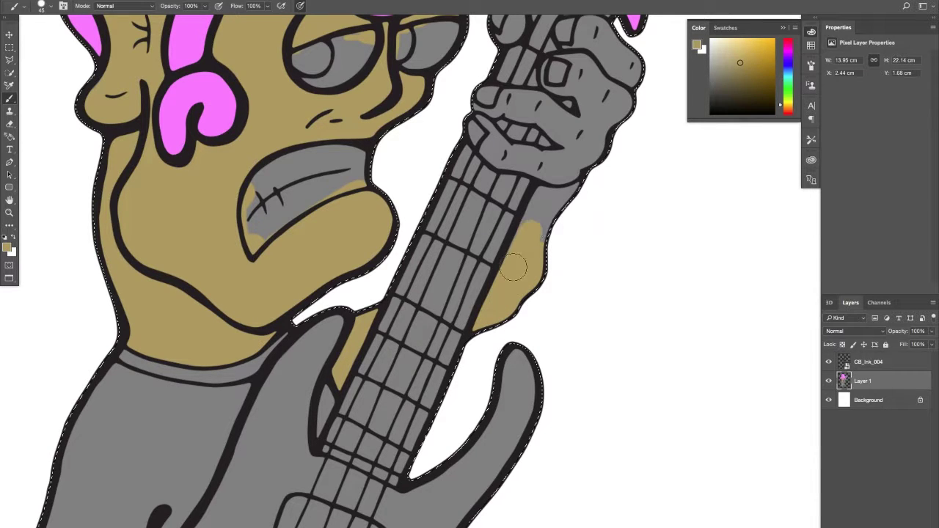
{"action": "left_click_drag", "start_coordinate": [535, 218], "coordinate": [543, 195]}
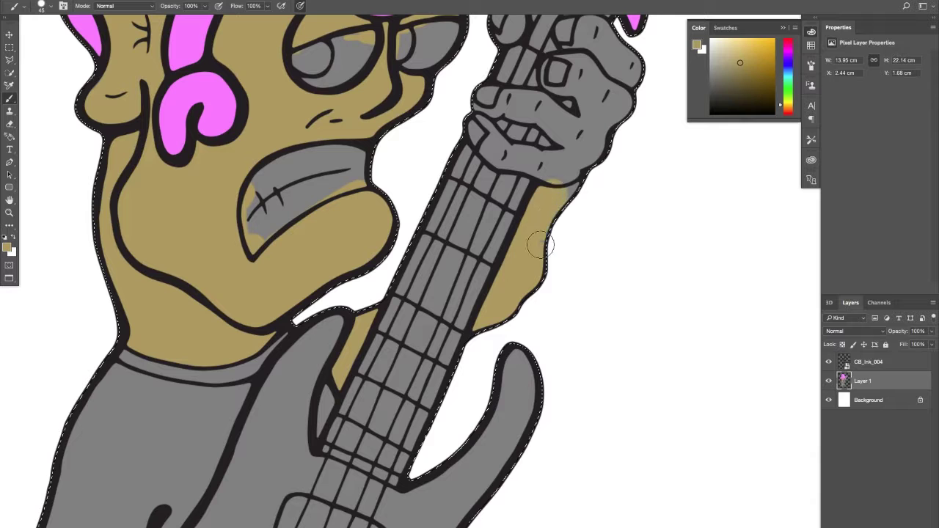
{"action": "mouse_move", "coordinate": [540, 247]}
{"action": "left_mouse_down"}
{"action": "mouse_move", "coordinate": [567, 193]}
{"action": "mouse_move", "coordinate": [480, 285]}
{"action": "left_mouse_up"}
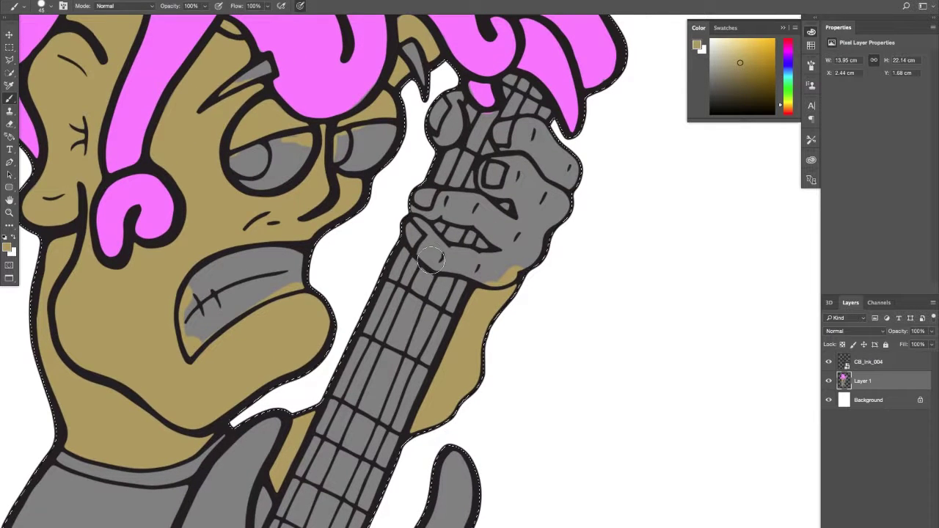
Paint the fretting hand's palm, fingers and thumb tan around the guitar neck.
{"action": "mouse_move", "coordinate": [436, 261]}
{"action": "left_mouse_down"}
{"action": "mouse_move", "coordinate": [416, 221]}
{"action": "mouse_move", "coordinate": [449, 258]}
{"action": "mouse_move", "coordinate": [482, 262]}
{"action": "mouse_move", "coordinate": [440, 262]}
{"action": "left_mouse_up"}
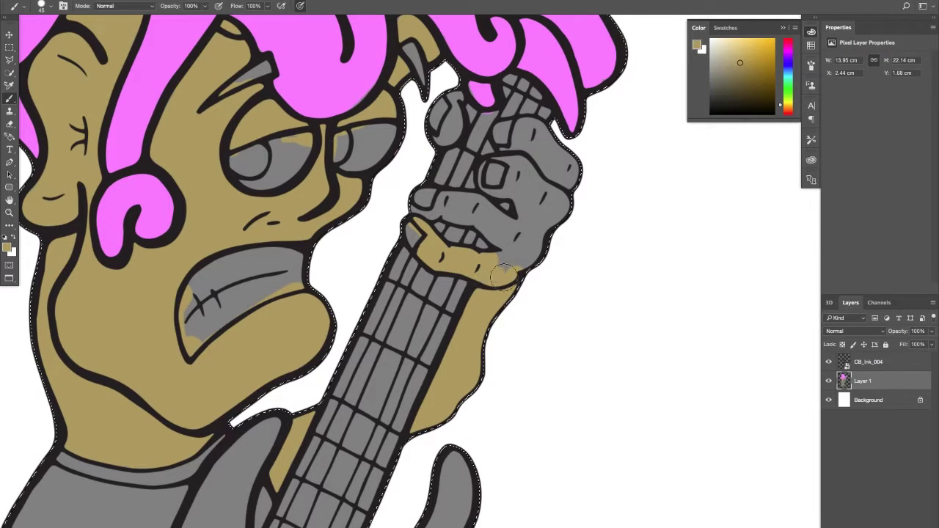
{"action": "mouse_move", "coordinate": [504, 276]}
{"action": "left_mouse_down"}
{"action": "mouse_move", "coordinate": [538, 240]}
{"action": "mouse_move", "coordinate": [504, 260]}
{"action": "mouse_move", "coordinate": [526, 237]}
{"action": "mouse_move", "coordinate": [488, 224]}
{"action": "mouse_move", "coordinate": [511, 243]}
{"action": "left_mouse_up"}
{"action": "mouse_move", "coordinate": [481, 215]}
{"action": "left_mouse_down"}
{"action": "mouse_move", "coordinate": [427, 214]}
{"action": "mouse_move", "coordinate": [421, 199]}
{"action": "left_mouse_up"}
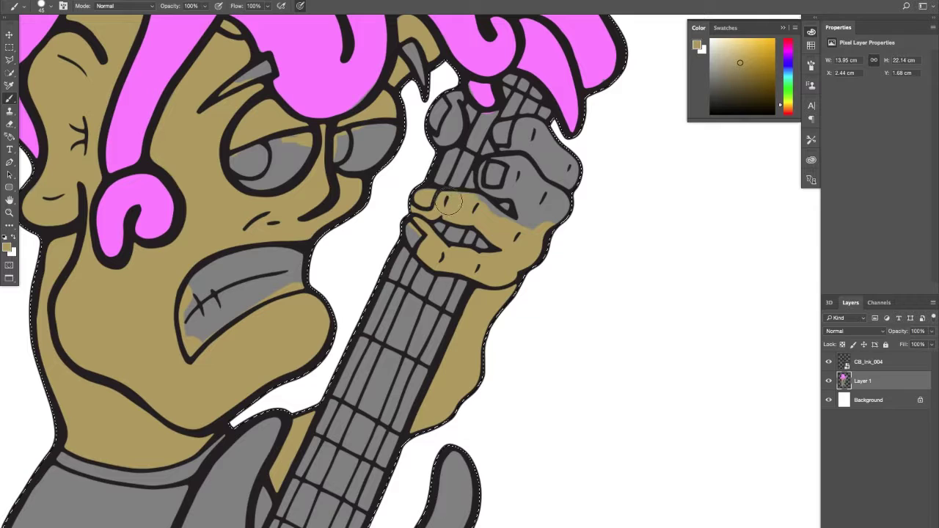
{"action": "left_click_drag", "start_coordinate": [521, 230], "coordinate": [528, 207]}
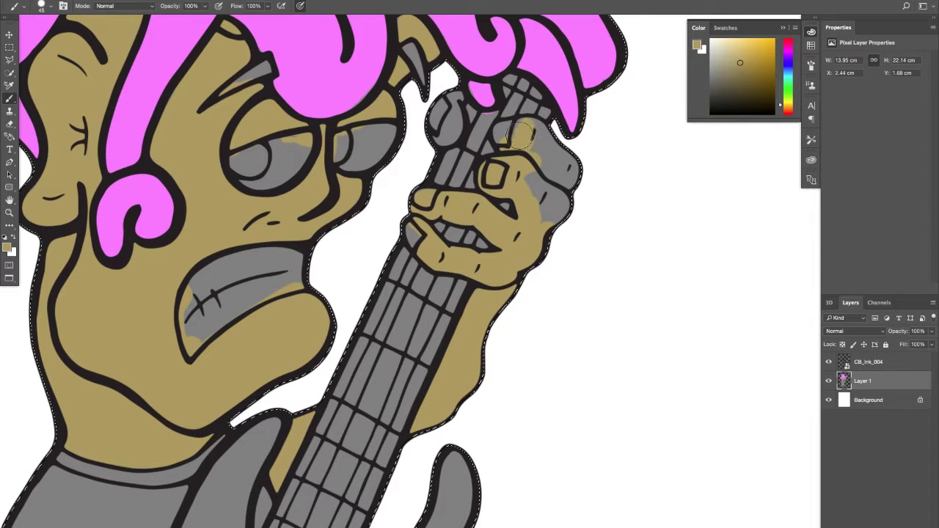
{"action": "mouse_move", "coordinate": [550, 154]}
{"action": "left_mouse_down"}
{"action": "mouse_move", "coordinate": [527, 154]}
{"action": "mouse_move", "coordinate": [571, 159]}
{"action": "mouse_move", "coordinate": [577, 176]}
{"action": "mouse_move", "coordinate": [547, 213]}
{"action": "left_mouse_up"}
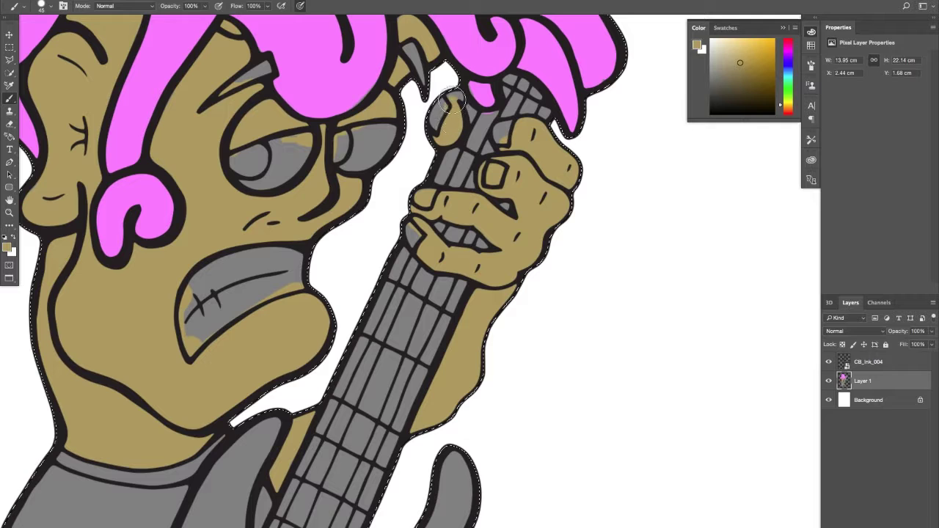
{"action": "left_click_drag", "start_coordinate": [452, 102], "coordinate": [456, 98]}
Sample the octopus's pink from the small tentacle tip beside the guitar neck.
{"action": "left_click_drag", "start_coordinate": [471, 129], "coordinate": [464, 189]}
{"action": "left_click", "coordinate": [480, 149], "text": "alt"}
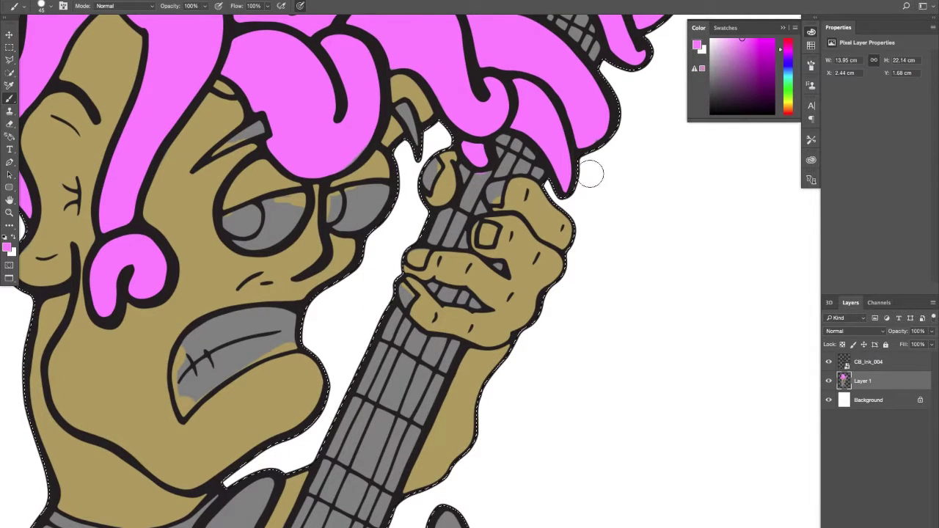
{"action": "left_click_drag", "start_coordinate": [396, 298], "coordinate": [545, 153]}
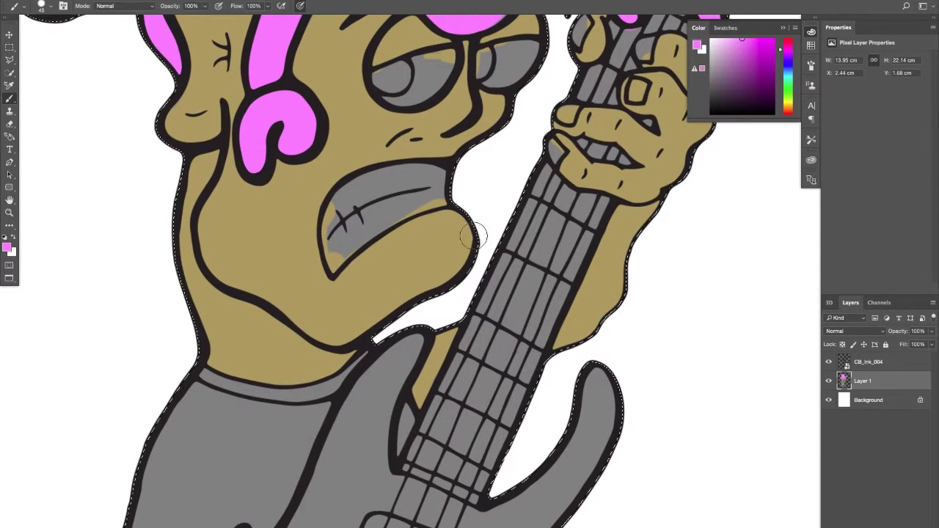
Sample the tan skin colour from the strumming hand and paint the foot beneath the guitar body tan.
{"action": "key", "text": "z"}
{"action": "mouse_move", "coordinate": [497, 223]}
{"action": "left_mouse_down"}
{"action": "mouse_move", "coordinate": [466, 235]}
{"action": "mouse_move", "coordinate": [452, 257]}
{"action": "left_mouse_up"}
{"action": "left_click_drag", "start_coordinate": [407, 283], "coordinate": [419, 93]}
{"action": "key", "text": "z"}
{"action": "left_click_drag", "start_coordinate": [424, 243], "coordinate": [454, 241]}
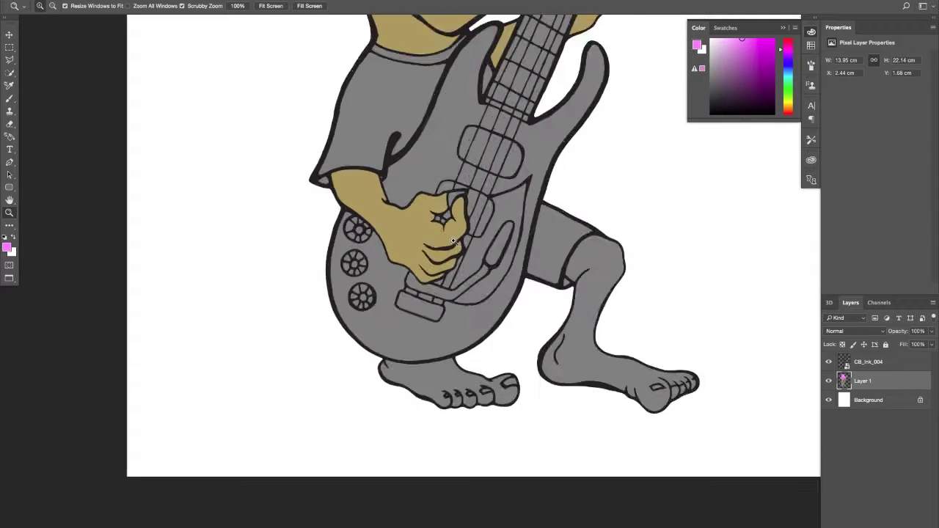
{"action": "key", "text": "b"}
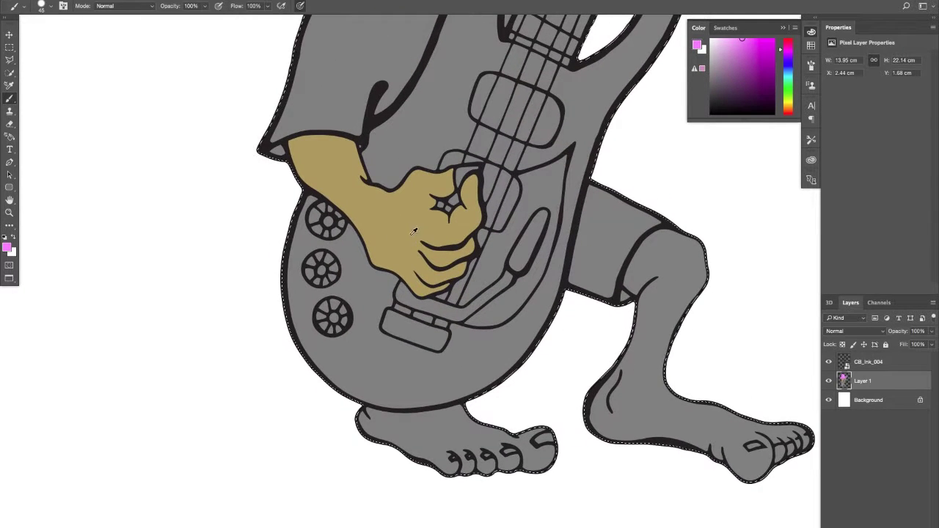
{"action": "left_click", "coordinate": [410, 237], "text": "alt"}
{"action": "scroll", "coordinate": [384, 247], "scroll_direction": "down", "scroll_amount": 5}
{"action": "scroll", "coordinate": [384, 248], "scroll_direction": "right", "scroll_amount": 3}
{"action": "key", "text": "z"}
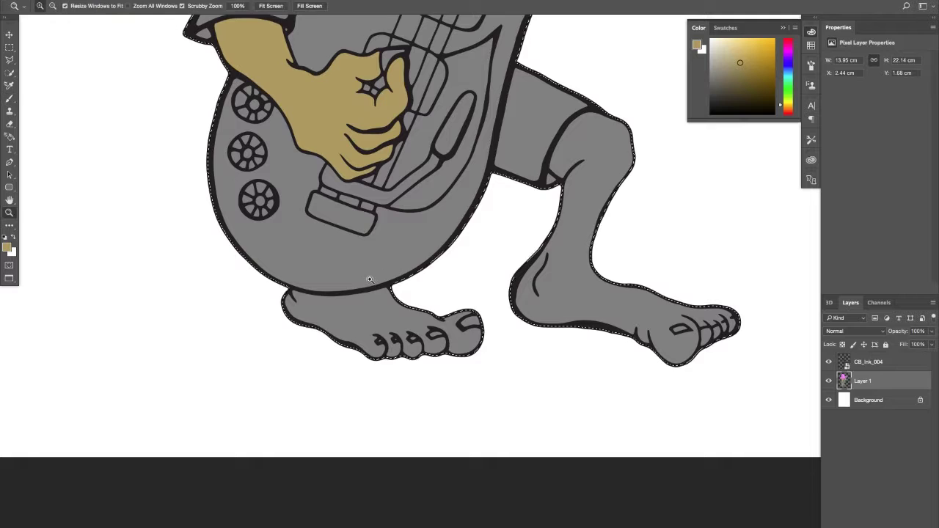
{"action": "mouse_move", "coordinate": [370, 279]}
{"action": "left_mouse_down"}
{"action": "mouse_move", "coordinate": [419, 267]}
{"action": "mouse_move", "coordinate": [403, 275]}
{"action": "left_mouse_up"}
{"action": "key", "text": "b"}
{"action": "mouse_move", "coordinate": [256, 331]}
{"action": "left_mouse_down"}
{"action": "mouse_move", "coordinate": [215, 315]}
{"action": "mouse_move", "coordinate": [237, 334]}
{"action": "mouse_move", "coordinate": [317, 329]}
{"action": "mouse_move", "coordinate": [245, 323]}
{"action": "mouse_move", "coordinate": [344, 327]}
{"action": "mouse_move", "coordinate": [385, 318]}
{"action": "mouse_move", "coordinate": [355, 328]}
{"action": "mouse_move", "coordinate": [426, 319]}
{"action": "mouse_move", "coordinate": [438, 332]}
{"action": "mouse_move", "coordinate": [244, 371]}
{"action": "mouse_move", "coordinate": [328, 375]}
{"action": "mouse_move", "coordinate": [525, 335]}
{"action": "mouse_move", "coordinate": [482, 366]}
{"action": "mouse_move", "coordinate": [318, 425]}
{"action": "mouse_move", "coordinate": [516, 383]}
{"action": "mouse_move", "coordinate": [535, 394]}
{"action": "mouse_move", "coordinate": [377, 427]}
{"action": "mouse_move", "coordinate": [538, 417]}
{"action": "left_mouse_up"}
{"action": "left_click_drag", "start_coordinate": [517, 320], "coordinate": [289, 338]}
Paint the other foot with its toes, the shin and the knee tan up to the shorts' hem.
{"action": "mouse_move", "coordinate": [442, 272]}
{"action": "left_mouse_down"}
{"action": "mouse_move", "coordinate": [494, 255]}
{"action": "mouse_move", "coordinate": [528, 199]}
{"action": "mouse_move", "coordinate": [549, 262]}
{"action": "mouse_move", "coordinate": [593, 308]}
{"action": "mouse_move", "coordinate": [484, 392]}
{"action": "mouse_move", "coordinate": [663, 340]}
{"action": "mouse_move", "coordinate": [749, 342]}
{"action": "mouse_move", "coordinate": [662, 393]}
{"action": "left_mouse_up"}
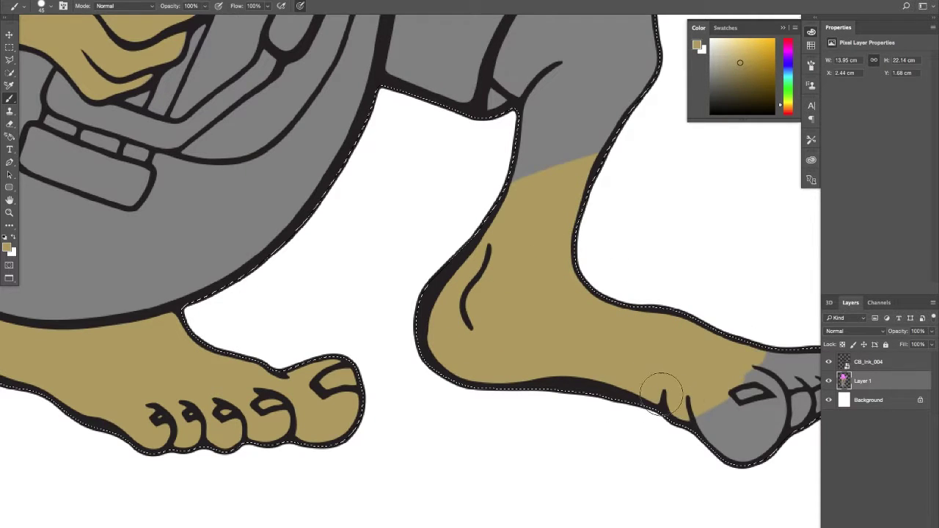
{"action": "scroll", "coordinate": [662, 393], "scroll_direction": "right", "scroll_amount": 5}
{"action": "scroll", "coordinate": [662, 393], "scroll_direction": "down", "scroll_amount": 3}
{"action": "mouse_move", "coordinate": [562, 300]}
{"action": "left_mouse_down"}
{"action": "mouse_move", "coordinate": [683, 269]}
{"action": "mouse_move", "coordinate": [701, 284]}
{"action": "mouse_move", "coordinate": [635, 319]}
{"action": "mouse_move", "coordinate": [605, 363]}
{"action": "mouse_move", "coordinate": [608, 335]}
{"action": "left_mouse_up"}
{"action": "scroll", "coordinate": [609, 335], "scroll_direction": "up", "scroll_amount": 10}
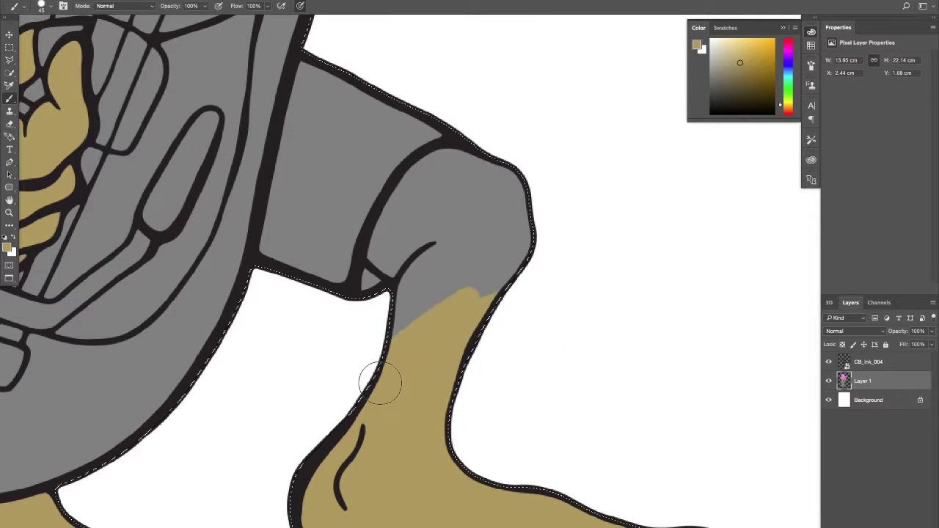
{"action": "mouse_move", "coordinate": [380, 383]}
{"action": "left_mouse_down"}
{"action": "mouse_move", "coordinate": [476, 319]}
{"action": "mouse_move", "coordinate": [440, 306]}
{"action": "mouse_move", "coordinate": [431, 269]}
{"action": "mouse_move", "coordinate": [412, 255]}
{"action": "mouse_move", "coordinate": [412, 292]}
{"action": "mouse_move", "coordinate": [413, 273]}
{"action": "mouse_move", "coordinate": [382, 247]}
{"action": "mouse_move", "coordinate": [440, 165]}
{"action": "mouse_move", "coordinate": [408, 228]}
{"action": "mouse_move", "coordinate": [471, 167]}
{"action": "mouse_move", "coordinate": [419, 256]}
{"action": "mouse_move", "coordinate": [492, 188]}
{"action": "mouse_move", "coordinate": [515, 181]}
{"action": "mouse_move", "coordinate": [539, 222]}
{"action": "mouse_move", "coordinate": [534, 247]}
{"action": "mouse_move", "coordinate": [489, 284]}
{"action": "left_mouse_up"}
{"action": "left_click_drag", "start_coordinate": [401, 215], "coordinate": [428, 358]}
Sample the pale blue from the octopus's eye and paint the whites of both of the guitarist's eyes with it.
{"action": "scroll", "coordinate": [428, 358], "scroll_direction": "up", "scroll_amount": 5}
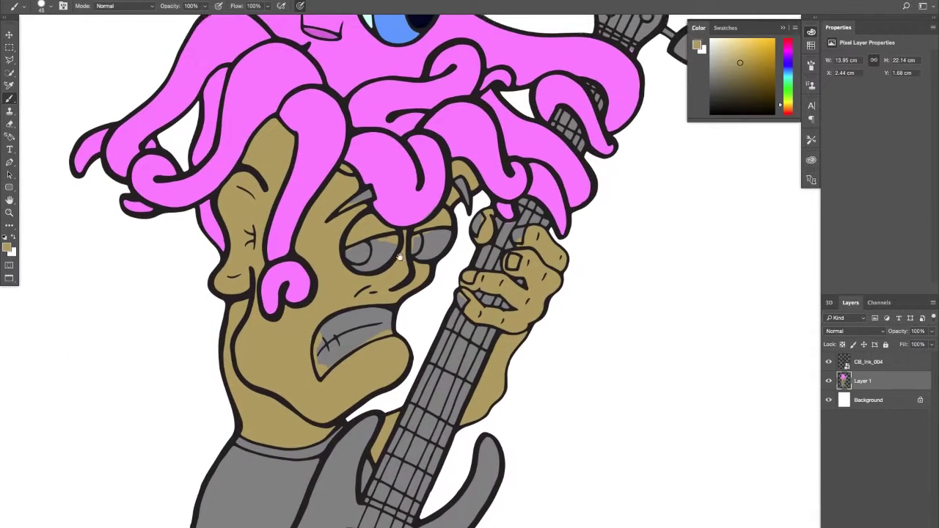
{"action": "left_click_drag", "start_coordinate": [400, 257], "coordinate": [387, 294]}
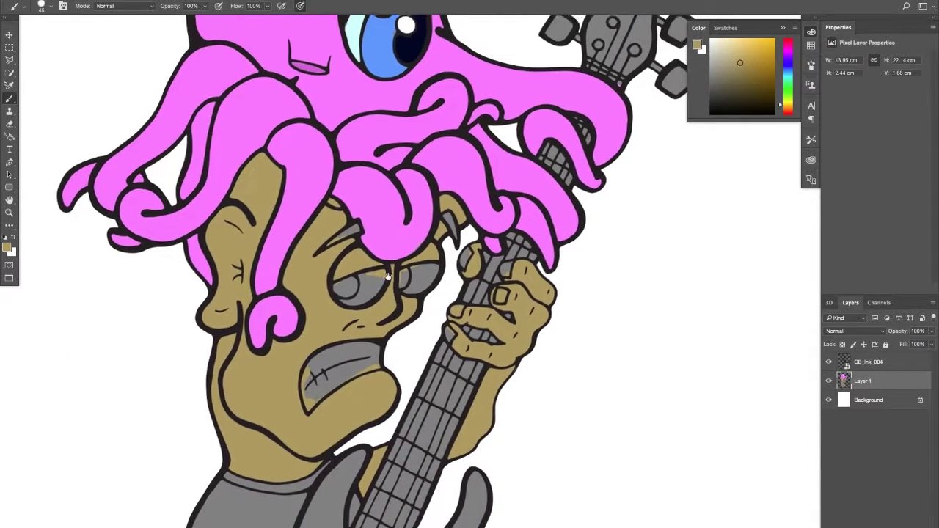
{"action": "left_click", "coordinate": [355, 37], "text": "alt"}
{"action": "scroll", "coordinate": [341, 66], "scroll_direction": "up", "scroll_amount": 3}
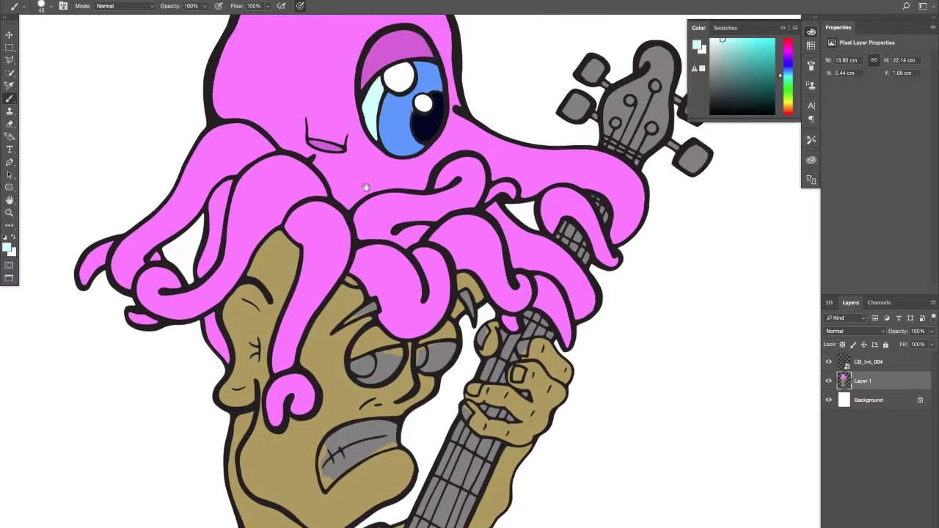
{"action": "key", "text": "z"}
{"action": "left_click", "coordinate": [373, 136]}
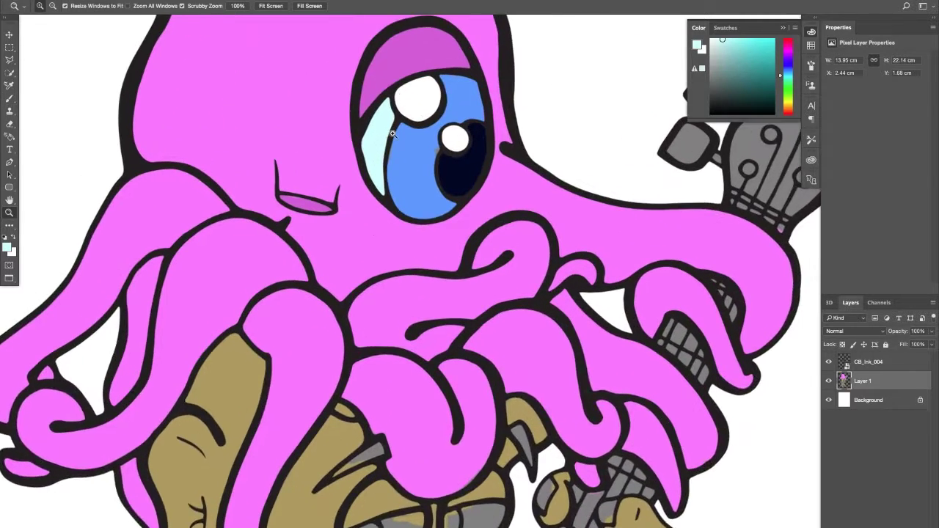
{"action": "key", "text": "b"}
{"action": "scroll", "coordinate": [372, 174], "scroll_direction": "down", "scroll_amount": 10}
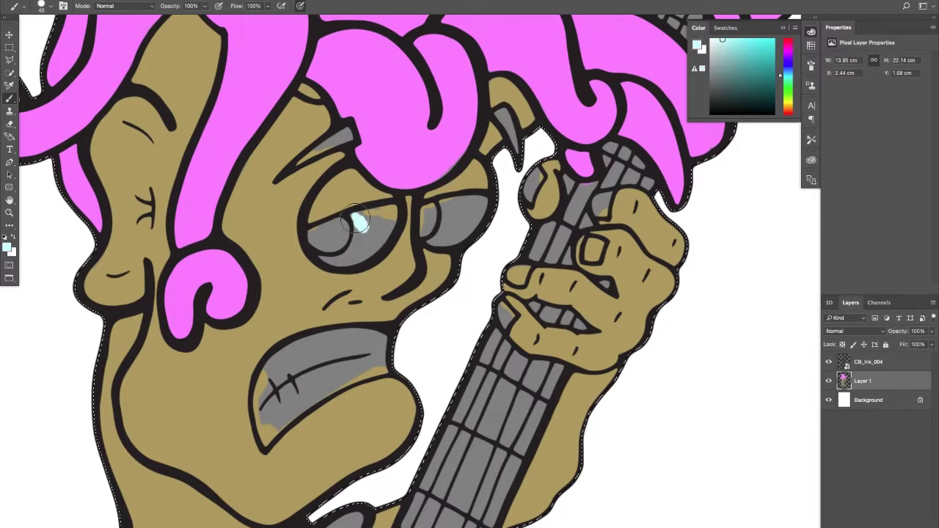
{"action": "mouse_move", "coordinate": [376, 213]}
{"action": "left_mouse_down"}
{"action": "mouse_move", "coordinate": [391, 215]}
{"action": "mouse_move", "coordinate": [362, 231]}
{"action": "left_mouse_up"}
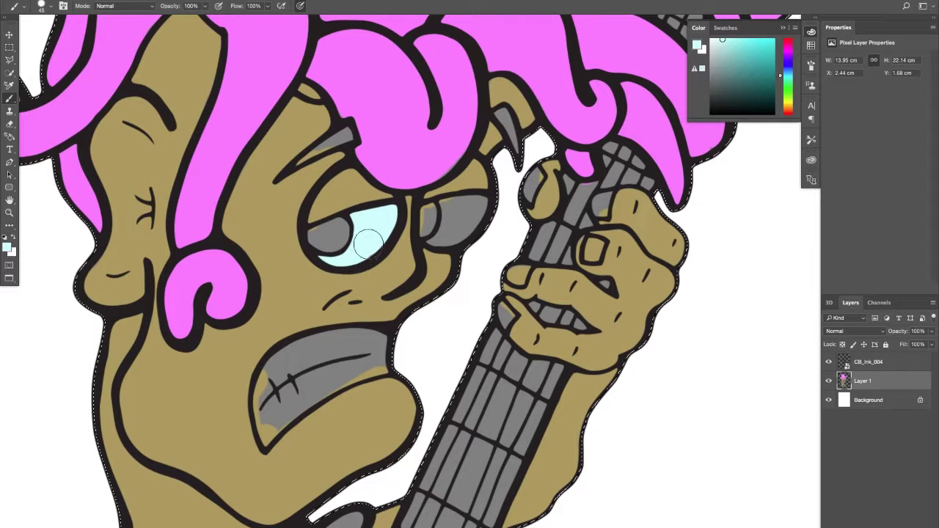
{"action": "mouse_move", "coordinate": [455, 231]}
{"action": "left_mouse_down"}
{"action": "mouse_move", "coordinate": [446, 211]}
{"action": "mouse_move", "coordinate": [481, 209]}
{"action": "left_mouse_up"}
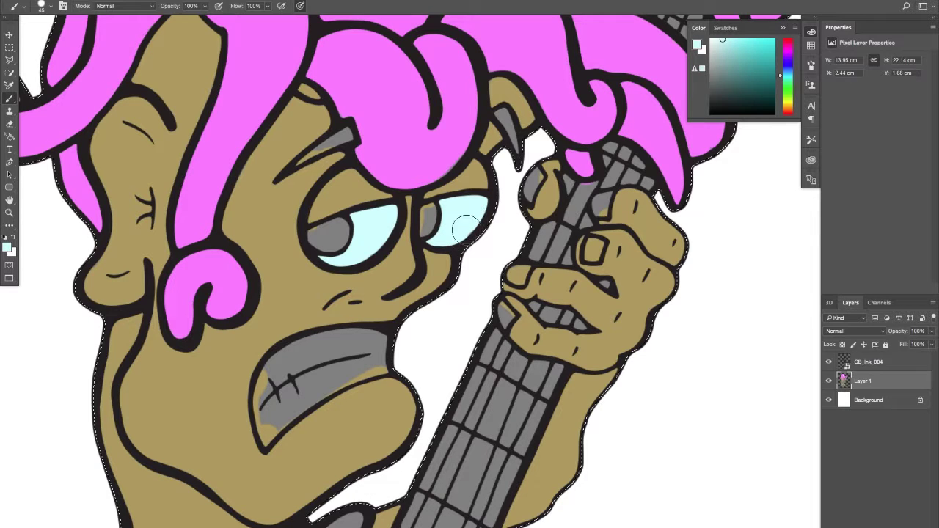
Sample the tan skin, pick a lighter shade of it, and paint the fretting hand's thumbnail.
{"action": "left_click", "coordinate": [547, 200], "text": "alt"}
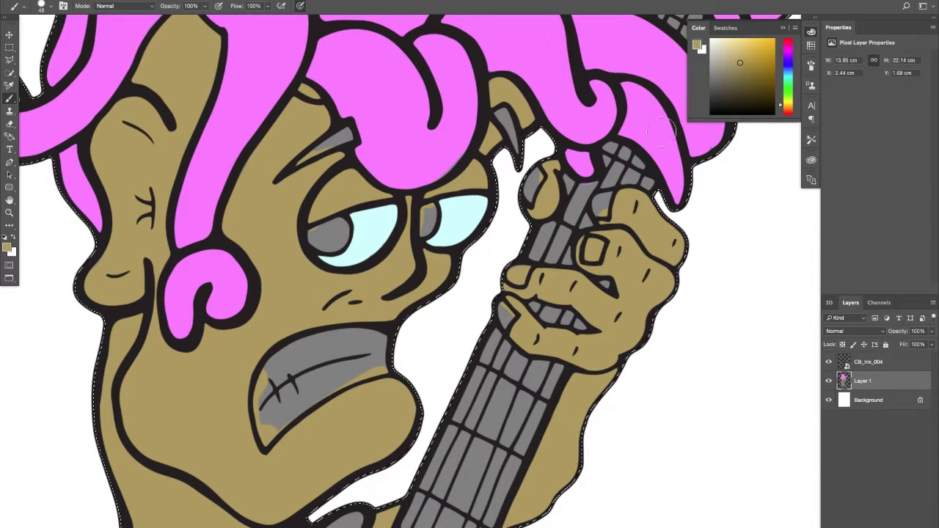
{"action": "left_click", "coordinate": [741, 50]}
{"action": "left_click", "coordinate": [742, 48]}
{"action": "key", "text": "z"}
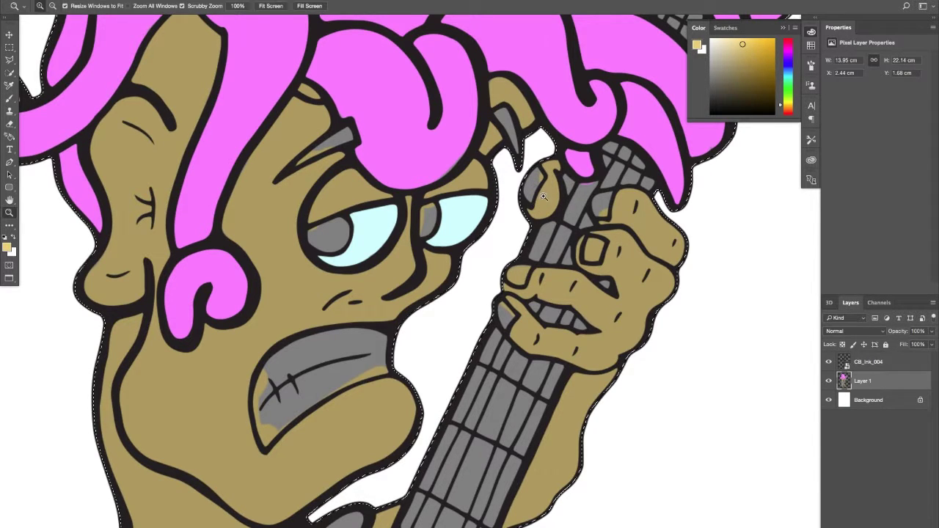
{"action": "left_click", "coordinate": [544, 190]}
{"action": "left_click", "coordinate": [543, 189], "text": "alt"}
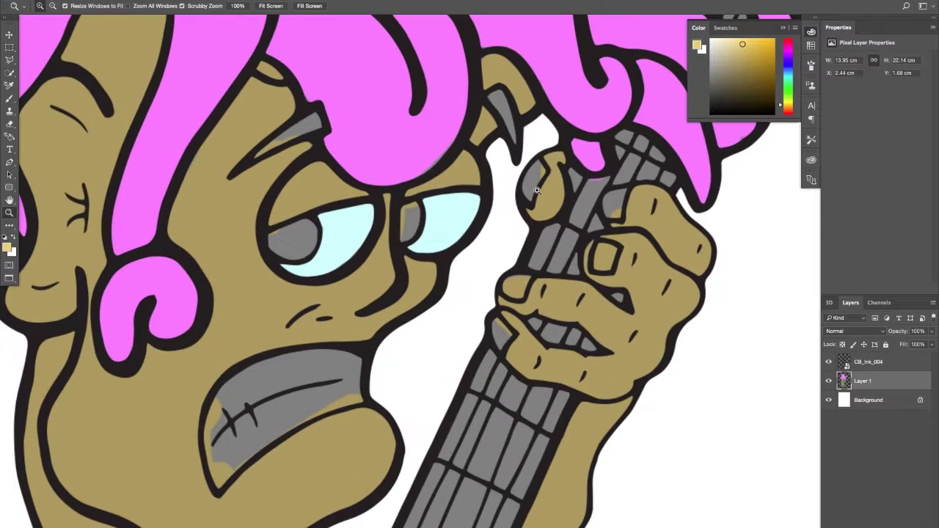
{"action": "key", "text": "b"}
{"action": "left_click", "coordinate": [538, 176]}
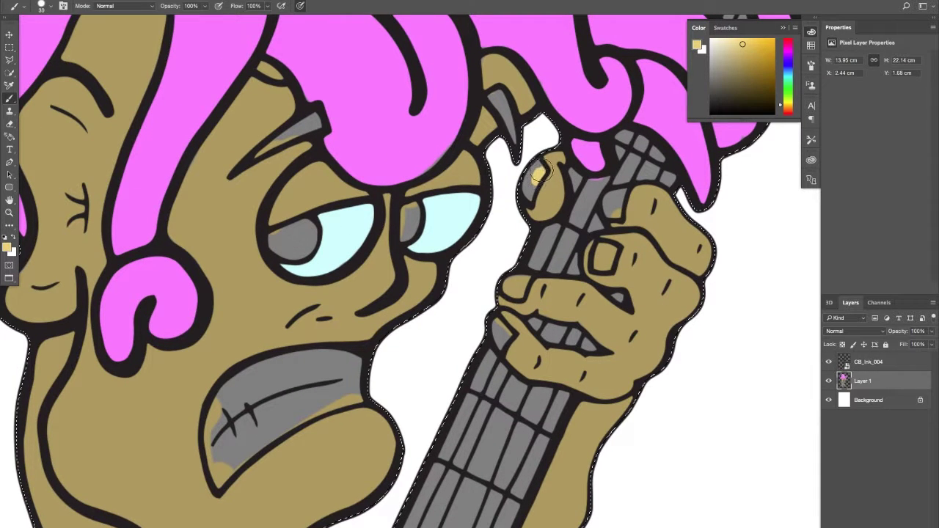
{"action": "mouse_move", "coordinate": [540, 174]}
{"action": "left_mouse_down"}
{"action": "mouse_move", "coordinate": [540, 162]}
{"action": "mouse_move", "coordinate": [530, 200]}
{"action": "left_mouse_up"}
Paint the four remaining fingernails of the fretting hand in the light tan.
{"action": "left_click_drag", "start_coordinate": [618, 214], "coordinate": [549, 208]}
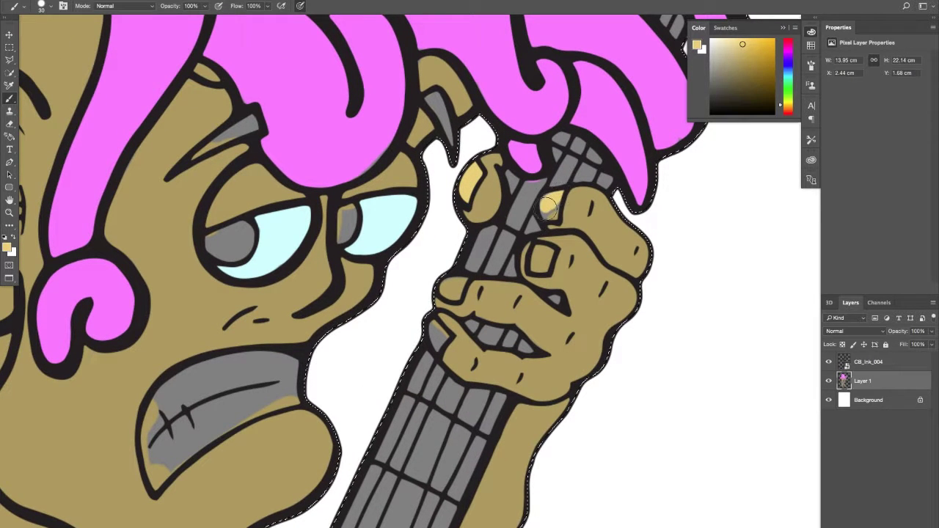
{"action": "left_click", "coordinate": [540, 253]}
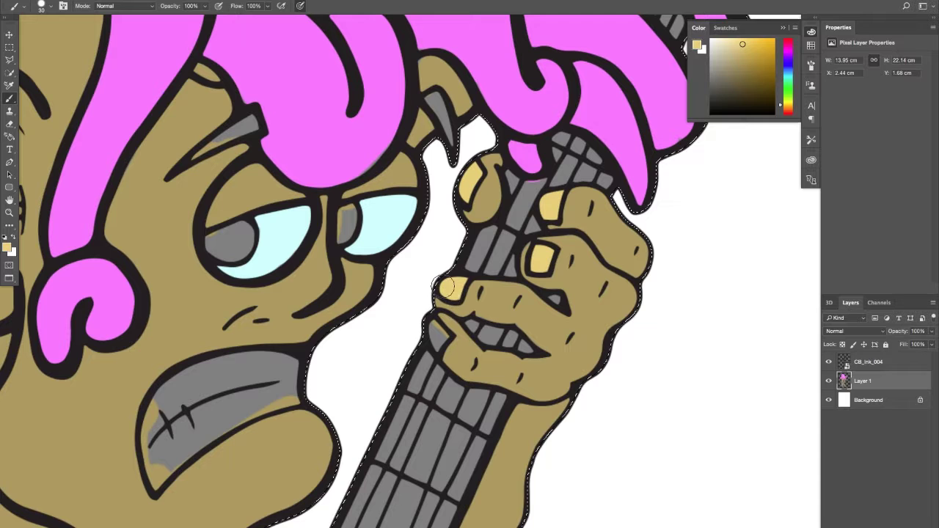
{"action": "left_click", "coordinate": [436, 333]}
{"action": "left_click_drag", "start_coordinate": [437, 330], "coordinate": [442, 336]}
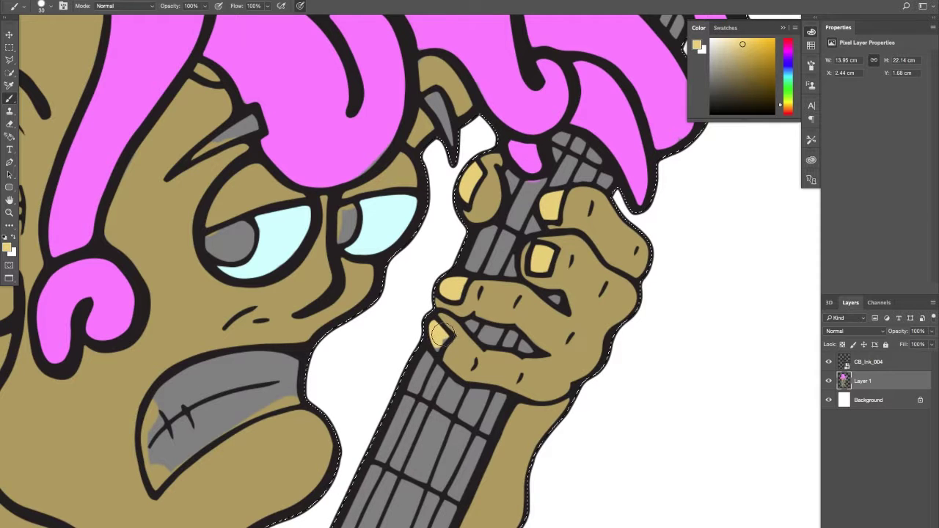
Paint the toenails of the foot beneath the guitar body light tan.
{"action": "left_click_drag", "start_coordinate": [410, 305], "coordinate": [506, 266]}
{"action": "mouse_move", "coordinate": [440, 281]}
{"action": "left_mouse_down"}
{"action": "mouse_move", "coordinate": [524, 238]}
{"action": "mouse_move", "coordinate": [458, 276]}
{"action": "left_mouse_up"}
{"action": "key", "text": "z"}
{"action": "key", "text": "b"}
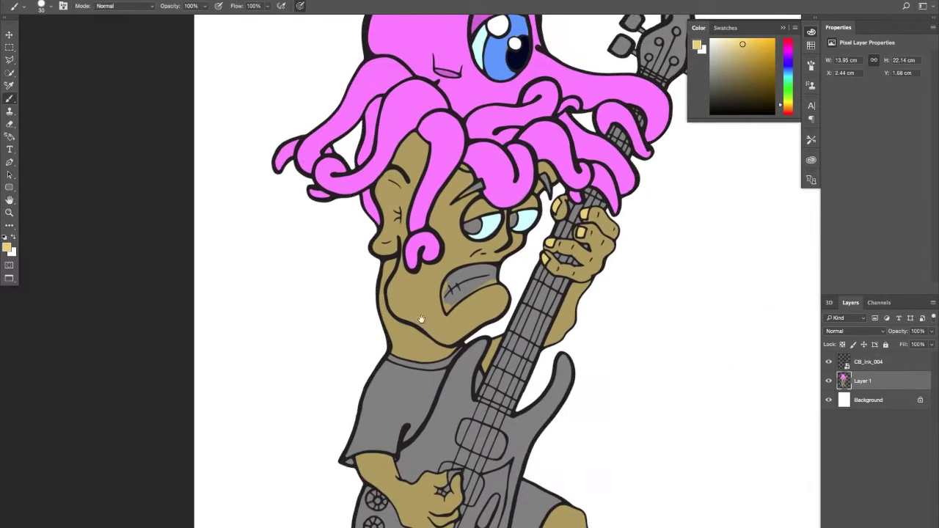
{"action": "scroll", "coordinate": [425, 319], "scroll_direction": "down", "scroll_amount": 6}
{"action": "key", "text": "z"}
{"action": "mouse_move", "coordinate": [373, 331]}
{"action": "left_mouse_down"}
{"action": "mouse_move", "coordinate": [443, 330]}
{"action": "mouse_move", "coordinate": [472, 345]}
{"action": "mouse_move", "coordinate": [409, 360]}
{"action": "mouse_move", "coordinate": [416, 356]}
{"action": "left_mouse_up"}
{"action": "key", "text": "b"}
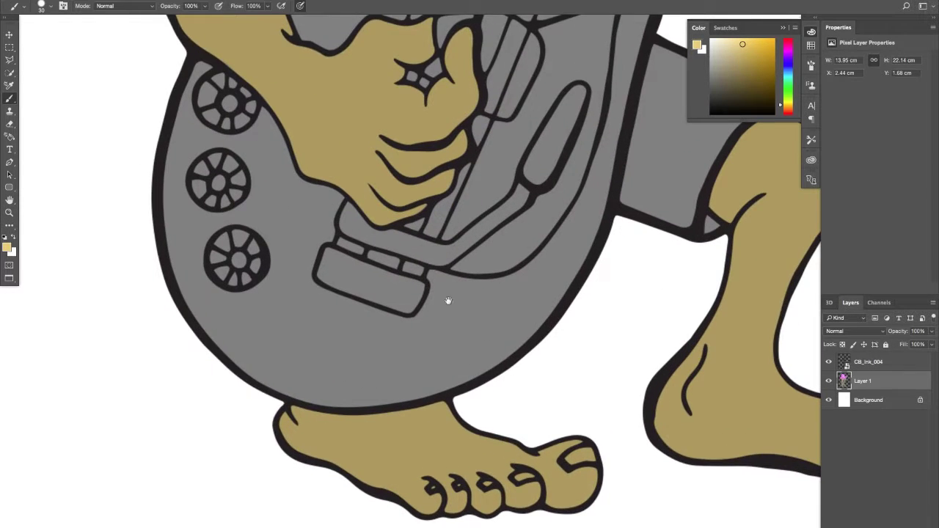
{"action": "scroll", "coordinate": [444, 300], "scroll_direction": "down", "scroll_amount": 3}
{"action": "scroll", "coordinate": [445, 301], "scroll_direction": "right", "scroll_amount": 3}
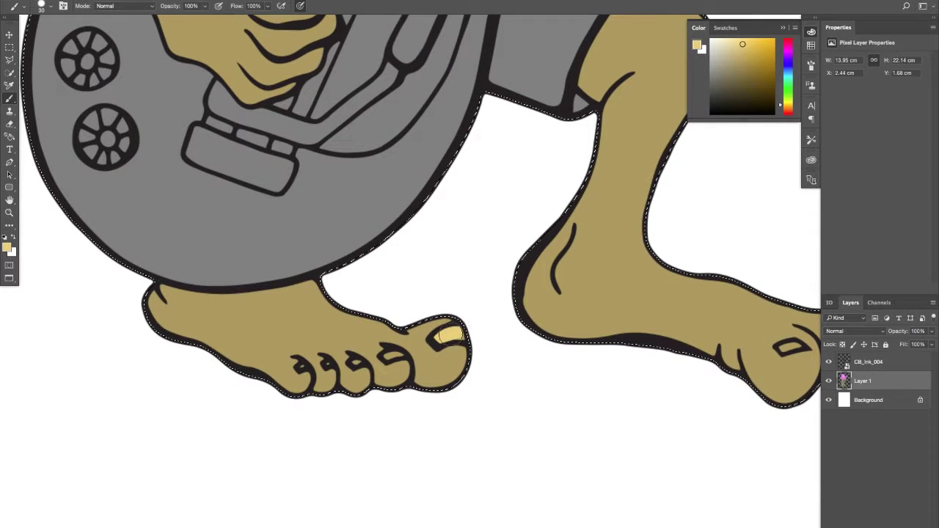
{"action": "left_click_drag", "start_coordinate": [384, 364], "coordinate": [391, 358]}
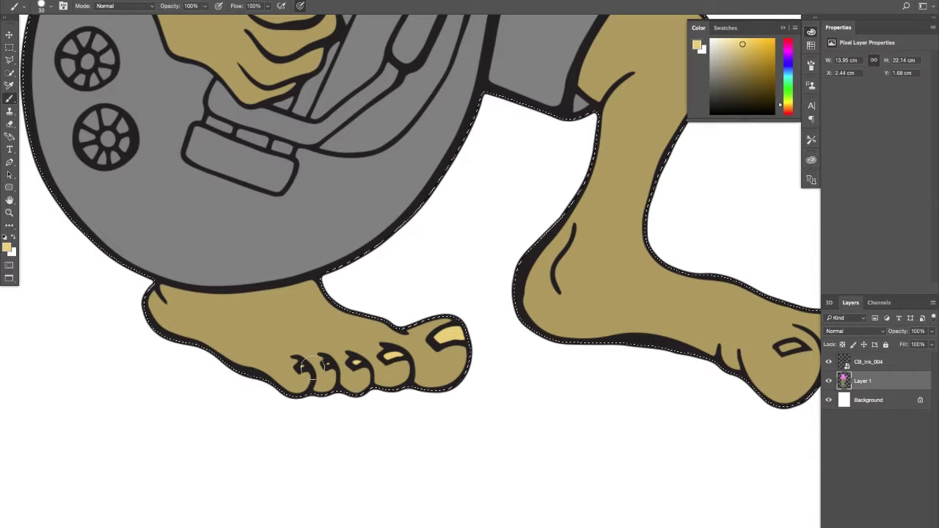
Paint the big toenail of the other foot light tan.
{"action": "left_click_drag", "start_coordinate": [582, 325], "coordinate": [338, 331]}
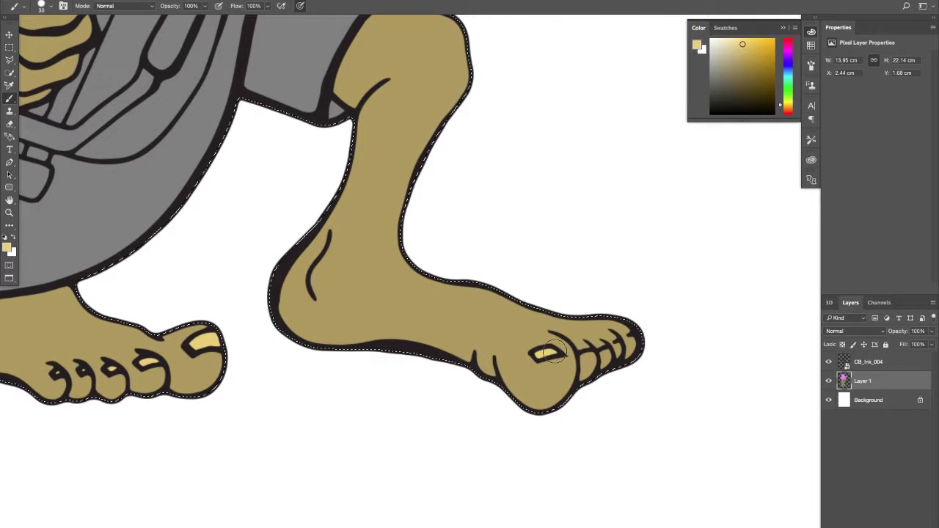
{"action": "left_click_drag", "start_coordinate": [485, 333], "coordinate": [599, 433]}
{"action": "mouse_move", "coordinate": [425, 331]}
{"action": "left_mouse_down"}
{"action": "mouse_move", "coordinate": [451, 395]}
{"action": "mouse_move", "coordinate": [401, 342]}
{"action": "mouse_move", "coordinate": [378, 345]}
{"action": "left_mouse_up"}
Sample the skin tan, pick a darker brown from it, and paint the small patch at the top of the forehead.
{"action": "key", "text": "z"}
{"action": "key", "text": "b"}
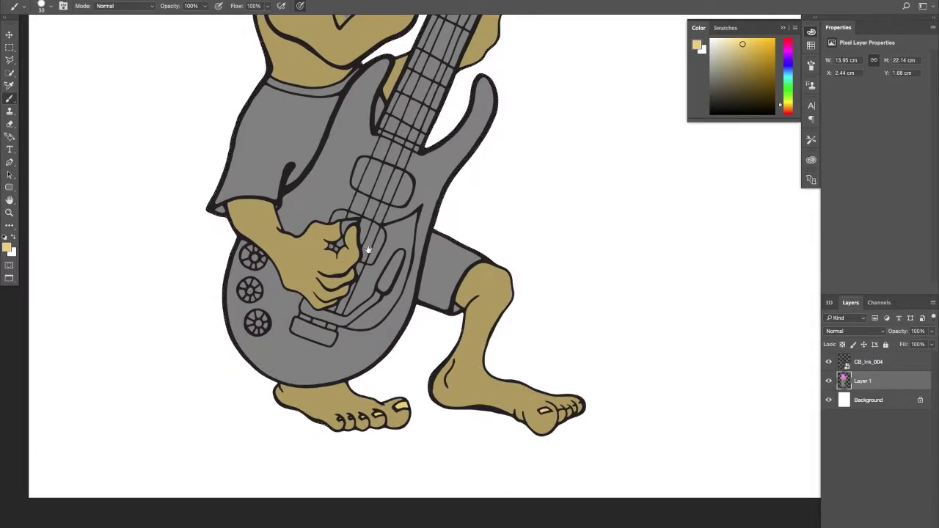
{"action": "left_click_drag", "start_coordinate": [369, 249], "coordinate": [384, 360]}
{"action": "scroll", "coordinate": [383, 360], "scroll_direction": "up", "scroll_amount": 6}
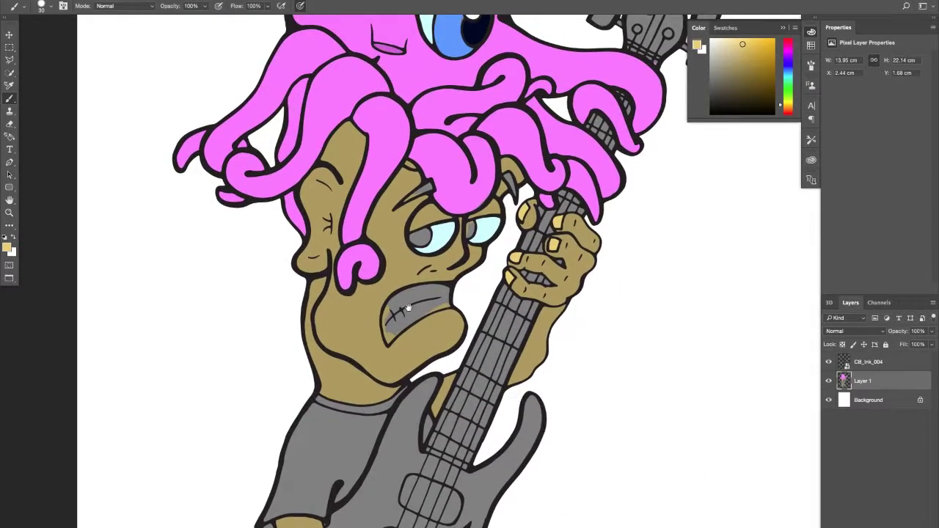
{"action": "scroll", "coordinate": [406, 341], "scroll_direction": "up", "scroll_amount": 1}
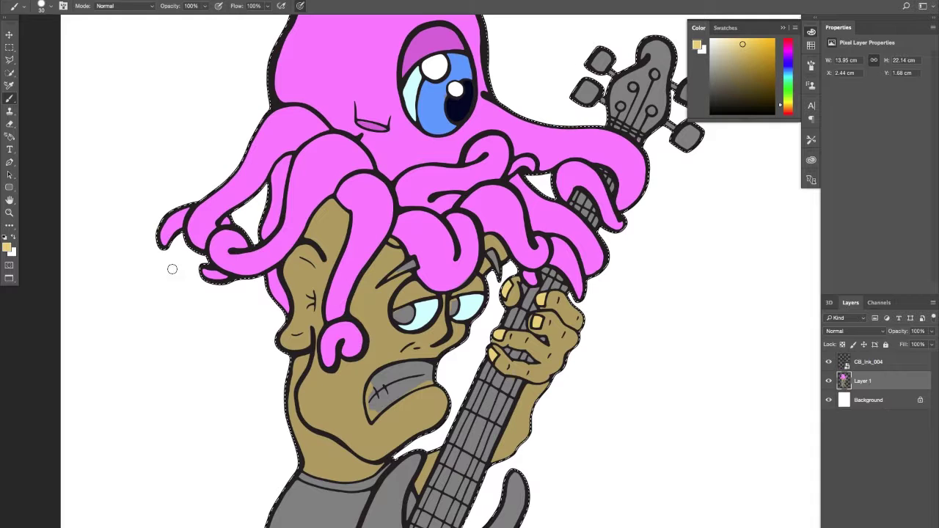
{"action": "left_click", "coordinate": [392, 263], "text": "alt"}
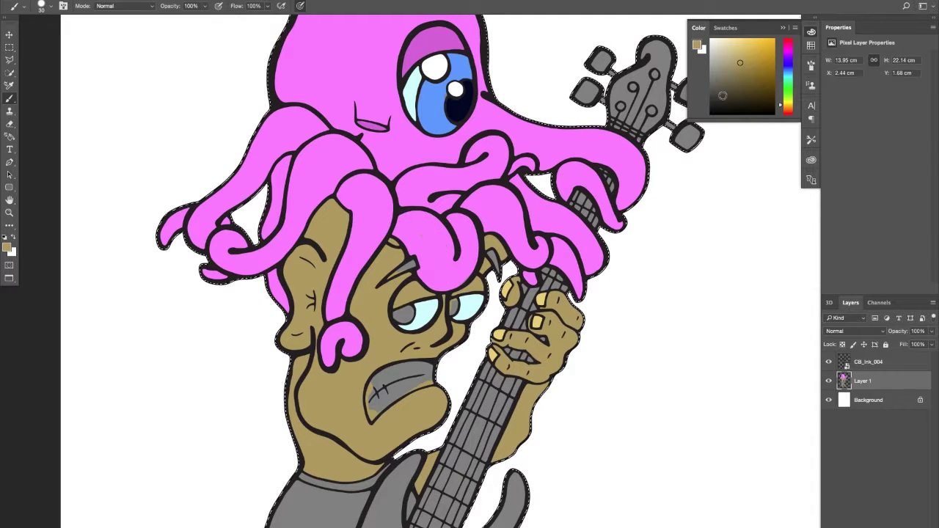
{"action": "key", "text": "z"}
{"action": "left_click", "coordinate": [393, 247]}
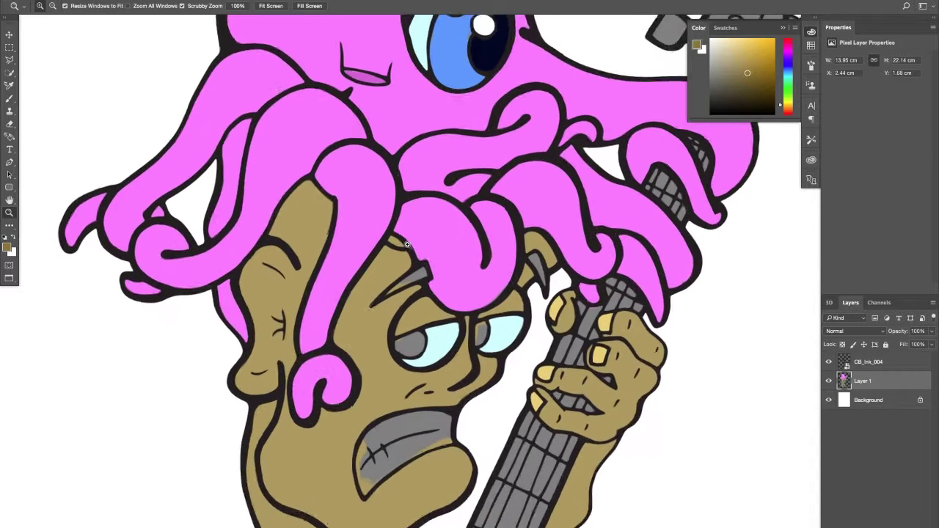
{"action": "key", "text": "b"}
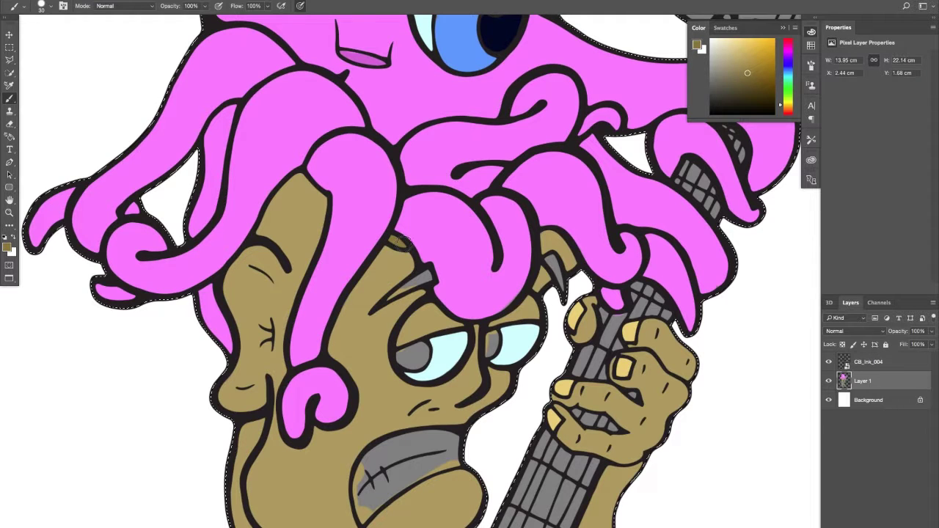
Pick a near-black brown and paint both of the guitarist's eyebrows with it.
{"action": "left_click_drag", "start_coordinate": [770, 115], "coordinate": [771, 104]}
{"action": "left_click_drag", "start_coordinate": [430, 280], "coordinate": [421, 282]}
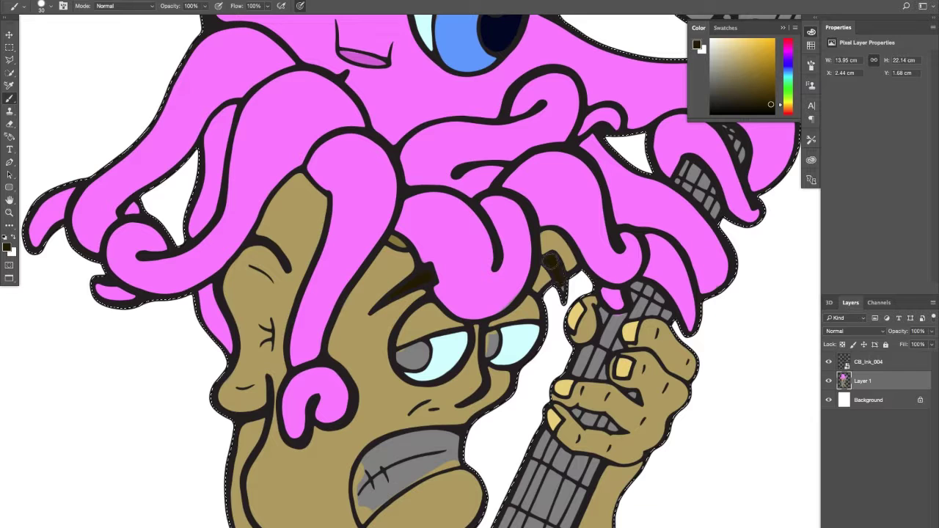
{"action": "left_click_drag", "start_coordinate": [561, 287], "coordinate": [560, 306]}
Pick black and fill the pupils of both of the guitarist's eyes.
{"action": "left_click_drag", "start_coordinate": [433, 348], "coordinate": [405, 276]}
{"action": "left_click_drag", "start_coordinate": [759, 102], "coordinate": [765, 109]}
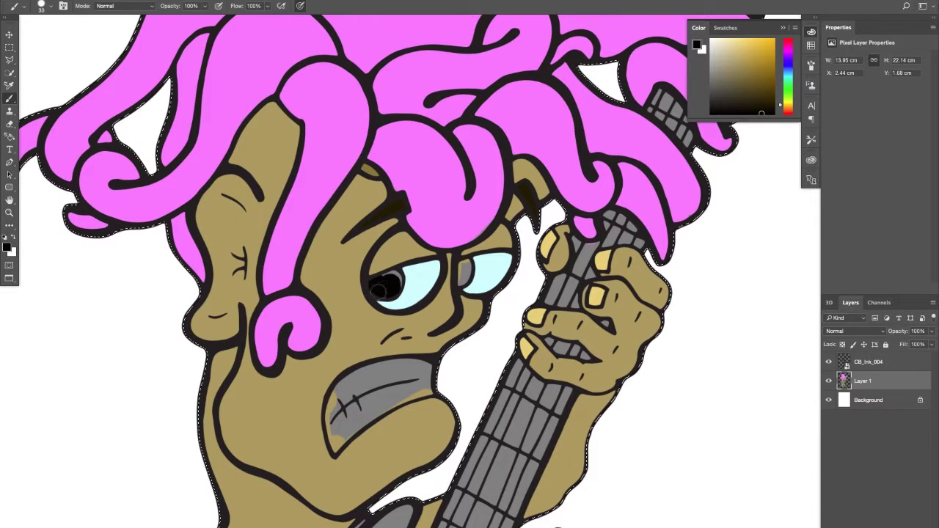
{"action": "left_click_drag", "start_coordinate": [393, 282], "coordinate": [396, 285]}
{"action": "key", "text": "z"}
{"action": "left_click", "coordinate": [484, 273]}
{"action": "key", "text": "b"}
{"action": "mouse_move", "coordinate": [462, 273]}
{"action": "left_mouse_down"}
{"action": "mouse_move", "coordinate": [467, 262]}
{"action": "mouse_move", "coordinate": [462, 283]}
{"action": "mouse_move", "coordinate": [470, 261]}
{"action": "mouse_move", "coordinate": [461, 276]}
{"action": "left_mouse_up"}
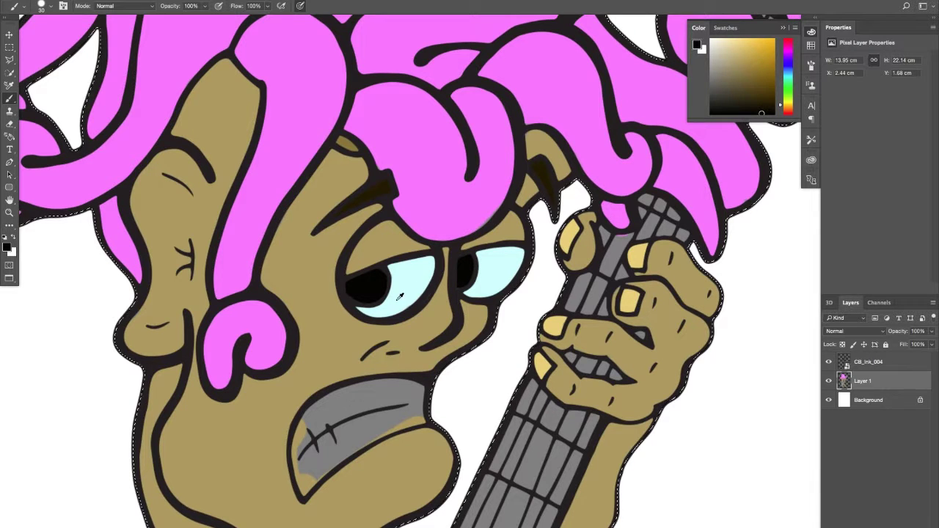
Sample the pale bluish white from the eyes and paint the guitarist's teeth with it.
{"action": "left_click", "coordinate": [399, 273], "text": "alt"}
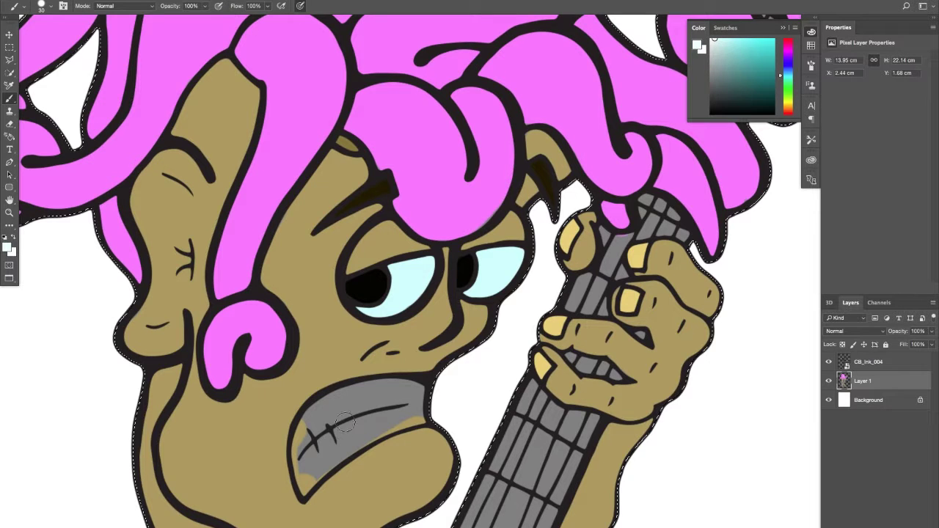
{"action": "mouse_move", "coordinate": [317, 445]}
{"action": "left_mouse_down"}
{"action": "mouse_move", "coordinate": [337, 332]}
{"action": "mouse_move", "coordinate": [328, 321]}
{"action": "mouse_move", "coordinate": [320, 354]}
{"action": "mouse_move", "coordinate": [332, 359]}
{"action": "mouse_move", "coordinate": [358, 339]}
{"action": "mouse_move", "coordinate": [342, 361]}
{"action": "mouse_move", "coordinate": [422, 308]}
{"action": "mouse_move", "coordinate": [411, 307]}
{"action": "mouse_move", "coordinate": [443, 279]}
{"action": "mouse_move", "coordinate": [420, 274]}
{"action": "mouse_move", "coordinate": [339, 295]}
{"action": "mouse_move", "coordinate": [320, 337]}
{"action": "mouse_move", "coordinate": [342, 309]}
{"action": "mouse_move", "coordinate": [341, 323]}
{"action": "mouse_move", "coordinate": [403, 293]}
{"action": "mouse_move", "coordinate": [415, 299]}
{"action": "left_mouse_up"}
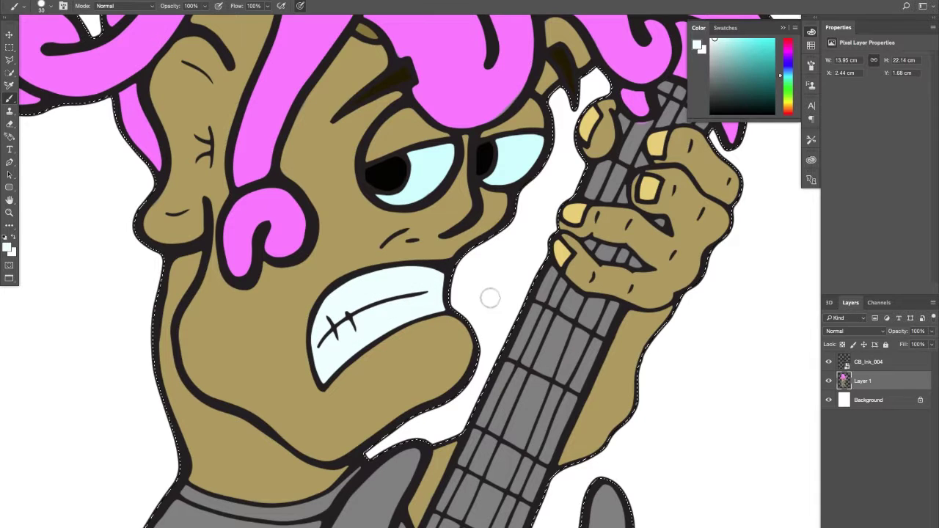
Pick a bright red and paint the outer side and lower hem of the guitarist's T-shirt sleeve.
{"action": "key", "text": "z"}
{"action": "mouse_move", "coordinate": [497, 289]}
{"action": "left_mouse_down"}
{"action": "mouse_move", "coordinate": [448, 309]}
{"action": "mouse_move", "coordinate": [459, 309]}
{"action": "mouse_move", "coordinate": [426, 295]}
{"action": "mouse_move", "coordinate": [411, 170]}
{"action": "left_mouse_up"}
{"action": "key", "text": "b"}
{"action": "key", "text": "z"}
{"action": "mouse_move", "coordinate": [381, 242]}
{"action": "left_mouse_down"}
{"action": "mouse_move", "coordinate": [410, 242]}
{"action": "mouse_move", "coordinate": [386, 261]}
{"action": "left_mouse_up"}
{"action": "key", "text": "b"}
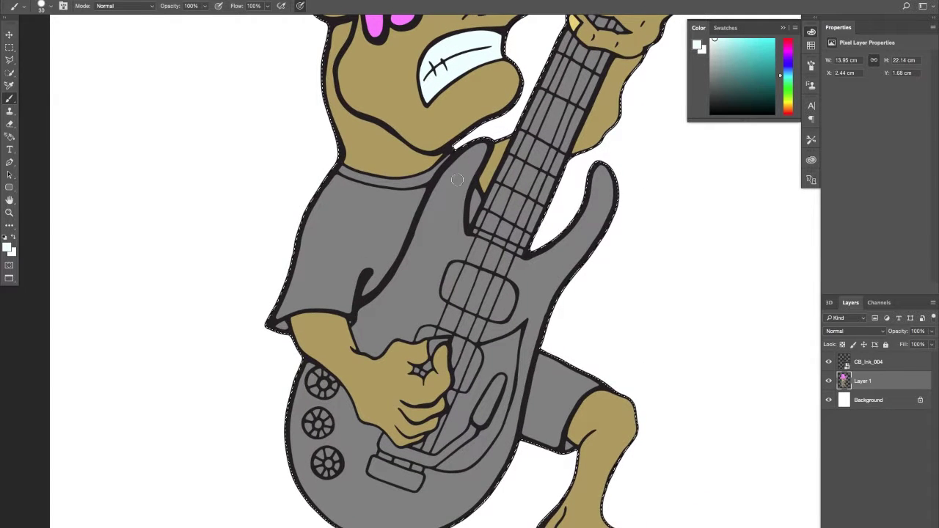
{"action": "left_click", "coordinate": [788, 47]}
{"action": "left_click", "coordinate": [764, 47]}
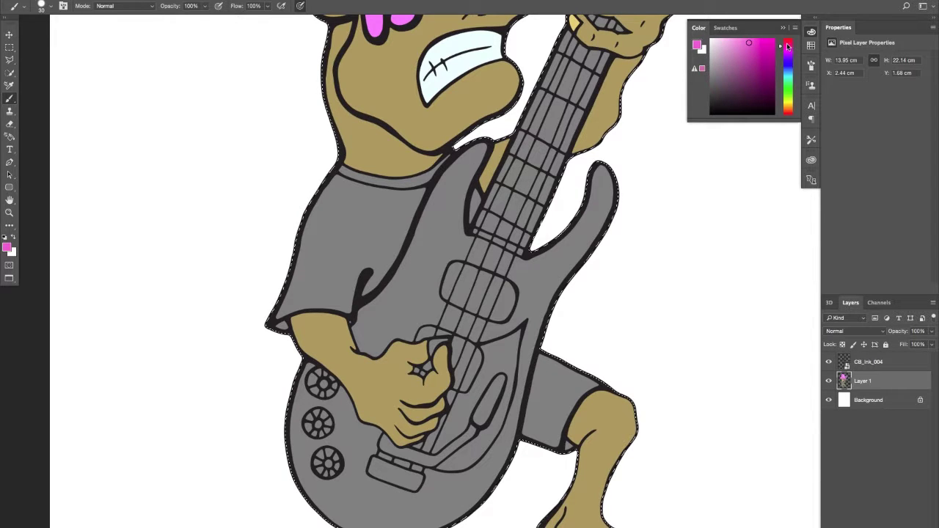
{"action": "left_click", "coordinate": [791, 115]}
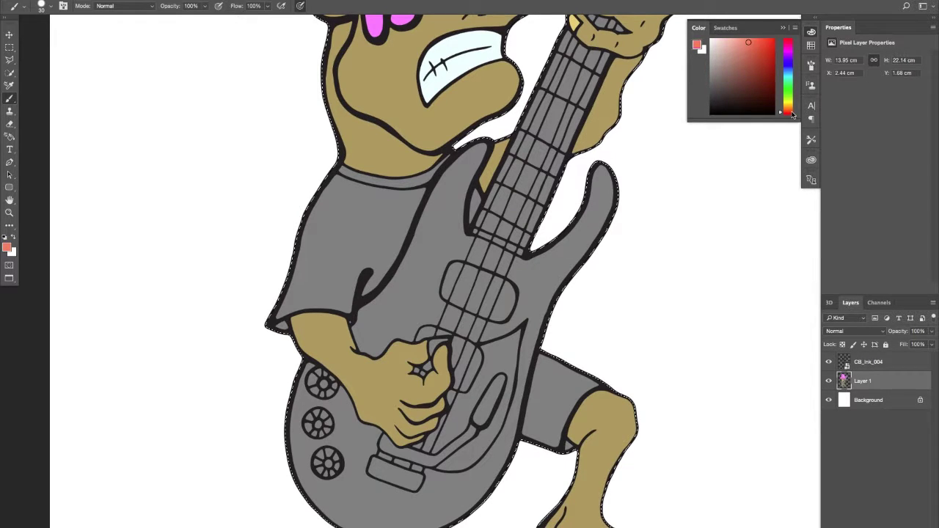
{"action": "left_click", "coordinate": [791, 118]}
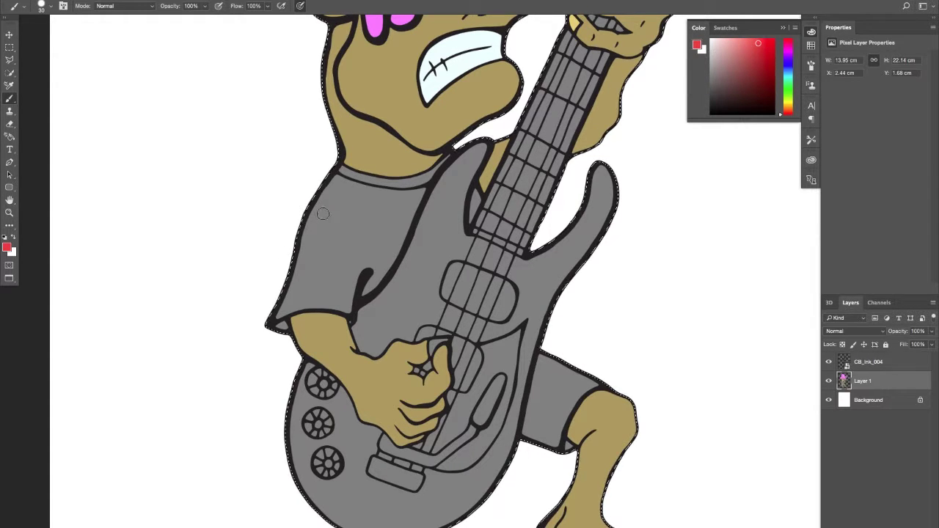
{"action": "mouse_move", "coordinate": [325, 210]}
{"action": "left_mouse_down"}
{"action": "mouse_move", "coordinate": [292, 251]}
{"action": "mouse_move", "coordinate": [331, 243]}
{"action": "mouse_move", "coordinate": [312, 271]}
{"action": "left_mouse_up"}
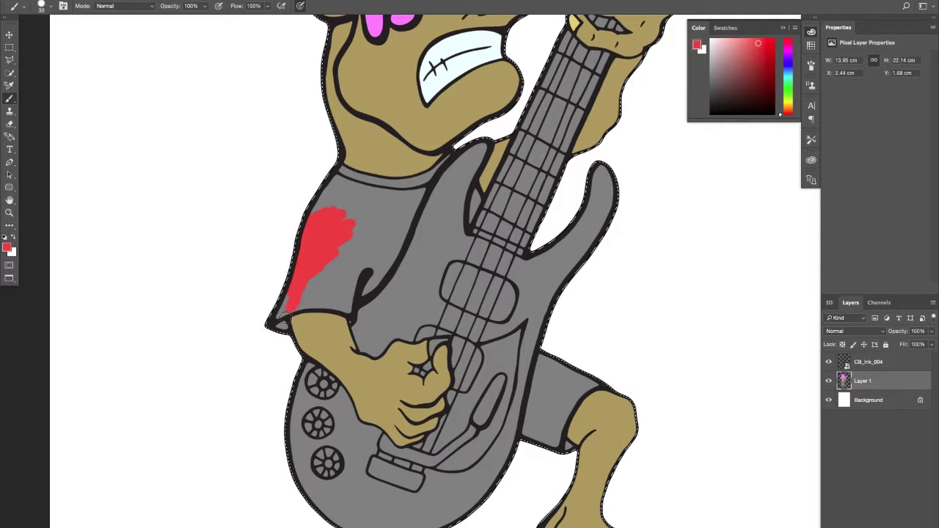
{"action": "left_click_drag", "start_coordinate": [280, 307], "coordinate": [323, 295]}
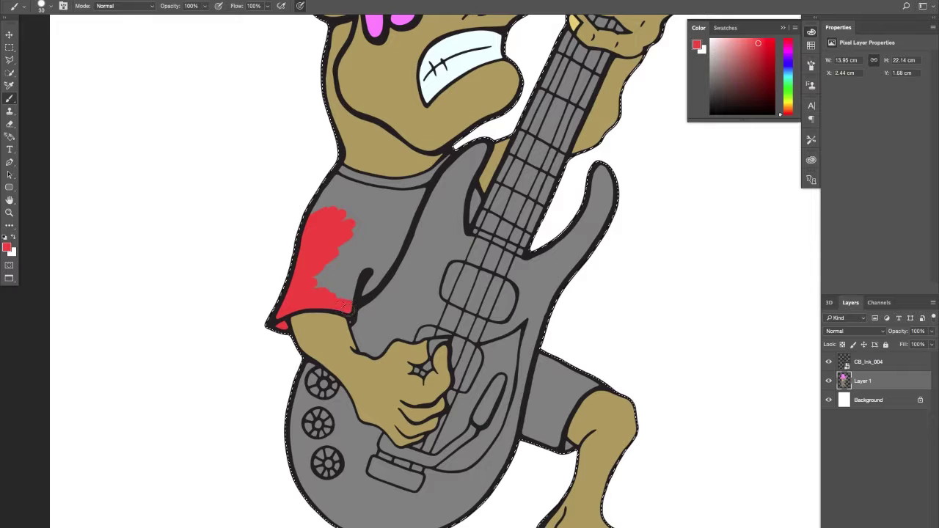
Paint the T-shirt's collar and guitar-side edge red, and fill the rest of the shirt.
{"action": "left_click_drag", "start_coordinate": [375, 276], "coordinate": [394, 245]}
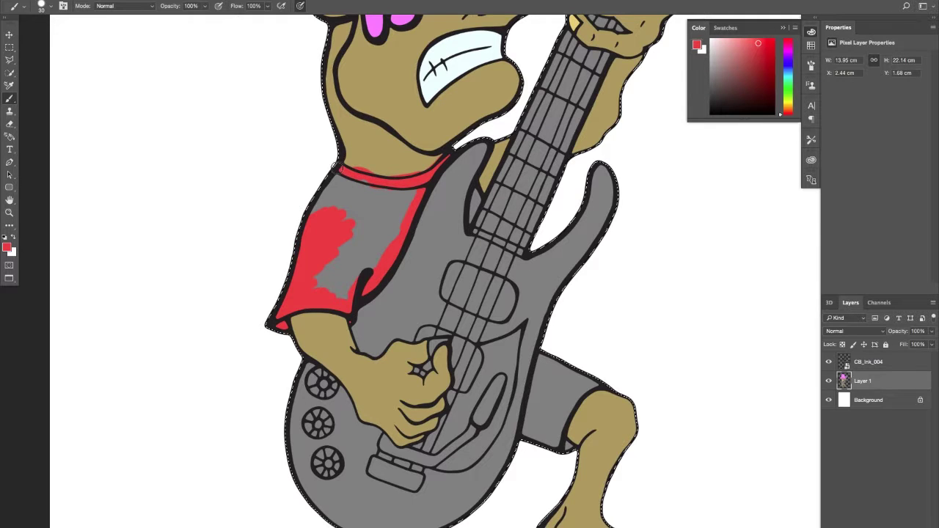
{"action": "left_click_drag", "start_coordinate": [352, 177], "coordinate": [332, 178]}
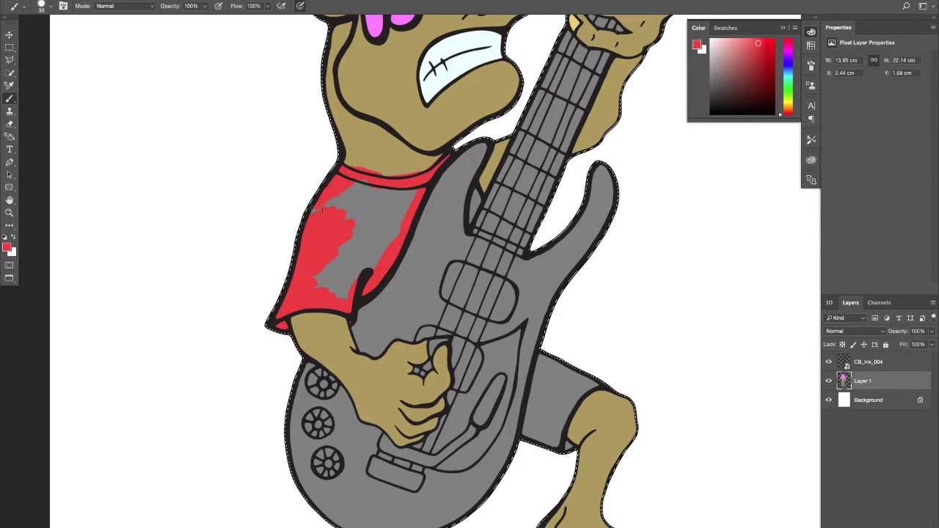
{"action": "mouse_move", "coordinate": [317, 209]}
{"action": "left_mouse_down"}
{"action": "mouse_move", "coordinate": [323, 260]}
{"action": "mouse_move", "coordinate": [348, 251]}
{"action": "mouse_move", "coordinate": [327, 283]}
{"action": "mouse_move", "coordinate": [353, 280]}
{"action": "mouse_move", "coordinate": [344, 298]}
{"action": "mouse_move", "coordinate": [383, 253]}
{"action": "mouse_move", "coordinate": [352, 258]}
{"action": "mouse_move", "coordinate": [390, 200]}
{"action": "mouse_move", "coordinate": [359, 211]}
{"action": "left_mouse_up"}
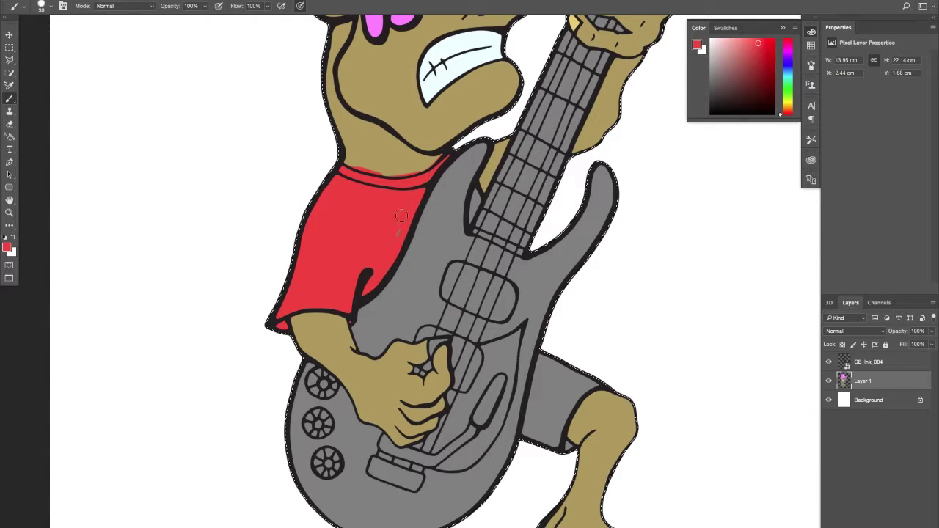
Sample the skin tan and paint over the red spill on the neck just above the collar.
{"action": "left_click", "coordinate": [393, 170], "text": "alt"}
{"action": "key", "text": "z"}
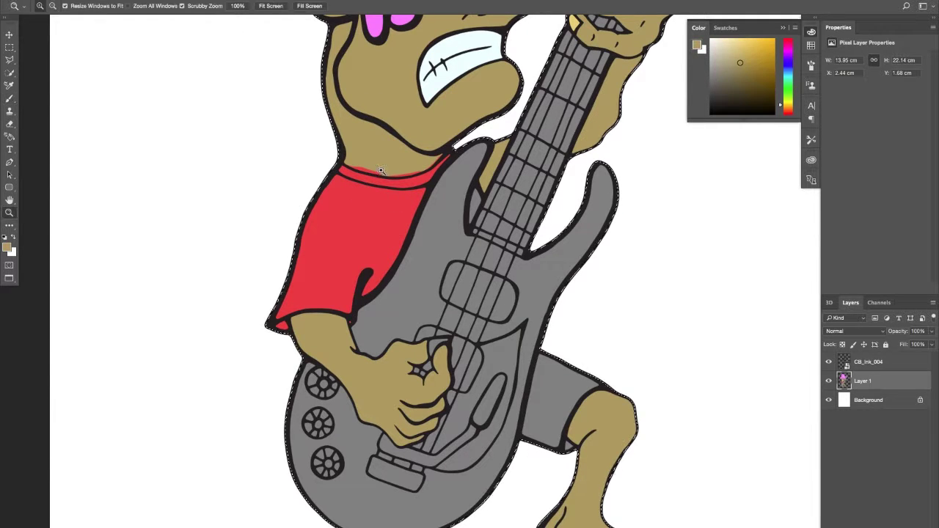
{"action": "left_click", "coordinate": [368, 174]}
{"action": "key", "text": "b"}
{"action": "mouse_move", "coordinate": [311, 153]}
{"action": "left_mouse_down"}
{"action": "mouse_move", "coordinate": [294, 158]}
{"action": "mouse_move", "coordinate": [414, 171]}
{"action": "mouse_move", "coordinate": [399, 179]}
{"action": "mouse_move", "coordinate": [507, 144]}
{"action": "left_mouse_up"}
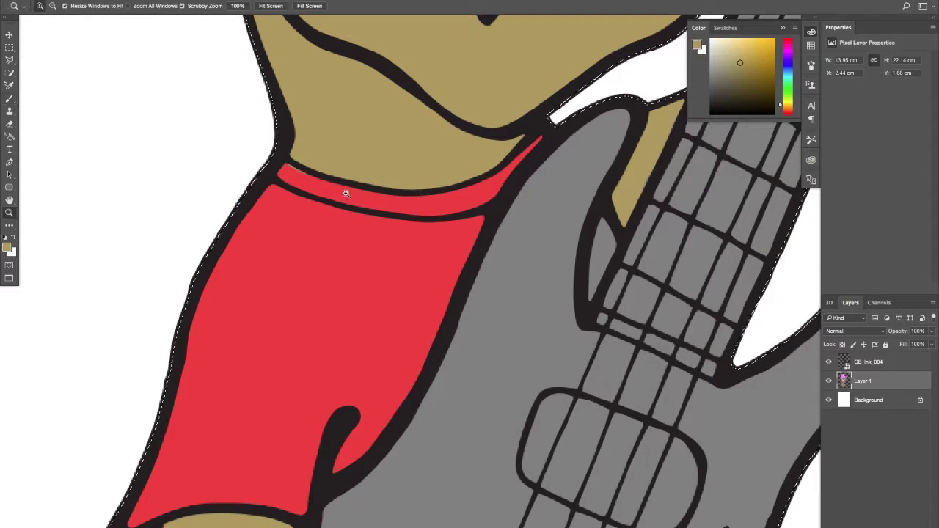
Sample the shirt red and fill the small shirt gap between the guitar's upper horn and its neck.
{"action": "left_click", "coordinate": [309, 256], "text": "alt"}
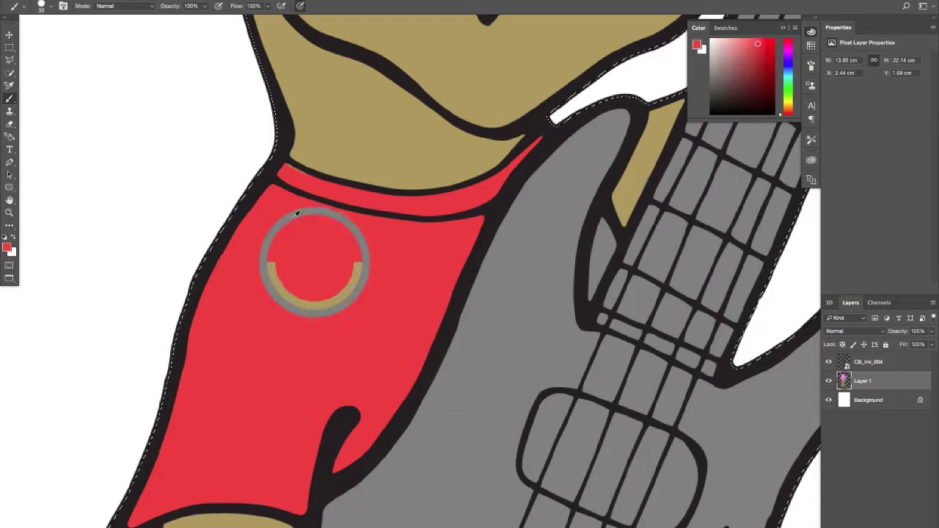
{"action": "left_click_drag", "start_coordinate": [266, 304], "coordinate": [341, 149]}
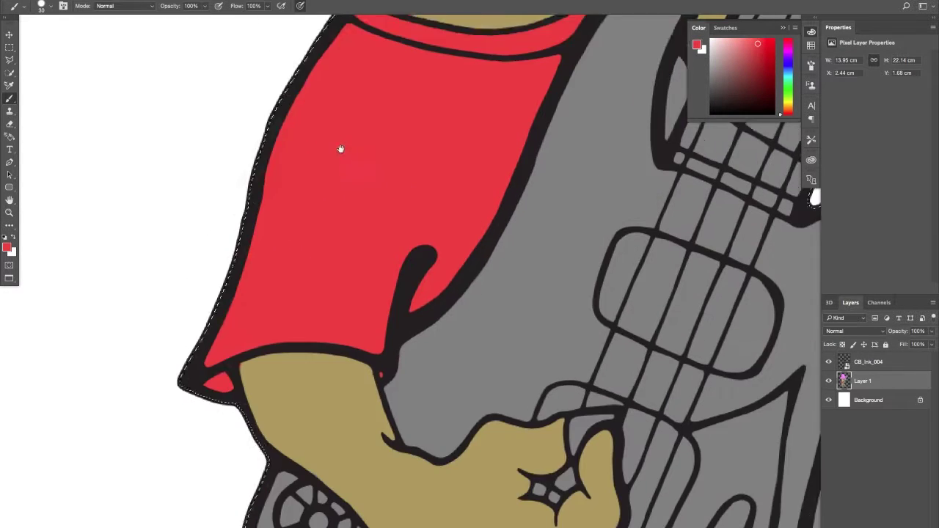
{"action": "left_click_drag", "start_coordinate": [300, 244], "coordinate": [315, 172]}
{"action": "left_click", "coordinate": [295, 310], "text": "alt"}
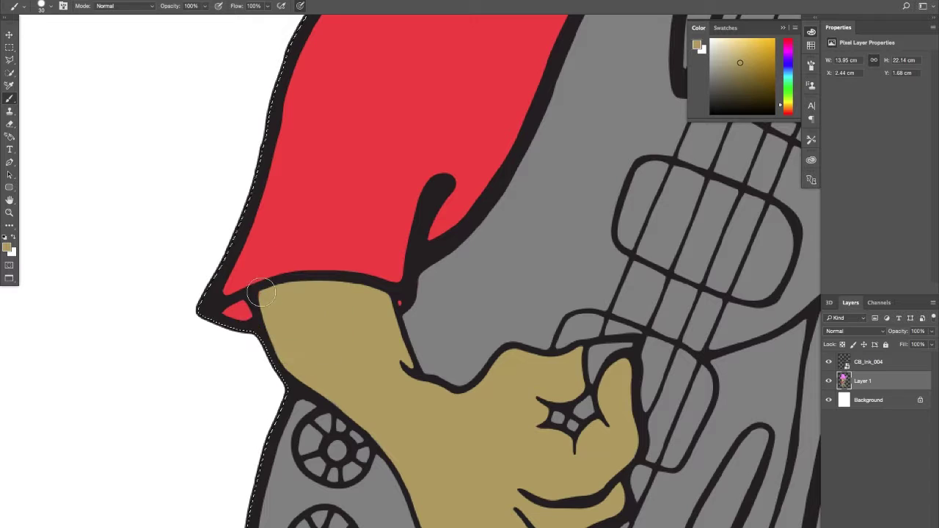
{"action": "left_click", "coordinate": [307, 237], "text": "alt"}
{"action": "left_click_drag", "start_coordinate": [590, 243], "coordinate": [227, 199]}
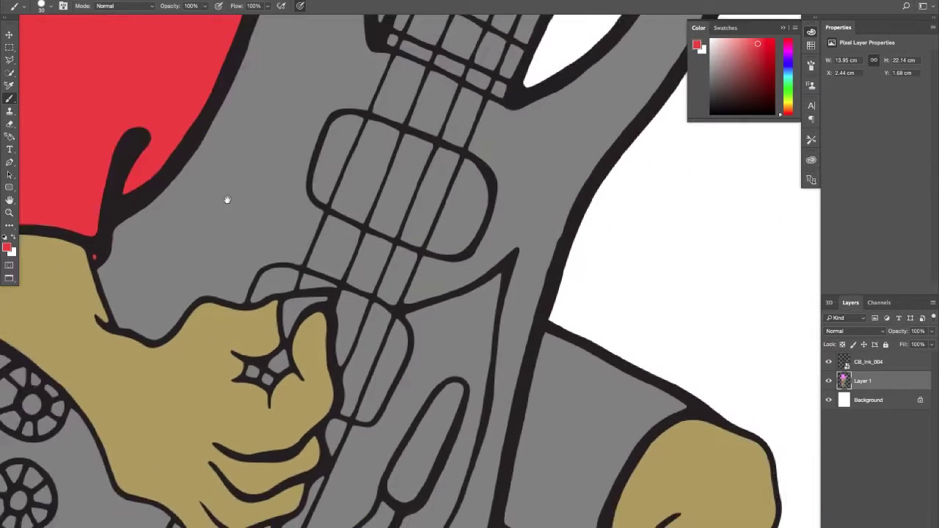
{"action": "mouse_move", "coordinate": [741, 215]}
{"action": "left_mouse_down"}
{"action": "mouse_move", "coordinate": [455, 193]}
{"action": "mouse_move", "coordinate": [466, 387]}
{"action": "mouse_move", "coordinate": [462, 226]}
{"action": "mouse_move", "coordinate": [530, 195]}
{"action": "left_mouse_up"}
{"action": "mouse_move", "coordinate": [329, 275]}
{"action": "left_mouse_down"}
{"action": "mouse_move", "coordinate": [330, 257]}
{"action": "mouse_move", "coordinate": [316, 315]}
{"action": "left_mouse_up"}
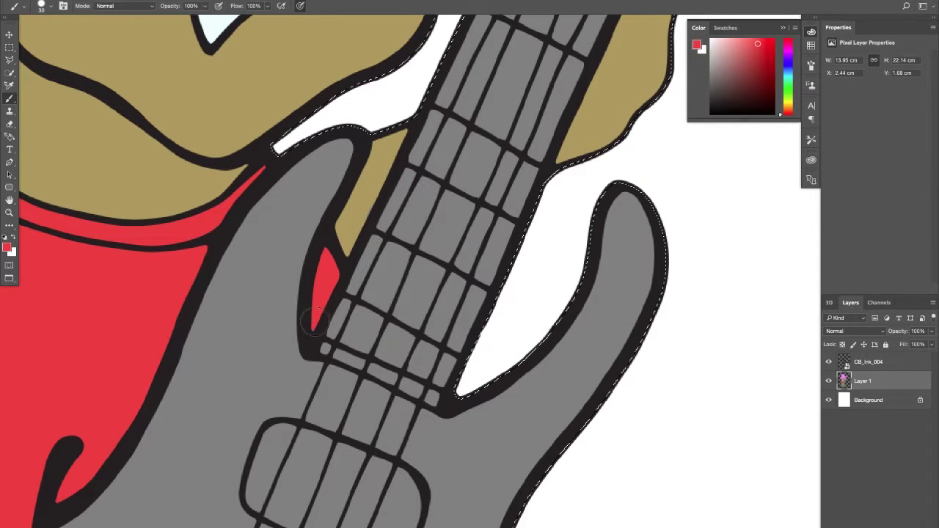
Pick a dark navy blue and fill the guitarist's shorts, painting the small inside of the leg opening in a darker navy.
{"action": "left_click", "coordinate": [352, 302], "text": "alt"}
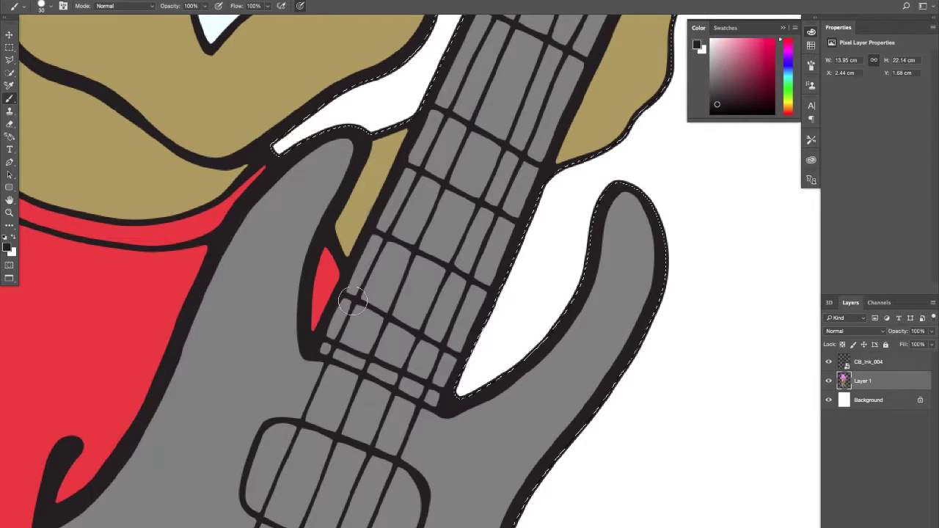
{"action": "key", "text": "z"}
{"action": "left_click", "coordinate": [325, 311], "text": "alt"}
{"action": "left_click_drag", "start_coordinate": [325, 311], "coordinate": [288, 323]}
{"action": "key", "text": "b"}
{"action": "left_click_drag", "start_coordinate": [300, 367], "coordinate": [340, 221]}
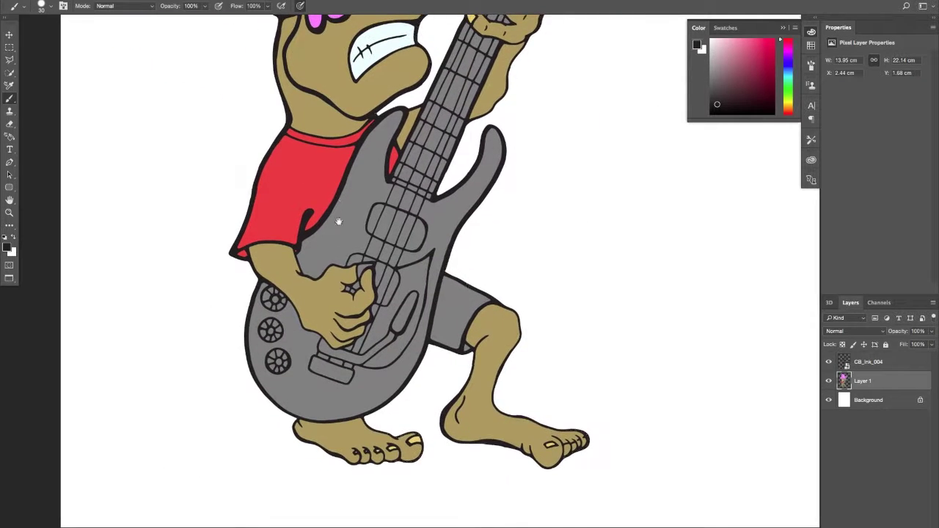
{"action": "left_click_drag", "start_coordinate": [342, 274], "coordinate": [306, 320]}
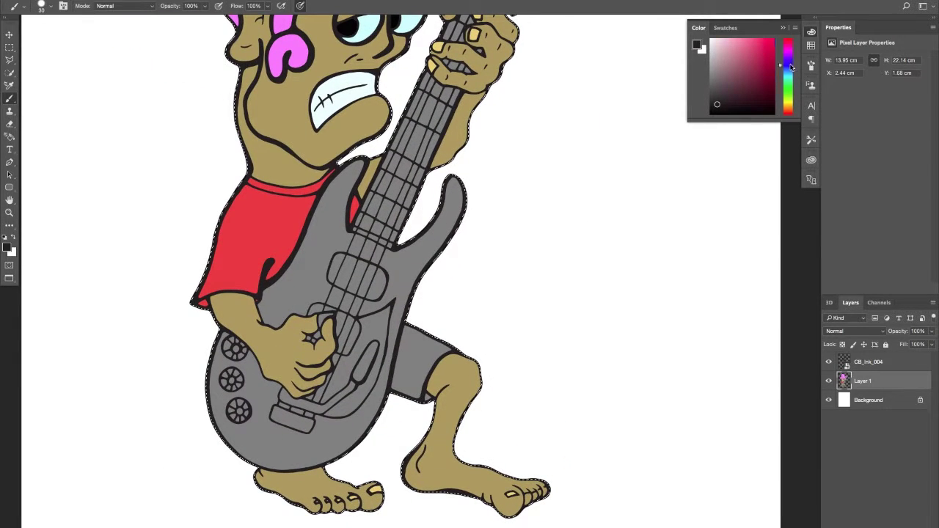
{"action": "left_click", "coordinate": [790, 65]}
{"action": "left_click", "coordinate": [766, 81]}
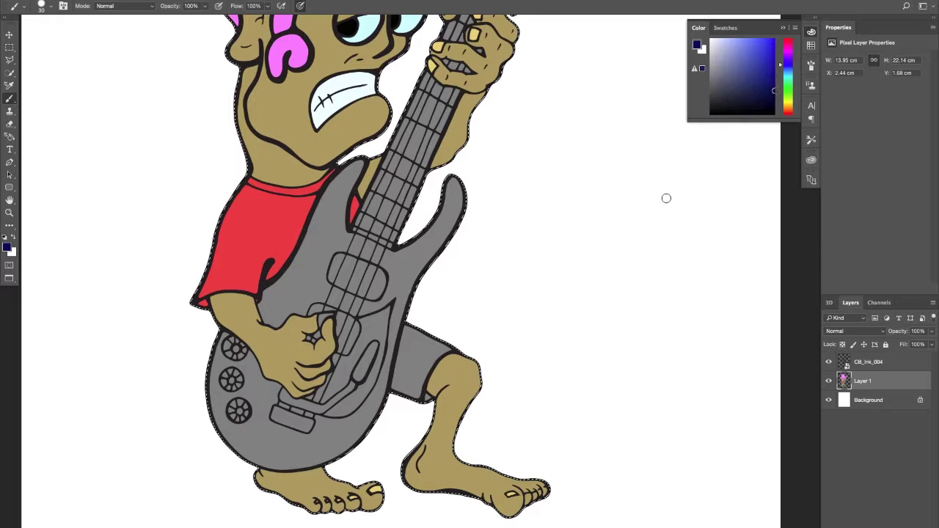
{"action": "mouse_move", "coordinate": [424, 331]}
{"action": "left_mouse_down"}
{"action": "mouse_move", "coordinate": [420, 357]}
{"action": "mouse_move", "coordinate": [411, 330]}
{"action": "left_mouse_up"}
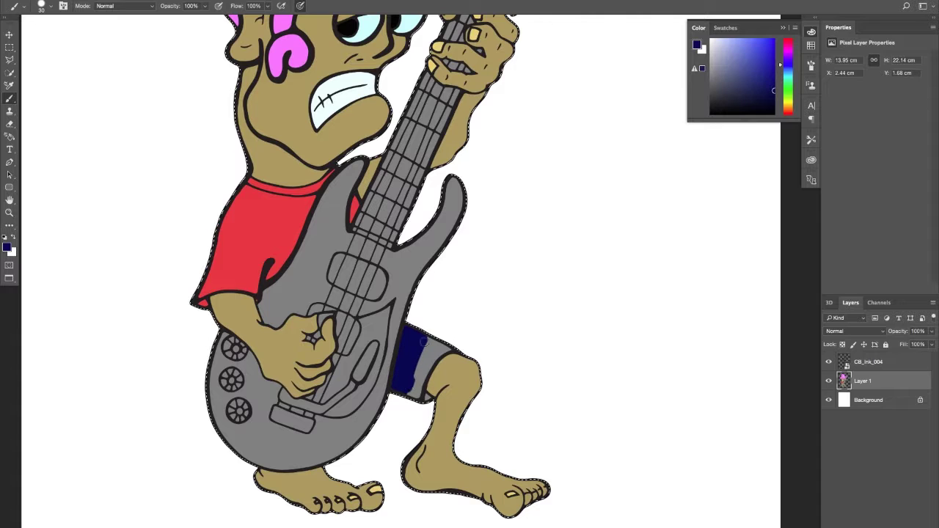
{"action": "left_click_drag", "start_coordinate": [424, 341], "coordinate": [411, 381]}
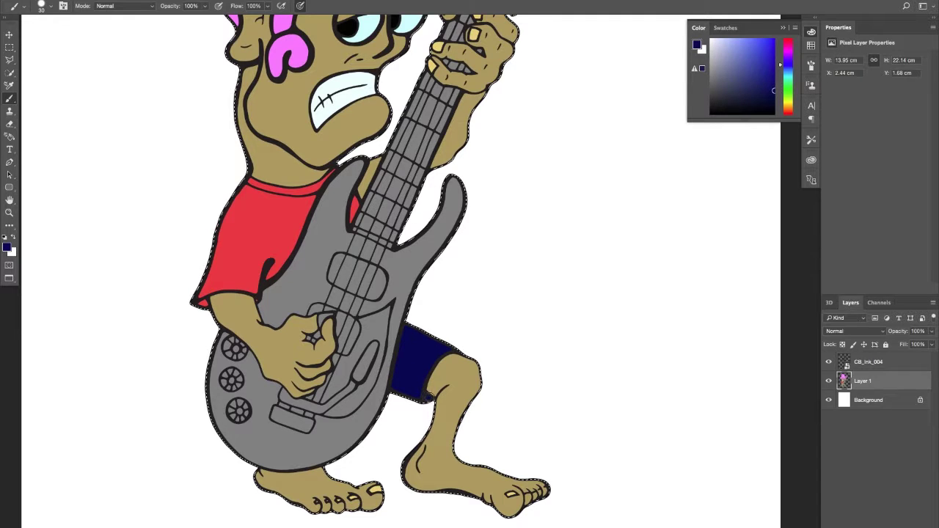
{"action": "left_click_drag", "start_coordinate": [438, 391], "coordinate": [483, 386]}
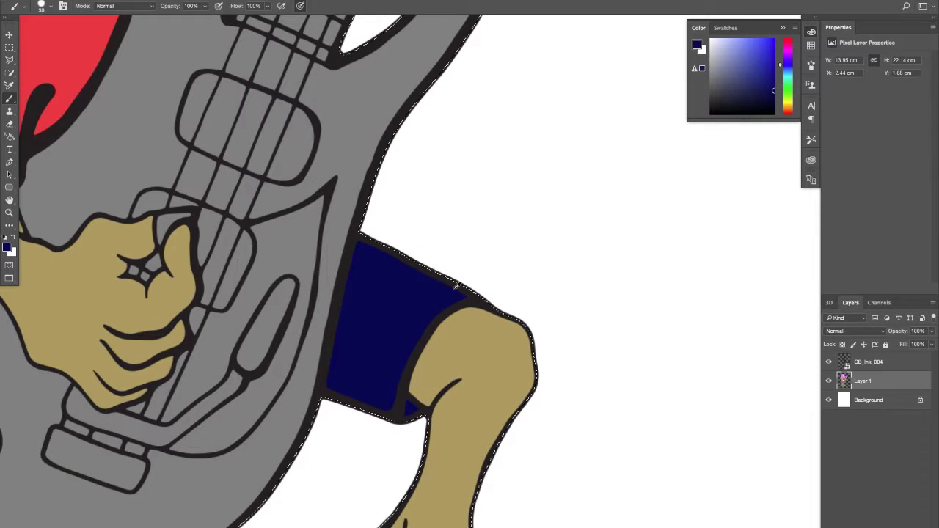
{"action": "left_click", "coordinate": [775, 107]}
Darken the sampled shirt red and paint the inside of the sleeve opening and the collar band with it.
{"action": "left_click_drag", "start_coordinate": [289, 263], "coordinate": [665, 378]}
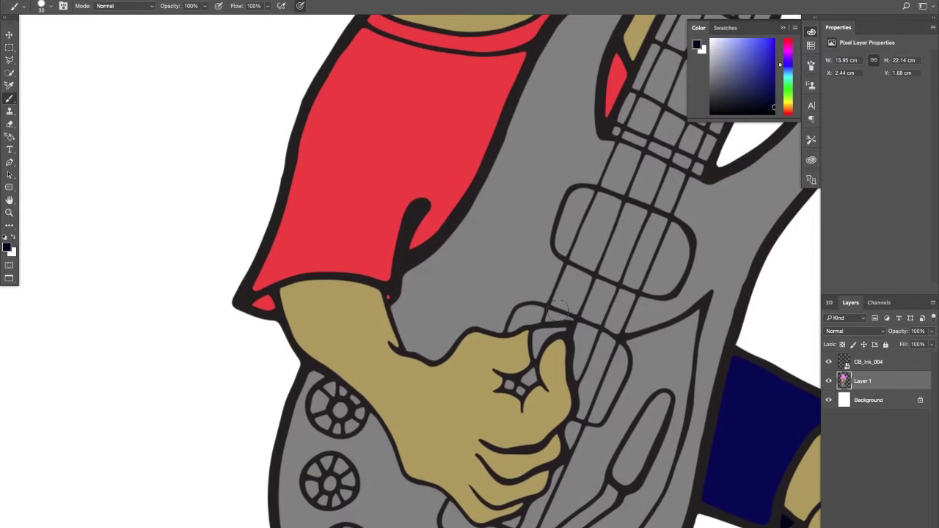
{"action": "left_click", "coordinate": [360, 224], "text": "alt"}
{"action": "left_click", "coordinate": [766, 65]}
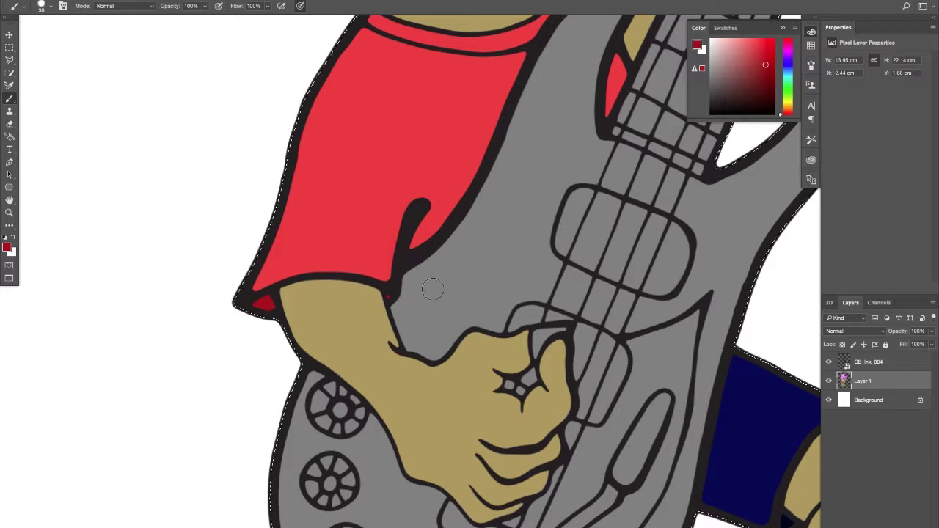
{"action": "left_click_drag", "start_coordinate": [578, 152], "coordinate": [485, 300]}
{"action": "key", "text": "ctrl+shift+d"}
{"action": "mouse_move", "coordinate": [282, 171]}
{"action": "left_mouse_down"}
{"action": "mouse_move", "coordinate": [405, 191]}
{"action": "mouse_move", "coordinate": [430, 182]}
{"action": "mouse_move", "coordinate": [474, 140]}
{"action": "mouse_move", "coordinate": [450, 168]}
{"action": "left_mouse_up"}
{"action": "left_click", "coordinate": [425, 160], "text": "alt"}
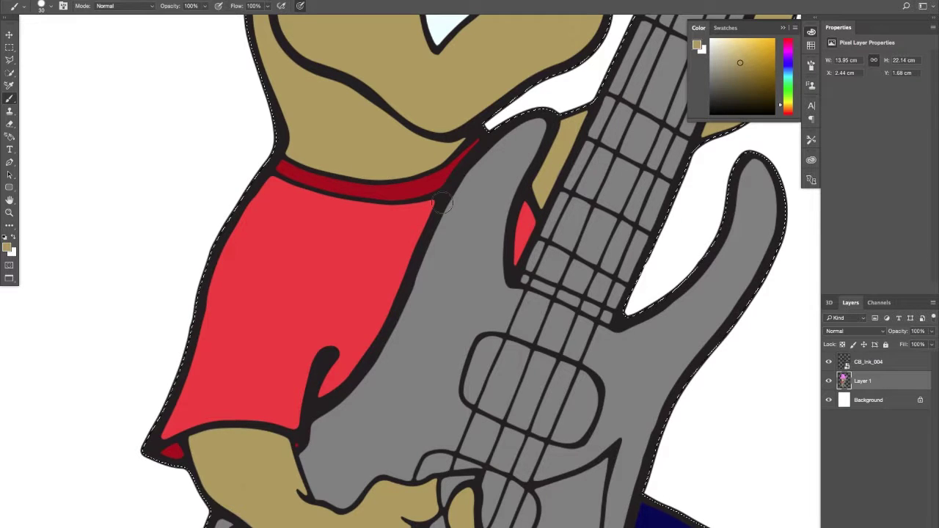
{"action": "scroll", "coordinate": [344, 203], "scroll_direction": "down", "scroll_amount": 3}
{"action": "scroll", "coordinate": [344, 203], "scroll_direction": "right", "scroll_amount": 3}
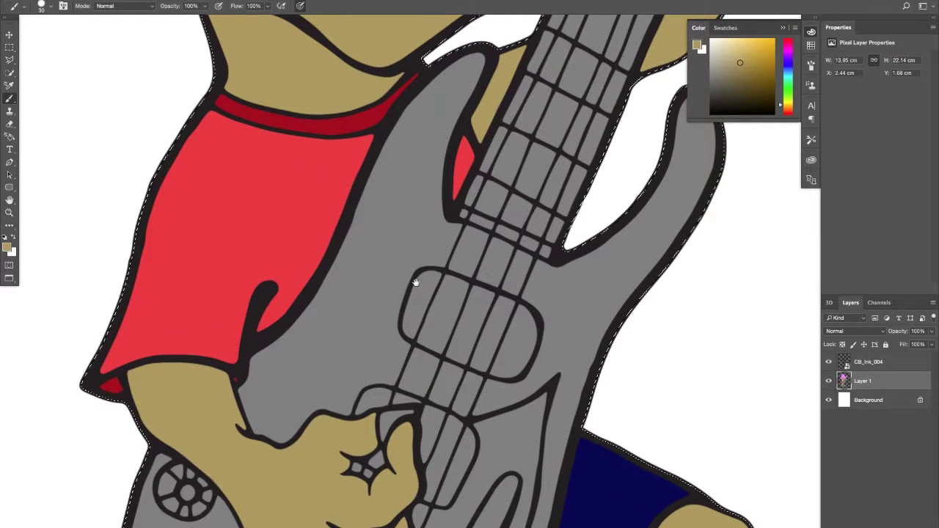
{"action": "left_click_drag", "start_coordinate": [441, 262], "coordinate": [385, 104]}
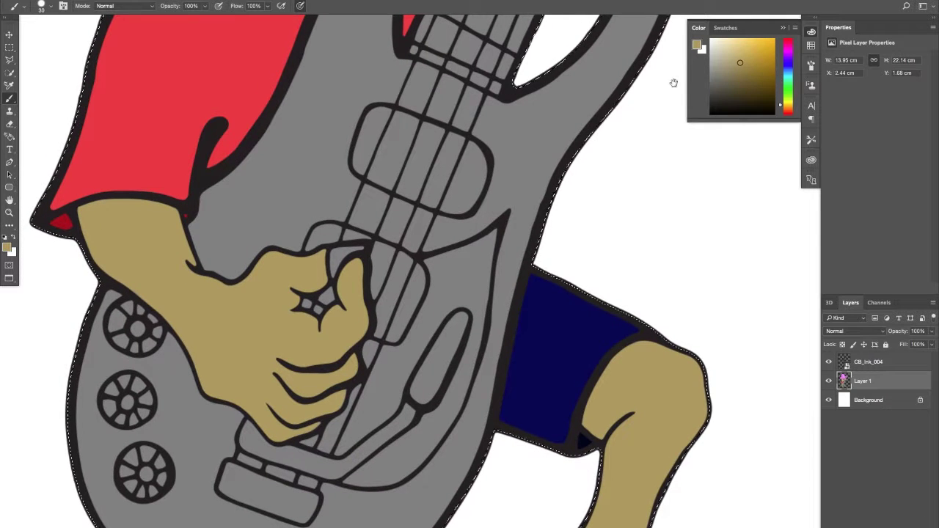
{"action": "left_click", "coordinate": [787, 69]}
{"action": "left_click", "coordinate": [718, 42]}
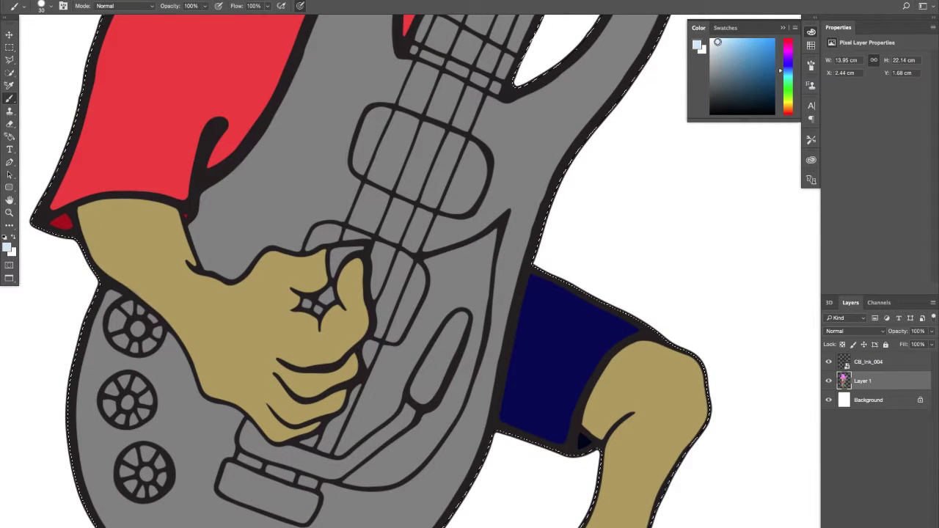
{"action": "left_click_drag", "start_coordinate": [784, 72], "coordinate": [787, 93]}
{"action": "left_click", "coordinate": [770, 96]}
Pick a dark purple and paint the guitar's two horns, the edge below the neck joint and the edge along the shirt and hand.
{"action": "key", "text": "z"}
{"action": "left_click_drag", "start_coordinate": [677, 183], "coordinate": [582, 209]}
{"action": "mouse_move", "coordinate": [639, 160]}
{"action": "left_mouse_down"}
{"action": "mouse_move", "coordinate": [591, 231]}
{"action": "mouse_move", "coordinate": [587, 251]}
{"action": "mouse_move", "coordinate": [606, 262]}
{"action": "mouse_move", "coordinate": [574, 259]}
{"action": "mouse_move", "coordinate": [621, 268]}
{"action": "left_mouse_up"}
{"action": "key", "text": "z"}
{"action": "key", "text": "b"}
{"action": "left_click_drag", "start_coordinate": [551, 278], "coordinate": [624, 209]}
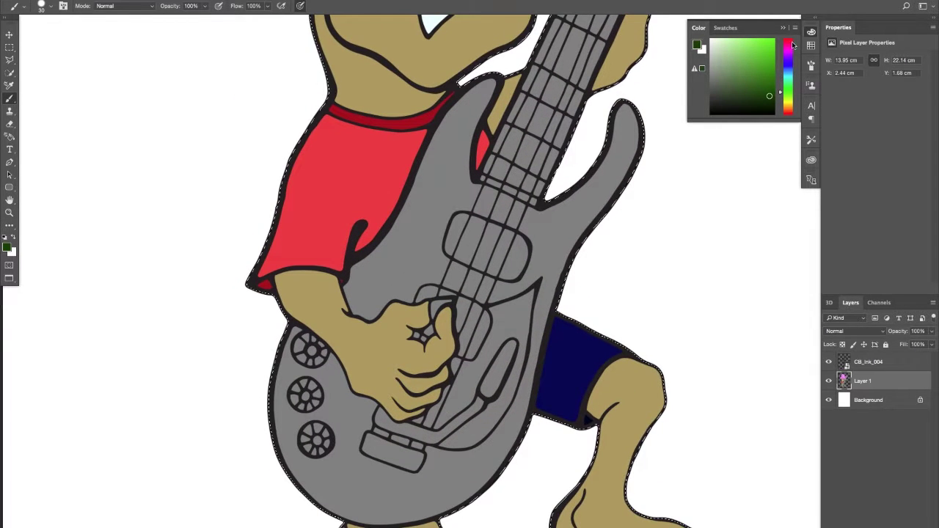
{"action": "left_click", "coordinate": [791, 53]}
{"action": "left_click", "coordinate": [767, 73]}
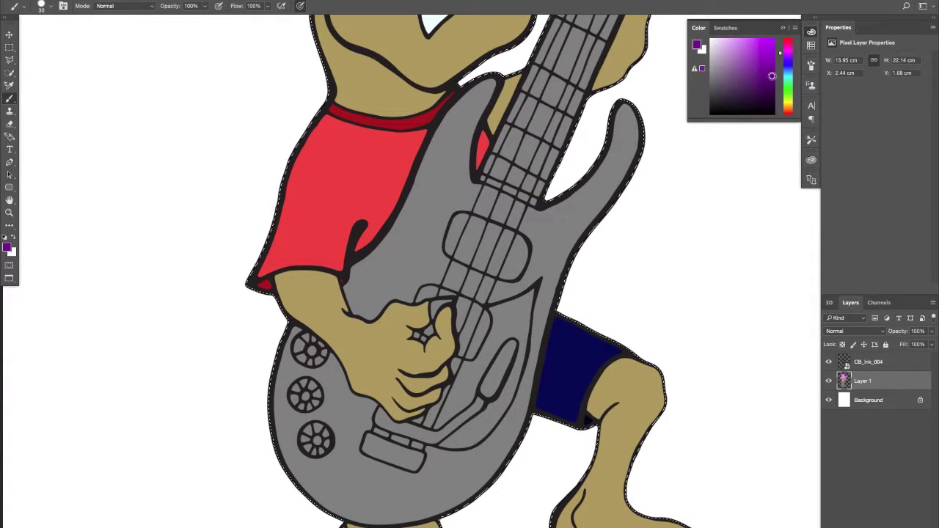
{"action": "left_click_drag", "start_coordinate": [443, 134], "coordinate": [430, 179]}
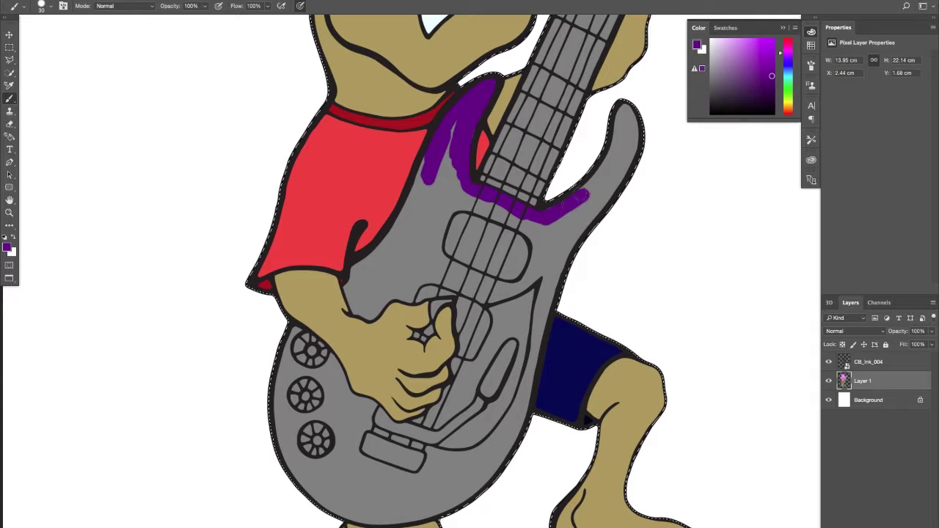
{"action": "mouse_move", "coordinate": [554, 212]}
{"action": "left_mouse_down"}
{"action": "mouse_move", "coordinate": [600, 189]}
{"action": "mouse_move", "coordinate": [609, 174]}
{"action": "left_mouse_up"}
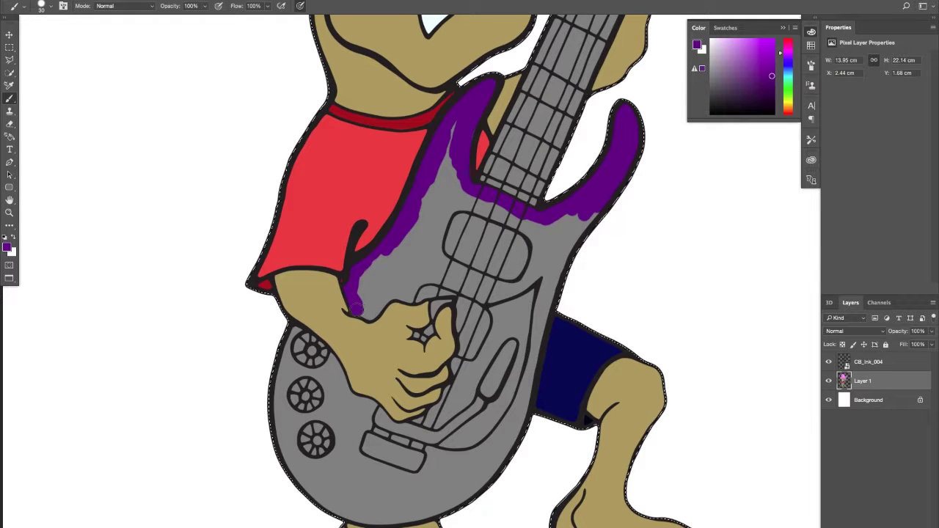
{"action": "left_click_drag", "start_coordinate": [355, 310], "coordinate": [367, 314]}
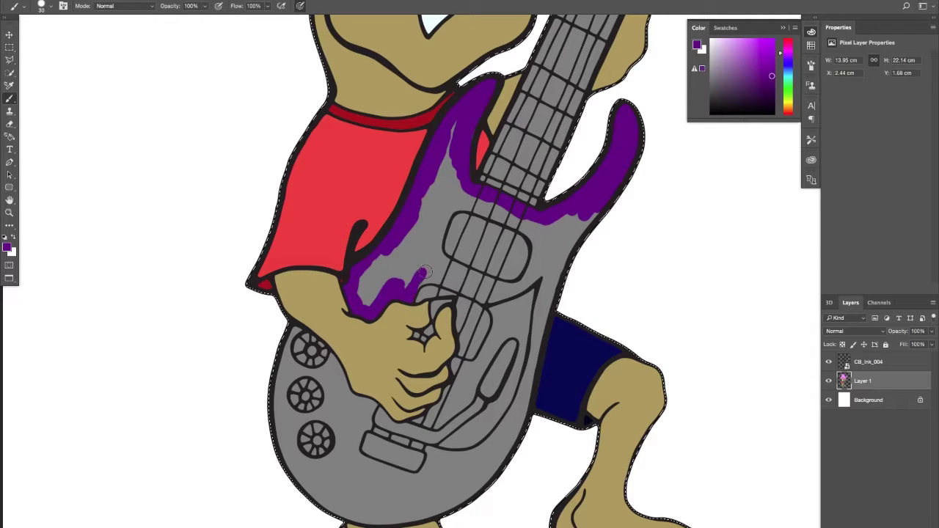
Paint purple around the top control knob, beneath the strumming hand and around the bridge towards the guitar's outer edge.
{"action": "left_click", "coordinate": [297, 331]}
{"action": "left_click_drag", "start_coordinate": [295, 331], "coordinate": [287, 362]}
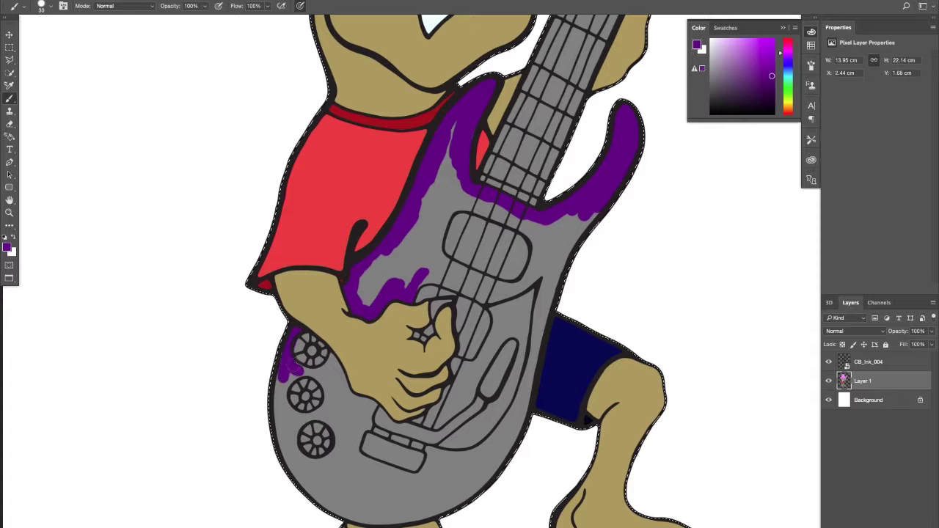
{"action": "left_click", "coordinate": [335, 382], "text": "alt"}
{"action": "left_click", "coordinate": [321, 372], "text": "alt"}
{"action": "mouse_move", "coordinate": [343, 375]}
{"action": "left_mouse_down"}
{"action": "mouse_move", "coordinate": [369, 369]}
{"action": "mouse_move", "coordinate": [384, 273]}
{"action": "mouse_move", "coordinate": [376, 294]}
{"action": "mouse_move", "coordinate": [402, 349]}
{"action": "mouse_move", "coordinate": [440, 346]}
{"action": "mouse_move", "coordinate": [411, 447]}
{"action": "mouse_move", "coordinate": [474, 486]}
{"action": "mouse_move", "coordinate": [465, 478]}
{"action": "mouse_move", "coordinate": [522, 495]}
{"action": "mouse_move", "coordinate": [546, 486]}
{"action": "mouse_move", "coordinate": [556, 443]}
{"action": "mouse_move", "coordinate": [603, 455]}
{"action": "mouse_move", "coordinate": [667, 439]}
{"action": "mouse_move", "coordinate": [705, 402]}
{"action": "mouse_move", "coordinate": [663, 439]}
{"action": "mouse_move", "coordinate": [734, 348]}
{"action": "mouse_move", "coordinate": [708, 437]}
{"action": "mouse_move", "coordinate": [749, 361]}
{"action": "mouse_move", "coordinate": [692, 461]}
{"action": "mouse_move", "coordinate": [657, 499]}
{"action": "left_mouse_up"}
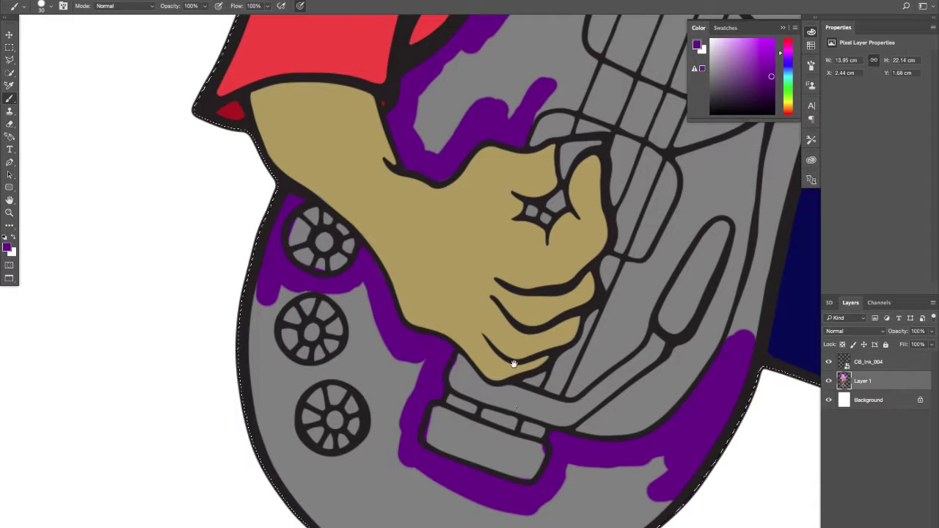
Fill the rest of the guitar's lower body with purple, working around the three control knobs and along the bottom curve.
{"action": "left_click_drag", "start_coordinate": [510, 360], "coordinate": [315, 280]}
{"action": "mouse_move", "coordinate": [250, 168]}
{"action": "left_mouse_down"}
{"action": "mouse_move", "coordinate": [258, 273]}
{"action": "mouse_move", "coordinate": [263, 206]}
{"action": "mouse_move", "coordinate": [278, 356]}
{"action": "mouse_move", "coordinate": [284, 192]}
{"action": "mouse_move", "coordinate": [269, 230]}
{"action": "mouse_move", "coordinate": [320, 189]}
{"action": "mouse_move", "coordinate": [285, 212]}
{"action": "mouse_move", "coordinate": [357, 218]}
{"action": "mouse_move", "coordinate": [358, 250]}
{"action": "mouse_move", "coordinate": [316, 278]}
{"action": "mouse_move", "coordinate": [287, 270]}
{"action": "left_mouse_up"}
{"action": "mouse_move", "coordinate": [354, 196]}
{"action": "left_mouse_down"}
{"action": "mouse_move", "coordinate": [377, 251]}
{"action": "mouse_move", "coordinate": [411, 282]}
{"action": "mouse_move", "coordinate": [383, 345]}
{"action": "mouse_move", "coordinate": [389, 304]}
{"action": "mouse_move", "coordinate": [364, 281]}
{"action": "mouse_move", "coordinate": [374, 298]}
{"action": "left_mouse_up"}
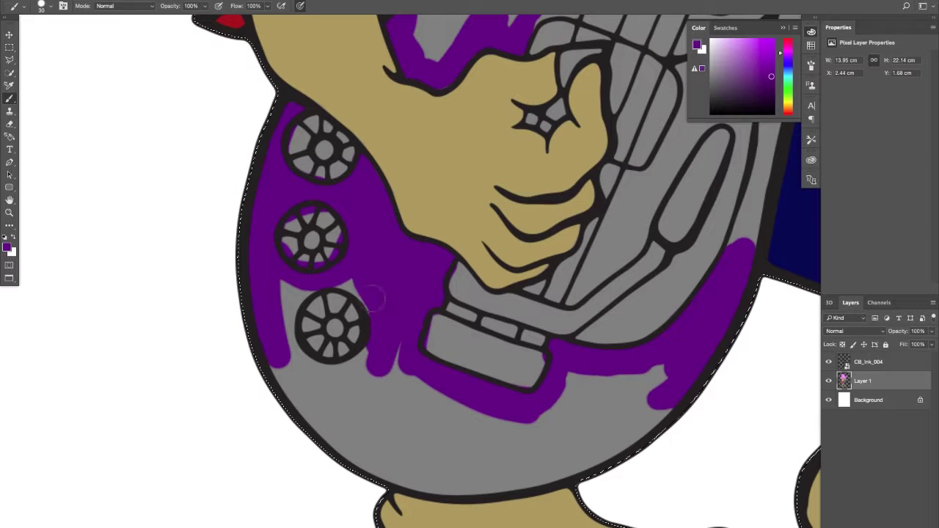
{"action": "mouse_move", "coordinate": [317, 280]}
{"action": "left_mouse_down"}
{"action": "mouse_move", "coordinate": [279, 307]}
{"action": "mouse_move", "coordinate": [283, 284]}
{"action": "mouse_move", "coordinate": [285, 346]}
{"action": "mouse_move", "coordinate": [286, 306]}
{"action": "mouse_move", "coordinate": [286, 325]}
{"action": "mouse_move", "coordinate": [323, 374]}
{"action": "mouse_move", "coordinate": [363, 358]}
{"action": "mouse_move", "coordinate": [369, 341]}
{"action": "mouse_move", "coordinate": [312, 380]}
{"action": "mouse_move", "coordinate": [284, 379]}
{"action": "mouse_move", "coordinate": [316, 395]}
{"action": "left_mouse_up"}
{"action": "mouse_move", "coordinate": [305, 428]}
{"action": "left_mouse_down"}
{"action": "mouse_move", "coordinate": [364, 432]}
{"action": "mouse_move", "coordinate": [375, 443]}
{"action": "mouse_move", "coordinate": [349, 445]}
{"action": "mouse_move", "coordinate": [390, 448]}
{"action": "mouse_move", "coordinate": [390, 466]}
{"action": "mouse_move", "coordinate": [477, 470]}
{"action": "mouse_move", "coordinate": [476, 481]}
{"action": "mouse_move", "coordinate": [438, 487]}
{"action": "mouse_move", "coordinate": [538, 471]}
{"action": "mouse_move", "coordinate": [568, 456]}
{"action": "mouse_move", "coordinate": [562, 430]}
{"action": "mouse_move", "coordinate": [553, 443]}
{"action": "mouse_move", "coordinate": [570, 442]}
{"action": "mouse_move", "coordinate": [566, 454]}
{"action": "mouse_move", "coordinate": [580, 453]}
{"action": "mouse_move", "coordinate": [572, 462]}
{"action": "mouse_move", "coordinate": [639, 424]}
{"action": "mouse_move", "coordinate": [672, 398]}
{"action": "mouse_move", "coordinate": [671, 373]}
{"action": "mouse_move", "coordinate": [657, 372]}
{"action": "mouse_move", "coordinate": [590, 436]}
{"action": "mouse_move", "coordinate": [615, 376]}
{"action": "mouse_move", "coordinate": [601, 375]}
{"action": "mouse_move", "coordinate": [561, 427]}
{"action": "mouse_move", "coordinate": [548, 428]}
{"action": "mouse_move", "coordinate": [554, 409]}
{"action": "mouse_move", "coordinate": [519, 448]}
{"action": "mouse_move", "coordinate": [495, 452]}
{"action": "mouse_move", "coordinate": [404, 434]}
{"action": "mouse_move", "coordinate": [353, 405]}
{"action": "mouse_move", "coordinate": [525, 432]}
{"action": "left_mouse_up"}
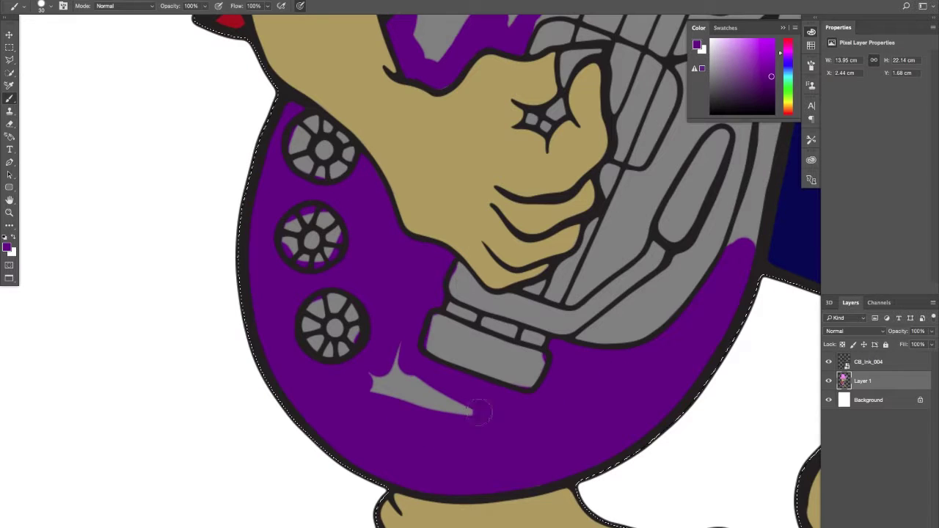
{"action": "mouse_move", "coordinate": [477, 413]}
{"action": "left_mouse_down"}
{"action": "mouse_move", "coordinate": [404, 375]}
{"action": "mouse_move", "coordinate": [398, 350]}
{"action": "mouse_move", "coordinate": [394, 383]}
{"action": "left_mouse_up"}
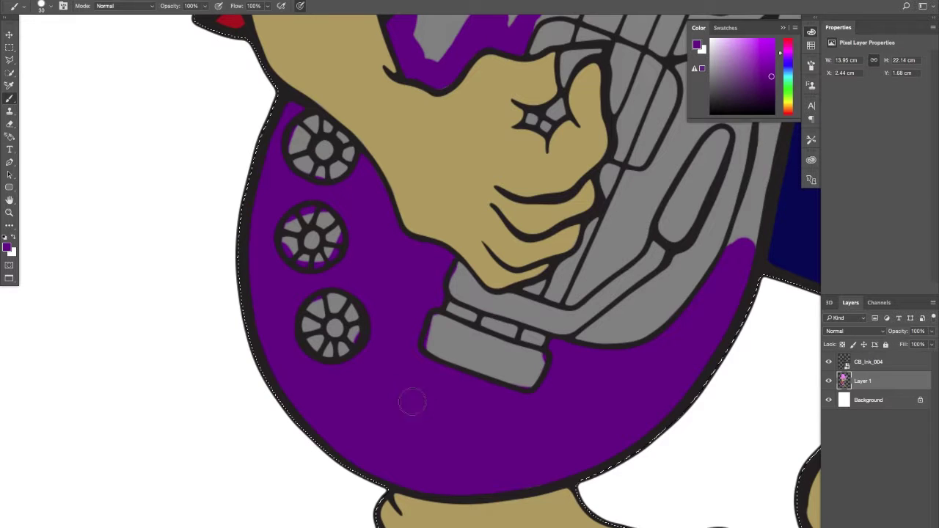
Fill the guitar's upper body with purple around the upper pickup, between the strings and down the strip beside the pickguard.
{"action": "scroll", "coordinate": [411, 378], "scroll_direction": "up", "scroll_amount": 10}
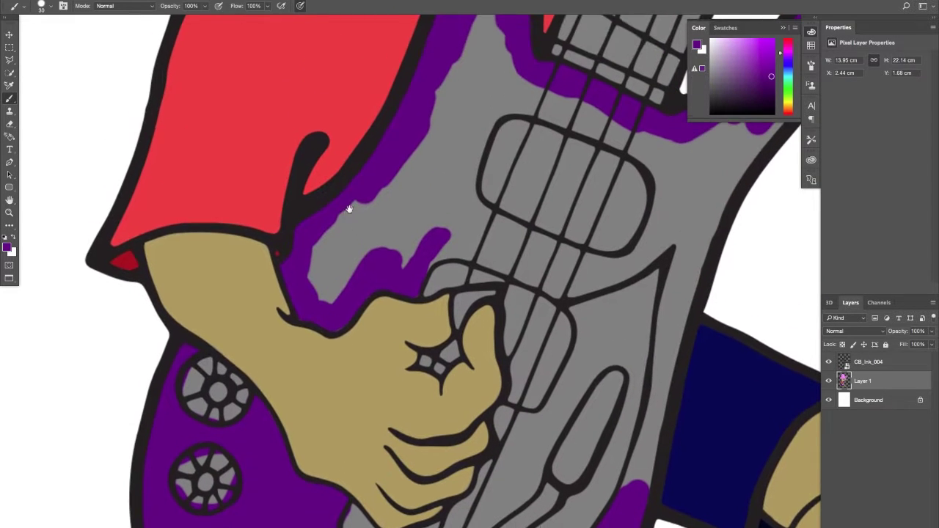
{"action": "mouse_move", "coordinate": [319, 279]}
{"action": "left_mouse_down"}
{"action": "mouse_move", "coordinate": [323, 290]}
{"action": "mouse_move", "coordinate": [376, 243]}
{"action": "left_mouse_up"}
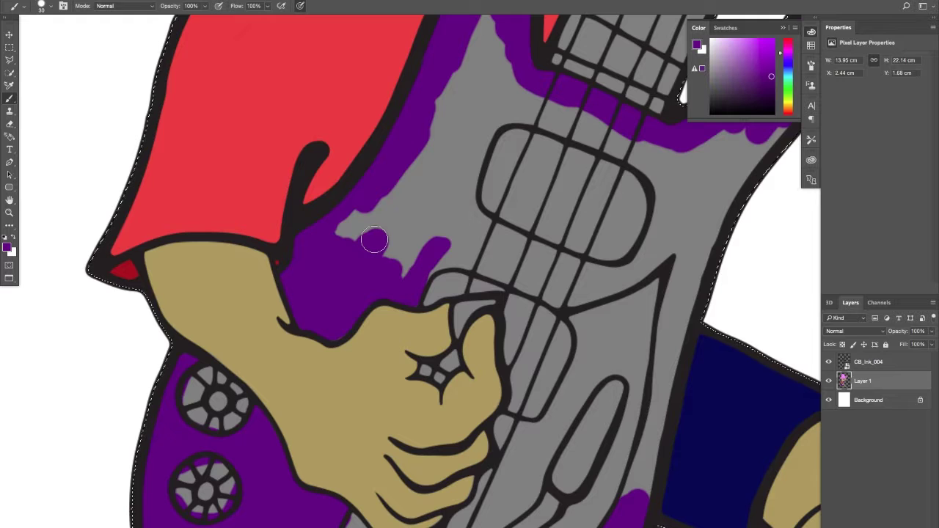
{"action": "mouse_move", "coordinate": [375, 240]}
{"action": "left_mouse_down"}
{"action": "mouse_move", "coordinate": [337, 236]}
{"action": "mouse_move", "coordinate": [385, 206]}
{"action": "mouse_move", "coordinate": [396, 218]}
{"action": "mouse_move", "coordinate": [415, 209]}
{"action": "mouse_move", "coordinate": [424, 233]}
{"action": "mouse_move", "coordinate": [412, 272]}
{"action": "mouse_move", "coordinate": [436, 254]}
{"action": "mouse_move", "coordinate": [418, 272]}
{"action": "mouse_move", "coordinate": [464, 259]}
{"action": "mouse_move", "coordinate": [444, 261]}
{"action": "mouse_move", "coordinate": [493, 266]}
{"action": "mouse_move", "coordinate": [555, 294]}
{"action": "mouse_move", "coordinate": [615, 280]}
{"action": "mouse_move", "coordinate": [683, 232]}
{"action": "mouse_move", "coordinate": [700, 238]}
{"action": "mouse_move", "coordinate": [672, 292]}
{"action": "mouse_move", "coordinate": [665, 352]}
{"action": "mouse_move", "coordinate": [694, 265]}
{"action": "mouse_move", "coordinate": [634, 497]}
{"action": "left_mouse_up"}
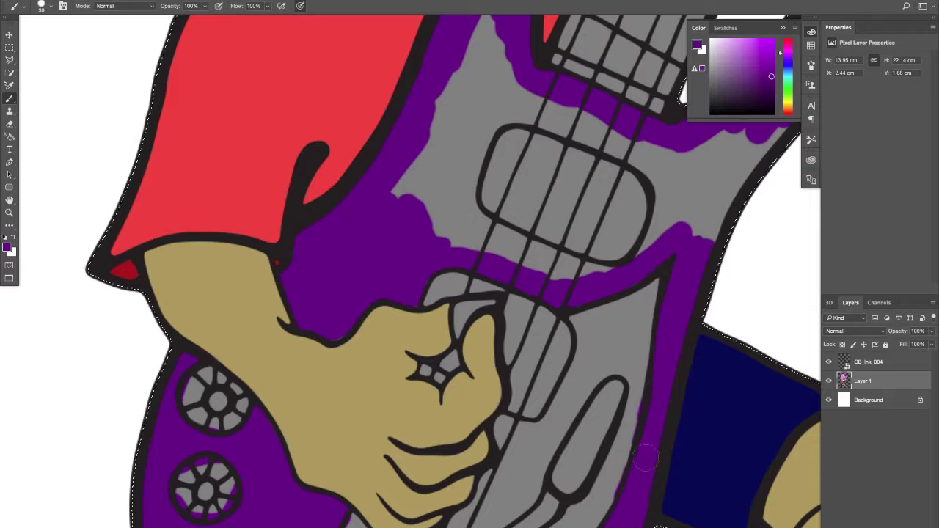
{"action": "scroll", "coordinate": [677, 226], "scroll_direction": "up", "scroll_amount": 5}
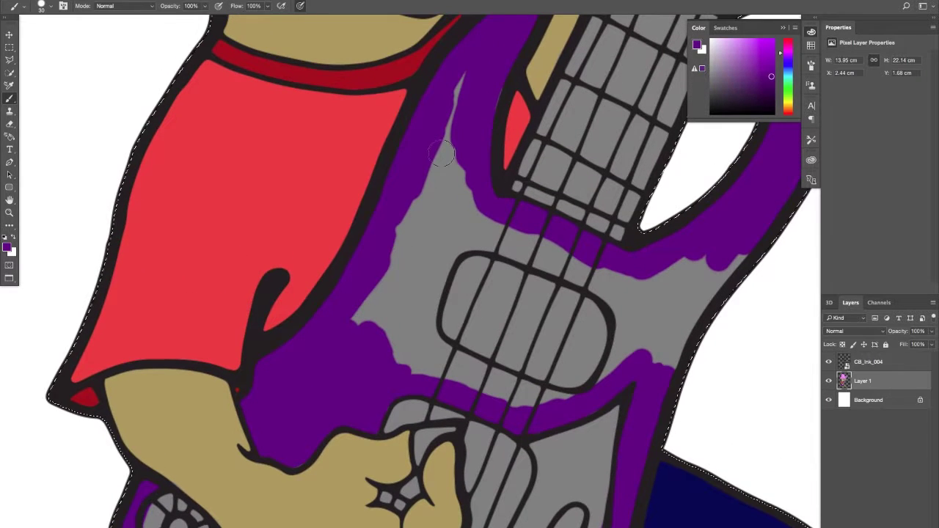
{"action": "mouse_move", "coordinate": [444, 127]}
{"action": "left_mouse_down"}
{"action": "mouse_move", "coordinate": [384, 280]}
{"action": "mouse_move", "coordinate": [389, 297]}
{"action": "mouse_move", "coordinate": [398, 296]}
{"action": "mouse_move", "coordinate": [395, 342]}
{"action": "mouse_move", "coordinate": [456, 233]}
{"action": "mouse_move", "coordinate": [445, 253]}
{"action": "mouse_move", "coordinate": [471, 240]}
{"action": "mouse_move", "coordinate": [564, 256]}
{"action": "mouse_move", "coordinate": [463, 210]}
{"action": "mouse_move", "coordinate": [450, 236]}
{"action": "mouse_move", "coordinate": [464, 146]}
{"action": "mouse_move", "coordinate": [416, 259]}
{"action": "mouse_move", "coordinate": [431, 349]}
{"action": "mouse_move", "coordinate": [430, 336]}
{"action": "mouse_move", "coordinate": [468, 372]}
{"action": "mouse_move", "coordinate": [422, 363]}
{"action": "mouse_move", "coordinate": [461, 375]}
{"action": "mouse_move", "coordinate": [450, 359]}
{"action": "mouse_move", "coordinate": [526, 400]}
{"action": "mouse_move", "coordinate": [504, 392]}
{"action": "mouse_move", "coordinate": [489, 366]}
{"action": "mouse_move", "coordinate": [539, 397]}
{"action": "mouse_move", "coordinate": [577, 397]}
{"action": "mouse_move", "coordinate": [608, 370]}
{"action": "mouse_move", "coordinate": [624, 322]}
{"action": "mouse_move", "coordinate": [563, 270]}
{"action": "mouse_move", "coordinate": [621, 306]}
{"action": "mouse_move", "coordinate": [651, 309]}
{"action": "mouse_move", "coordinate": [647, 322]}
{"action": "mouse_move", "coordinate": [712, 283]}
{"action": "mouse_move", "coordinate": [663, 364]}
{"action": "mouse_move", "coordinate": [657, 315]}
{"action": "left_mouse_up"}
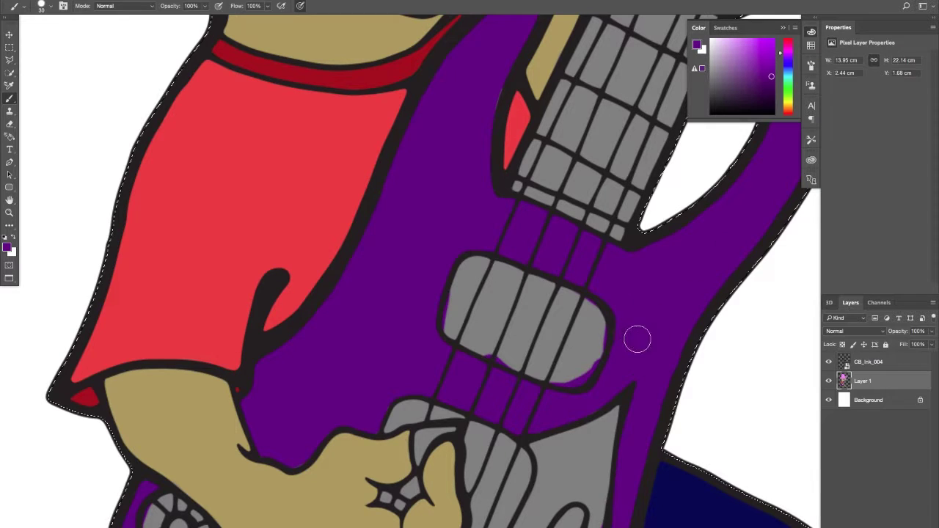
Fill the guitar's headstock with the same purple, leaving the tuning pegs grey.
{"action": "scroll", "coordinate": [431, 315], "scroll_direction": "down", "scroll_amount": 8}
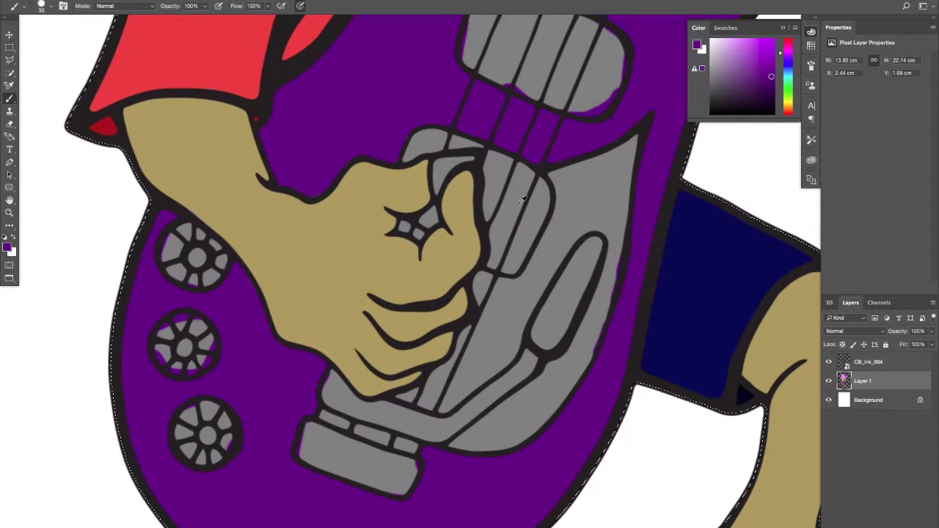
{"action": "scroll", "coordinate": [513, 205], "scroll_direction": "down", "scroll_amount": 2}
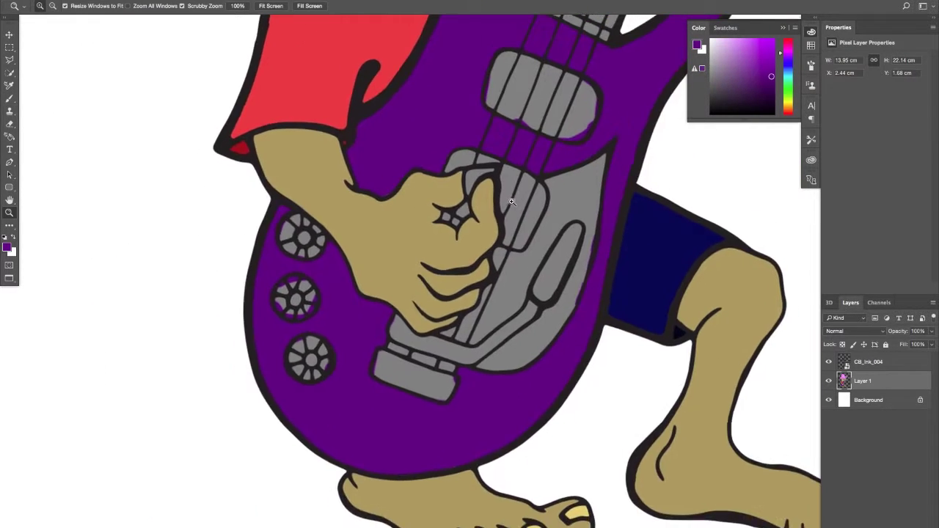
{"action": "left_click_drag", "start_coordinate": [500, 221], "coordinate": [376, 420]}
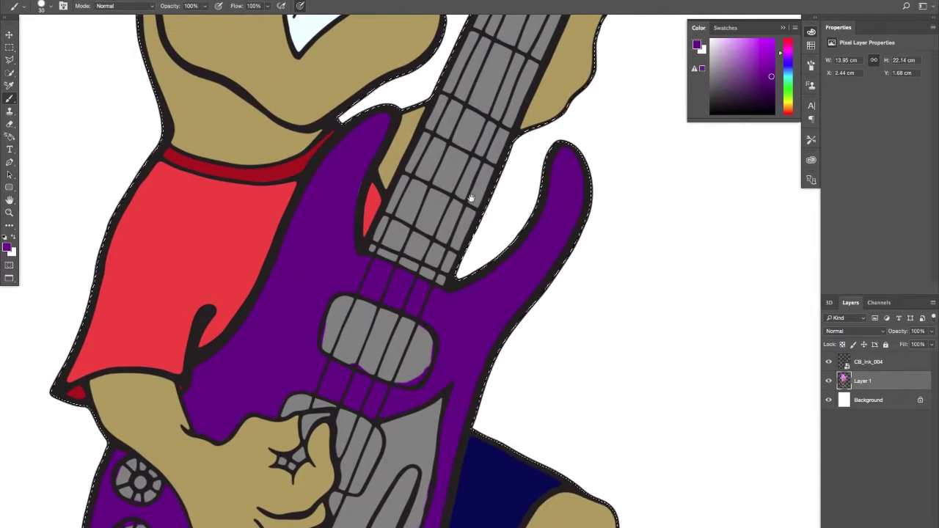
{"action": "left_click_drag", "start_coordinate": [470, 199], "coordinate": [390, 404]}
{"action": "scroll", "coordinate": [390, 404], "scroll_direction": "up", "scroll_amount": 10}
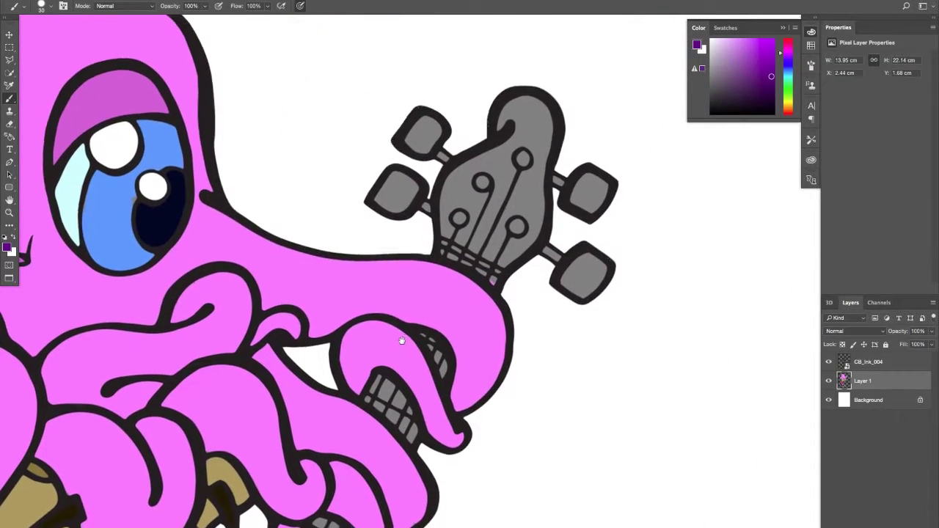
{"action": "left_click_drag", "start_coordinate": [402, 340], "coordinate": [418, 307]}
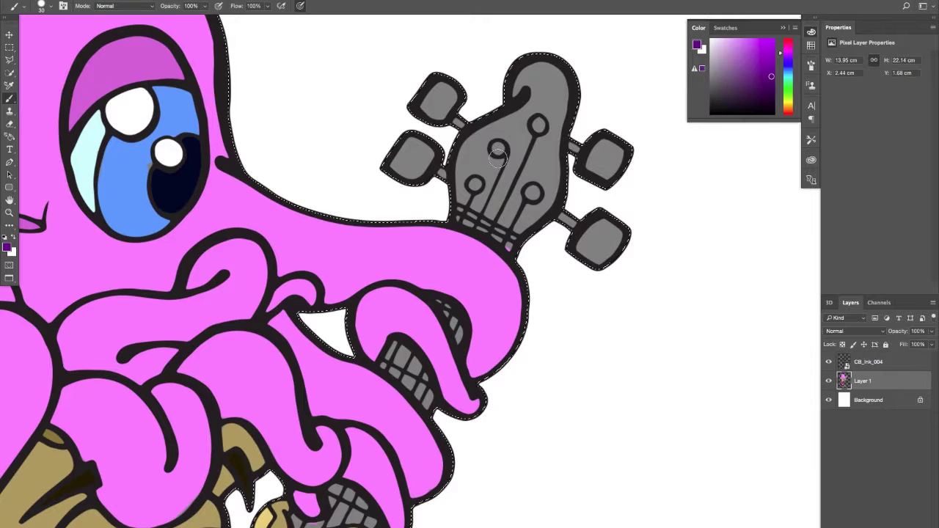
{"action": "left_click", "coordinate": [461, 196]}
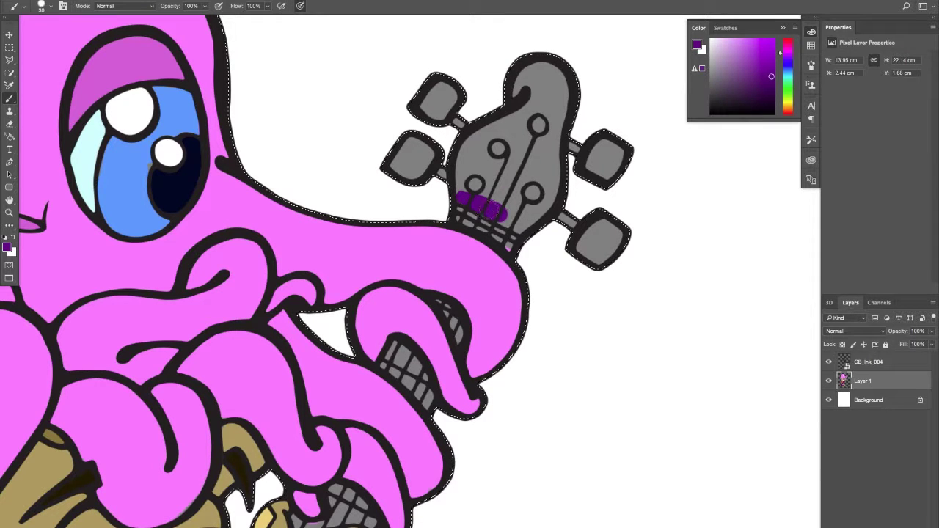
{"action": "mouse_move", "coordinate": [517, 223]}
{"action": "left_mouse_down"}
{"action": "mouse_move", "coordinate": [547, 200]}
{"action": "mouse_move", "coordinate": [513, 204]}
{"action": "mouse_move", "coordinate": [530, 212]}
{"action": "mouse_move", "coordinate": [529, 173]}
{"action": "mouse_move", "coordinate": [517, 188]}
{"action": "mouse_move", "coordinate": [549, 179]}
{"action": "left_mouse_up"}
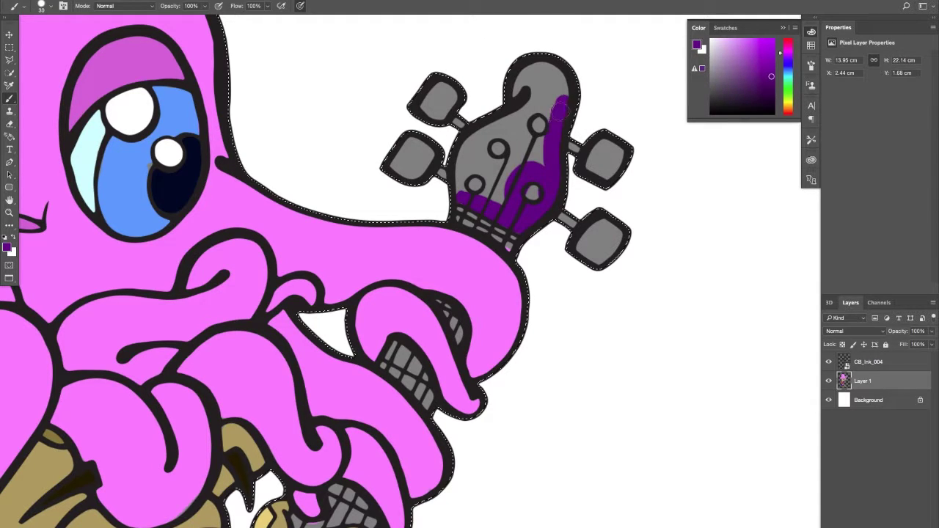
{"action": "mouse_move", "coordinate": [560, 86]}
{"action": "left_mouse_down"}
{"action": "mouse_move", "coordinate": [536, 70]}
{"action": "mouse_move", "coordinate": [524, 77]}
{"action": "mouse_move", "coordinate": [551, 117]}
{"action": "mouse_move", "coordinate": [522, 107]}
{"action": "mouse_move", "coordinate": [533, 107]}
{"action": "mouse_move", "coordinate": [479, 141]}
{"action": "mouse_move", "coordinate": [487, 130]}
{"action": "mouse_move", "coordinate": [464, 162]}
{"action": "mouse_move", "coordinate": [467, 150]}
{"action": "mouse_move", "coordinate": [464, 195]}
{"action": "mouse_move", "coordinate": [475, 171]}
{"action": "mouse_move", "coordinate": [498, 197]}
{"action": "mouse_move", "coordinate": [523, 156]}
{"action": "mouse_move", "coordinate": [503, 177]}
{"action": "mouse_move", "coordinate": [483, 152]}
{"action": "left_mouse_up"}
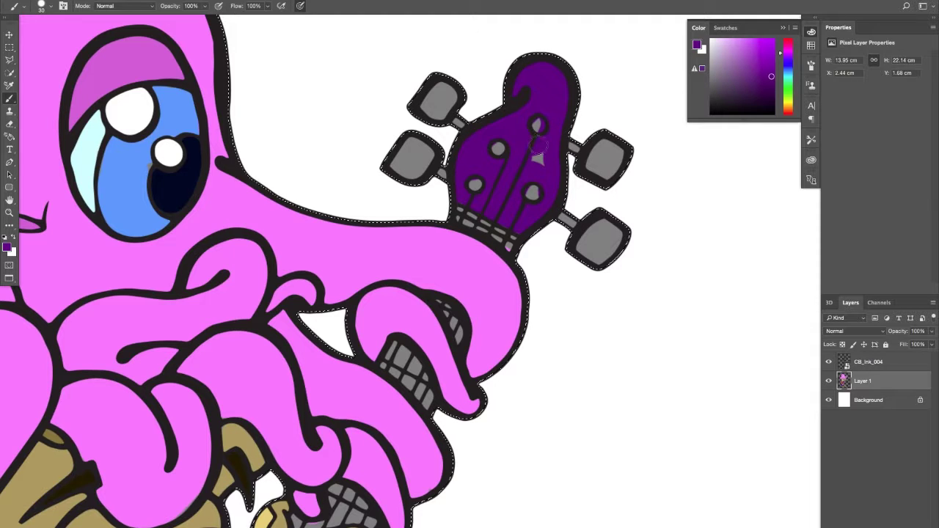
Pick a light blue and fill the guitar's upper pickup between and around the strings.
{"action": "key", "text": "z"}
{"action": "left_click_drag", "start_coordinate": [538, 240], "coordinate": [506, 244]}
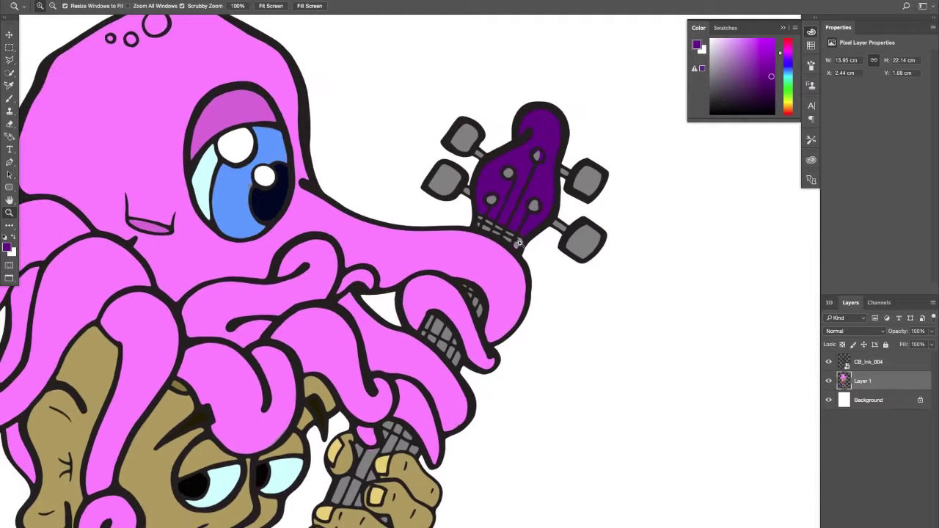
{"action": "key", "text": "b"}
{"action": "key", "text": "space"}
{"action": "left_click_drag", "start_coordinate": [444, 297], "coordinate": [519, 130]}
{"action": "left_click_drag", "start_coordinate": [486, 181], "coordinate": [516, 145]}
{"action": "left_click_drag", "start_coordinate": [342, 431], "coordinate": [477, 196]}
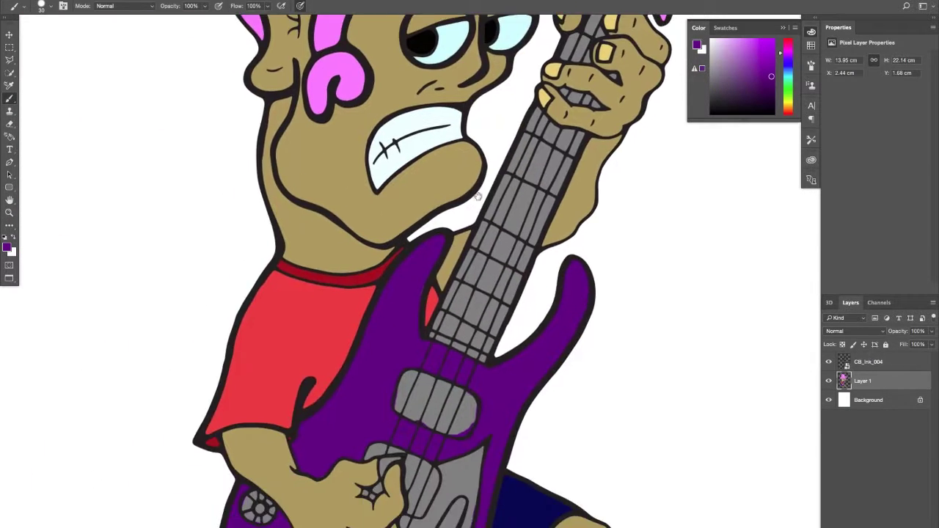
{"action": "left_click_drag", "start_coordinate": [401, 364], "coordinate": [492, 195]}
{"action": "left_click_drag", "start_coordinate": [433, 260], "coordinate": [493, 186]}
{"action": "scroll", "coordinate": [492, 186], "scroll_direction": "down", "scroll_amount": 2}
{"action": "scroll", "coordinate": [514, 220], "scroll_direction": "right", "scroll_amount": 3}
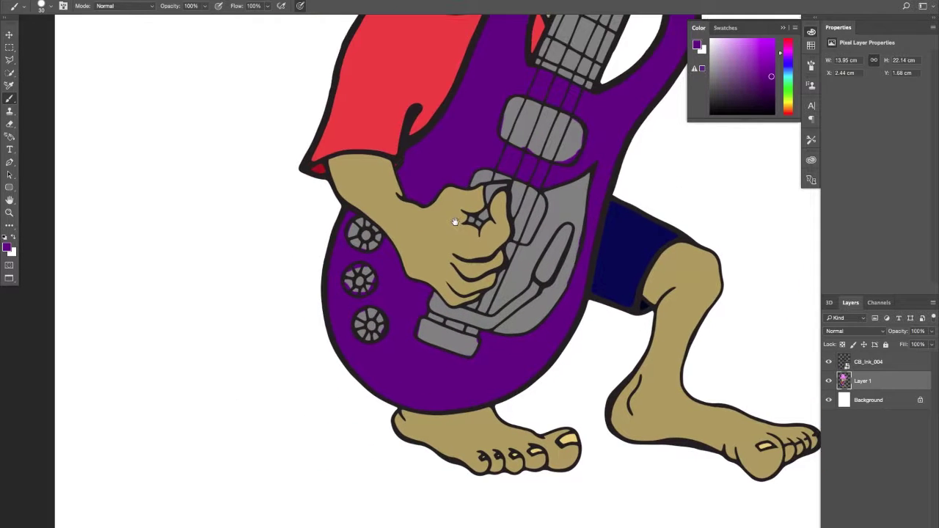
{"action": "key", "text": "z"}
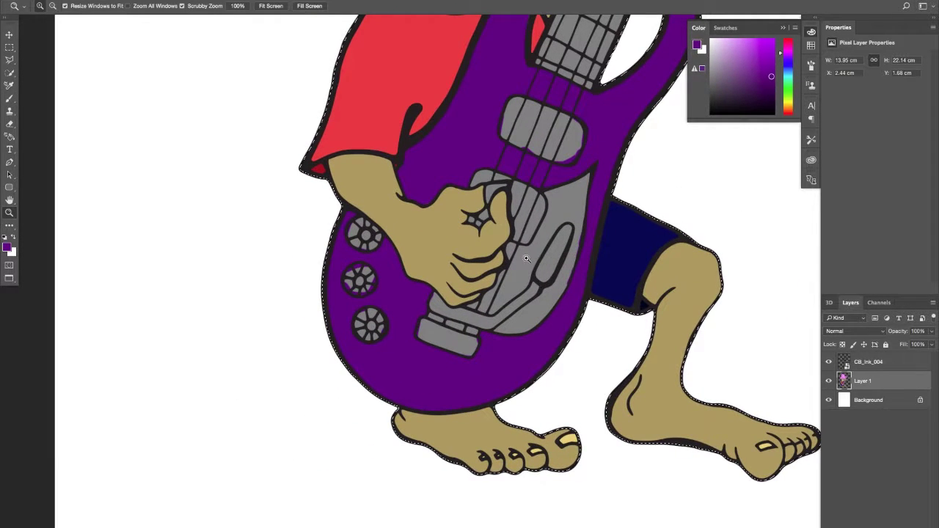
{"action": "mouse_move", "coordinate": [521, 260]}
{"action": "left_mouse_down"}
{"action": "mouse_move", "coordinate": [557, 225]}
{"action": "mouse_move", "coordinate": [504, 279]}
{"action": "left_mouse_up"}
{"action": "key", "text": "b"}
{"action": "key", "text": "space"}
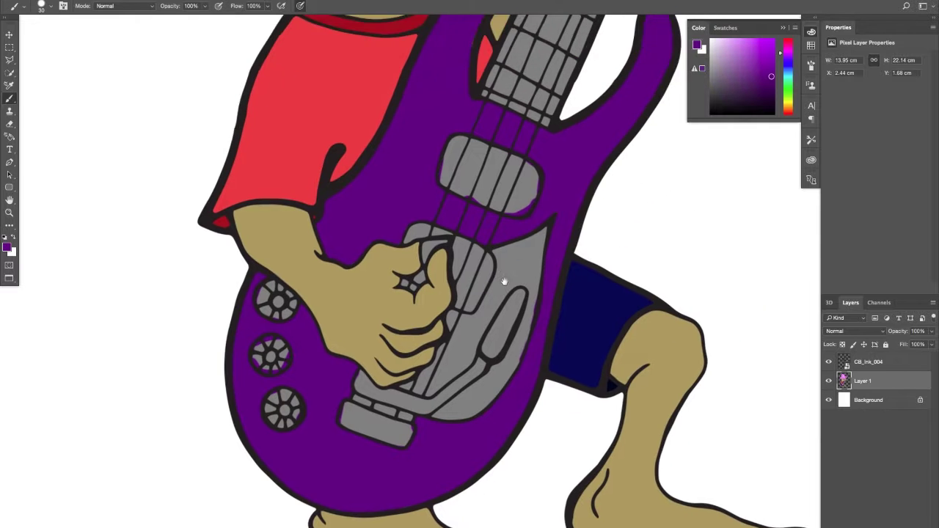
{"action": "mouse_move", "coordinate": [784, 58]}
{"action": "left_mouse_down"}
{"action": "mouse_move", "coordinate": [787, 72]}
{"action": "mouse_move", "coordinate": [784, 42]}
{"action": "left_mouse_up"}
{"action": "left_click_drag", "start_coordinate": [791, 82], "coordinate": [728, 43]}
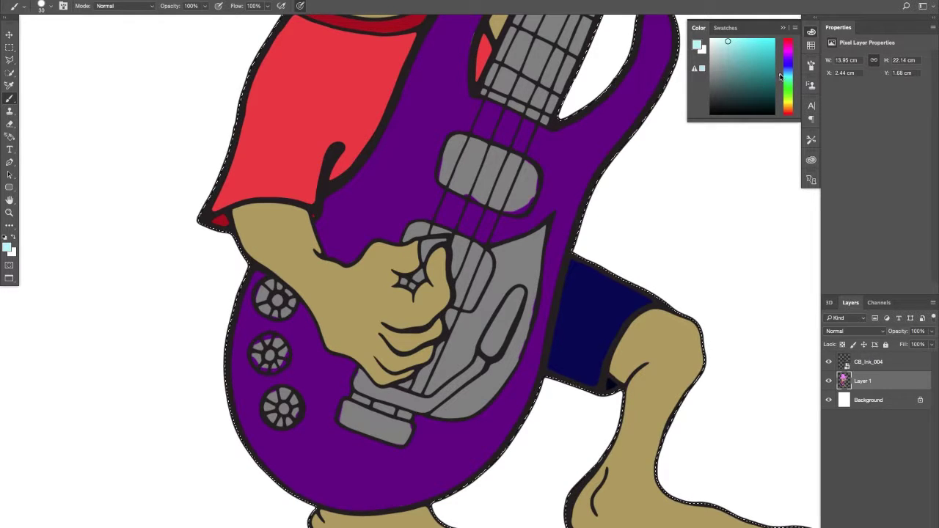
{"action": "left_click_drag", "start_coordinate": [785, 83], "coordinate": [781, 72]}
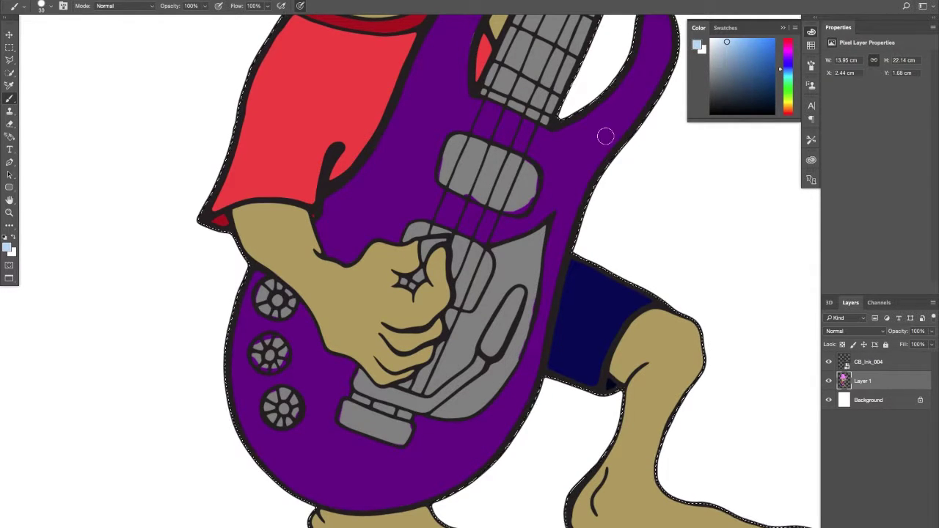
{"action": "mouse_move", "coordinate": [464, 163]}
{"action": "left_mouse_down"}
{"action": "mouse_move", "coordinate": [470, 152]}
{"action": "mouse_move", "coordinate": [468, 165]}
{"action": "mouse_move", "coordinate": [451, 143]}
{"action": "mouse_move", "coordinate": [466, 125]}
{"action": "mouse_move", "coordinate": [482, 132]}
{"action": "mouse_move", "coordinate": [445, 129]}
{"action": "mouse_move", "coordinate": [433, 178]}
{"action": "mouse_move", "coordinate": [537, 221]}
{"action": "mouse_move", "coordinate": [559, 182]}
{"action": "mouse_move", "coordinate": [543, 162]}
{"action": "mouse_move", "coordinate": [515, 152]}
{"action": "mouse_move", "coordinate": [448, 170]}
{"action": "mouse_move", "coordinate": [539, 184]}
{"action": "mouse_move", "coordinate": [527, 200]}
{"action": "left_mouse_up"}
{"action": "key", "text": "z"}
{"action": "left_click", "coordinate": [468, 163]}
{"action": "key", "text": "b"}
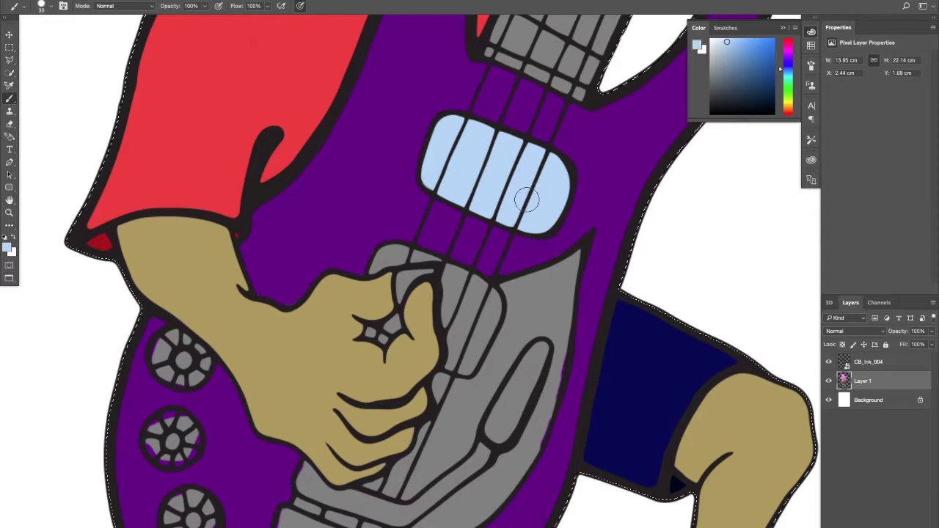
Paint the visible parts of the lower pickup light blue, including the gap between the thumb and fingers.
{"action": "left_click_drag", "start_coordinate": [430, 267], "coordinate": [449, 179]}
{"action": "mouse_move", "coordinate": [413, 239]}
{"action": "left_mouse_down"}
{"action": "mouse_move", "coordinate": [406, 242]}
{"action": "mouse_move", "coordinate": [416, 236]}
{"action": "left_mouse_up"}
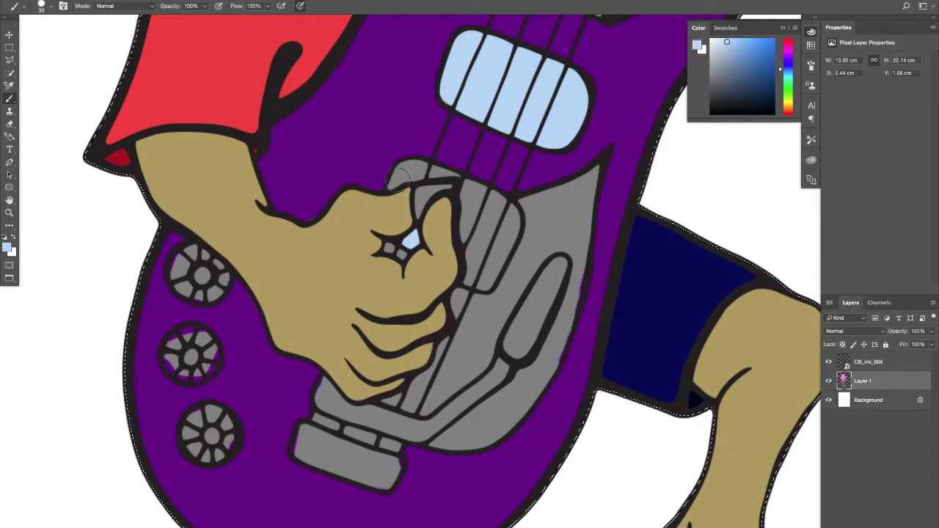
{"action": "mouse_move", "coordinate": [396, 188]}
{"action": "left_mouse_down"}
{"action": "mouse_move", "coordinate": [433, 172]}
{"action": "mouse_move", "coordinate": [407, 171]}
{"action": "mouse_move", "coordinate": [472, 193]}
{"action": "mouse_move", "coordinate": [465, 185]}
{"action": "mouse_move", "coordinate": [512, 222]}
{"action": "mouse_move", "coordinate": [505, 242]}
{"action": "mouse_move", "coordinate": [510, 229]}
{"action": "left_mouse_up"}
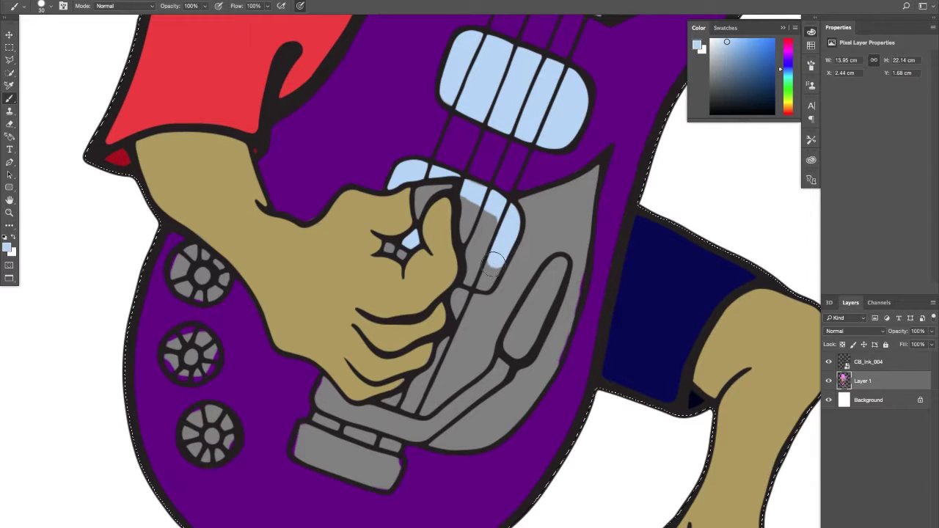
{"action": "mouse_move", "coordinate": [486, 277]}
{"action": "left_mouse_down"}
{"action": "mouse_move", "coordinate": [471, 277]}
{"action": "mouse_move", "coordinate": [482, 280]}
{"action": "mouse_move", "coordinate": [471, 209]}
{"action": "mouse_move", "coordinate": [472, 254]}
{"action": "mouse_move", "coordinate": [491, 222]}
{"action": "left_mouse_up"}
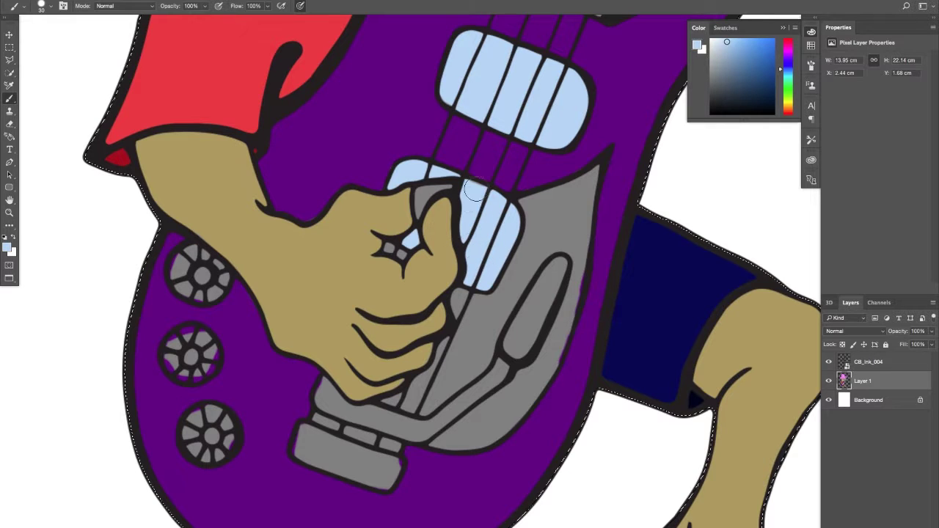
{"action": "left_click_drag", "start_coordinate": [398, 214], "coordinate": [382, 254]}
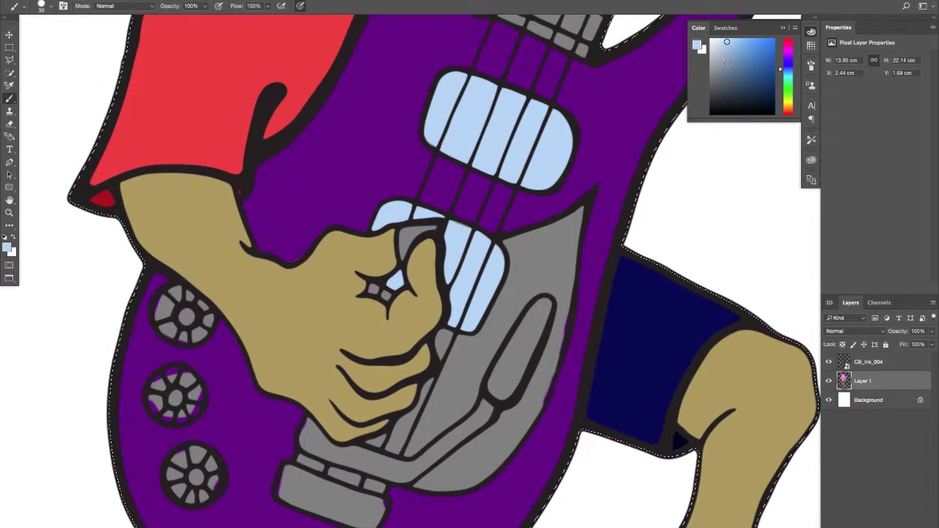
Pick a dark red and fill the guitar pick held between the thumb and index finger.
{"action": "mouse_move", "coordinate": [790, 53]}
{"action": "left_mouse_down"}
{"action": "mouse_move", "coordinate": [790, 43]}
{"action": "mouse_move", "coordinate": [770, 80]}
{"action": "left_mouse_up"}
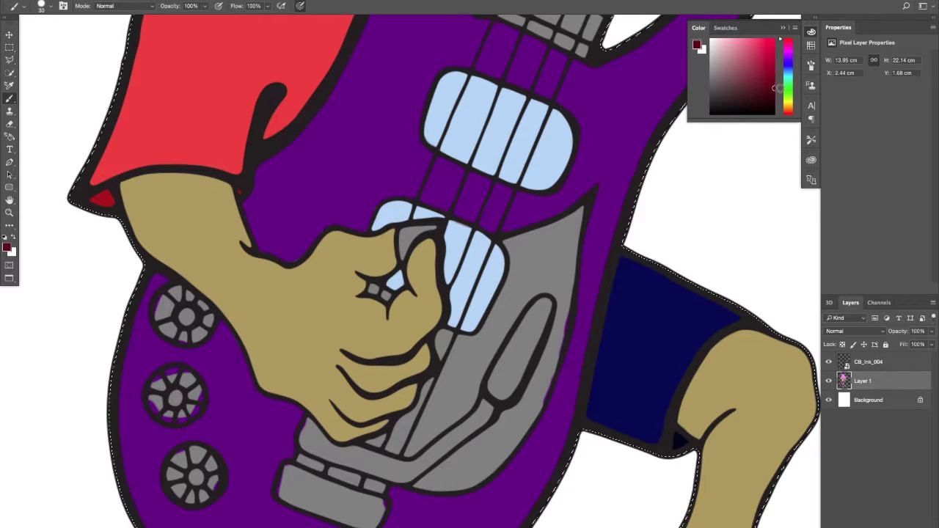
{"action": "mouse_move", "coordinate": [404, 237]}
{"action": "left_mouse_down"}
{"action": "mouse_move", "coordinate": [403, 250]}
{"action": "mouse_move", "coordinate": [406, 235]}
{"action": "mouse_move", "coordinate": [439, 227]}
{"action": "left_mouse_up"}
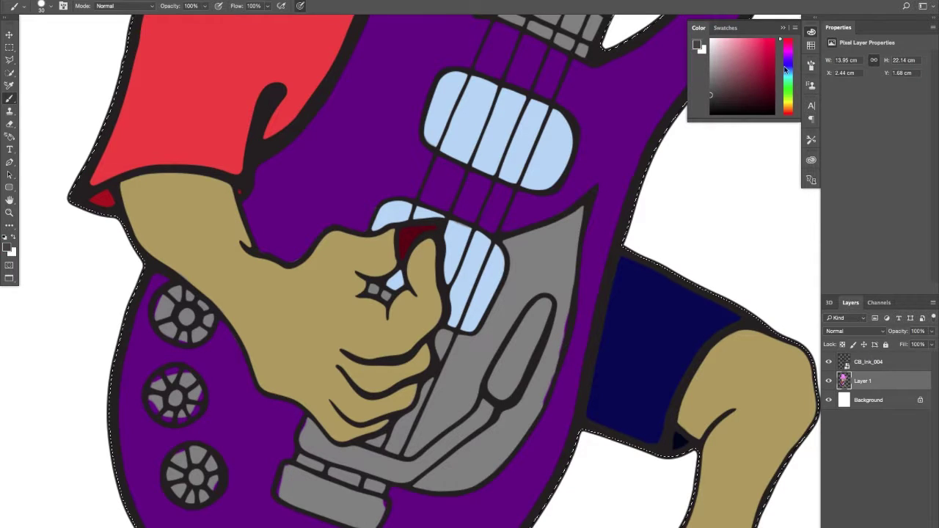
Pick a very pale blue-grey and fill the guitar's tremolo arm from below the hand up to its handle.
{"action": "left_click_drag", "start_coordinate": [785, 70], "coordinate": [790, 77]}
{"action": "left_click_drag", "start_coordinate": [714, 93], "coordinate": [719, 92]}
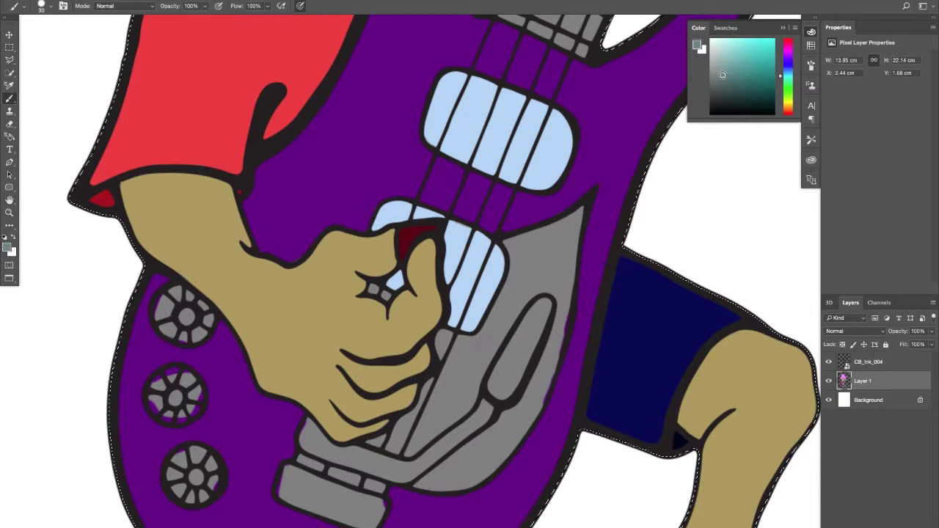
{"action": "mouse_move", "coordinate": [782, 76]}
{"action": "left_mouse_down"}
{"action": "mouse_move", "coordinate": [783, 103]}
{"action": "mouse_move", "coordinate": [781, 66]}
{"action": "left_mouse_up"}
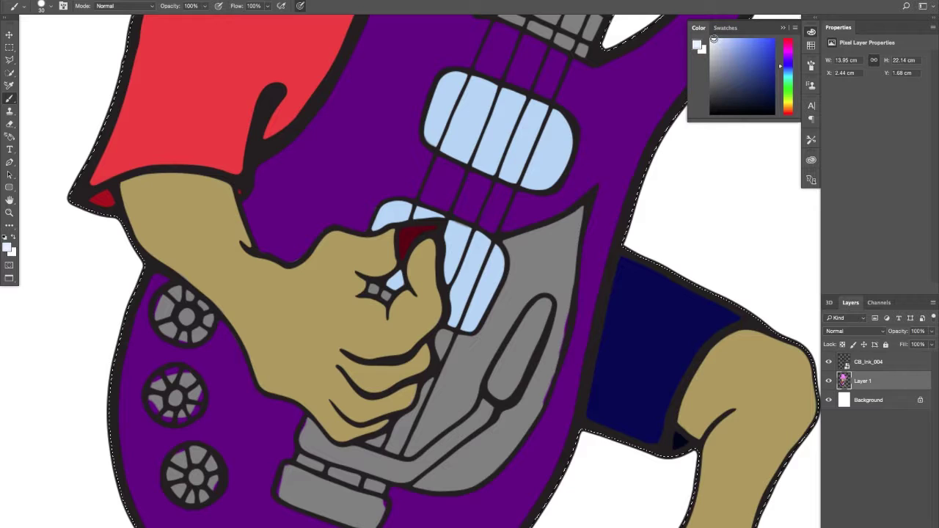
{"action": "left_click_drag", "start_coordinate": [781, 66], "coordinate": [781, 73]}
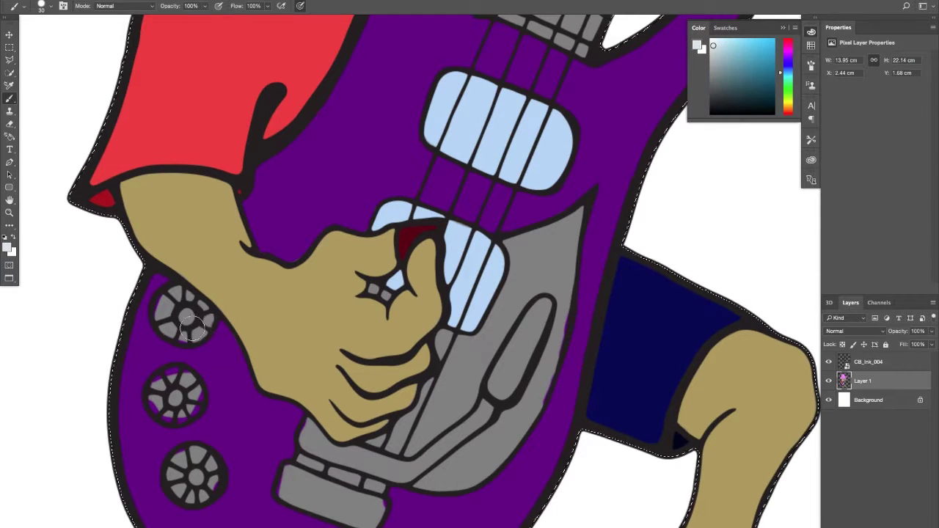
{"action": "left_click_drag", "start_coordinate": [318, 442], "coordinate": [313, 440]}
{"action": "left_click_drag", "start_coordinate": [358, 341], "coordinate": [372, 200]}
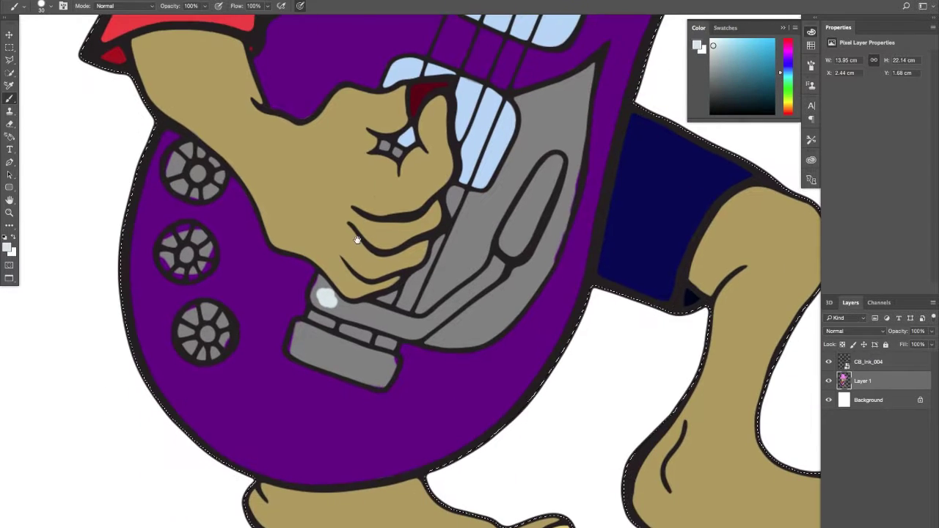
{"action": "mouse_move", "coordinate": [326, 294]}
{"action": "left_mouse_down"}
{"action": "mouse_move", "coordinate": [411, 330]}
{"action": "mouse_move", "coordinate": [450, 306]}
{"action": "mouse_move", "coordinate": [423, 329]}
{"action": "mouse_move", "coordinate": [455, 289]}
{"action": "mouse_move", "coordinate": [464, 300]}
{"action": "mouse_move", "coordinate": [452, 311]}
{"action": "mouse_move", "coordinate": [495, 268]}
{"action": "left_mouse_up"}
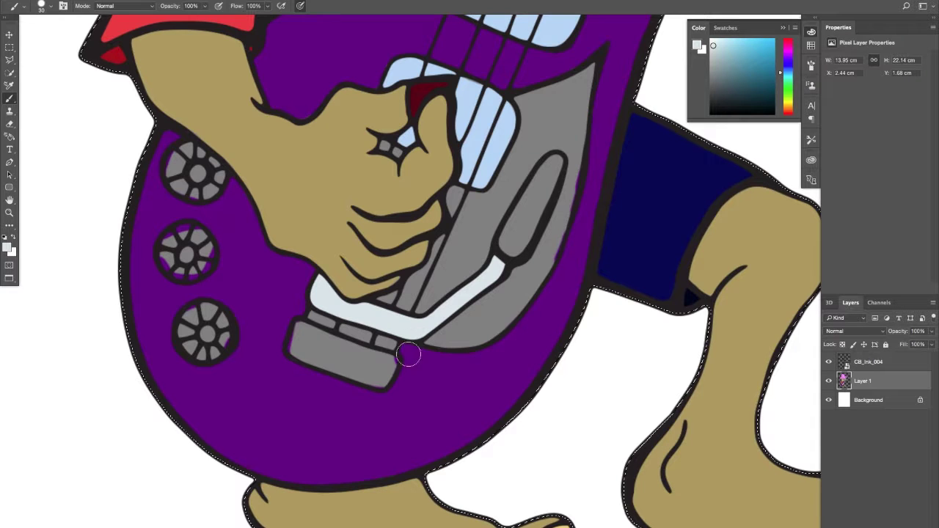
Fill the block below the tremolo arm with the pickups' light blue and the small gaps between them with the body purple.
{"action": "left_click", "coordinate": [502, 143], "text": "alt"}
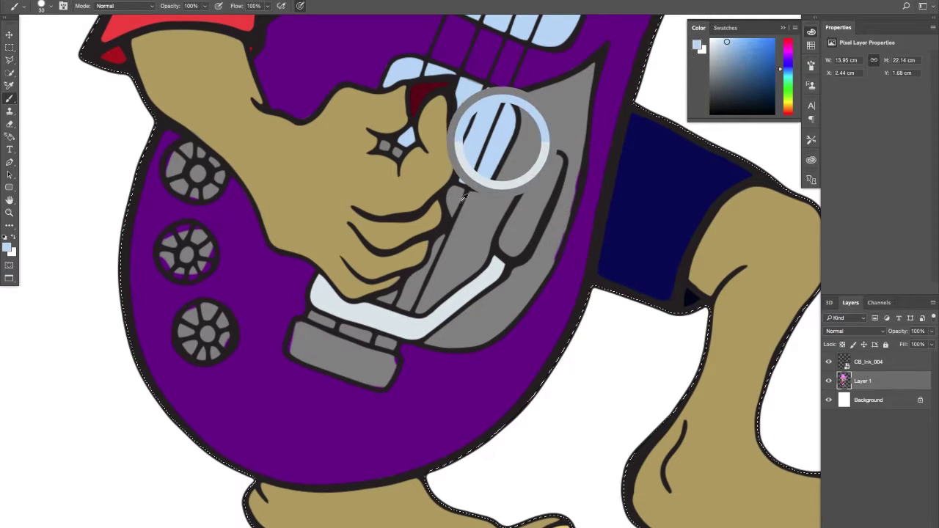
{"action": "left_click_drag", "start_coordinate": [307, 334], "coordinate": [334, 345]}
{"action": "mouse_move", "coordinate": [334, 345]}
{"action": "left_mouse_down"}
{"action": "mouse_move", "coordinate": [301, 331]}
{"action": "mouse_move", "coordinate": [298, 345]}
{"action": "mouse_move", "coordinate": [319, 354]}
{"action": "mouse_move", "coordinate": [296, 348]}
{"action": "mouse_move", "coordinate": [381, 375]}
{"action": "mouse_move", "coordinate": [372, 378]}
{"action": "mouse_move", "coordinate": [390, 359]}
{"action": "mouse_move", "coordinate": [334, 350]}
{"action": "left_mouse_up"}
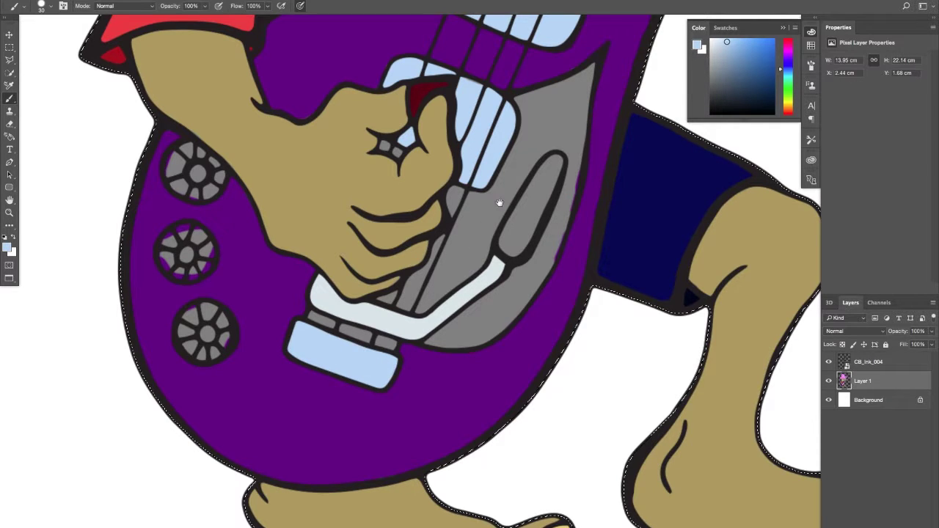
{"action": "mouse_move", "coordinate": [499, 202]}
{"action": "left_mouse_down"}
{"action": "mouse_move", "coordinate": [457, 346]}
{"action": "mouse_move", "coordinate": [535, 287]}
{"action": "left_mouse_up"}
{"action": "left_click_drag", "start_coordinate": [451, 269], "coordinate": [486, 271]}
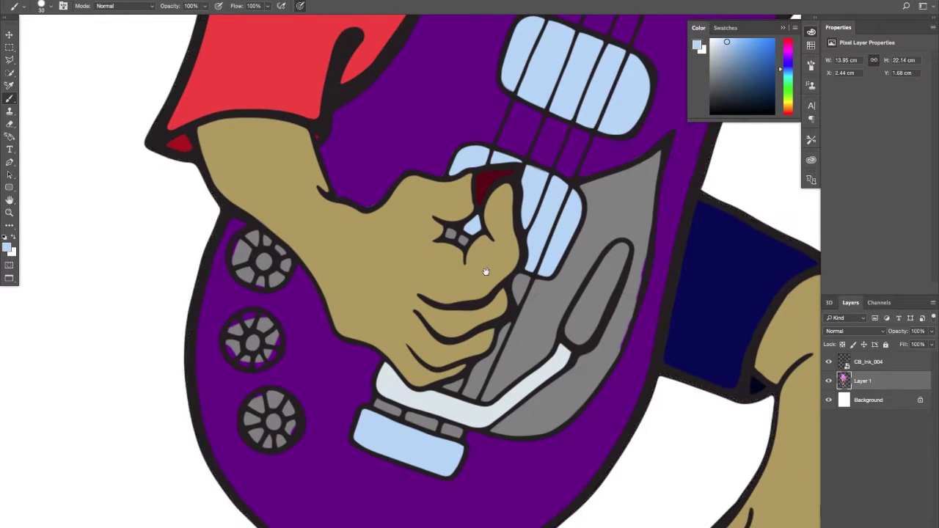
{"action": "left_click", "coordinate": [478, 466], "text": "alt"}
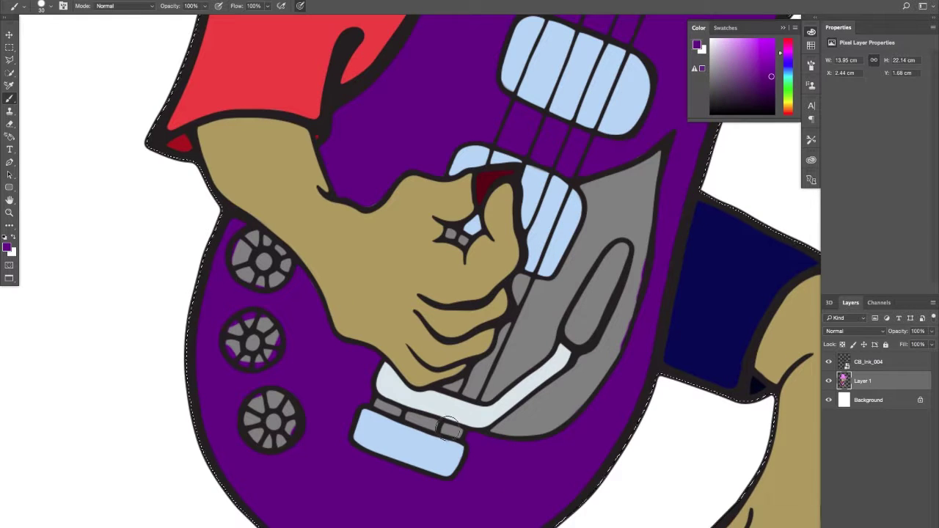
{"action": "mouse_move", "coordinate": [448, 426]}
{"action": "left_mouse_down"}
{"action": "mouse_move", "coordinate": [375, 402]}
{"action": "mouse_move", "coordinate": [408, 420]}
{"action": "left_mouse_up"}
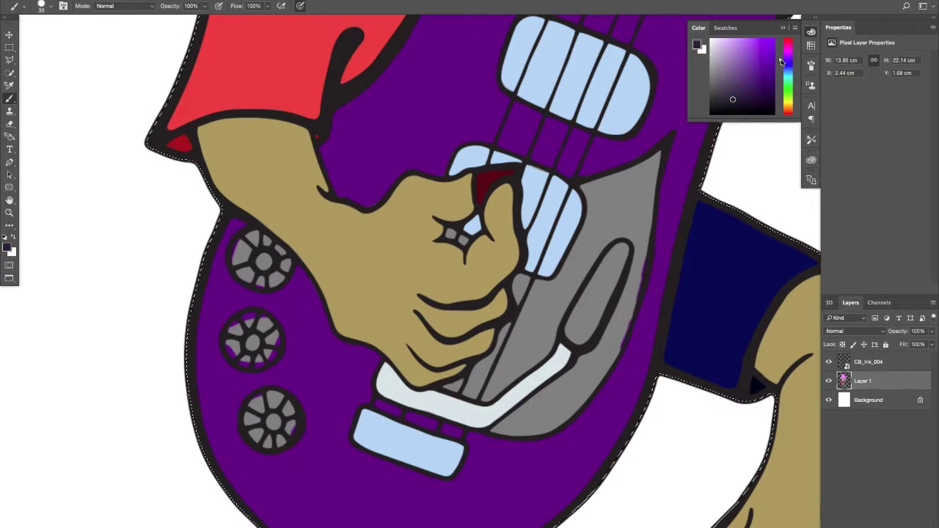
Try a muted blue-violet on the uppermost control knob.
{"action": "left_click", "coordinate": [783, 63]}
{"action": "left_click_drag", "start_coordinate": [263, 262], "coordinate": [255, 259]}
{"action": "mouse_move", "coordinate": [735, 76]}
{"action": "left_mouse_down"}
{"action": "mouse_move", "coordinate": [743, 63]}
{"action": "mouse_move", "coordinate": [731, 67]}
{"action": "left_mouse_up"}
{"action": "left_click_drag", "start_coordinate": [253, 260], "coordinate": [282, 255]}
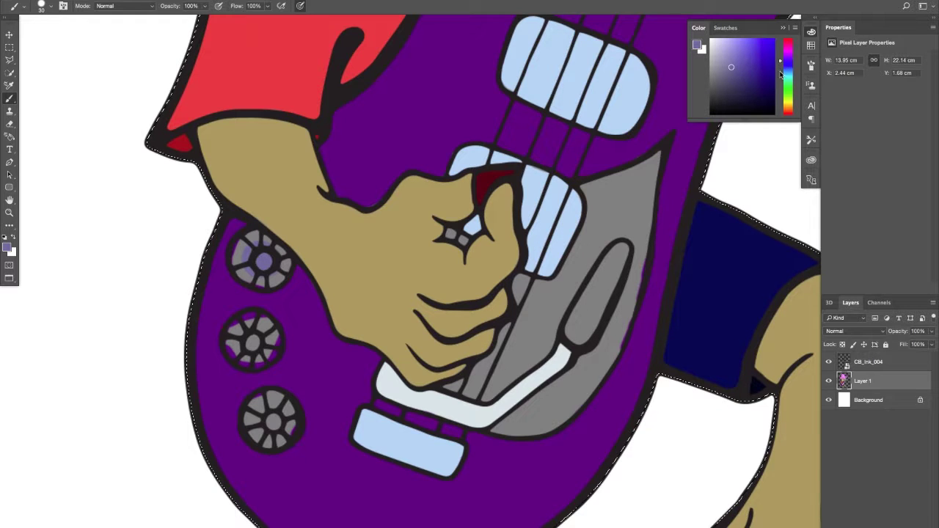
Shift the colour to a muted grey-blue and fill all the segments and centres of the three control knobs.
{"action": "left_click", "coordinate": [780, 75]}
{"action": "left_click_drag", "start_coordinate": [780, 76], "coordinate": [781, 72]}
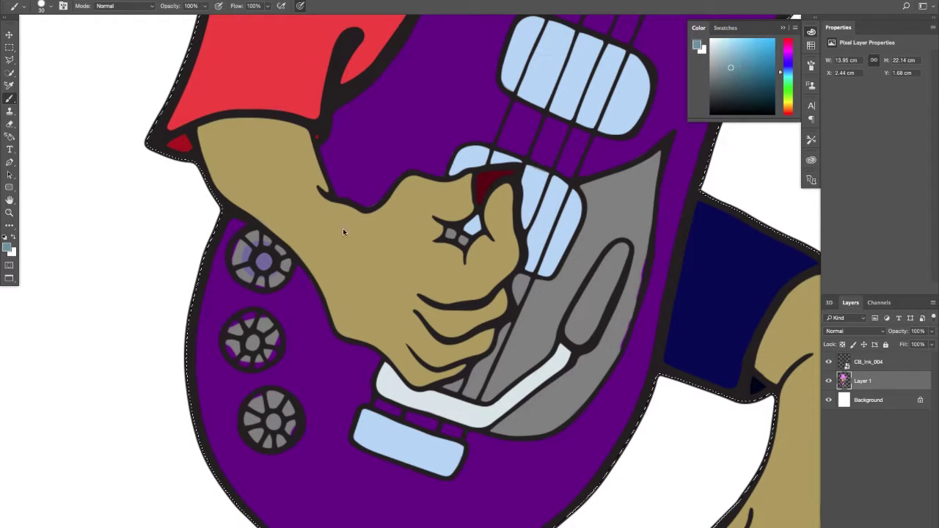
{"action": "mouse_move", "coordinate": [276, 259]}
{"action": "left_mouse_down"}
{"action": "mouse_move", "coordinate": [259, 238]}
{"action": "mouse_move", "coordinate": [240, 260]}
{"action": "mouse_move", "coordinate": [247, 245]}
{"action": "mouse_move", "coordinate": [246, 267]}
{"action": "mouse_move", "coordinate": [240, 258]}
{"action": "mouse_move", "coordinate": [255, 274]}
{"action": "mouse_move", "coordinate": [243, 246]}
{"action": "mouse_move", "coordinate": [241, 264]}
{"action": "mouse_move", "coordinate": [282, 260]}
{"action": "left_mouse_up"}
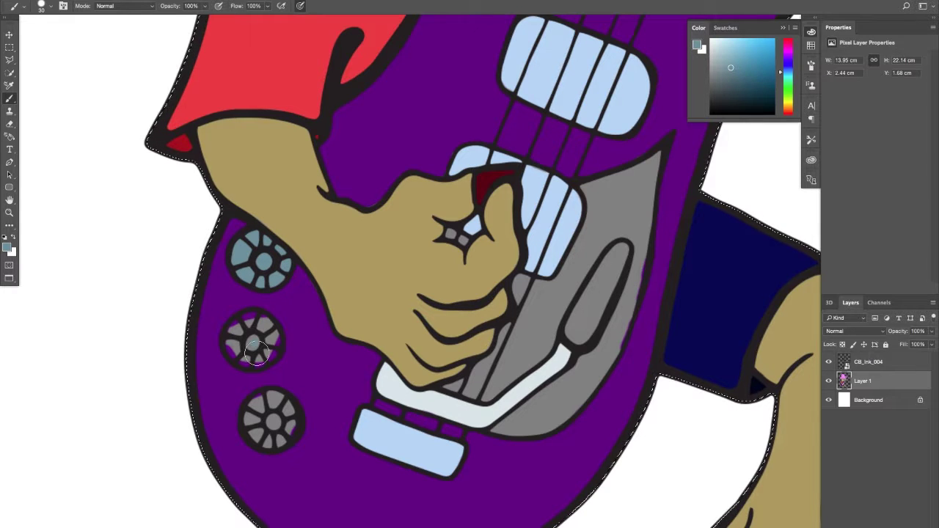
{"action": "mouse_move", "coordinate": [264, 344]}
{"action": "left_mouse_down"}
{"action": "mouse_move", "coordinate": [240, 336]}
{"action": "mouse_move", "coordinate": [239, 356]}
{"action": "mouse_move", "coordinate": [241, 324]}
{"action": "mouse_move", "coordinate": [271, 336]}
{"action": "mouse_move", "coordinate": [260, 356]}
{"action": "mouse_move", "coordinate": [239, 353]}
{"action": "mouse_move", "coordinate": [255, 356]}
{"action": "mouse_move", "coordinate": [241, 353]}
{"action": "mouse_move", "coordinate": [264, 344]}
{"action": "left_mouse_up"}
{"action": "mouse_move", "coordinate": [272, 421]}
{"action": "left_mouse_down"}
{"action": "mouse_move", "coordinate": [282, 426]}
{"action": "mouse_move", "coordinate": [255, 412]}
{"action": "mouse_move", "coordinate": [268, 401]}
{"action": "left_mouse_up"}
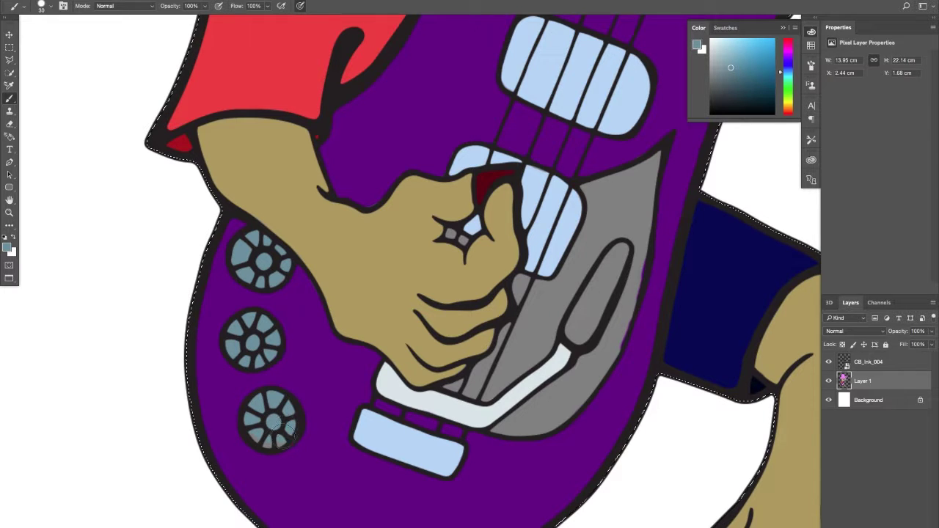
Fill the four round string posts on the headstock with the same grey-blue as the control knobs.
{"action": "left_click_drag", "start_coordinate": [423, 291], "coordinate": [315, 499]}
{"action": "mouse_move", "coordinate": [499, 73]}
{"action": "left_mouse_down"}
{"action": "mouse_move", "coordinate": [353, 379]}
{"action": "mouse_move", "coordinate": [436, 236]}
{"action": "mouse_move", "coordinate": [309, 482]}
{"action": "mouse_move", "coordinate": [434, 229]}
{"action": "mouse_move", "coordinate": [432, 203]}
{"action": "left_mouse_up"}
{"action": "left_click_drag", "start_coordinate": [461, 155], "coordinate": [461, 157]}
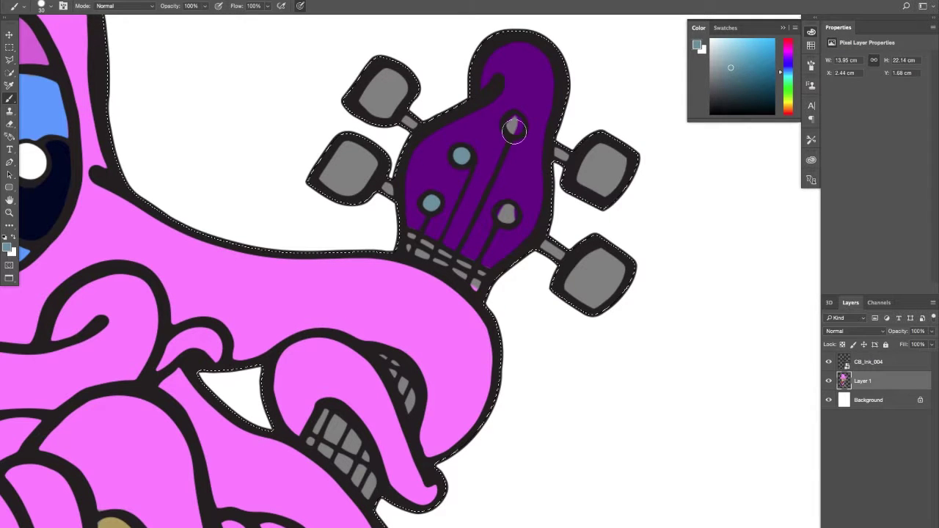
{"action": "left_click_drag", "start_coordinate": [512, 125], "coordinate": [513, 128]}
{"action": "left_click_drag", "start_coordinate": [505, 213], "coordinate": [506, 213]}
Sample the light blue from the upper pickup and fill the four tuning pegs and their shafts on the headstock.
{"action": "left_click_drag", "start_coordinate": [516, 287], "coordinate": [480, 311]}
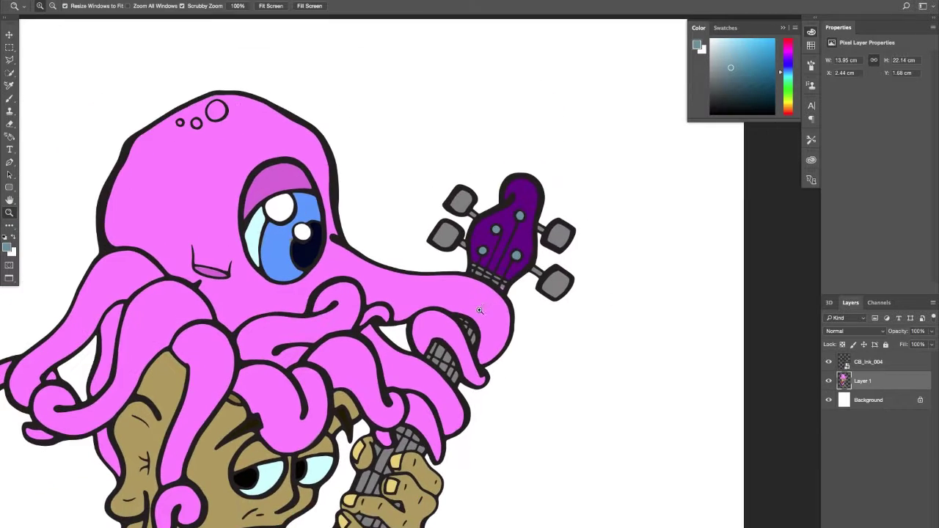
{"action": "left_click_drag", "start_coordinate": [376, 481], "coordinate": [468, 228]}
{"action": "scroll", "coordinate": [468, 229], "scroll_direction": "down", "scroll_amount": 3}
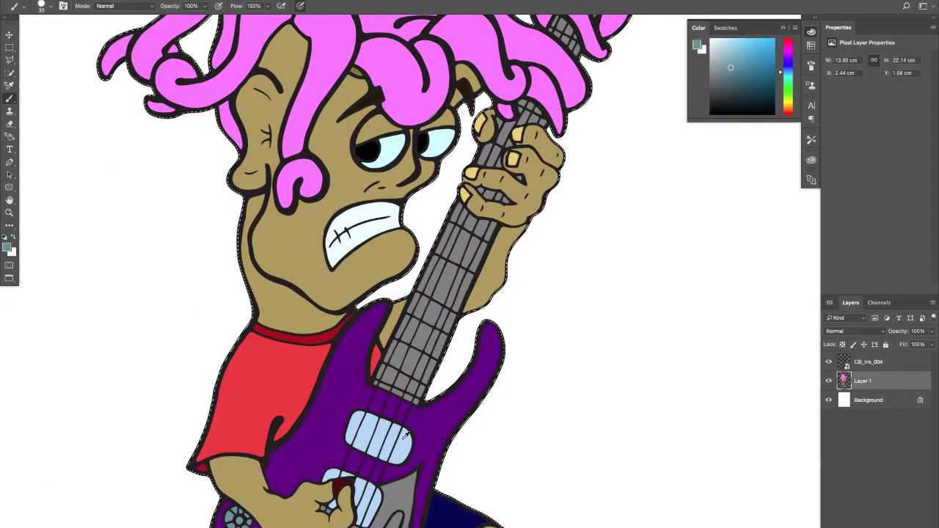
{"action": "left_click", "coordinate": [403, 425], "text": "alt"}
{"action": "scroll", "coordinate": [561, 129], "scroll_direction": "up", "scroll_amount": 3}
{"action": "scroll", "coordinate": [561, 129], "scroll_direction": "down", "scroll_amount": 3}
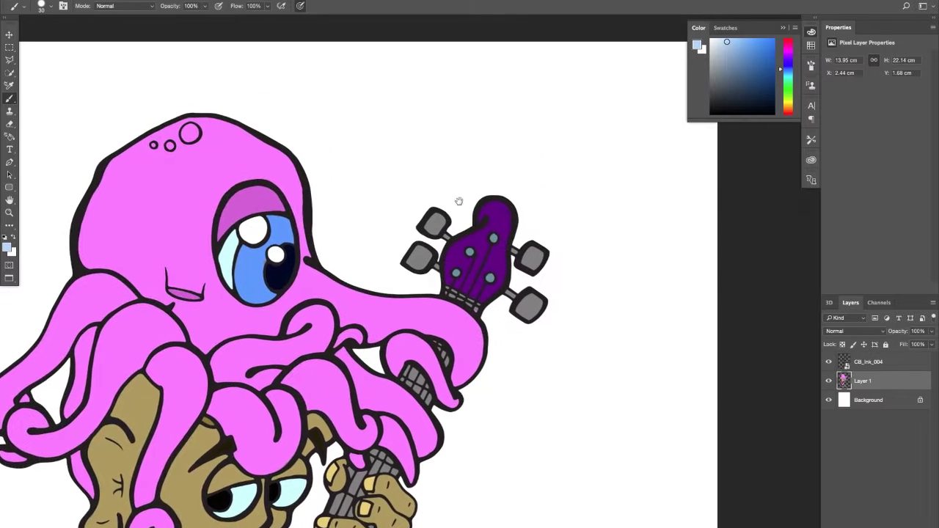
{"action": "scroll", "coordinate": [449, 259], "scroll_direction": "up", "scroll_amount": 3}
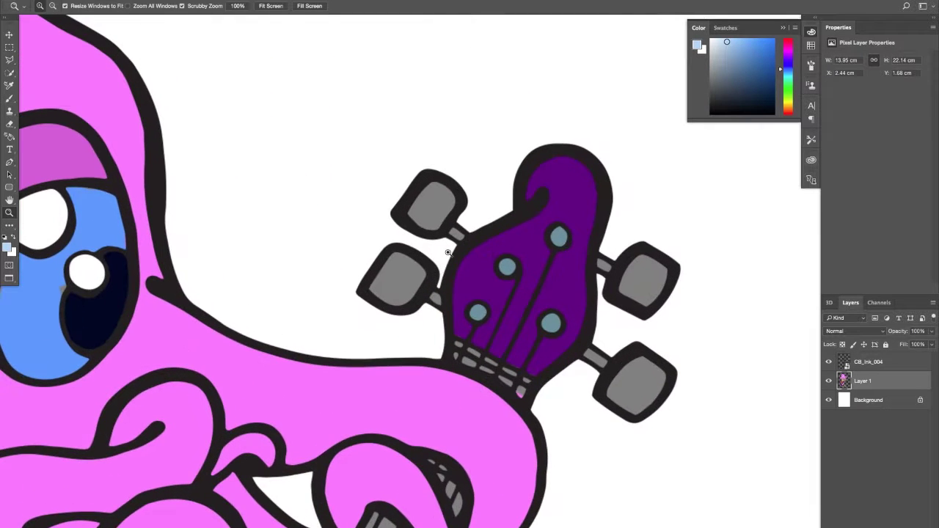
{"action": "left_click", "coordinate": [427, 200]}
{"action": "mouse_move", "coordinate": [427, 199]}
{"action": "left_mouse_down"}
{"action": "mouse_move", "coordinate": [451, 233]}
{"action": "mouse_move", "coordinate": [456, 221]}
{"action": "left_mouse_up"}
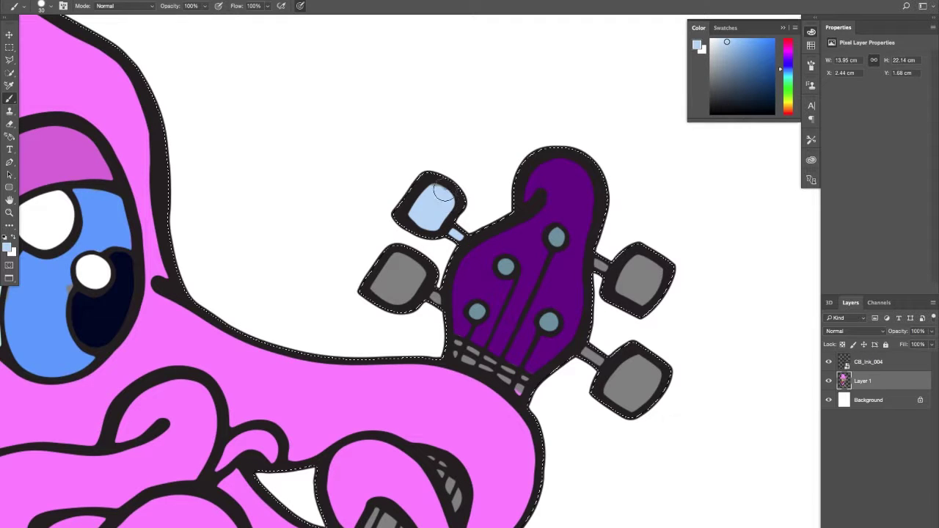
{"action": "mouse_move", "coordinate": [384, 290]}
{"action": "left_mouse_down"}
{"action": "mouse_move", "coordinate": [404, 267]}
{"action": "mouse_move", "coordinate": [415, 278]}
{"action": "left_mouse_up"}
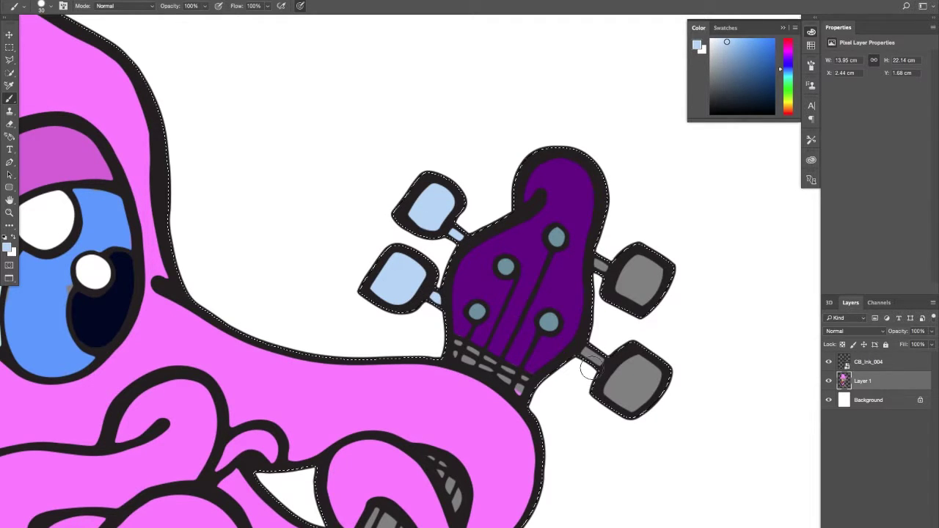
{"action": "mouse_move", "coordinate": [593, 356]}
{"action": "left_mouse_down"}
{"action": "mouse_move", "coordinate": [584, 367]}
{"action": "mouse_move", "coordinate": [632, 373]}
{"action": "mouse_move", "coordinate": [624, 396]}
{"action": "left_mouse_up"}
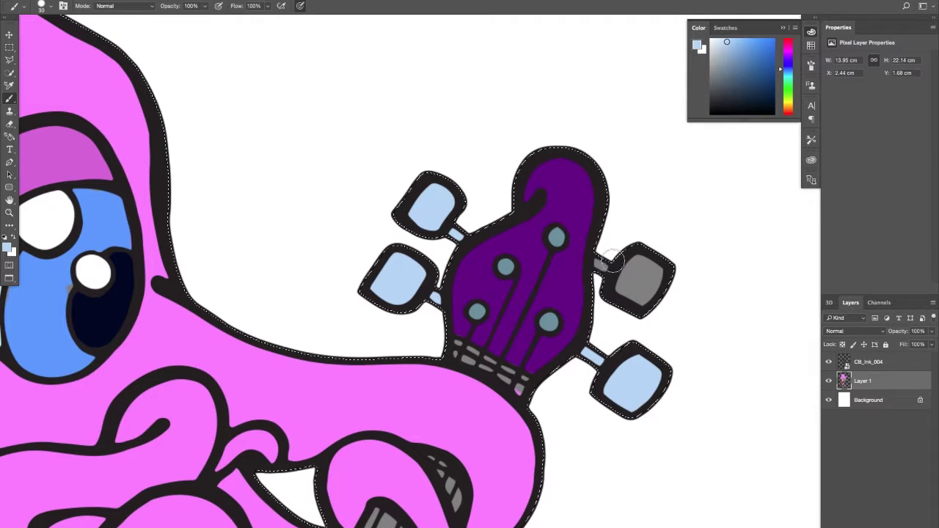
{"action": "left_click_drag", "start_coordinate": [625, 256], "coordinate": [651, 288]}
Sample the control knobs' grey-blue and fill the handle of the tremolo arm with it.
{"action": "left_click_drag", "start_coordinate": [465, 345], "coordinate": [512, 126]}
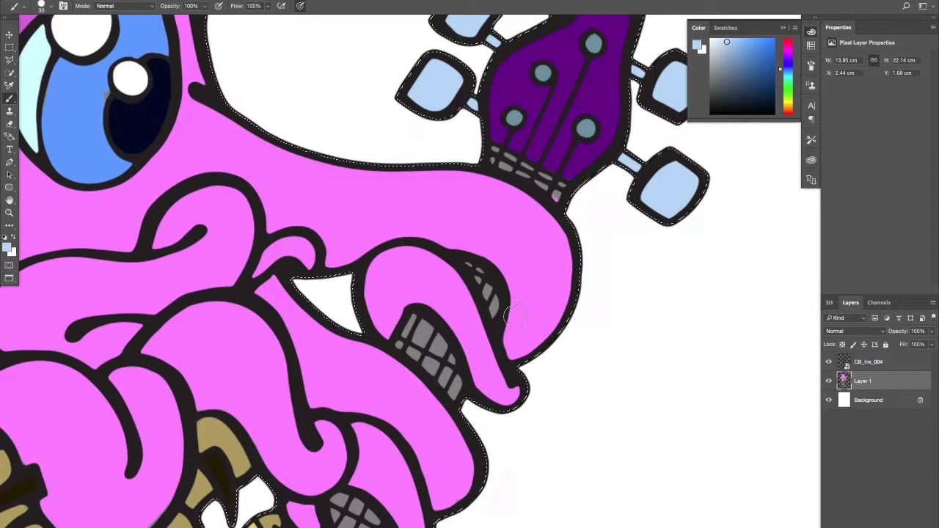
{"action": "left_click_drag", "start_coordinate": [478, 275], "coordinate": [524, 81]}
{"action": "scroll", "coordinate": [433, 301], "scroll_direction": "left", "scroll_amount": 5}
{"action": "scroll", "coordinate": [477, 323], "scroll_direction": "down", "scroll_amount": 15}
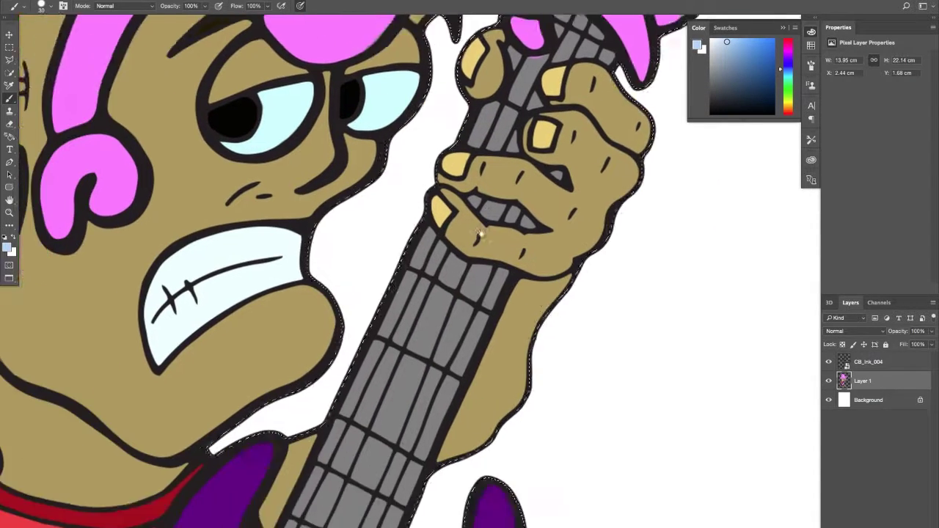
{"action": "scroll", "coordinate": [524, 356], "scroll_direction": "down", "scroll_amount": 15}
{"action": "scroll", "coordinate": [523, 355], "scroll_direction": "right", "scroll_amount": 5}
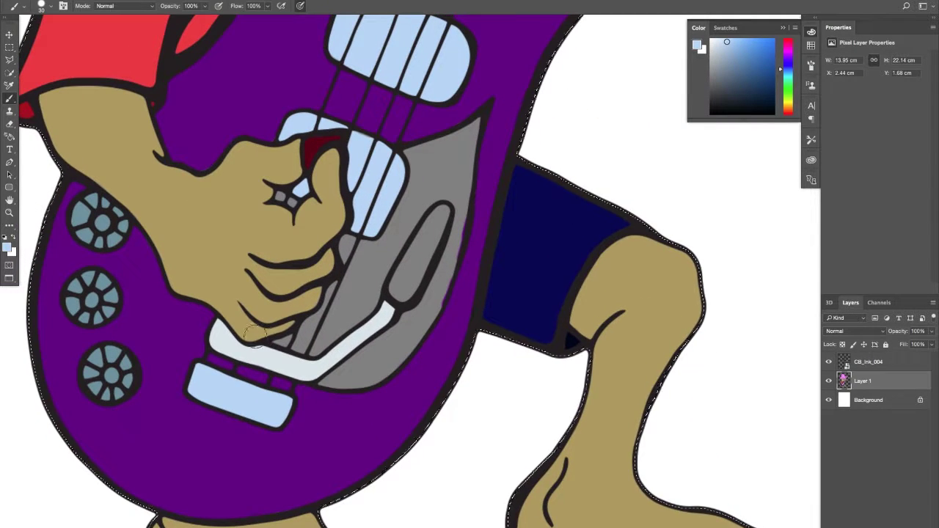
{"action": "left_click", "coordinate": [110, 309], "text": "alt"}
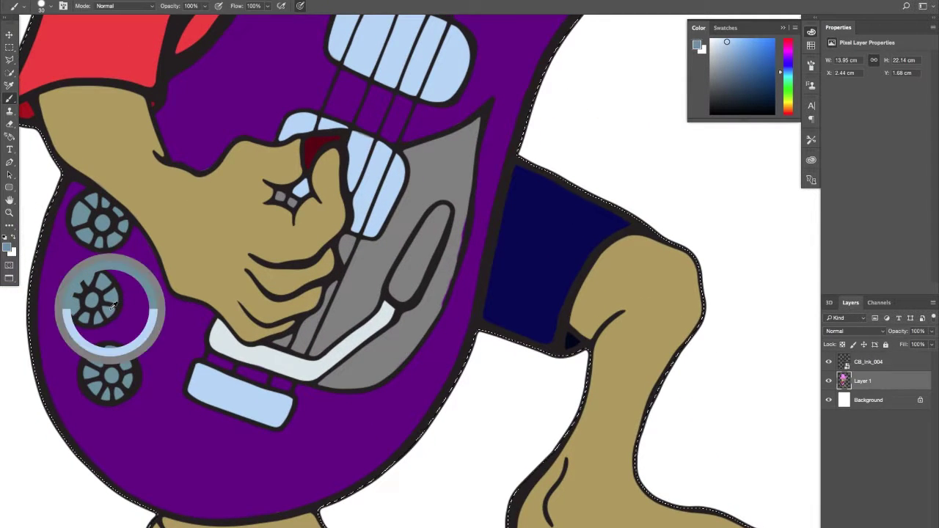
{"action": "left_click_drag", "start_coordinate": [431, 262], "coordinate": [400, 294]}
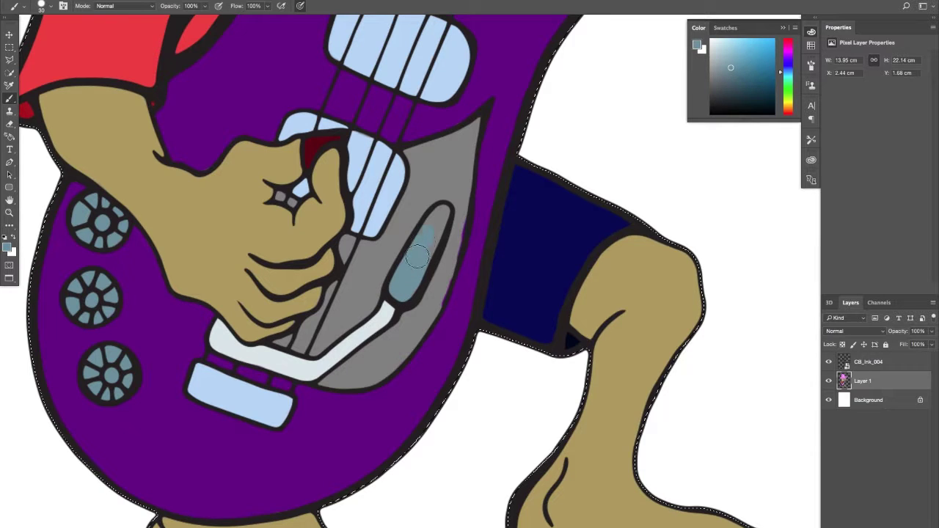
{"action": "left_click_drag", "start_coordinate": [417, 256], "coordinate": [442, 212]}
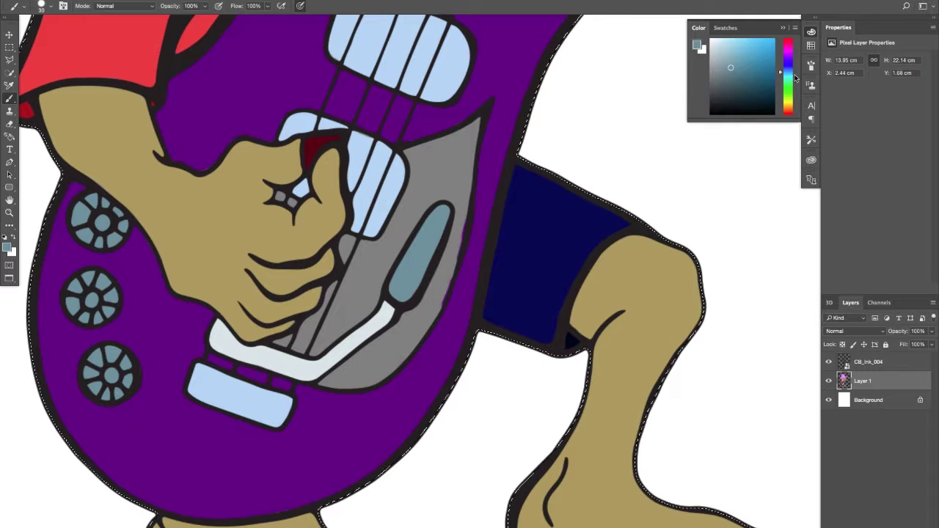
Choose a very dark brown and fill the guitar's grey pickguard, including the small gaps between the strumming hand's fingers.
{"action": "left_click_drag", "start_coordinate": [786, 74], "coordinate": [782, 89]}
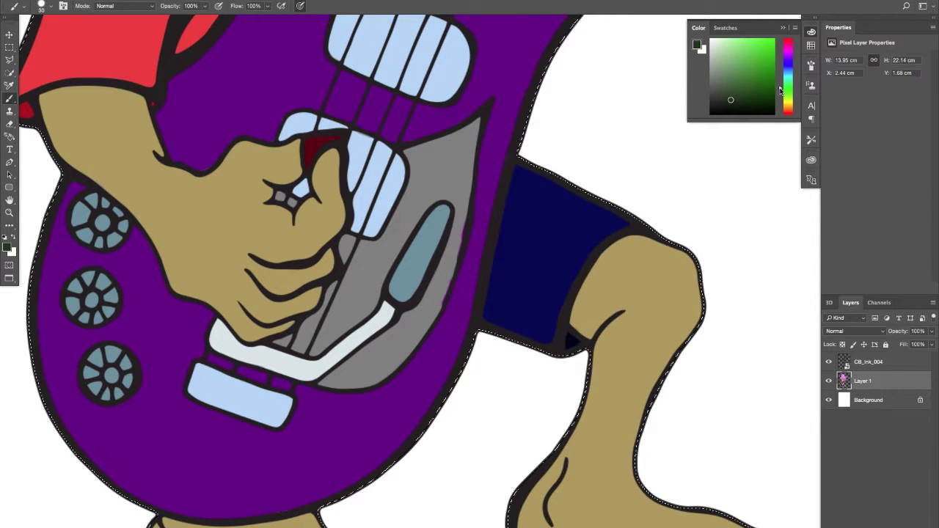
{"action": "mouse_move", "coordinate": [781, 89]}
{"action": "left_mouse_down"}
{"action": "mouse_move", "coordinate": [782, 107]}
{"action": "mouse_move", "coordinate": [746, 121]}
{"action": "mouse_move", "coordinate": [770, 105]}
{"action": "mouse_move", "coordinate": [727, 104]}
{"action": "mouse_move", "coordinate": [762, 102]}
{"action": "left_mouse_up"}
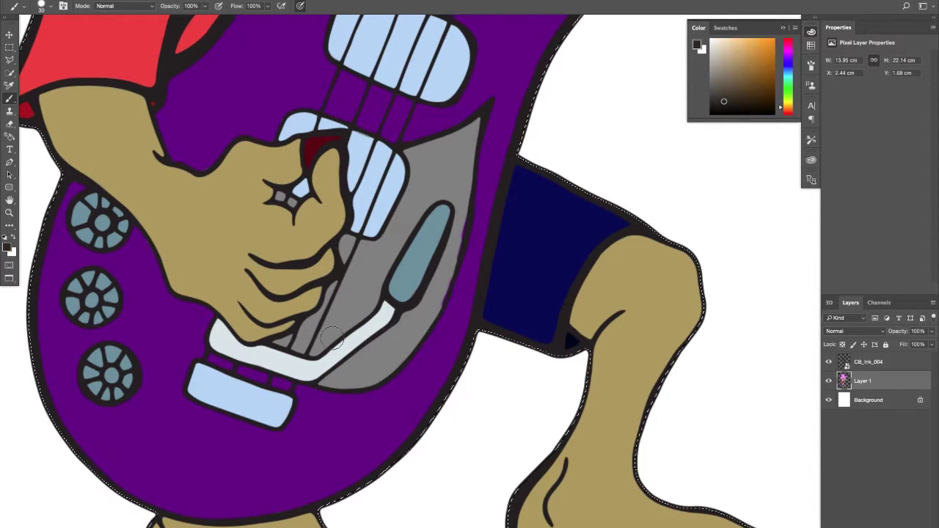
{"action": "left_click_drag", "start_coordinate": [283, 197], "coordinate": [292, 202]}
{"action": "mouse_move", "coordinate": [295, 336]}
{"action": "left_mouse_down"}
{"action": "mouse_move", "coordinate": [364, 311]}
{"action": "mouse_move", "coordinate": [378, 277]}
{"action": "mouse_move", "coordinate": [374, 296]}
{"action": "mouse_move", "coordinate": [380, 275]}
{"action": "mouse_move", "coordinate": [359, 303]}
{"action": "mouse_move", "coordinate": [306, 340]}
{"action": "mouse_move", "coordinate": [340, 287]}
{"action": "mouse_move", "coordinate": [333, 293]}
{"action": "mouse_move", "coordinate": [354, 278]}
{"action": "mouse_move", "coordinate": [347, 248]}
{"action": "mouse_move", "coordinate": [375, 250]}
{"action": "mouse_move", "coordinate": [403, 219]}
{"action": "mouse_move", "coordinate": [361, 267]}
{"action": "left_mouse_up"}
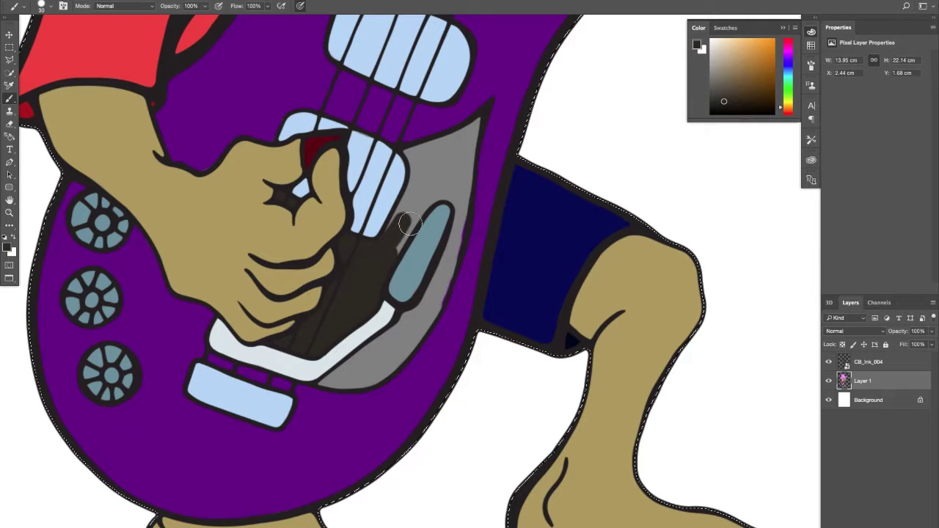
{"action": "mouse_move", "coordinate": [410, 224]}
{"action": "left_mouse_down"}
{"action": "mouse_move", "coordinate": [404, 216]}
{"action": "mouse_move", "coordinate": [363, 284]}
{"action": "mouse_move", "coordinate": [390, 238]}
{"action": "left_mouse_up"}
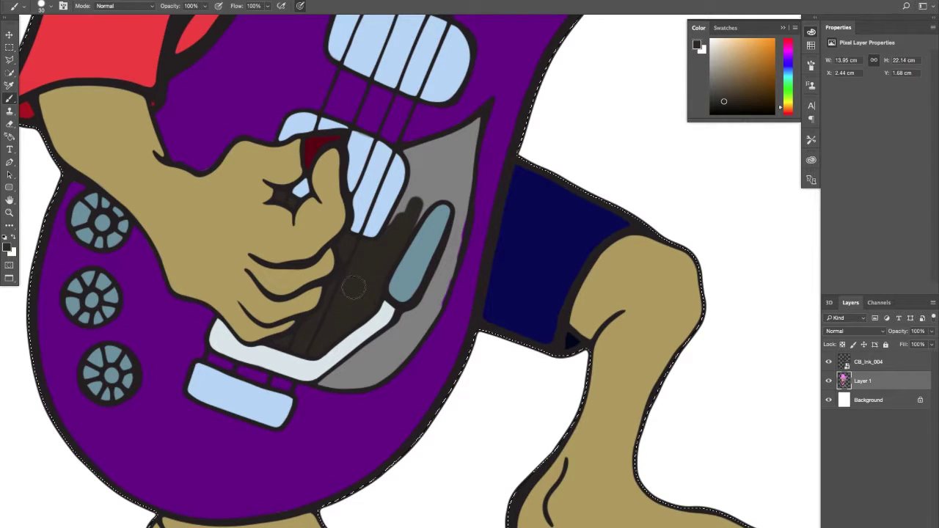
{"action": "mouse_move", "coordinate": [415, 189]}
{"action": "left_mouse_down"}
{"action": "mouse_move", "coordinate": [396, 221]}
{"action": "mouse_move", "coordinate": [419, 186]}
{"action": "mouse_move", "coordinate": [408, 153]}
{"action": "mouse_move", "coordinate": [439, 147]}
{"action": "mouse_move", "coordinate": [479, 116]}
{"action": "mouse_move", "coordinate": [466, 161]}
{"action": "mouse_move", "coordinate": [470, 144]}
{"action": "mouse_move", "coordinate": [436, 153]}
{"action": "mouse_move", "coordinate": [424, 174]}
{"action": "mouse_move", "coordinate": [440, 176]}
{"action": "mouse_move", "coordinate": [409, 228]}
{"action": "left_mouse_up"}
{"action": "mouse_move", "coordinate": [441, 189]}
{"action": "left_mouse_down"}
{"action": "mouse_move", "coordinate": [466, 175]}
{"action": "mouse_move", "coordinate": [453, 236]}
{"action": "left_mouse_up"}
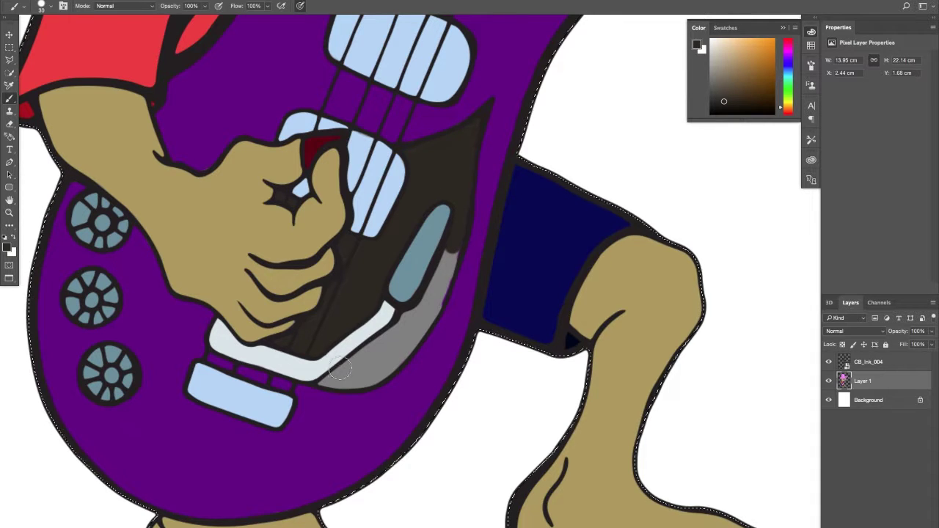
{"action": "mouse_move", "coordinate": [342, 372]}
{"action": "left_mouse_down"}
{"action": "mouse_move", "coordinate": [351, 379]}
{"action": "mouse_move", "coordinate": [383, 355]}
{"action": "mouse_move", "coordinate": [348, 379]}
{"action": "mouse_move", "coordinate": [373, 375]}
{"action": "mouse_move", "coordinate": [362, 380]}
{"action": "mouse_move", "coordinate": [401, 346]}
{"action": "mouse_move", "coordinate": [379, 370]}
{"action": "mouse_move", "coordinate": [397, 334]}
{"action": "mouse_move", "coordinate": [343, 375]}
{"action": "mouse_move", "coordinate": [428, 306]}
{"action": "mouse_move", "coordinate": [422, 314]}
{"action": "mouse_move", "coordinate": [448, 257]}
{"action": "left_mouse_up"}
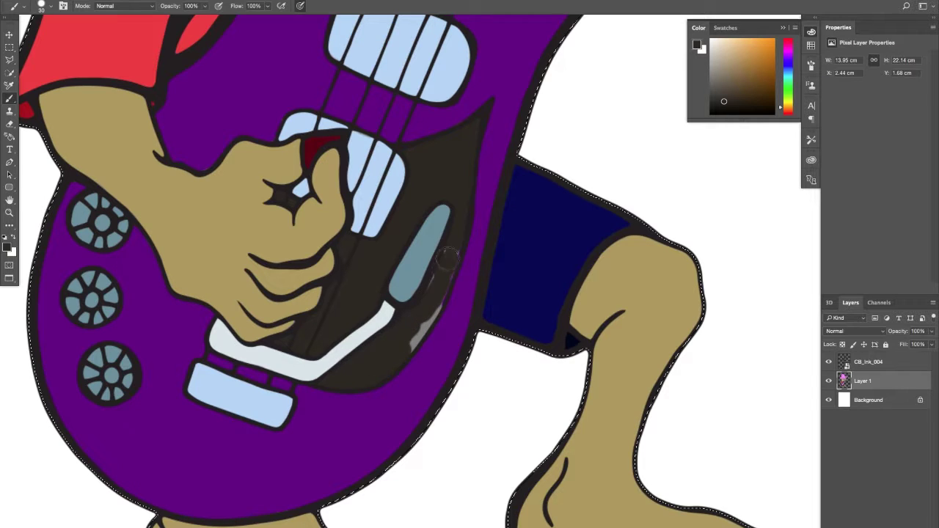
{"action": "mouse_move", "coordinate": [434, 297]}
{"action": "left_mouse_down"}
{"action": "mouse_move", "coordinate": [449, 271]}
{"action": "mouse_move", "coordinate": [436, 295]}
{"action": "left_mouse_up"}
{"action": "left_click", "coordinate": [413, 276], "text": "alt"}
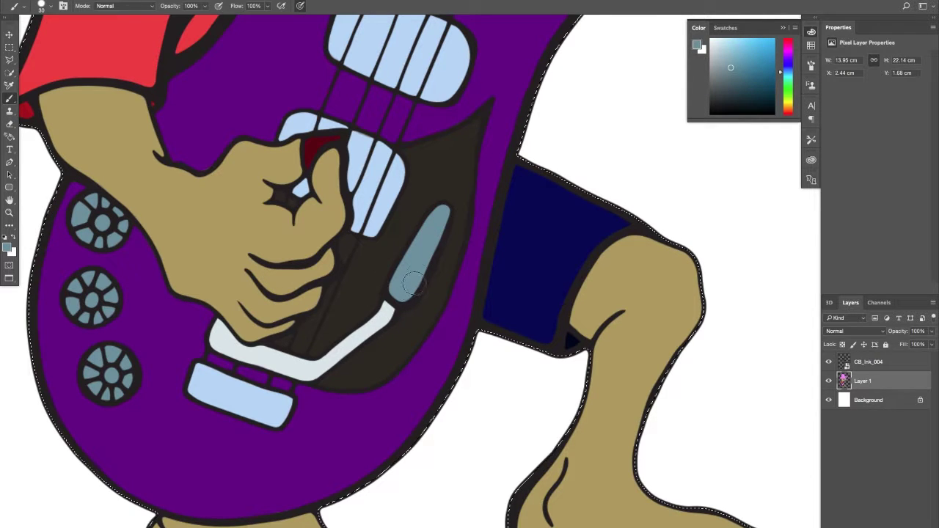
Choose a dark golden brown and fill the grey fretboard from the guitar body up to the fretting hand.
{"action": "left_click_drag", "start_coordinate": [419, 235], "coordinate": [372, 375]}
{"action": "left_click_drag", "start_coordinate": [455, 230], "coordinate": [470, 220]}
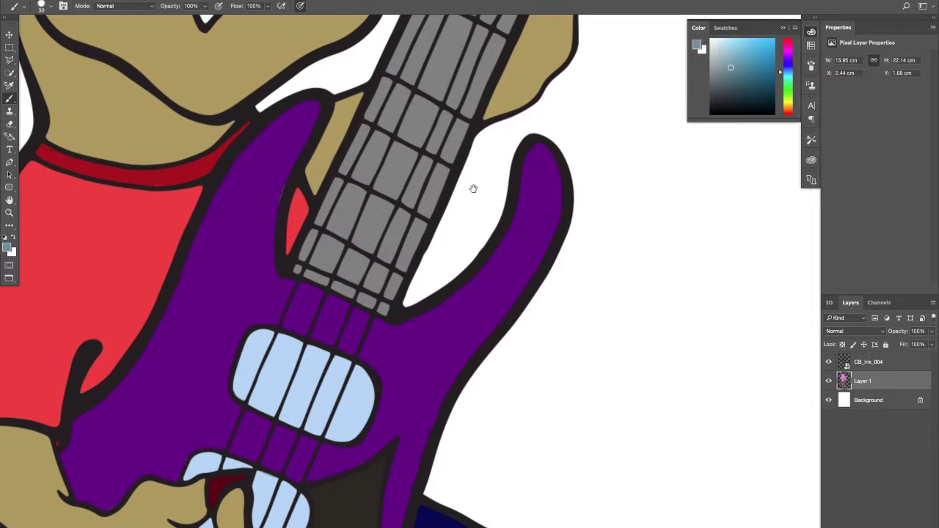
{"action": "left_click_drag", "start_coordinate": [787, 103], "coordinate": [788, 92]}
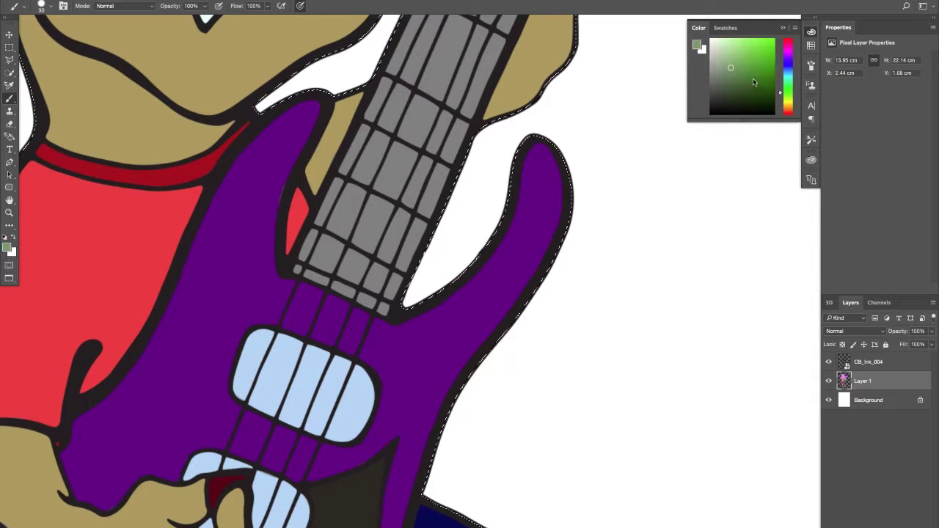
{"action": "left_click", "coordinate": [775, 110]}
{"action": "left_click", "coordinate": [788, 110]}
{"action": "left_click", "coordinate": [757, 79]}
{"action": "left_click", "coordinate": [786, 106]}
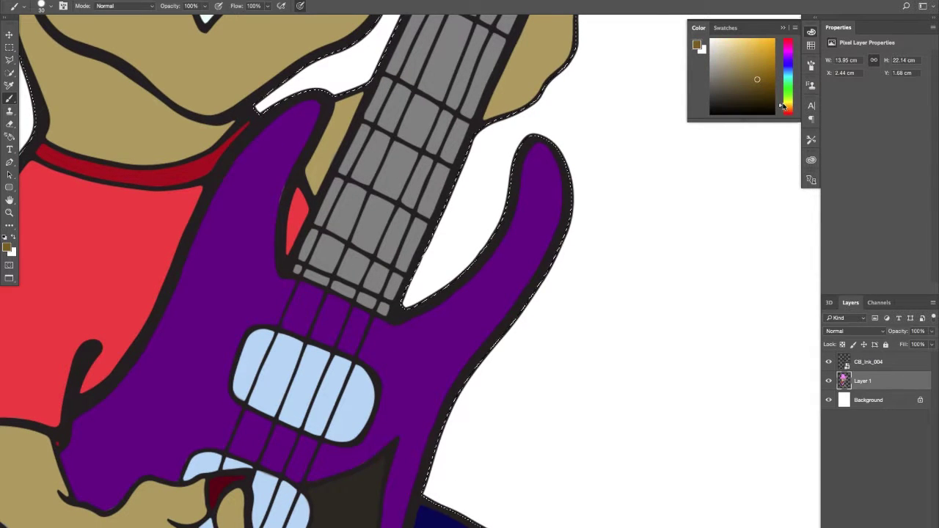
{"action": "left_click_drag", "start_coordinate": [766, 87], "coordinate": [768, 78]}
{"action": "left_click", "coordinate": [317, 242]}
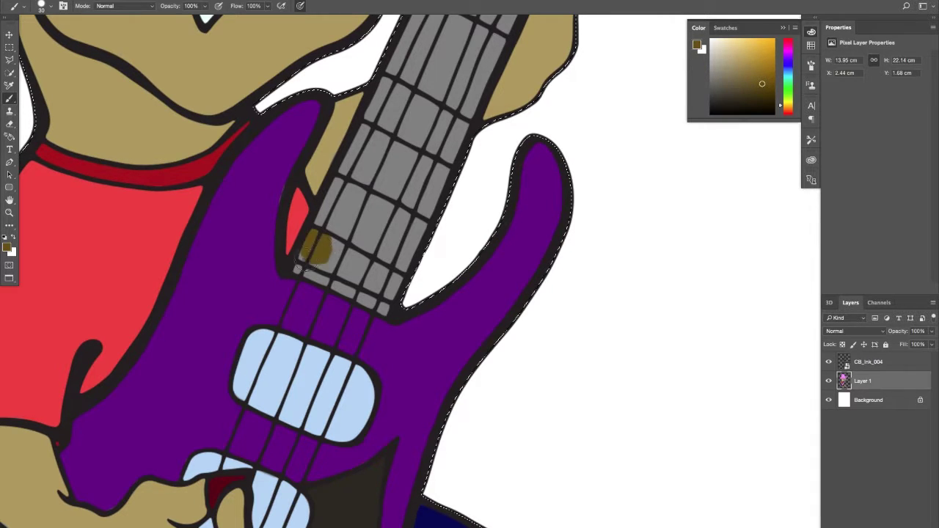
{"action": "mouse_move", "coordinate": [317, 268]}
{"action": "left_mouse_down"}
{"action": "mouse_move", "coordinate": [340, 277]}
{"action": "mouse_move", "coordinate": [313, 272]}
{"action": "mouse_move", "coordinate": [370, 292]}
{"action": "mouse_move", "coordinate": [329, 267]}
{"action": "mouse_move", "coordinate": [387, 307]}
{"action": "mouse_move", "coordinate": [386, 277]}
{"action": "mouse_move", "coordinate": [441, 172]}
{"action": "mouse_move", "coordinate": [396, 222]}
{"action": "mouse_move", "coordinate": [373, 275]}
{"action": "mouse_move", "coordinate": [348, 265]}
{"action": "mouse_move", "coordinate": [342, 219]}
{"action": "mouse_move", "coordinate": [331, 255]}
{"action": "mouse_move", "coordinate": [353, 168]}
{"action": "mouse_move", "coordinate": [341, 192]}
{"action": "mouse_move", "coordinate": [384, 101]}
{"action": "mouse_move", "coordinate": [375, 143]}
{"action": "mouse_move", "coordinate": [382, 169]}
{"action": "mouse_move", "coordinate": [425, 115]}
{"action": "mouse_move", "coordinate": [430, 81]}
{"action": "left_mouse_up"}
{"action": "mouse_move", "coordinate": [426, 116]}
{"action": "left_mouse_down"}
{"action": "mouse_move", "coordinate": [393, 245]}
{"action": "mouse_move", "coordinate": [387, 176]}
{"action": "mouse_move", "coordinate": [404, 105]}
{"action": "mouse_move", "coordinate": [336, 259]}
{"action": "mouse_move", "coordinate": [370, 179]}
{"action": "mouse_move", "coordinate": [353, 262]}
{"action": "mouse_move", "coordinate": [360, 273]}
{"action": "mouse_move", "coordinate": [372, 265]}
{"action": "mouse_move", "coordinate": [380, 282]}
{"action": "mouse_move", "coordinate": [404, 256]}
{"action": "mouse_move", "coordinate": [393, 277]}
{"action": "mouse_move", "coordinate": [440, 218]}
{"action": "mouse_move", "coordinate": [394, 325]}
{"action": "mouse_move", "coordinate": [494, 114]}
{"action": "left_mouse_up"}
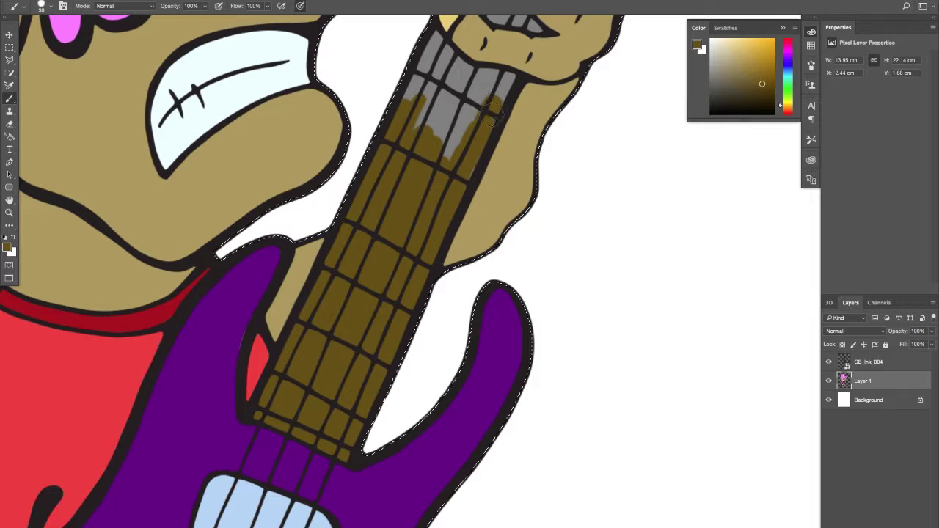
{"action": "scroll", "coordinate": [411, 165], "scroll_direction": "up", "scroll_amount": 5}
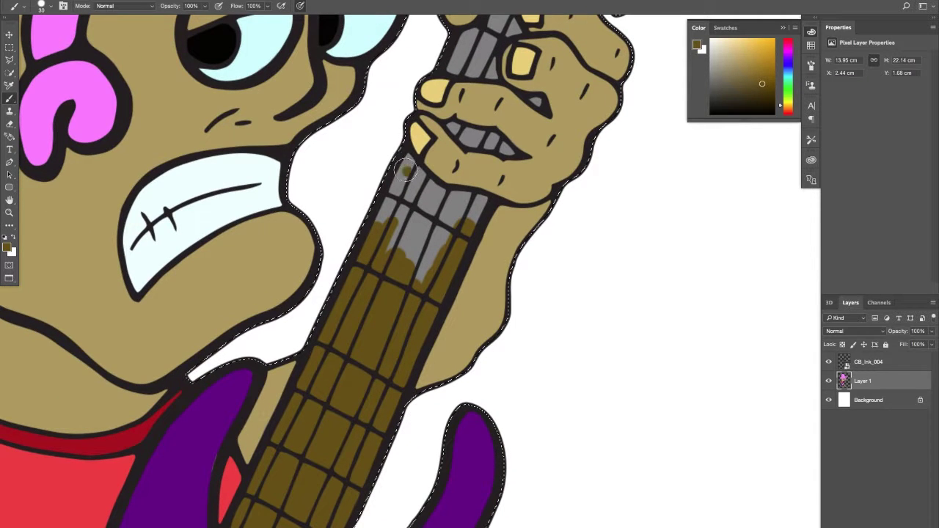
{"action": "mouse_move", "coordinate": [407, 157]}
{"action": "left_mouse_down"}
{"action": "mouse_move", "coordinate": [425, 191]}
{"action": "mouse_move", "coordinate": [432, 194]}
{"action": "mouse_move", "coordinate": [420, 177]}
{"action": "mouse_move", "coordinate": [462, 213]}
{"action": "mouse_move", "coordinate": [480, 204]}
{"action": "mouse_move", "coordinate": [463, 231]}
{"action": "mouse_move", "coordinate": [459, 207]}
{"action": "mouse_move", "coordinate": [431, 209]}
{"action": "mouse_move", "coordinate": [436, 189]}
{"action": "mouse_move", "coordinate": [419, 197]}
{"action": "mouse_move", "coordinate": [393, 173]}
{"action": "left_mouse_up"}
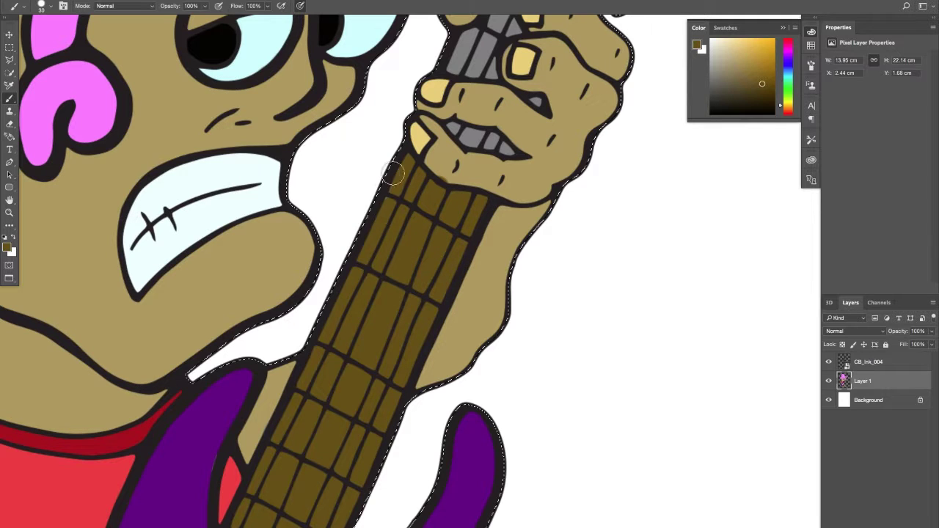
Fill the small pieces of fretboard visible between the fretting hand's fingers with the same brown.
{"action": "left_click", "coordinate": [445, 162], "text": "alt"}
{"action": "left_click", "coordinate": [434, 192], "text": "alt"}
{"action": "scroll", "coordinate": [440, 187], "scroll_direction": "up", "scroll_amount": 3}
{"action": "left_click_drag", "start_coordinate": [451, 180], "coordinate": [512, 206]}
{"action": "left_click", "coordinate": [537, 154]}
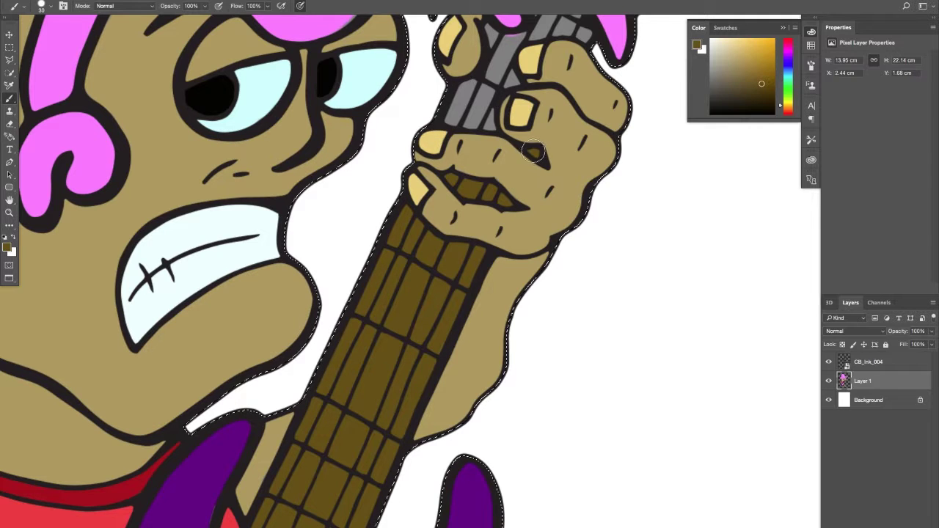
{"action": "left_click_drag", "start_coordinate": [534, 151], "coordinate": [527, 222]}
Resample the fretboard brown and fill the grey neck segments above the fretting hand, up to the tentacles.
{"action": "left_click", "coordinate": [530, 204], "text": "alt"}
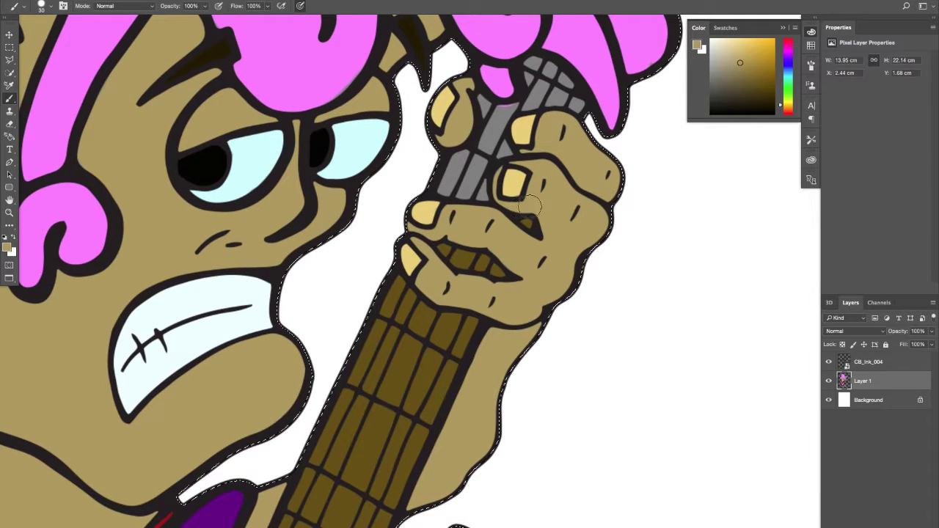
{"action": "left_click", "coordinate": [520, 218], "text": "alt"}
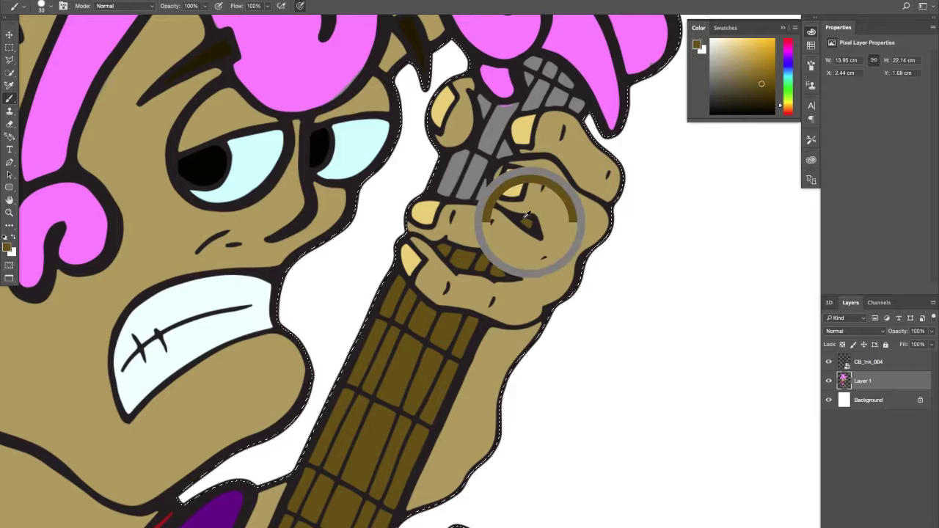
{"action": "left_click_drag", "start_coordinate": [451, 176], "coordinate": [470, 154]}
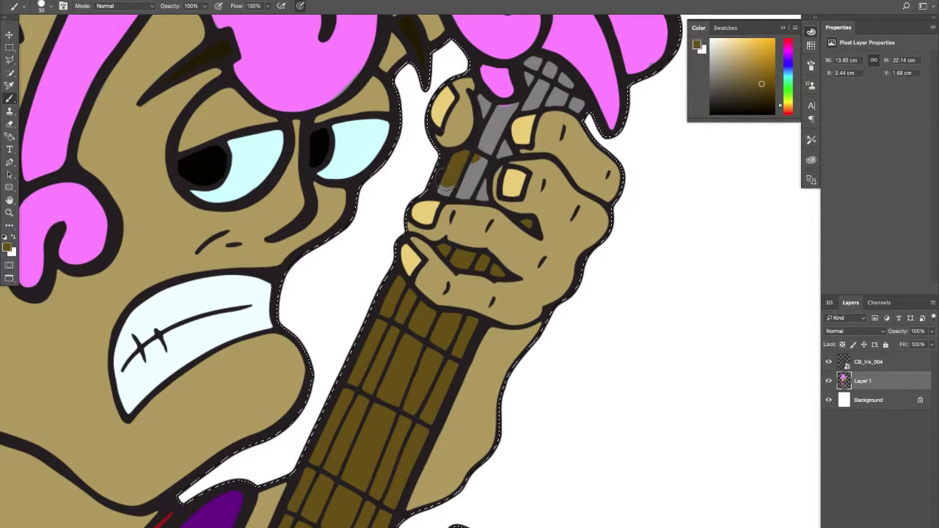
{"action": "mouse_move", "coordinate": [455, 189]}
{"action": "left_mouse_down"}
{"action": "mouse_move", "coordinate": [486, 197]}
{"action": "mouse_move", "coordinate": [466, 192]}
{"action": "mouse_move", "coordinate": [479, 197]}
{"action": "mouse_move", "coordinate": [488, 166]}
{"action": "mouse_move", "coordinate": [482, 195]}
{"action": "mouse_move", "coordinate": [490, 147]}
{"action": "mouse_move", "coordinate": [479, 163]}
{"action": "mouse_move", "coordinate": [493, 130]}
{"action": "mouse_move", "coordinate": [491, 153]}
{"action": "mouse_move", "coordinate": [508, 151]}
{"action": "mouse_move", "coordinate": [489, 119]}
{"action": "mouse_move", "coordinate": [488, 156]}
{"action": "mouse_move", "coordinate": [481, 137]}
{"action": "mouse_move", "coordinate": [496, 154]}
{"action": "mouse_move", "coordinate": [517, 145]}
{"action": "mouse_move", "coordinate": [495, 168]}
{"action": "mouse_move", "coordinate": [529, 140]}
{"action": "mouse_move", "coordinate": [559, 136]}
{"action": "mouse_move", "coordinate": [578, 146]}
{"action": "mouse_move", "coordinate": [560, 113]}
{"action": "mouse_move", "coordinate": [534, 102]}
{"action": "mouse_move", "coordinate": [550, 129]}
{"action": "left_mouse_up"}
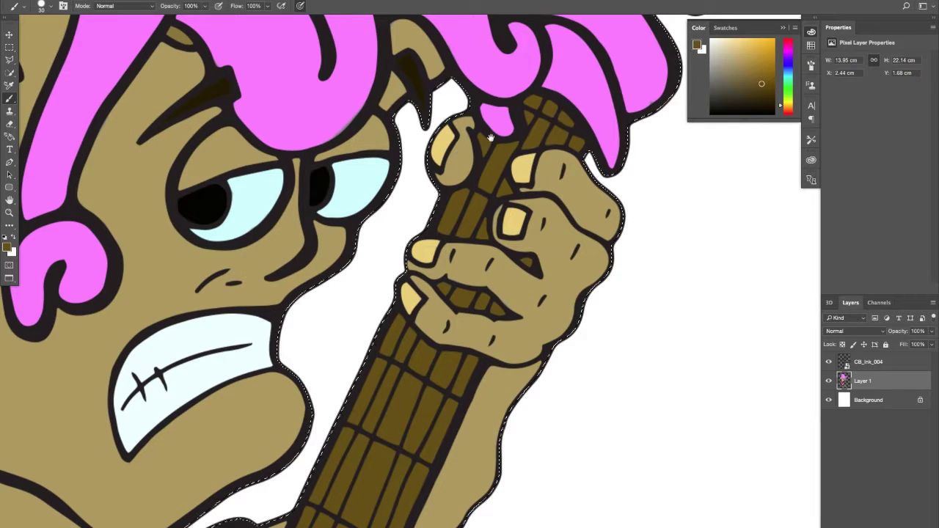
Fill the neck segments showing between the octopus tentacles and at the base of the headstock with the fretboard brown.
{"action": "left_click_drag", "start_coordinate": [490, 138], "coordinate": [385, 352]}
{"action": "mouse_move", "coordinate": [493, 146]}
{"action": "left_mouse_down"}
{"action": "mouse_move", "coordinate": [490, 163]}
{"action": "mouse_move", "coordinate": [542, 202]}
{"action": "mouse_move", "coordinate": [547, 190]}
{"action": "mouse_move", "coordinate": [522, 151]}
{"action": "mouse_move", "coordinate": [497, 135]}
{"action": "left_mouse_up"}
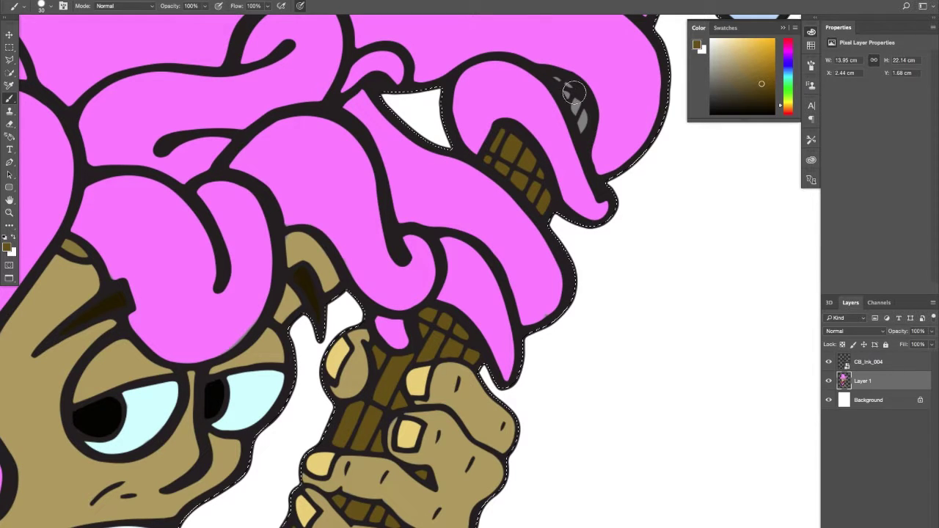
{"action": "mouse_move", "coordinate": [574, 91]}
{"action": "left_mouse_down"}
{"action": "mouse_move", "coordinate": [557, 77]}
{"action": "mouse_move", "coordinate": [584, 121]}
{"action": "mouse_move", "coordinate": [567, 87]}
{"action": "left_mouse_up"}
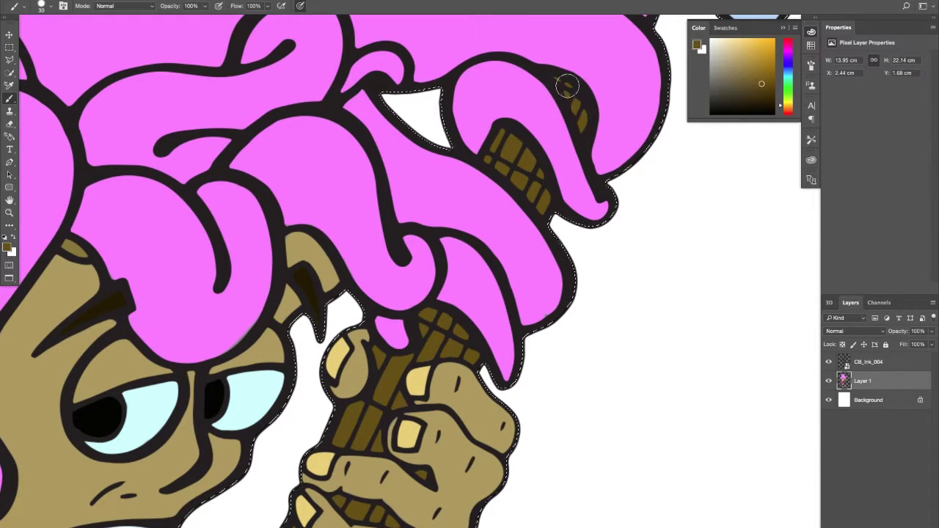
{"action": "scroll", "coordinate": [567, 86], "scroll_direction": "up", "scroll_amount": 10}
{"action": "scroll", "coordinate": [567, 87], "scroll_direction": "right", "scroll_amount": 4}
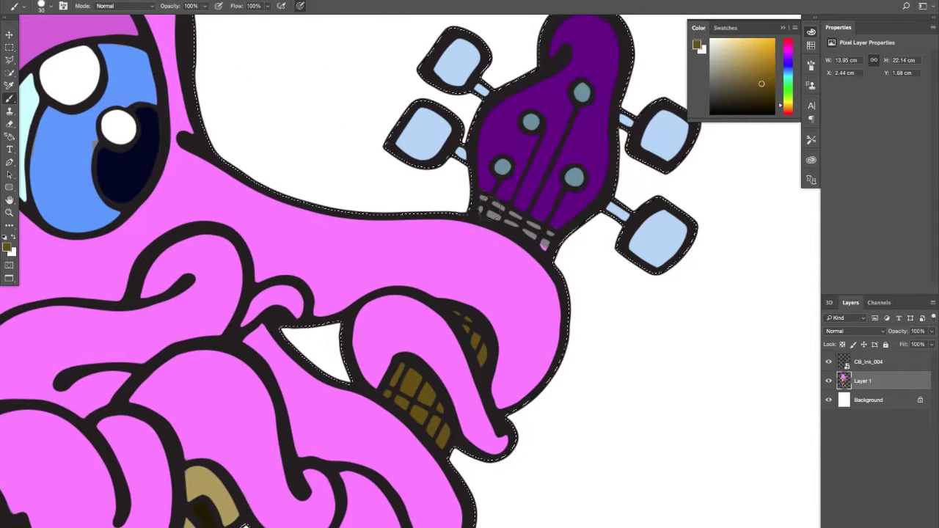
{"action": "left_click_drag", "start_coordinate": [480, 209], "coordinate": [565, 257]}
Add a new empty layer between the CB_Ink_004 line art and the flat colours on Layer 1.
{"action": "left_click_drag", "start_coordinate": [485, 267], "coordinate": [537, 209]}
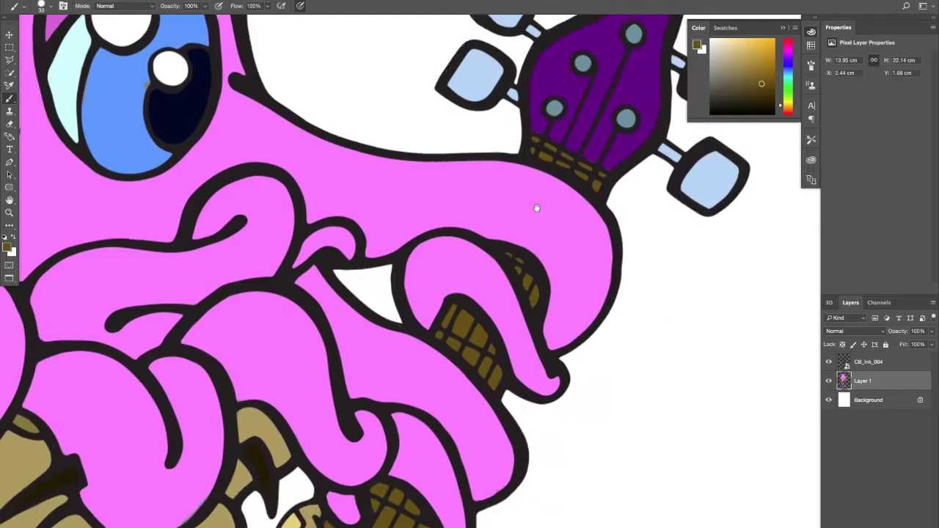
{"action": "key", "text": "z"}
{"action": "left_click_drag", "start_coordinate": [568, 273], "coordinate": [502, 332]}
{"action": "key", "text": "b"}
{"action": "mouse_move", "coordinate": [539, 396]}
{"action": "left_mouse_down"}
{"action": "mouse_move", "coordinate": [538, 247]}
{"action": "mouse_move", "coordinate": [526, 257]}
{"action": "mouse_move", "coordinate": [559, 240]}
{"action": "mouse_move", "coordinate": [600, 254]}
{"action": "mouse_move", "coordinate": [614, 350]}
{"action": "mouse_move", "coordinate": [553, 303]}
{"action": "mouse_move", "coordinate": [541, 309]}
{"action": "left_mouse_up"}
{"action": "key", "text": "z"}
{"action": "key", "text": "b"}
{"action": "key", "text": "z"}
{"action": "key", "text": "b"}
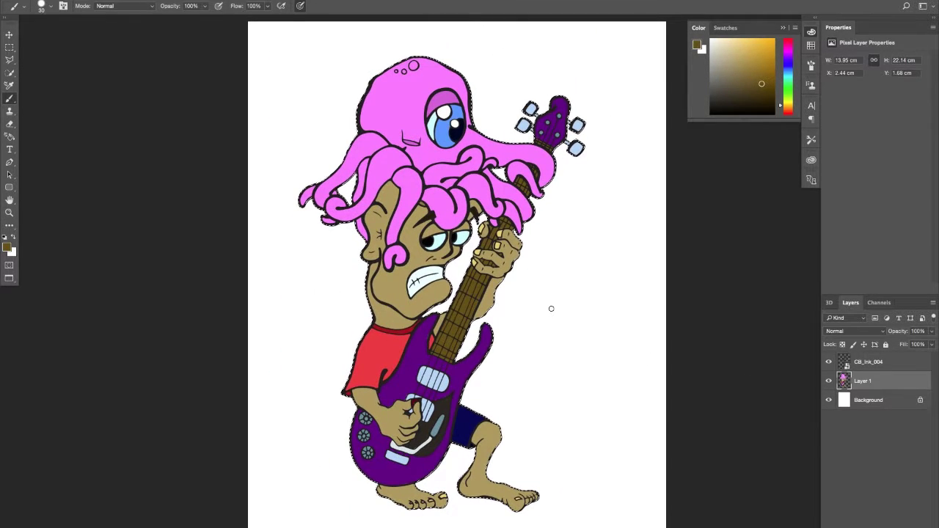
{"action": "left_click", "coordinate": [900, 491]}
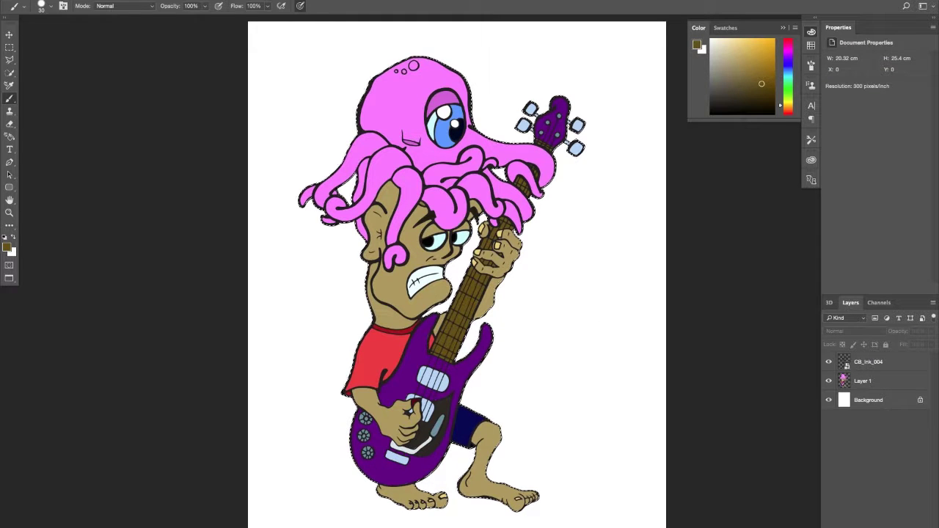
{"action": "left_click", "coordinate": [907, 526]}
{"action": "left_click_drag", "start_coordinate": [876, 367], "coordinate": [873, 397]}
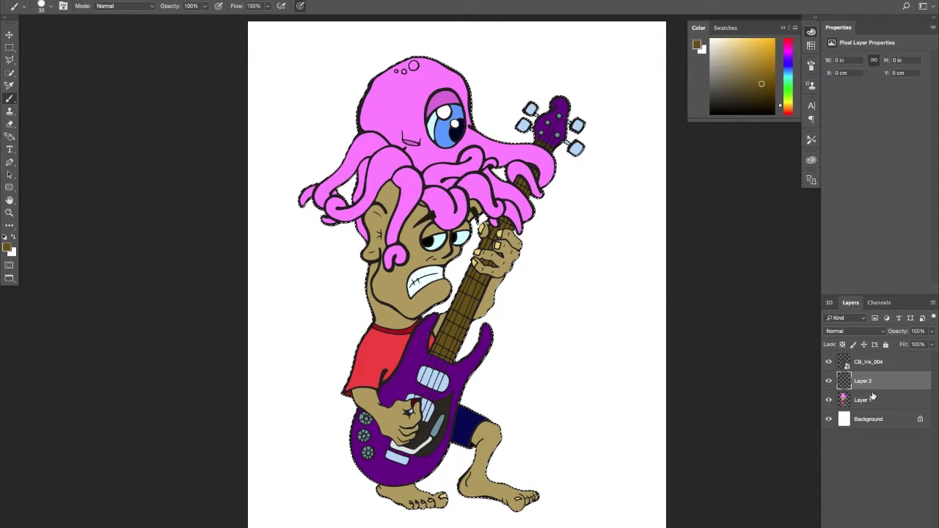
Reset to the default colours and set the foreground to a neutral grey with 50% brightness.
{"action": "left_click", "coordinate": [4, 238]}
{"action": "left_click", "coordinate": [9, 249]}
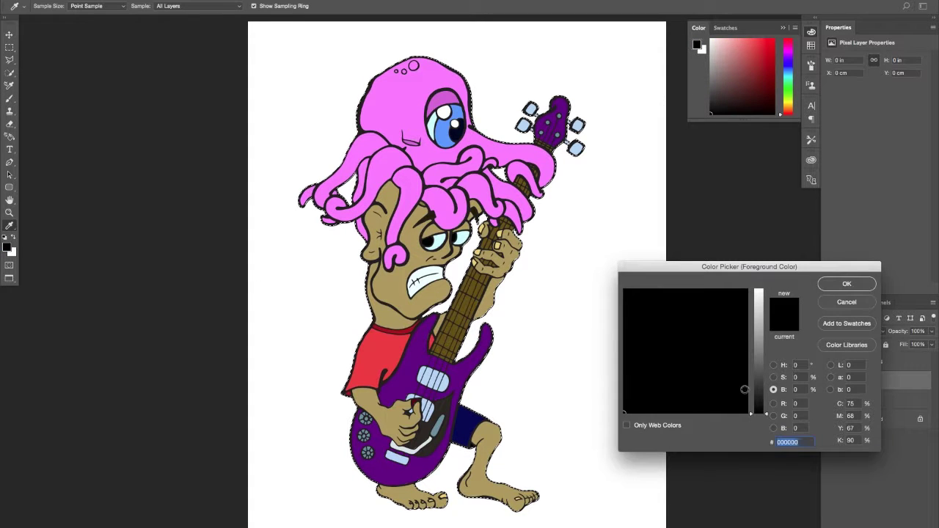
{"action": "type", "text": "100"}
{"action": "key", "text": "Return"}
{"action": "key", "text": "b"}
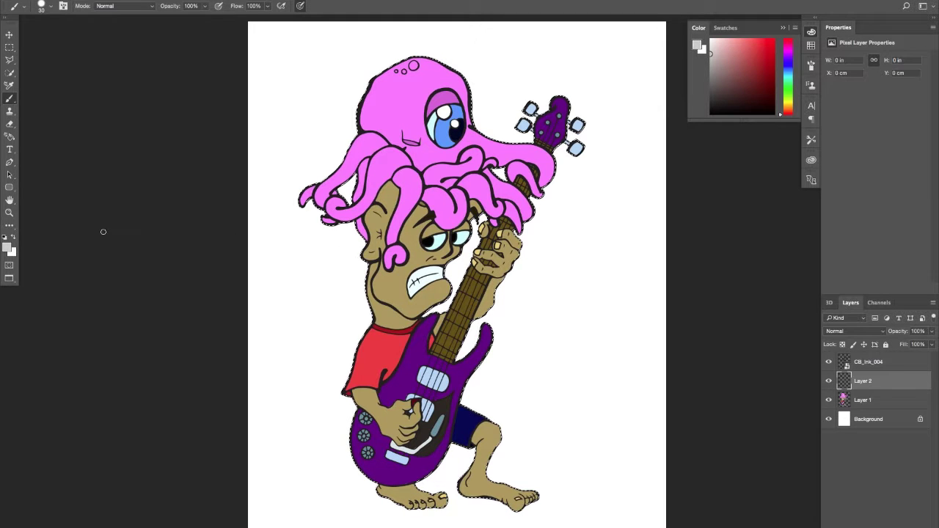
{"action": "left_click", "coordinate": [8, 249]}
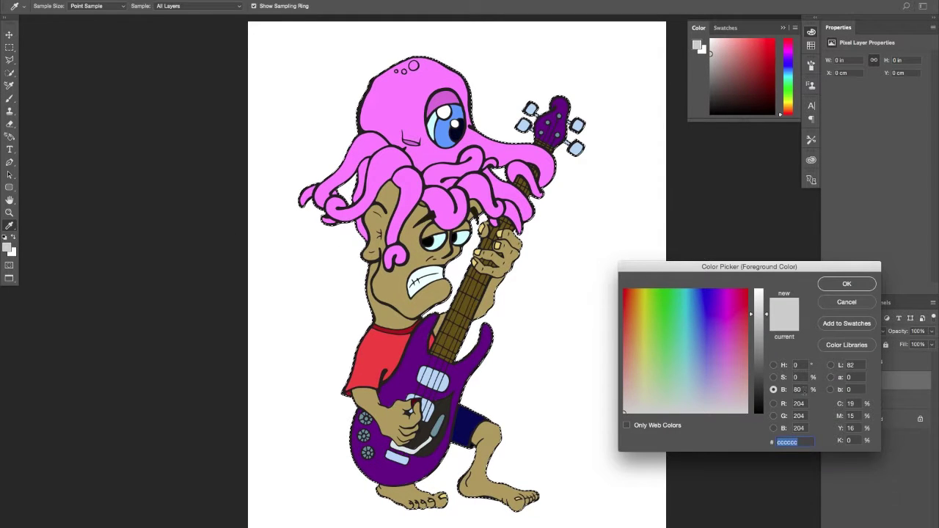
{"action": "type", "text": "50"}
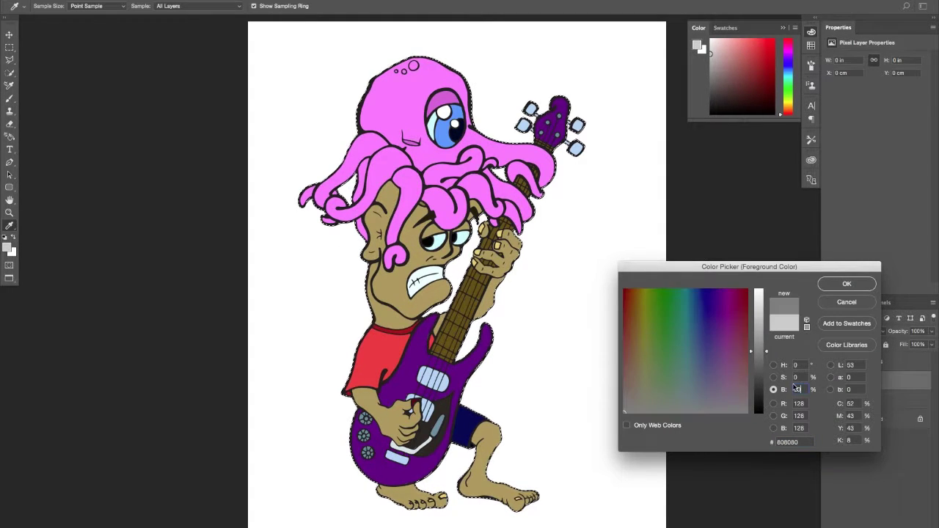
{"action": "key", "text": "Return"}
{"action": "key", "text": "b"}
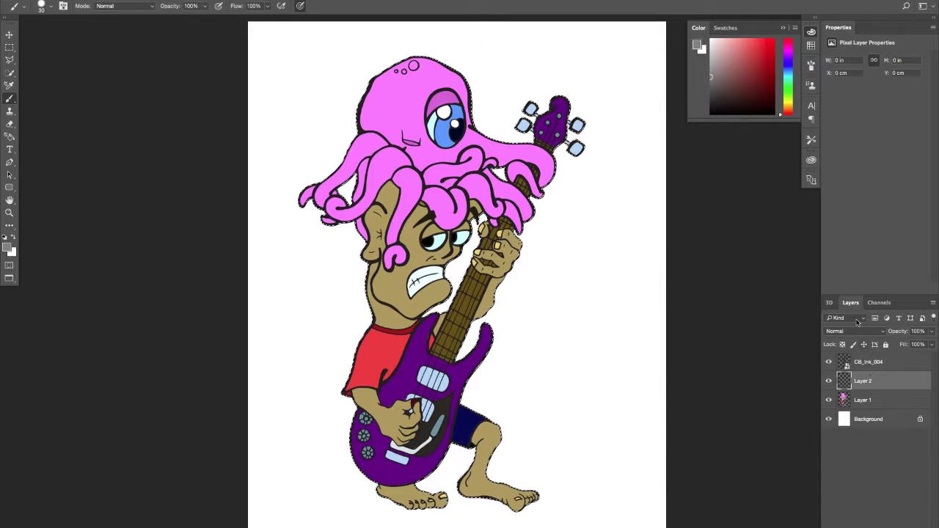
Set the blend mode of the new empty layer to Color Burn.
{"action": "left_click", "coordinate": [855, 333]}
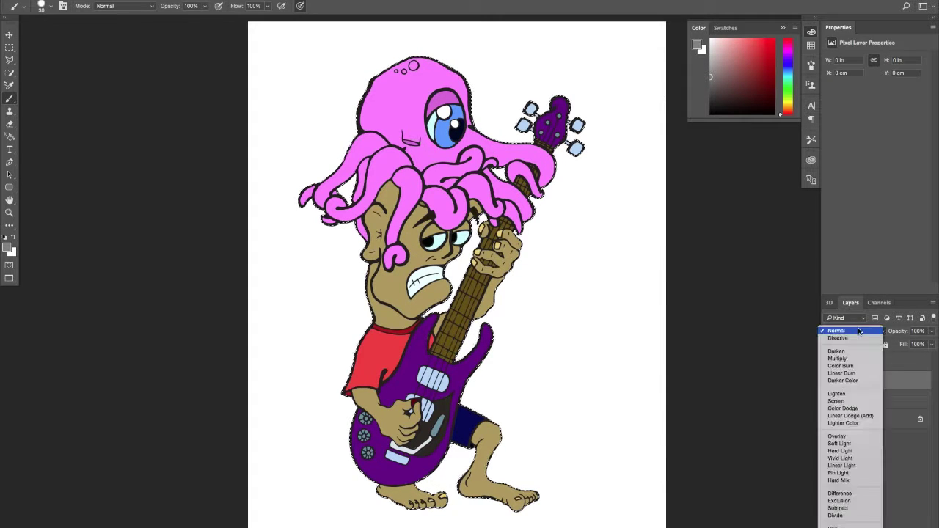
{"action": "left_click", "coordinate": [839, 363]}
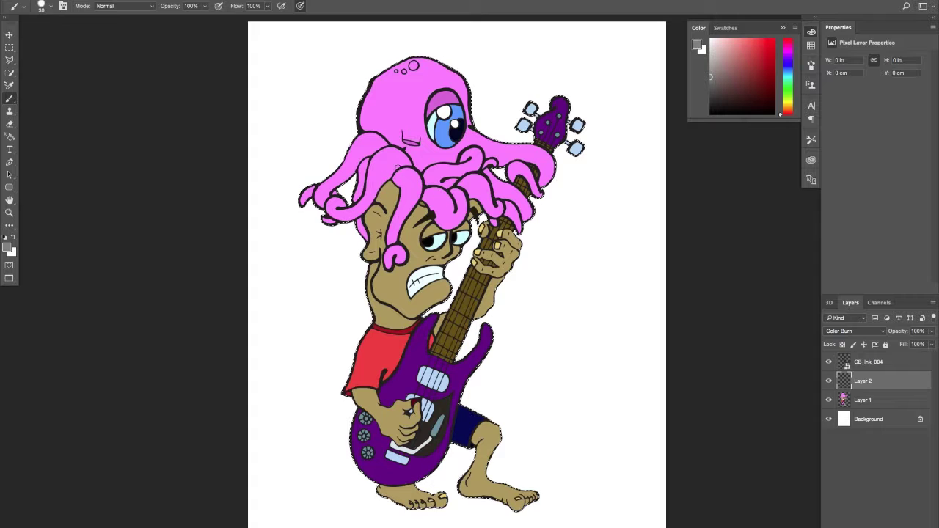
{"action": "left_click_drag", "start_coordinate": [499, 189], "coordinate": [468, 203]}
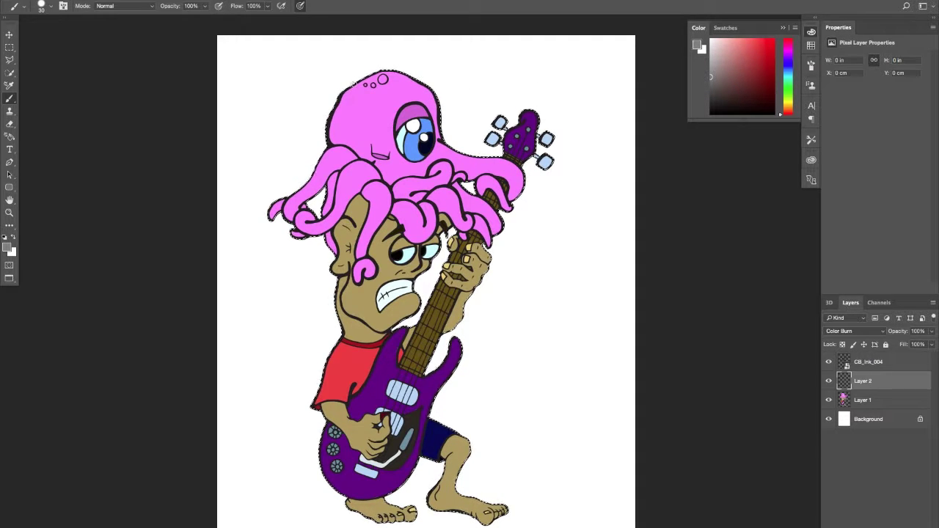
{"action": "key", "text": "z"}
{"action": "left_click_drag", "start_coordinate": [364, 125], "coordinate": [418, 125]}
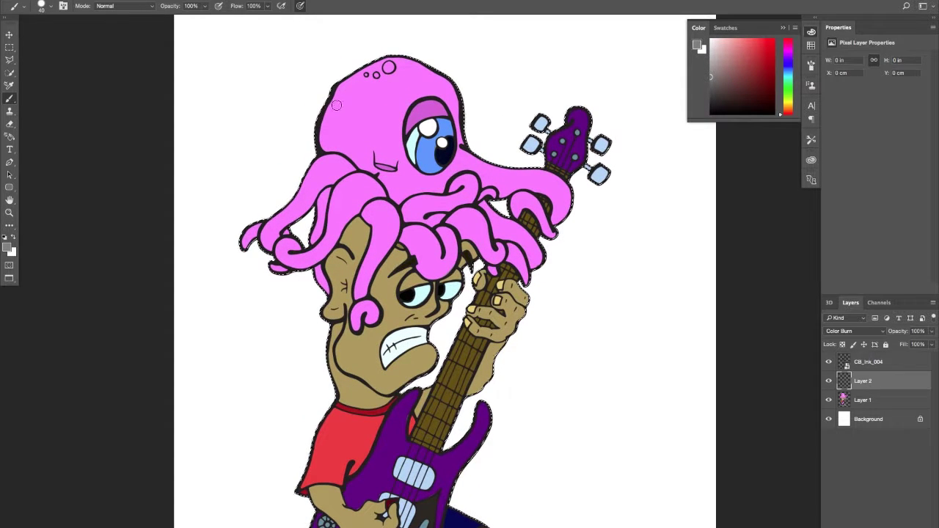
Soften the 70 px brush to about 41% hardness.
{"action": "left_click", "coordinate": [51, 6]}
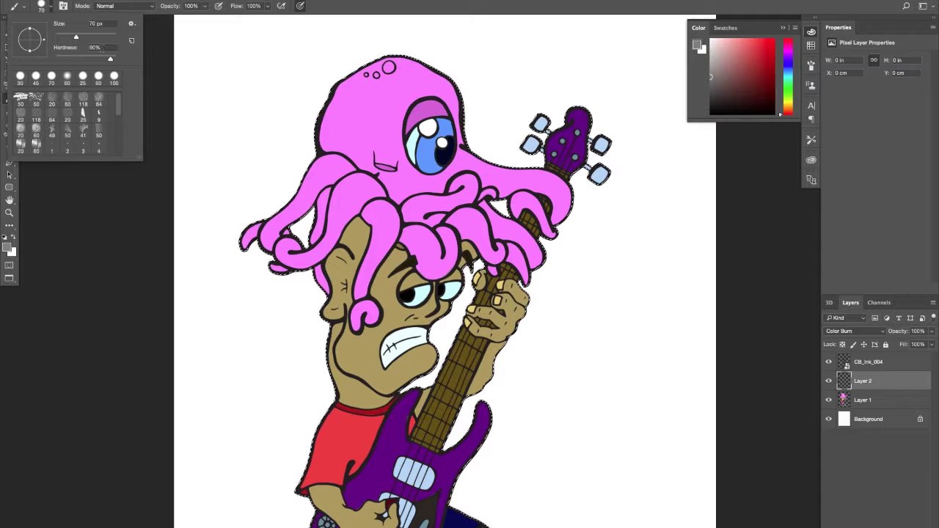
{"action": "left_click_drag", "start_coordinate": [109, 59], "coordinate": [81, 61]}
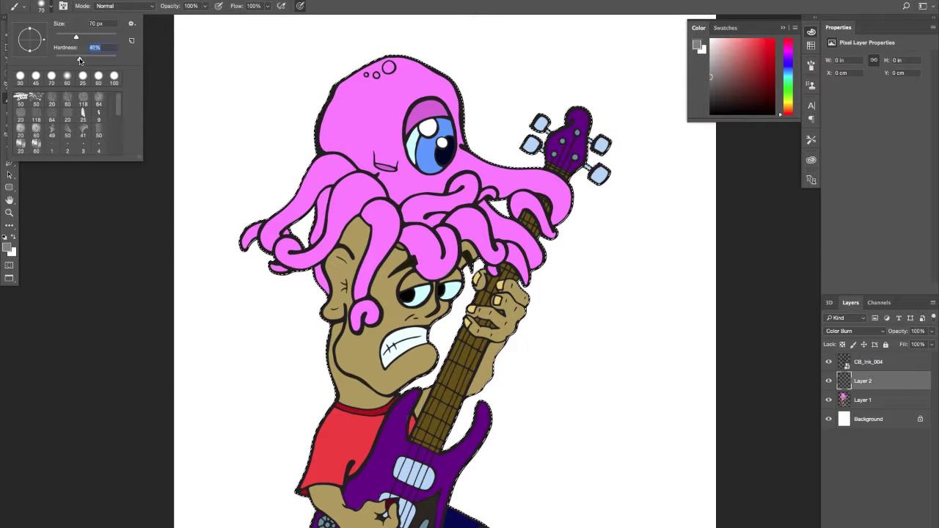
{"action": "left_click", "coordinate": [337, 70]}
Shade the back edge of the octopus head and the undersides of the outer tentacles hanging behind the guitarist's ear.
{"action": "mouse_move", "coordinate": [334, 115]}
{"action": "left_mouse_down"}
{"action": "mouse_move", "coordinate": [341, 83]}
{"action": "mouse_move", "coordinate": [344, 136]}
{"action": "left_mouse_up"}
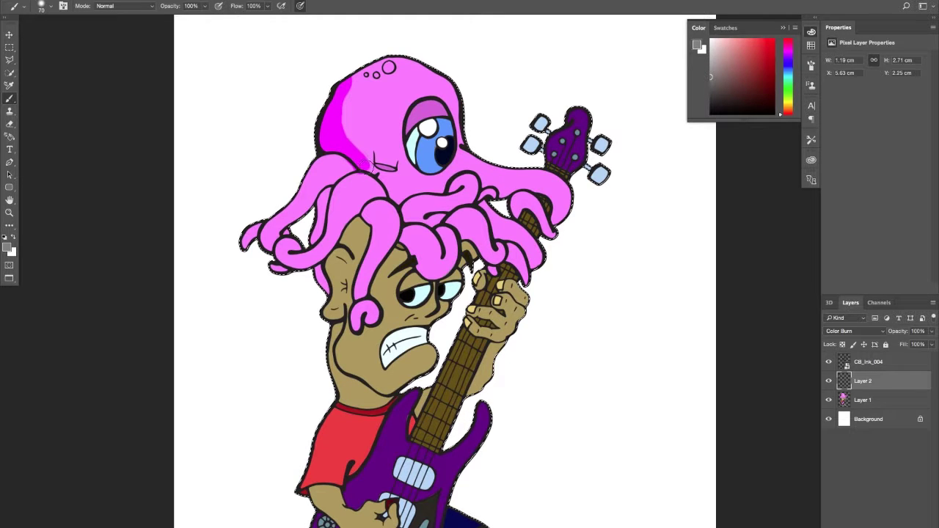
{"action": "left_click_drag", "start_coordinate": [367, 165], "coordinate": [375, 180]}
{"action": "mouse_move", "coordinate": [285, 234]}
{"action": "left_mouse_down"}
{"action": "mouse_move", "coordinate": [240, 252]}
{"action": "mouse_move", "coordinate": [283, 243]}
{"action": "left_mouse_up"}
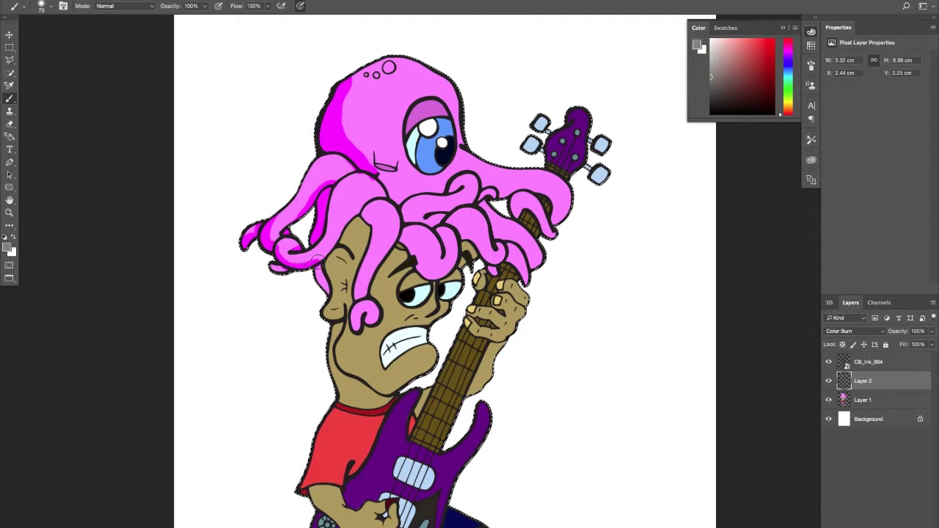
{"action": "mouse_move", "coordinate": [317, 262]}
{"action": "left_mouse_down"}
{"action": "mouse_move", "coordinate": [383, 196]}
{"action": "mouse_move", "coordinate": [339, 226]}
{"action": "mouse_move", "coordinate": [352, 221]}
{"action": "mouse_move", "coordinate": [321, 262]}
{"action": "mouse_move", "coordinate": [324, 293]}
{"action": "mouse_move", "coordinate": [310, 300]}
{"action": "mouse_move", "coordinate": [287, 270]}
{"action": "left_mouse_up"}
Shade the front tentacle and its curled tip, the inner ear, and the skin beneath the curl.
{"action": "key", "text": "space"}
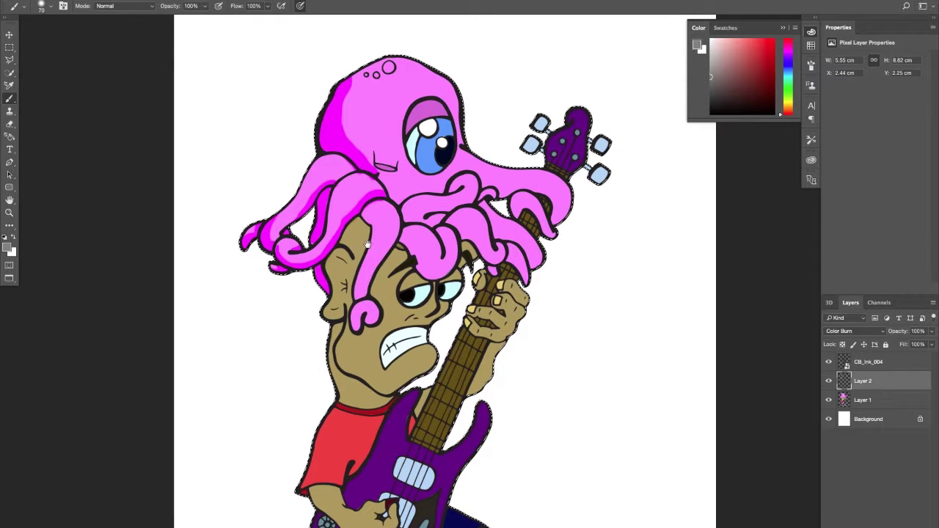
{"action": "left_click_drag", "start_coordinate": [367, 244], "coordinate": [304, 207]}
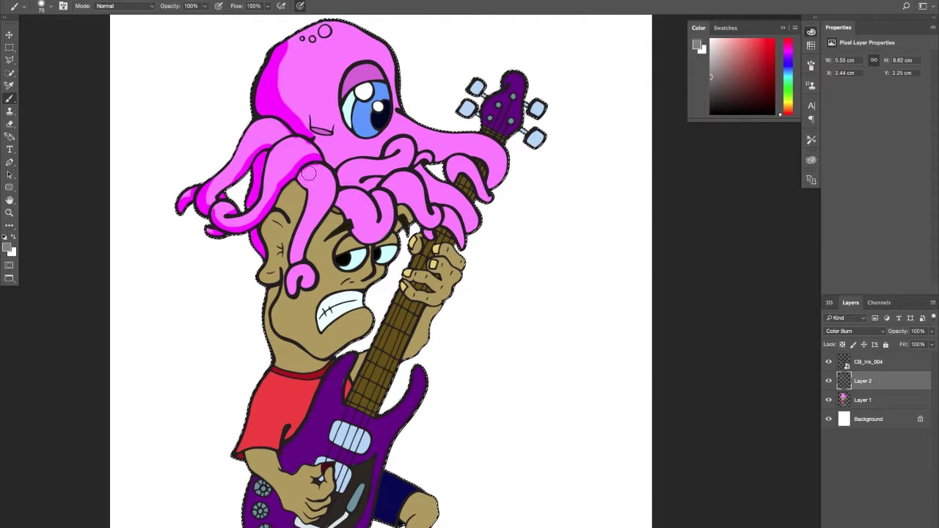
{"action": "mouse_move", "coordinate": [308, 173]}
{"action": "left_mouse_down"}
{"action": "mouse_move", "coordinate": [303, 185]}
{"action": "mouse_move", "coordinate": [326, 167]}
{"action": "mouse_move", "coordinate": [307, 188]}
{"action": "mouse_move", "coordinate": [310, 207]}
{"action": "mouse_move", "coordinate": [312, 188]}
{"action": "mouse_move", "coordinate": [300, 189]}
{"action": "mouse_move", "coordinate": [305, 203]}
{"action": "mouse_move", "coordinate": [296, 180]}
{"action": "mouse_move", "coordinate": [306, 194]}
{"action": "mouse_move", "coordinate": [295, 257]}
{"action": "mouse_move", "coordinate": [290, 244]}
{"action": "mouse_move", "coordinate": [292, 262]}
{"action": "mouse_move", "coordinate": [266, 277]}
{"action": "mouse_move", "coordinate": [269, 236]}
{"action": "left_mouse_up"}
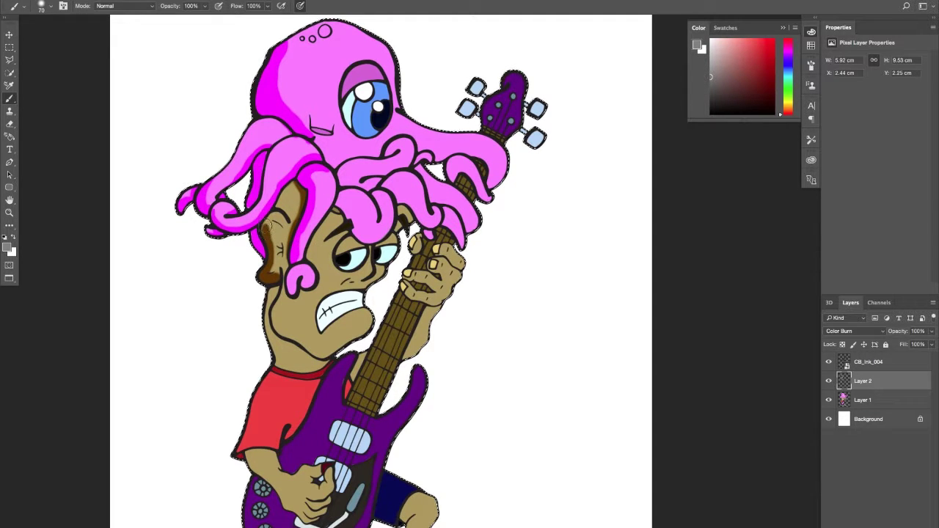
{"action": "left_click_drag", "start_coordinate": [277, 231], "coordinate": [285, 246]}
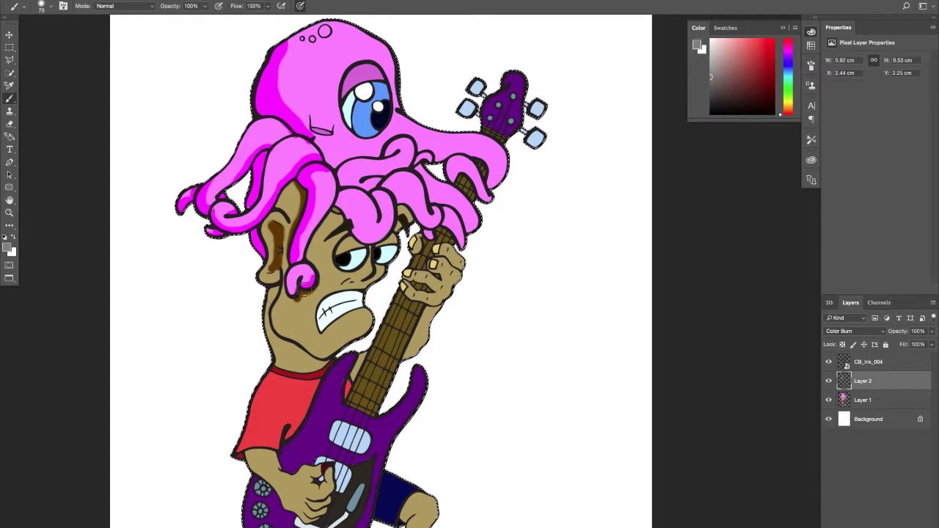
{"action": "left_click_drag", "start_coordinate": [302, 290], "coordinate": [295, 292]}
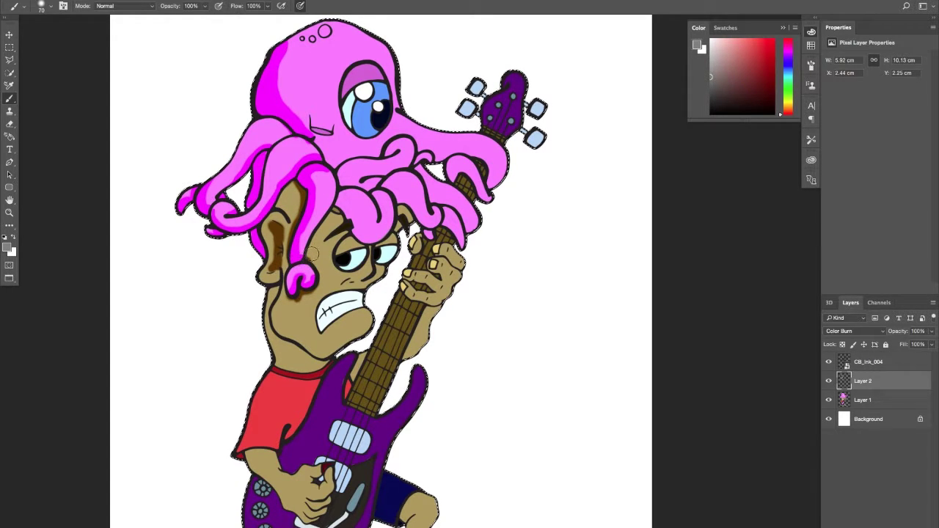
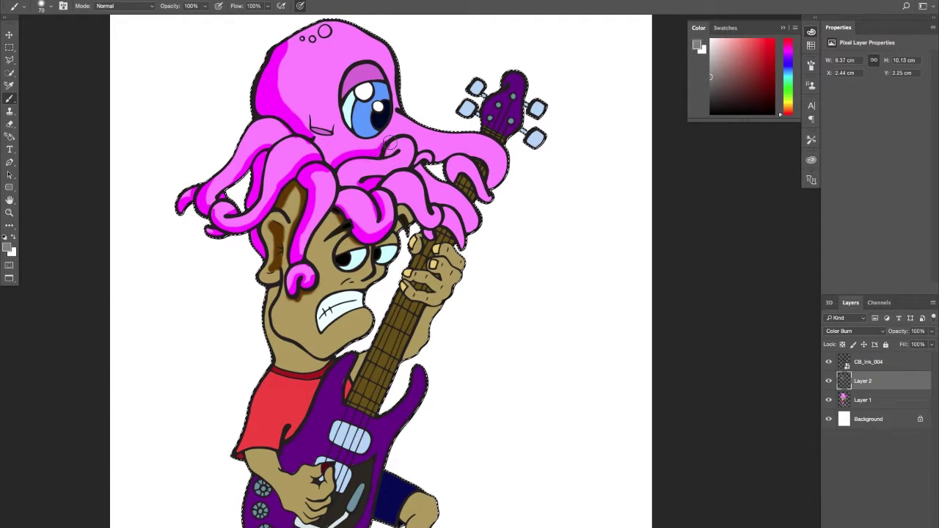
Shade the tentacles draped over the forehead and toward the guitar neck, including their shadow on the fretboard.
{"action": "left_click_drag", "start_coordinate": [392, 143], "coordinate": [408, 174]}
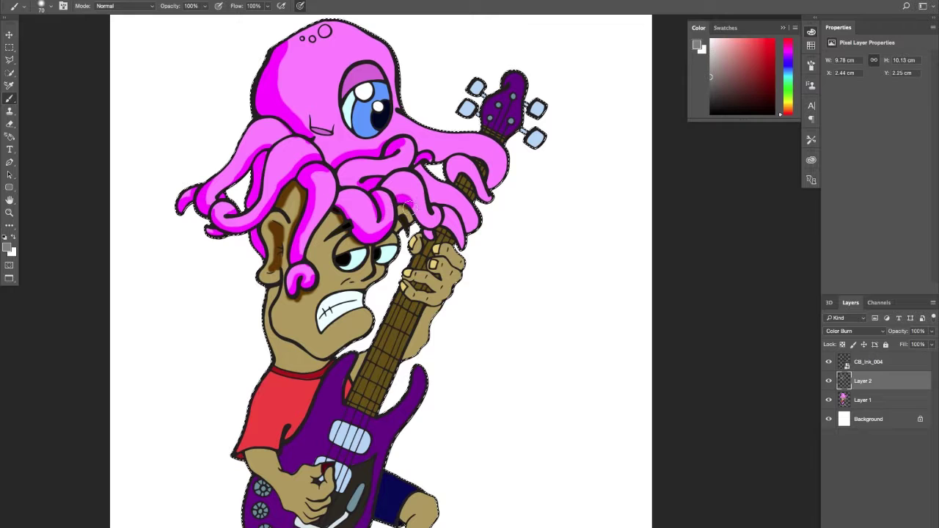
{"action": "mouse_move", "coordinate": [441, 216]}
{"action": "left_mouse_down"}
{"action": "mouse_move", "coordinate": [430, 210]}
{"action": "mouse_move", "coordinate": [465, 233]}
{"action": "left_mouse_up"}
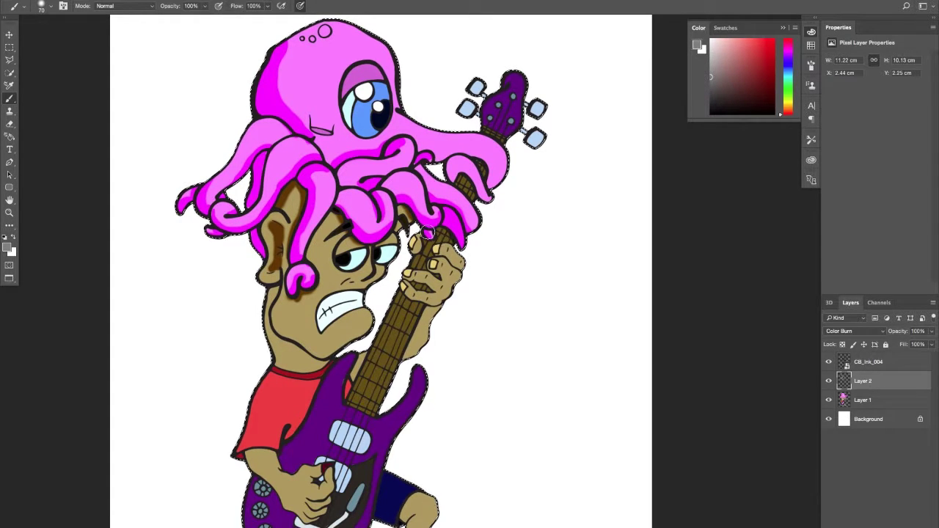
{"action": "left_click_drag", "start_coordinate": [522, 193], "coordinate": [508, 213]}
{"action": "left_click_drag", "start_coordinate": [447, 197], "coordinate": [462, 216]}
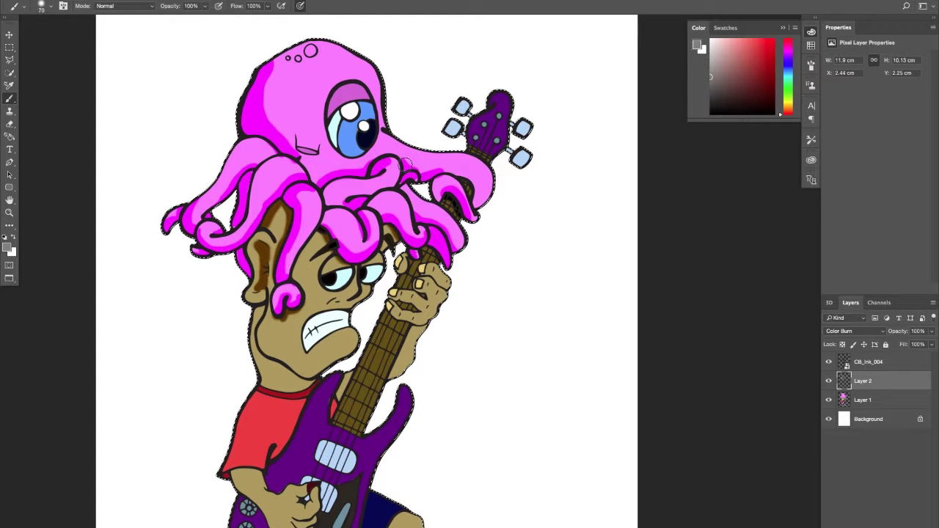
Shade the underside of the long tentacle reaching out and wrapping around the guitar neck below the headstock.
{"action": "left_click_drag", "start_coordinate": [406, 164], "coordinate": [477, 179]}
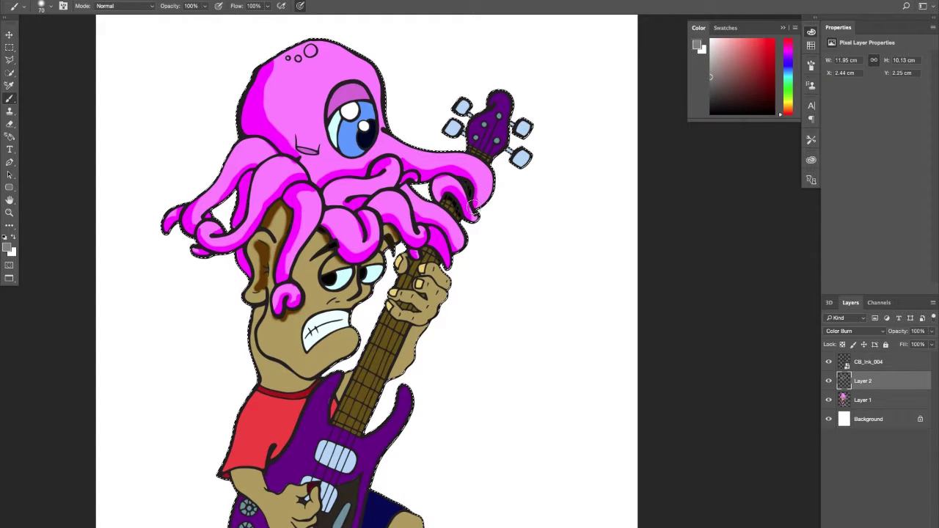
{"action": "key", "text": "z"}
{"action": "left_click", "coordinate": [484, 179]}
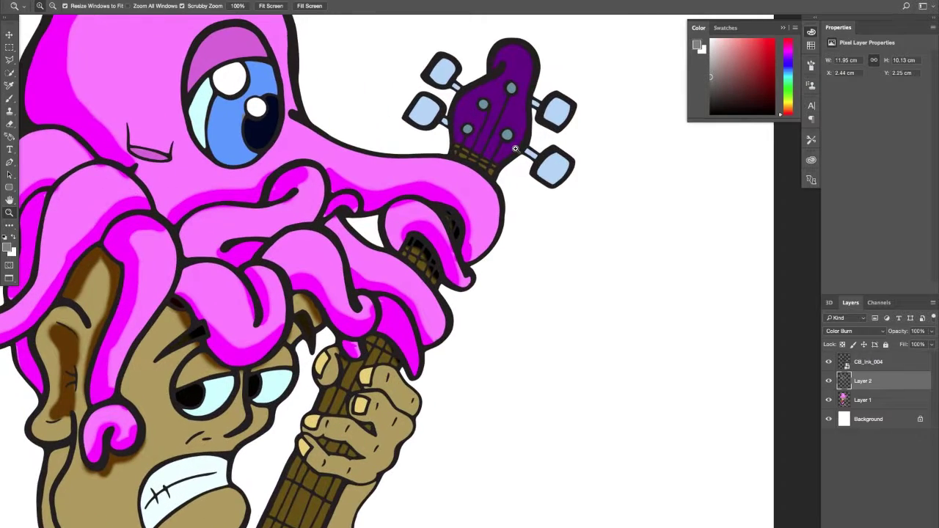
{"action": "key", "text": "b"}
{"action": "left_click_drag", "start_coordinate": [436, 205], "coordinate": [484, 182]}
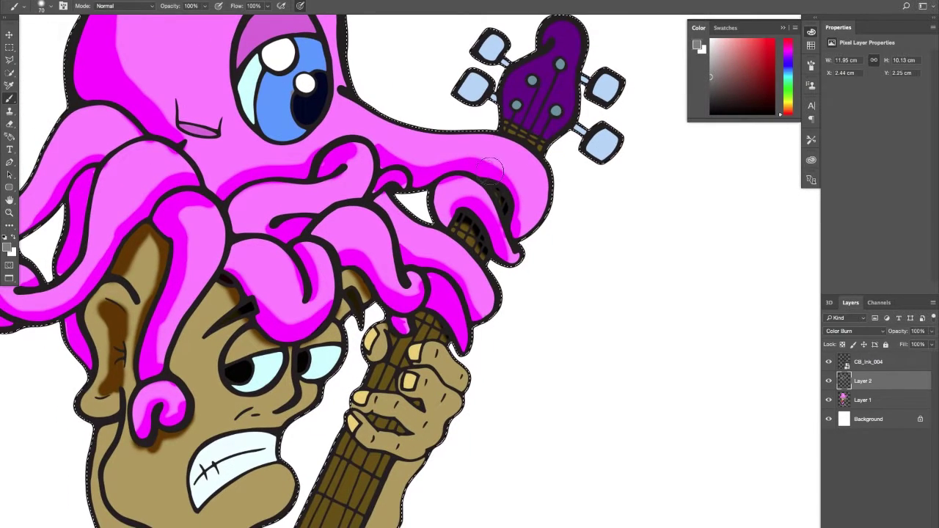
Shade the lower part of the octopus's eye, the skin around it and the small mouth.
{"action": "scroll", "coordinate": [503, 208], "scroll_direction": "up", "scroll_amount": 4}
{"action": "scroll", "coordinate": [440, 198], "scroll_direction": "left", "scroll_amount": 2}
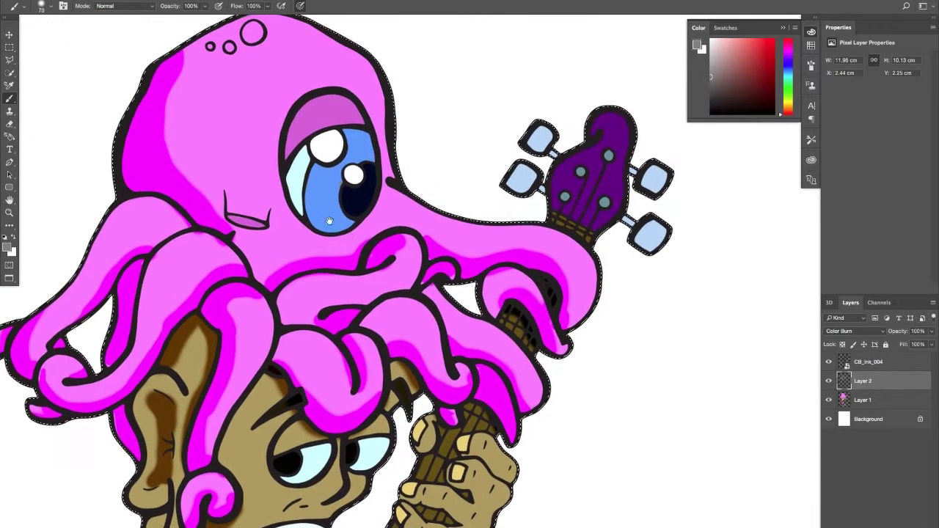
{"action": "mouse_move", "coordinate": [277, 177]}
{"action": "left_mouse_down"}
{"action": "mouse_move", "coordinate": [343, 229]}
{"action": "mouse_move", "coordinate": [355, 223]}
{"action": "mouse_move", "coordinate": [326, 235]}
{"action": "mouse_move", "coordinate": [286, 191]}
{"action": "mouse_move", "coordinate": [334, 231]}
{"action": "mouse_move", "coordinate": [367, 210]}
{"action": "mouse_move", "coordinate": [327, 232]}
{"action": "mouse_move", "coordinate": [289, 200]}
{"action": "mouse_move", "coordinate": [292, 121]}
{"action": "mouse_move", "coordinate": [280, 155]}
{"action": "mouse_move", "coordinate": [305, 158]}
{"action": "left_mouse_up"}
{"action": "mouse_move", "coordinate": [258, 227]}
{"action": "left_mouse_down"}
{"action": "mouse_move", "coordinate": [280, 226]}
{"action": "mouse_move", "coordinate": [236, 224]}
{"action": "left_mouse_up"}
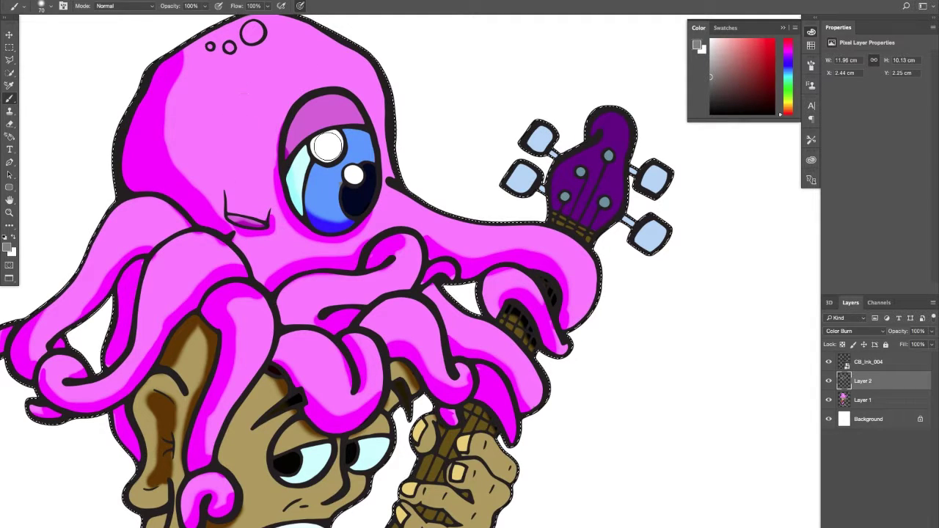
Shade the skin around the guitarist's eyes, the underside of the chin and jaw, and the neck.
{"action": "left_click_drag", "start_coordinate": [334, 299], "coordinate": [315, 136]}
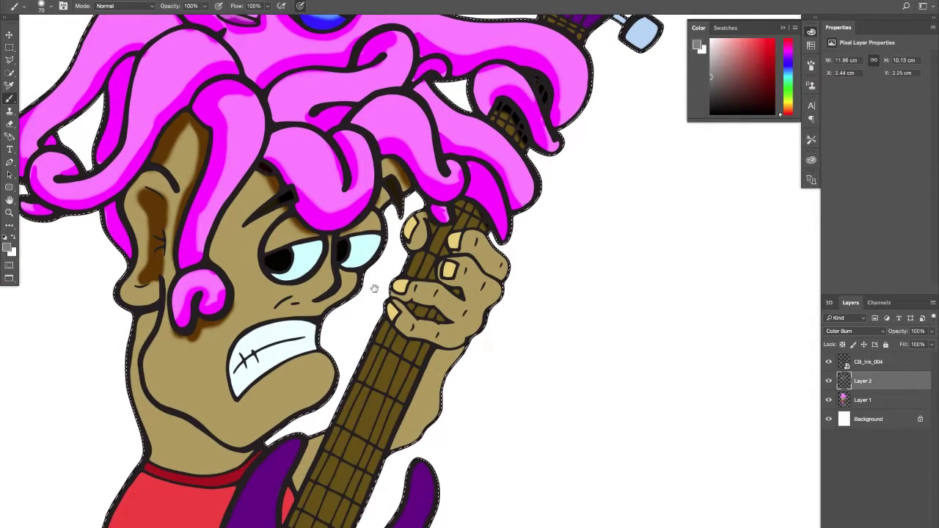
{"action": "mouse_move", "coordinate": [299, 284]}
{"action": "left_mouse_down"}
{"action": "mouse_move", "coordinate": [317, 245]}
{"action": "mouse_move", "coordinate": [265, 196]}
{"action": "mouse_move", "coordinate": [267, 231]}
{"action": "mouse_move", "coordinate": [284, 192]}
{"action": "mouse_move", "coordinate": [279, 238]}
{"action": "mouse_move", "coordinate": [384, 229]}
{"action": "left_mouse_up"}
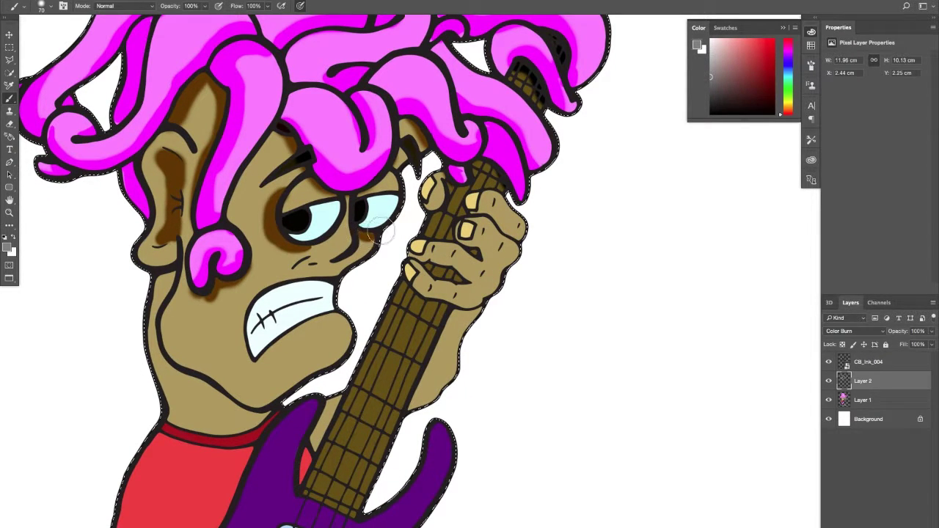
{"action": "left_click_drag", "start_coordinate": [305, 334], "coordinate": [330, 272]}
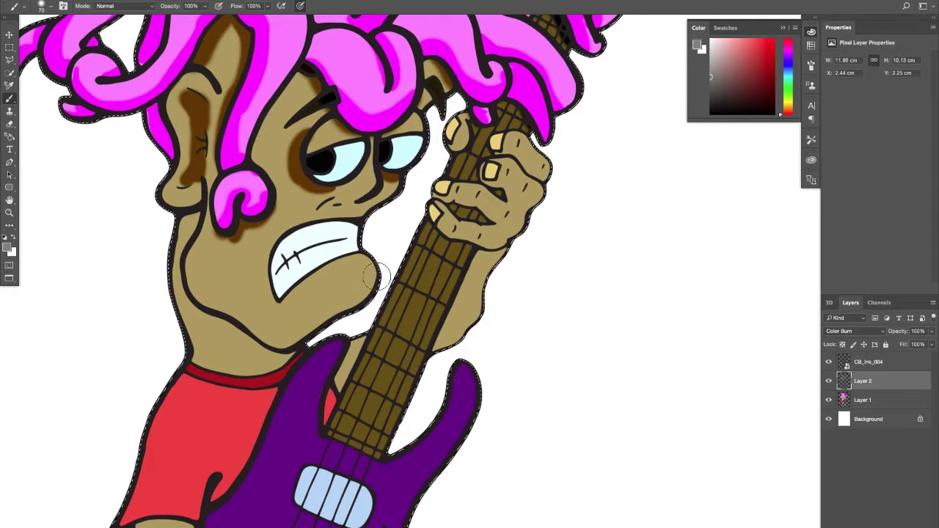
{"action": "mouse_move", "coordinate": [320, 323]}
{"action": "left_mouse_down"}
{"action": "mouse_move", "coordinate": [326, 317]}
{"action": "mouse_move", "coordinate": [319, 337]}
{"action": "mouse_move", "coordinate": [275, 347]}
{"action": "mouse_move", "coordinate": [249, 334]}
{"action": "left_mouse_up"}
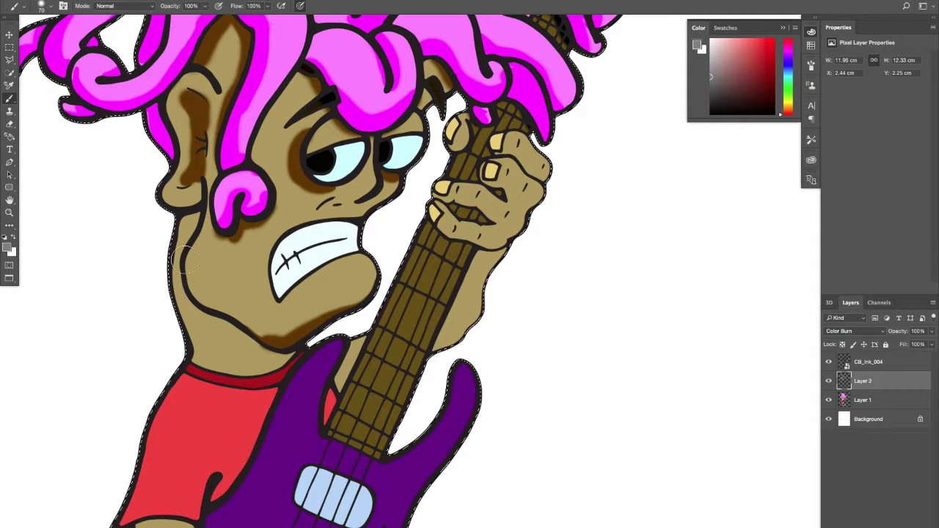
{"action": "mouse_move", "coordinate": [173, 219]}
{"action": "left_mouse_down"}
{"action": "mouse_move", "coordinate": [196, 217]}
{"action": "mouse_move", "coordinate": [176, 266]}
{"action": "mouse_move", "coordinate": [189, 223]}
{"action": "mouse_move", "coordinate": [180, 247]}
{"action": "mouse_move", "coordinate": [185, 295]}
{"action": "mouse_move", "coordinate": [269, 351]}
{"action": "mouse_move", "coordinate": [294, 341]}
{"action": "mouse_move", "coordinate": [284, 352]}
{"action": "mouse_move", "coordinate": [236, 354]}
{"action": "mouse_move", "coordinate": [182, 308]}
{"action": "mouse_move", "coordinate": [240, 344]}
{"action": "mouse_move", "coordinate": [192, 332]}
{"action": "mouse_move", "coordinate": [226, 350]}
{"action": "mouse_move", "coordinate": [282, 344]}
{"action": "left_mouse_up"}
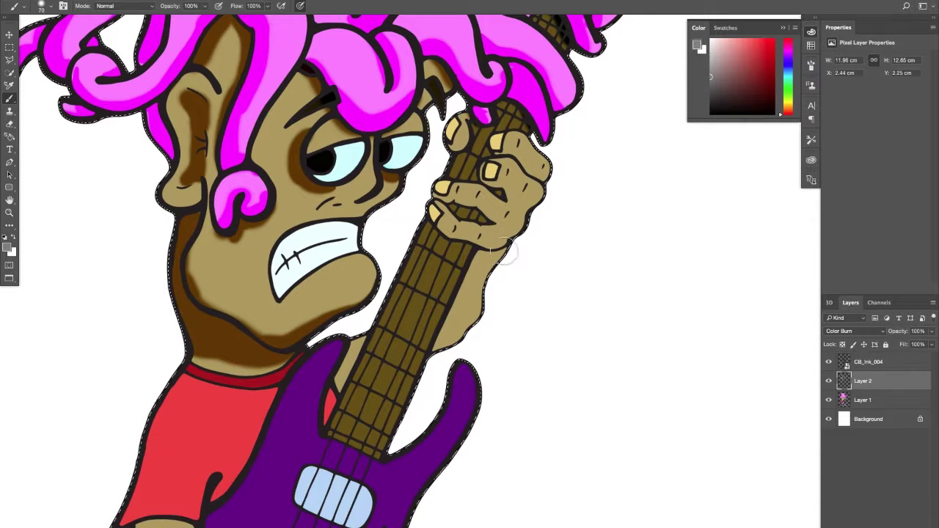
Shade the fingers and nails of the fretting hand, its shadow on the fretboard, and the forearm below it.
{"action": "left_click_drag", "start_coordinate": [467, 218], "coordinate": [456, 245]}
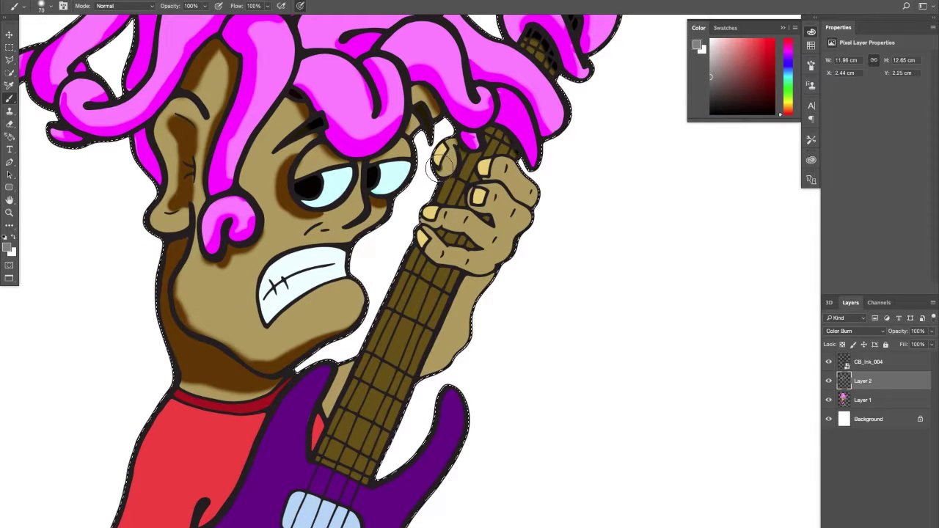
{"action": "mouse_move", "coordinate": [487, 174]}
{"action": "left_mouse_down"}
{"action": "mouse_move", "coordinate": [527, 203]}
{"action": "mouse_move", "coordinate": [523, 213]}
{"action": "left_mouse_up"}
{"action": "mouse_move", "coordinate": [490, 180]}
{"action": "left_mouse_down"}
{"action": "mouse_move", "coordinate": [484, 189]}
{"action": "mouse_move", "coordinate": [533, 220]}
{"action": "left_mouse_up"}
{"action": "left_click_drag", "start_coordinate": [480, 193], "coordinate": [493, 227]}
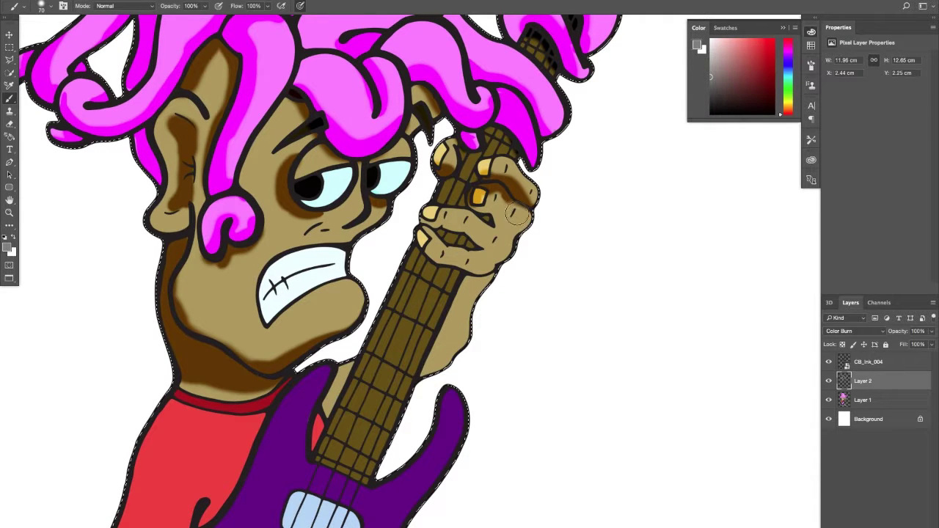
{"action": "mouse_move", "coordinate": [496, 195]}
{"action": "left_mouse_down"}
{"action": "mouse_move", "coordinate": [476, 208]}
{"action": "mouse_move", "coordinate": [483, 197]}
{"action": "mouse_move", "coordinate": [409, 221]}
{"action": "mouse_move", "coordinate": [470, 214]}
{"action": "mouse_move", "coordinate": [471, 194]}
{"action": "mouse_move", "coordinate": [505, 235]}
{"action": "mouse_move", "coordinate": [427, 217]}
{"action": "mouse_move", "coordinate": [476, 241]}
{"action": "left_mouse_up"}
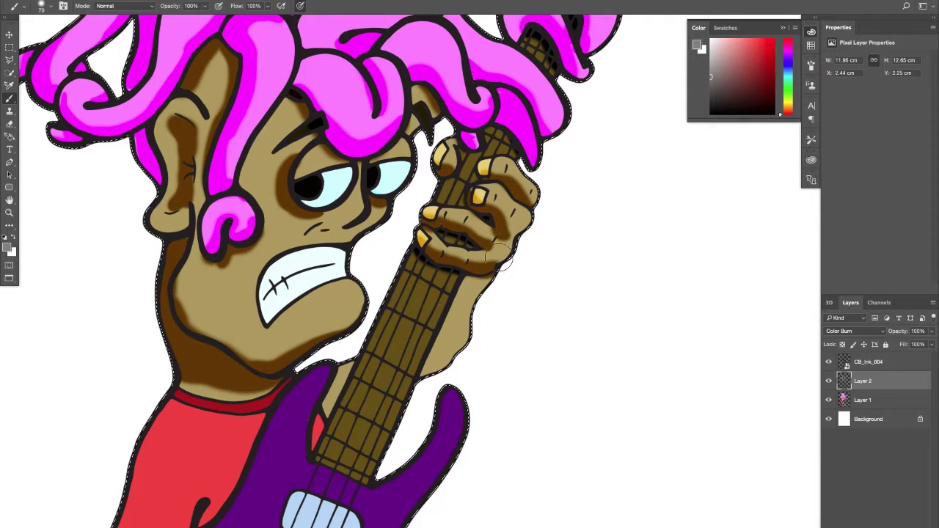
{"action": "mouse_move", "coordinate": [466, 281]}
{"action": "left_mouse_down"}
{"action": "mouse_move", "coordinate": [435, 350]}
{"action": "mouse_move", "coordinate": [426, 358]}
{"action": "mouse_move", "coordinate": [456, 297]}
{"action": "mouse_move", "coordinate": [408, 379]}
{"action": "mouse_move", "coordinate": [439, 348]}
{"action": "mouse_move", "coordinate": [363, 394]}
{"action": "mouse_move", "coordinate": [429, 375]}
{"action": "mouse_move", "coordinate": [463, 353]}
{"action": "mouse_move", "coordinate": [423, 377]}
{"action": "left_mouse_up"}
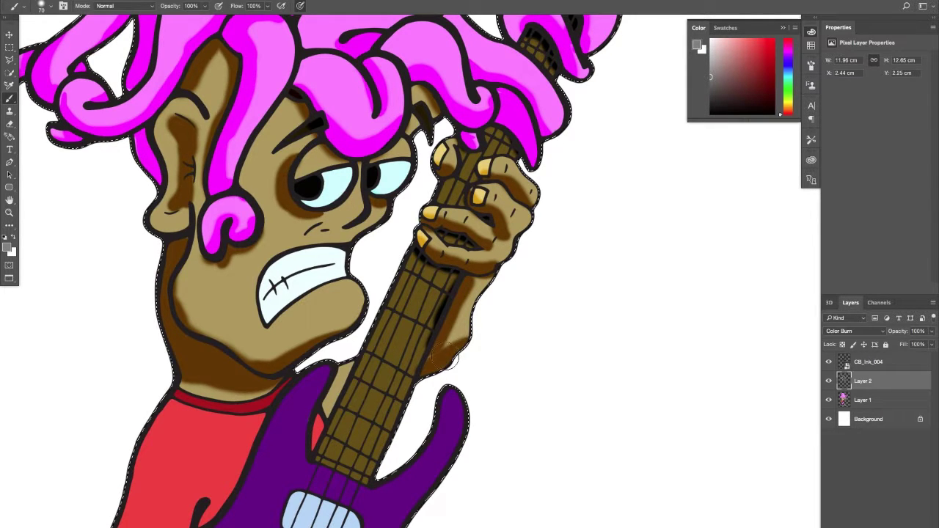
Shade the bits of arm and red shirt showing between the guitar's upper horn and the fretboard, undoing one stray stroke.
{"action": "left_click_drag", "start_coordinate": [469, 303], "coordinate": [546, 150]}
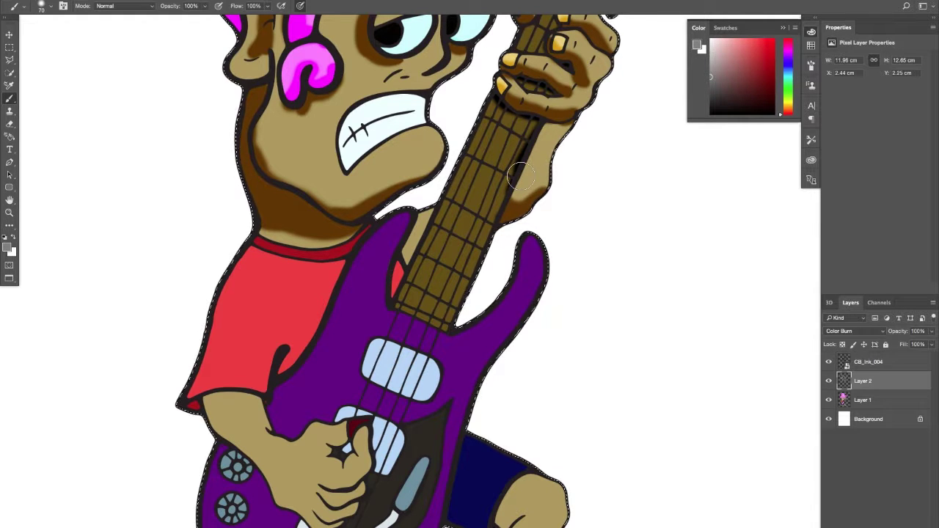
{"action": "left_click_drag", "start_coordinate": [410, 262], "coordinate": [410, 264]}
{"action": "key", "text": "super+z"}
{"action": "key", "text": "space"}
{"action": "left_click_drag", "start_coordinate": [271, 265], "coordinate": [377, 156]}
{"action": "left_click_drag", "start_coordinate": [445, 135], "coordinate": [435, 168]}
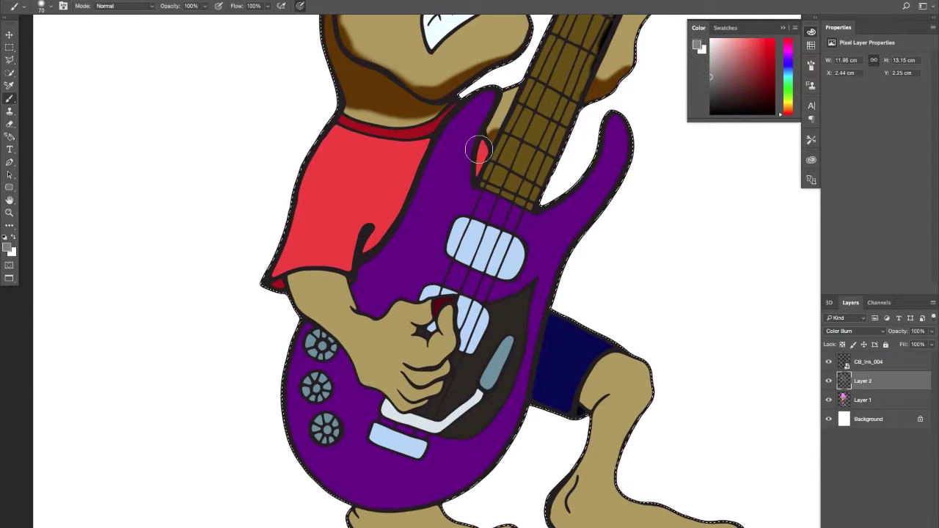
{"action": "left_click_drag", "start_coordinate": [480, 140], "coordinate": [476, 168]}
Shade the red shirt along its armpit fold, collar, outer edge and sleeve hem, plus the base of the neck.
{"action": "mouse_move", "coordinate": [410, 225]}
{"action": "left_mouse_down"}
{"action": "mouse_move", "coordinate": [370, 234]}
{"action": "mouse_move", "coordinate": [365, 246]}
{"action": "mouse_move", "coordinate": [378, 227]}
{"action": "left_mouse_up"}
{"action": "mouse_move", "coordinate": [288, 280]}
{"action": "left_mouse_down"}
{"action": "mouse_move", "coordinate": [369, 379]}
{"action": "mouse_move", "coordinate": [404, 403]}
{"action": "mouse_move", "coordinate": [426, 403]}
{"action": "mouse_move", "coordinate": [403, 405]}
{"action": "mouse_move", "coordinate": [440, 388]}
{"action": "mouse_move", "coordinate": [414, 370]}
{"action": "mouse_move", "coordinate": [451, 360]}
{"action": "mouse_move", "coordinate": [412, 369]}
{"action": "mouse_move", "coordinate": [406, 387]}
{"action": "mouse_move", "coordinate": [434, 387]}
{"action": "mouse_move", "coordinate": [458, 326]}
{"action": "mouse_move", "coordinate": [476, 391]}
{"action": "mouse_move", "coordinate": [462, 348]}
{"action": "mouse_move", "coordinate": [407, 414]}
{"action": "mouse_move", "coordinate": [395, 415]}
{"action": "mouse_move", "coordinate": [411, 360]}
{"action": "mouse_move", "coordinate": [383, 383]}
{"action": "mouse_move", "coordinate": [366, 378]}
{"action": "mouse_move", "coordinate": [342, 320]}
{"action": "mouse_move", "coordinate": [357, 373]}
{"action": "left_mouse_up"}
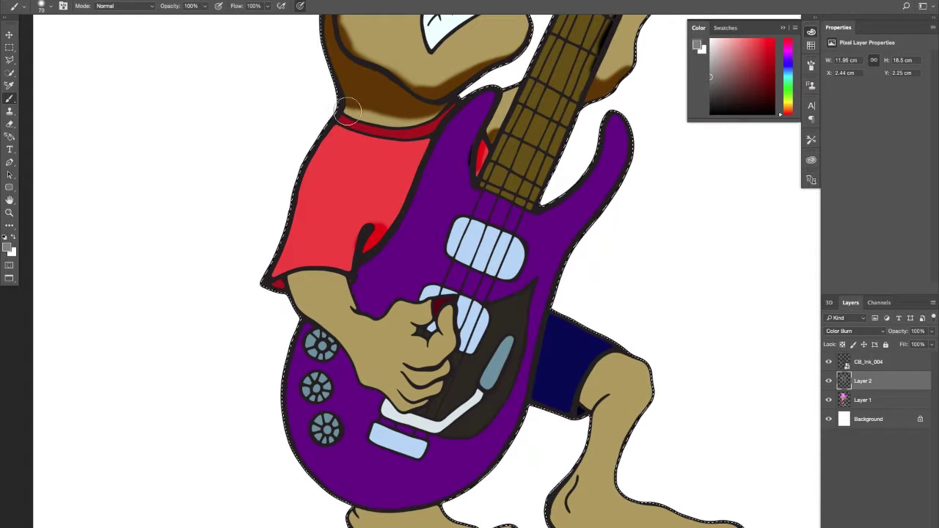
{"action": "mouse_move", "coordinate": [350, 108]}
{"action": "left_mouse_down"}
{"action": "mouse_move", "coordinate": [437, 108]}
{"action": "mouse_move", "coordinate": [348, 108]}
{"action": "left_mouse_up"}
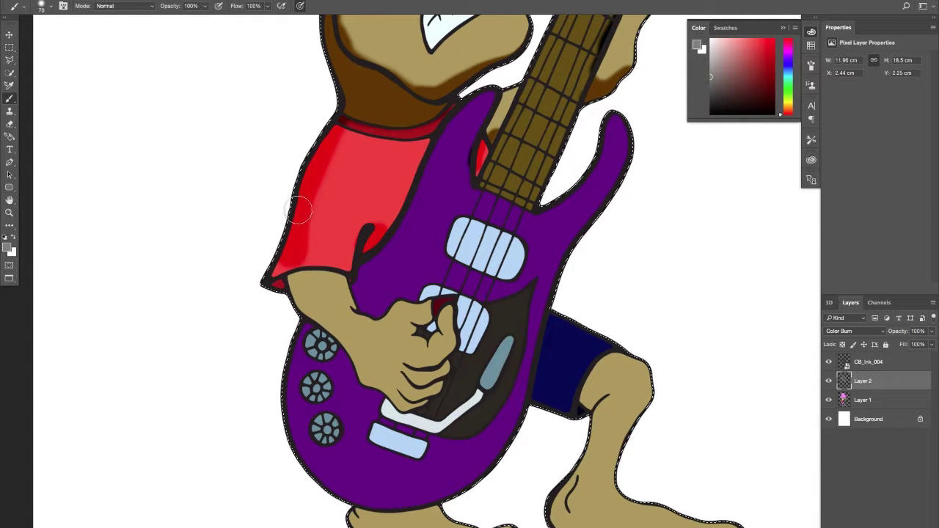
{"action": "mouse_move", "coordinate": [298, 212]}
{"action": "left_mouse_down"}
{"action": "mouse_move", "coordinate": [329, 259]}
{"action": "mouse_move", "coordinate": [272, 266]}
{"action": "mouse_move", "coordinate": [312, 260]}
{"action": "mouse_move", "coordinate": [351, 272]}
{"action": "mouse_move", "coordinate": [338, 292]}
{"action": "mouse_move", "coordinate": [334, 272]}
{"action": "mouse_move", "coordinate": [277, 285]}
{"action": "mouse_move", "coordinate": [348, 280]}
{"action": "mouse_move", "coordinate": [288, 281]}
{"action": "left_mouse_up"}
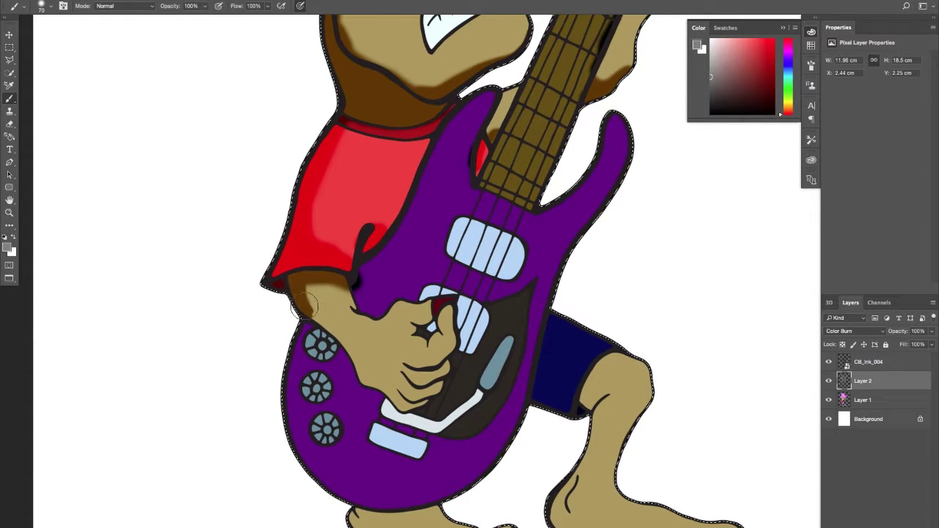
Shade the strumming forearm, hand and fingers, with the shadow they cast on the guitar body.
{"action": "left_click_drag", "start_coordinate": [316, 310], "coordinate": [340, 348]}
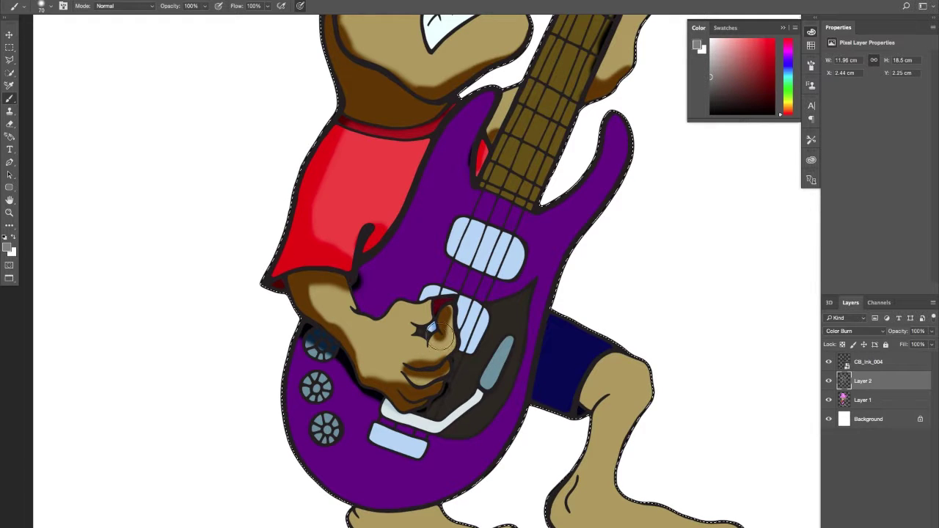
{"action": "mouse_move", "coordinate": [411, 332]}
{"action": "left_mouse_down"}
{"action": "mouse_move", "coordinate": [454, 290]}
{"action": "mouse_move", "coordinate": [430, 308]}
{"action": "mouse_move", "coordinate": [437, 303]}
{"action": "mouse_move", "coordinate": [426, 300]}
{"action": "mouse_move", "coordinate": [459, 341]}
{"action": "mouse_move", "coordinate": [465, 312]}
{"action": "mouse_move", "coordinate": [459, 360]}
{"action": "mouse_move", "coordinate": [437, 391]}
{"action": "mouse_move", "coordinate": [405, 409]}
{"action": "mouse_move", "coordinate": [360, 384]}
{"action": "mouse_move", "coordinate": [385, 406]}
{"action": "mouse_move", "coordinate": [375, 381]}
{"action": "mouse_move", "coordinate": [282, 359]}
{"action": "left_mouse_up"}
Shade the pickup and pickguard around the strumming fingers and the blue shorts beside the guitar body.
{"action": "left_click_drag", "start_coordinate": [449, 274], "coordinate": [437, 373]}
{"action": "left_click_drag", "start_coordinate": [478, 295], "coordinate": [472, 281]}
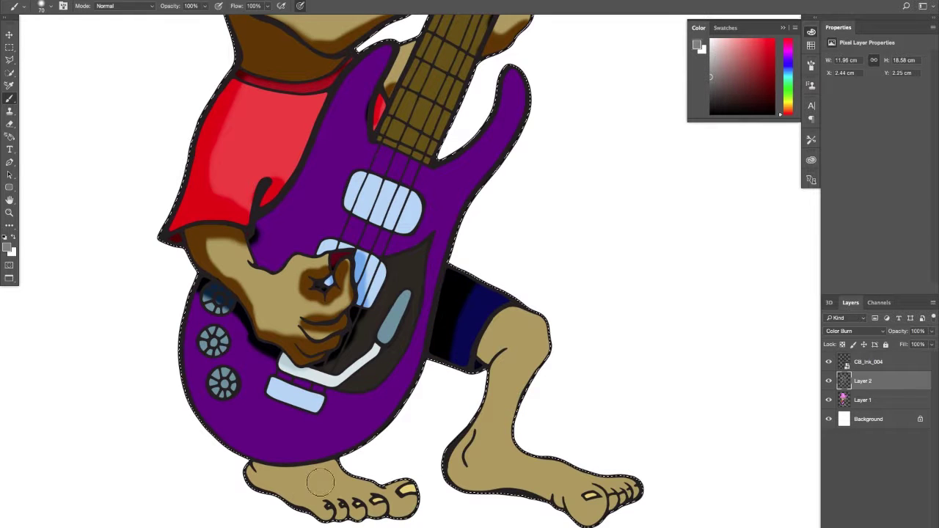
Shade the foot beneath the guitar along its upper and lower edges, plus the bent leg from knee to foot.
{"action": "left_click_drag", "start_coordinate": [246, 469], "coordinate": [350, 467]}
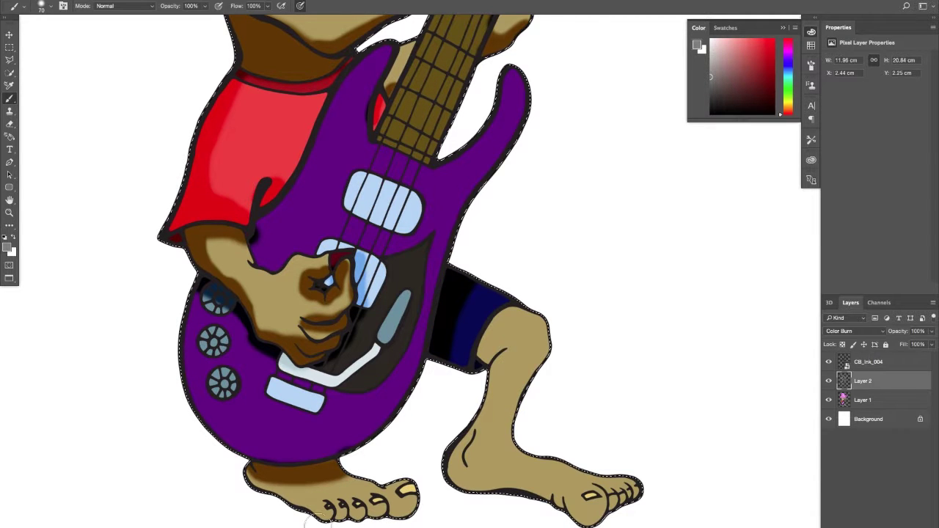
{"action": "left_click_drag", "start_coordinate": [244, 479], "coordinate": [289, 506]}
{"action": "mouse_move", "coordinate": [239, 482]}
{"action": "left_mouse_down"}
{"action": "mouse_move", "coordinate": [291, 512]}
{"action": "mouse_move", "coordinate": [270, 484]}
{"action": "mouse_move", "coordinate": [288, 478]}
{"action": "mouse_move", "coordinate": [279, 484]}
{"action": "mouse_move", "coordinate": [299, 513]}
{"action": "mouse_move", "coordinate": [290, 507]}
{"action": "mouse_move", "coordinate": [324, 525]}
{"action": "mouse_move", "coordinate": [342, 521]}
{"action": "mouse_move", "coordinate": [317, 522]}
{"action": "mouse_move", "coordinate": [409, 516]}
{"action": "left_mouse_up"}
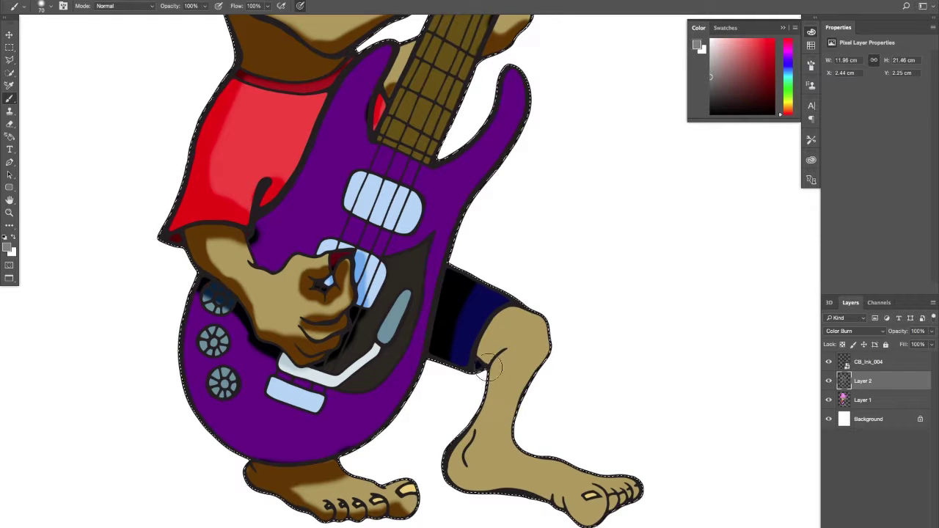
{"action": "mouse_move", "coordinate": [484, 357]}
{"action": "left_mouse_down"}
{"action": "mouse_move", "coordinate": [478, 412]}
{"action": "mouse_move", "coordinate": [449, 441]}
{"action": "mouse_move", "coordinate": [444, 474]}
{"action": "mouse_move", "coordinate": [465, 494]}
{"action": "mouse_move", "coordinate": [505, 504]}
{"action": "mouse_move", "coordinate": [476, 501]}
{"action": "mouse_move", "coordinate": [545, 514]}
{"action": "mouse_move", "coordinate": [468, 503]}
{"action": "mouse_move", "coordinate": [575, 522]}
{"action": "mouse_move", "coordinate": [613, 518]}
{"action": "mouse_move", "coordinate": [661, 491]}
{"action": "left_mouse_up"}
{"action": "left_click_drag", "start_coordinate": [560, 359], "coordinate": [572, 399]}
Shade the inner edges of both guitar horns, the bottom edge of the body and the control knobs.
{"action": "scroll", "coordinate": [555, 290], "scroll_direction": "up", "scroll_amount": 5}
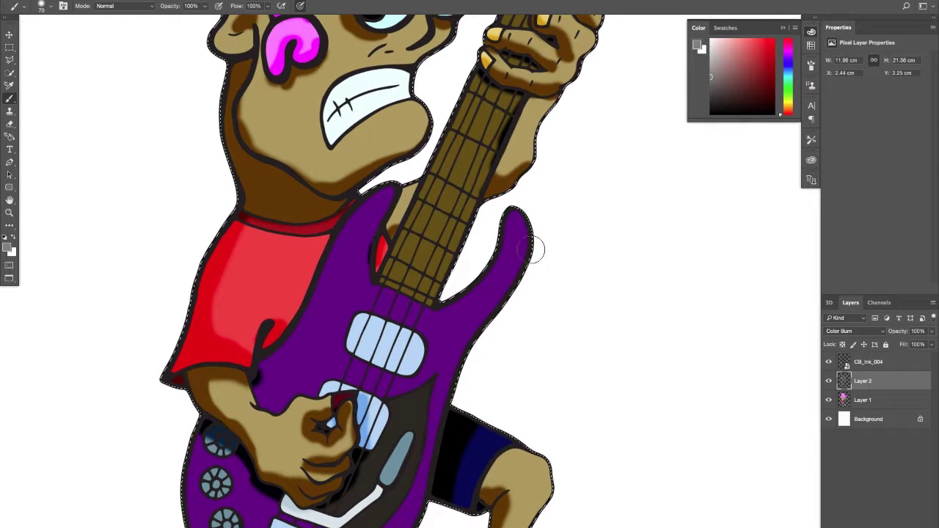
{"action": "mouse_move", "coordinate": [499, 260]}
{"action": "left_mouse_down"}
{"action": "mouse_move", "coordinate": [462, 302]}
{"action": "mouse_move", "coordinate": [506, 215]}
{"action": "mouse_move", "coordinate": [495, 252]}
{"action": "mouse_move", "coordinate": [453, 298]}
{"action": "left_mouse_up"}
{"action": "mouse_move", "coordinate": [377, 203]}
{"action": "left_mouse_down"}
{"action": "mouse_move", "coordinate": [375, 238]}
{"action": "mouse_move", "coordinate": [395, 197]}
{"action": "mouse_move", "coordinate": [372, 265]}
{"action": "left_mouse_up"}
{"action": "scroll", "coordinate": [352, 334], "scroll_direction": "down", "scroll_amount": 5}
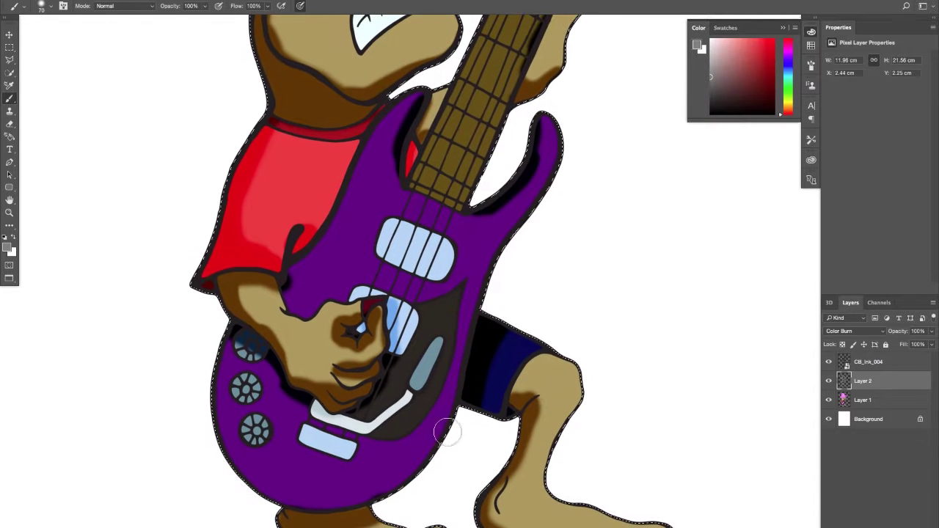
{"action": "mouse_move", "coordinate": [415, 481]}
{"action": "left_mouse_down"}
{"action": "mouse_move", "coordinate": [348, 507]}
{"action": "mouse_move", "coordinate": [237, 469]}
{"action": "mouse_move", "coordinate": [199, 407]}
{"action": "mouse_move", "coordinate": [220, 450]}
{"action": "mouse_move", "coordinate": [207, 361]}
{"action": "mouse_move", "coordinate": [215, 441]}
{"action": "mouse_move", "coordinate": [238, 347]}
{"action": "mouse_move", "coordinate": [264, 356]}
{"action": "mouse_move", "coordinate": [251, 391]}
{"action": "left_mouse_up"}
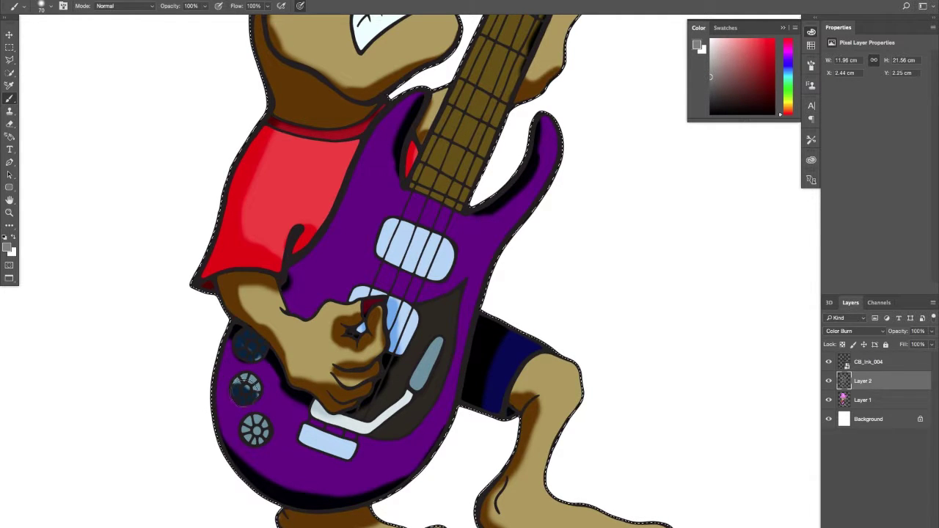
{"action": "mouse_move", "coordinate": [255, 431]}
{"action": "left_mouse_down"}
{"action": "mouse_move", "coordinate": [263, 439]}
{"action": "mouse_move", "coordinate": [243, 426]}
{"action": "left_mouse_up"}
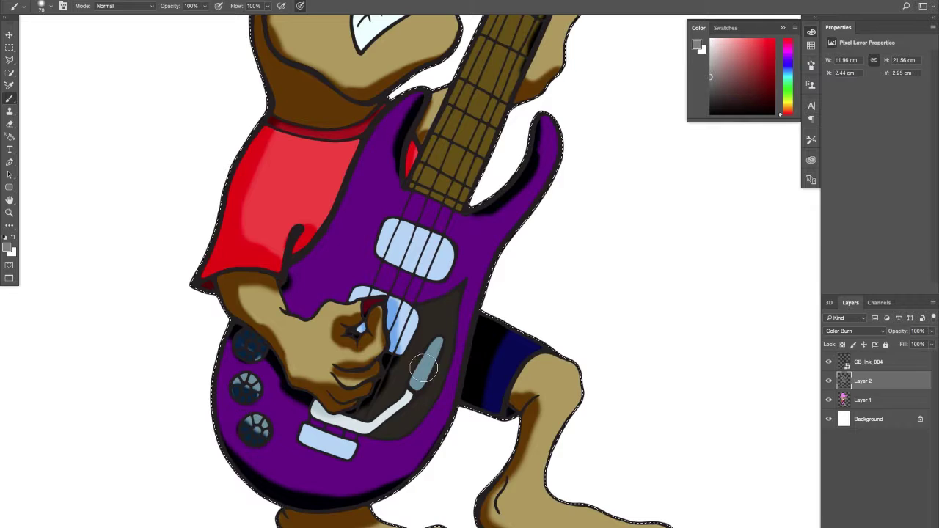
Shade along the frets of the guitar neck with a 15 px brush, continuing up to the headstock and tuning pegs.
{"action": "key", "text": "space"}
{"action": "left_click_drag", "start_coordinate": [385, 335], "coordinate": [324, 472]}
{"action": "left_click_drag", "start_coordinate": [435, 196], "coordinate": [379, 330]}
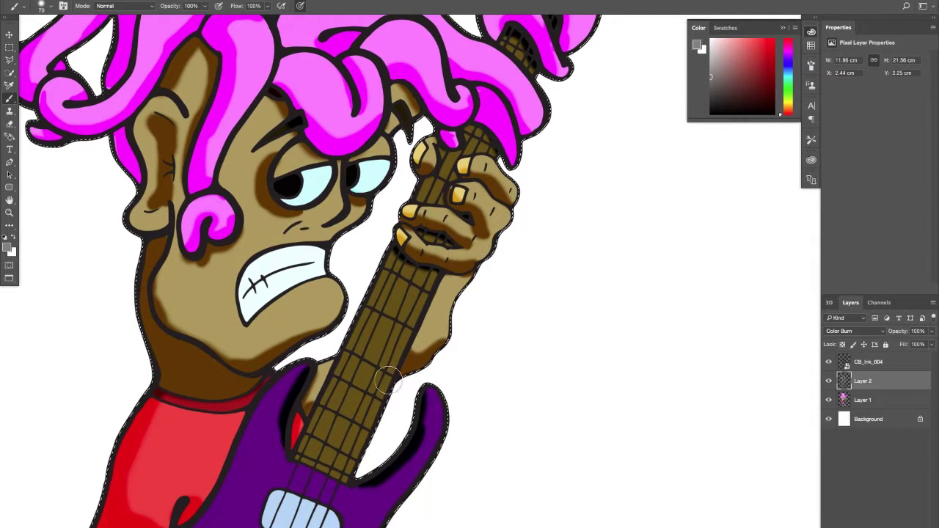
{"action": "key", "text": "bracketleft"}
{"action": "key", "text": "bracketleft"}
{"action": "key", "text": "bracketleft"}
{"action": "key", "text": "bracketleft"}
{"action": "key", "text": "bracketleft"}
{"action": "key", "text": "bracketleft"}
{"action": "key", "text": "bracketleft"}
{"action": "key", "text": "bracketleft"}
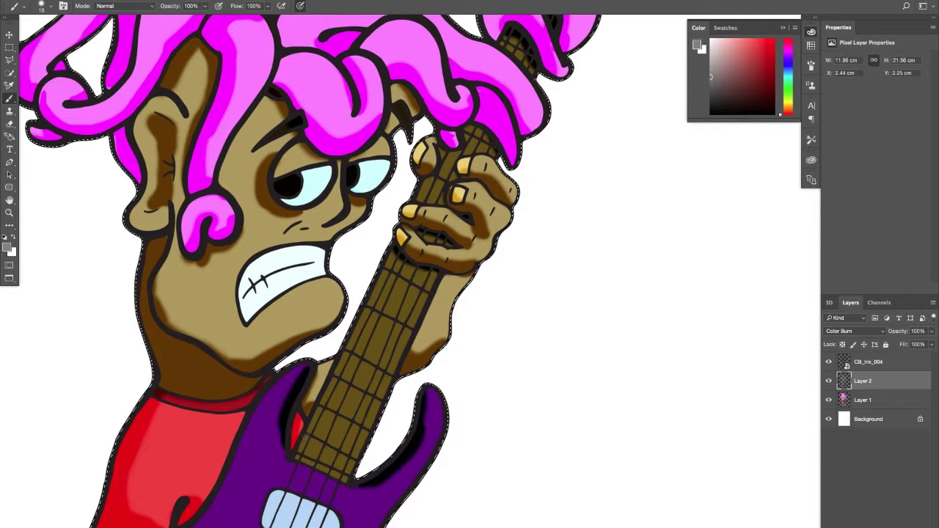
{"action": "left_click_drag", "start_coordinate": [308, 438], "coordinate": [345, 460]}
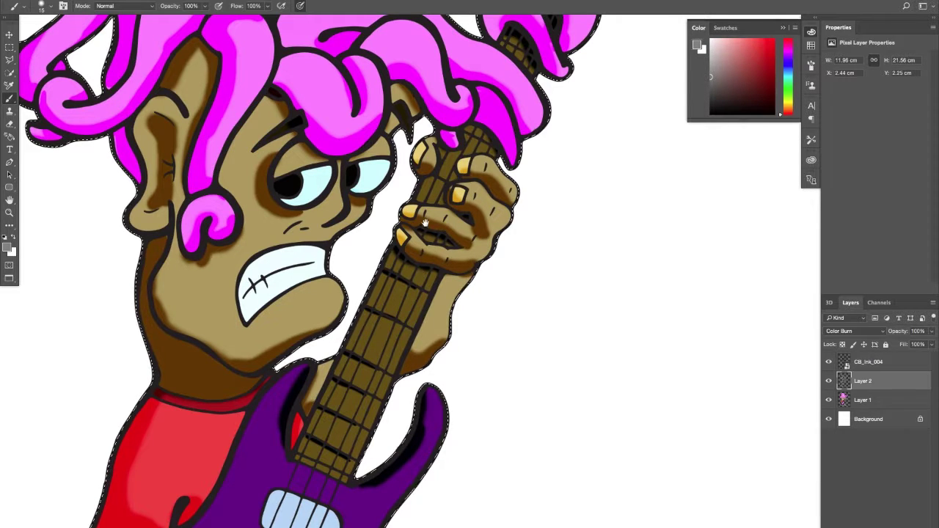
{"action": "scroll", "coordinate": [455, 235], "scroll_direction": "up", "scroll_amount": 3}
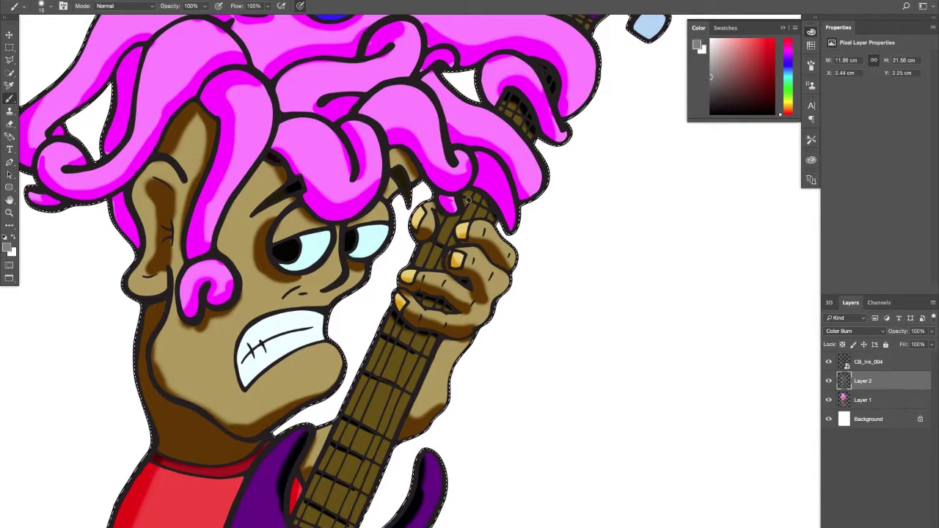
{"action": "scroll", "coordinate": [477, 243], "scroll_direction": "up", "scroll_amount": 5}
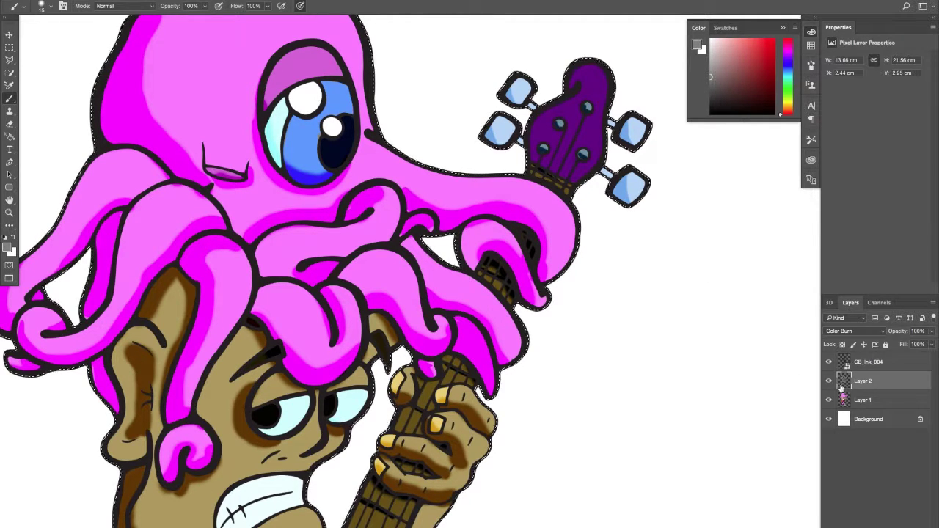
Lower the opacity of the Color Burn shadow layer to 50% and deselect the layer.
{"action": "left_click", "coordinate": [932, 331]}
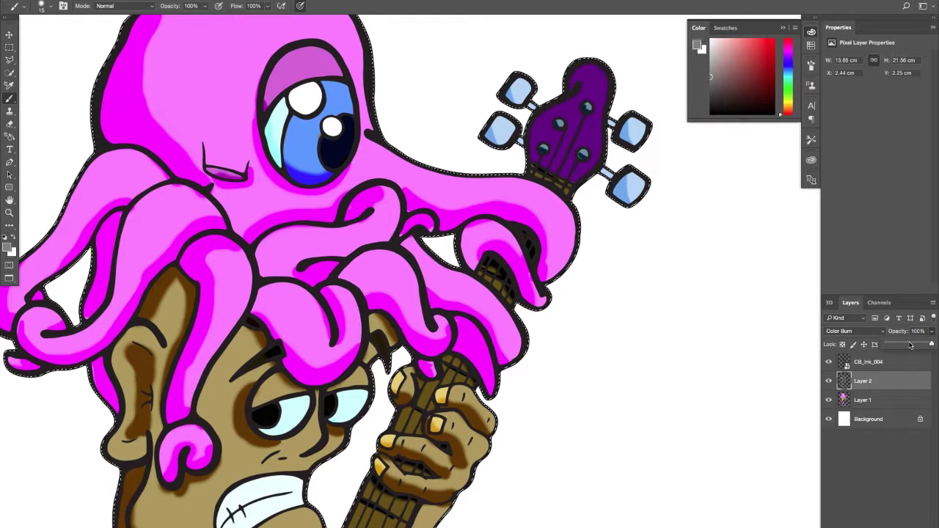
{"action": "left_click_drag", "start_coordinate": [912, 345], "coordinate": [910, 345]}
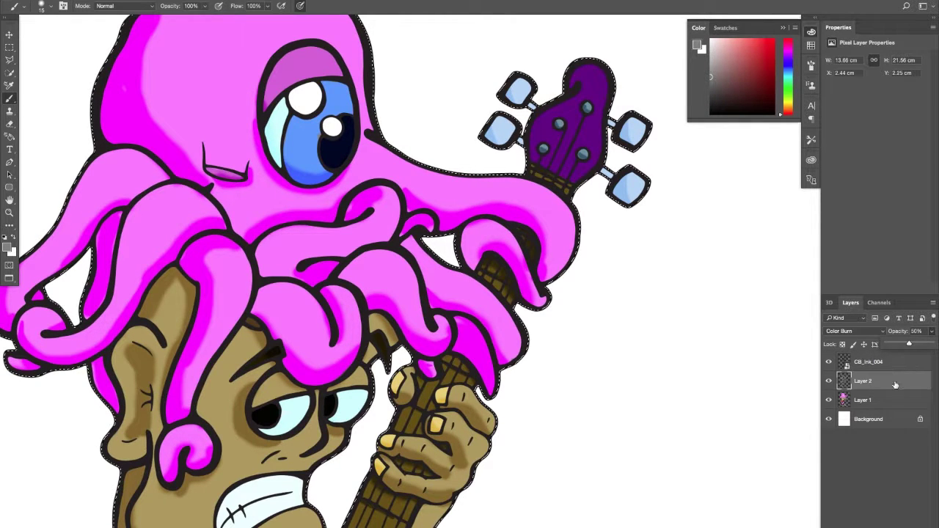
{"action": "left_click", "coordinate": [868, 467]}
{"action": "left_click", "coordinate": [868, 468]}
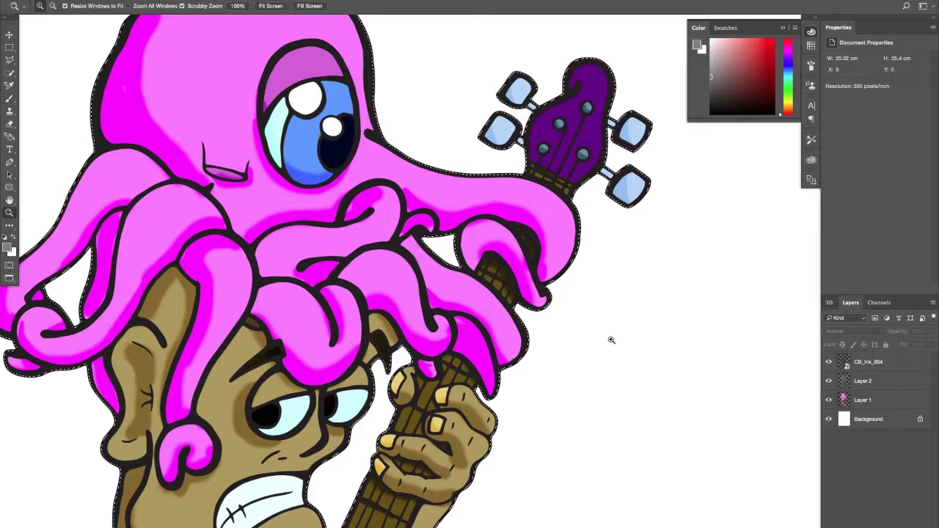
{"action": "mouse_move", "coordinate": [610, 340]}
{"action": "left_mouse_down"}
{"action": "mouse_move", "coordinate": [542, 342]}
{"action": "mouse_move", "coordinate": [461, 253]}
{"action": "left_mouse_up"}
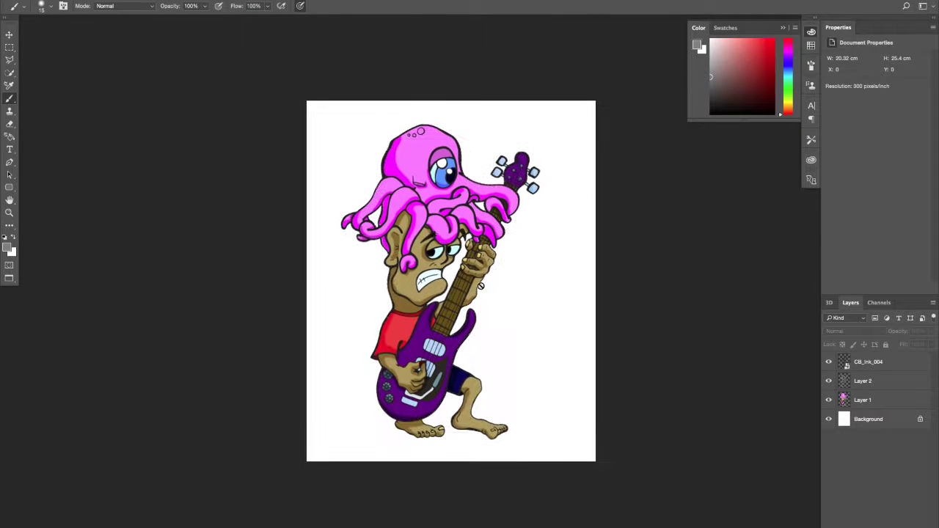
{"action": "left_click_drag", "start_coordinate": [519, 310], "coordinate": [548, 304]}
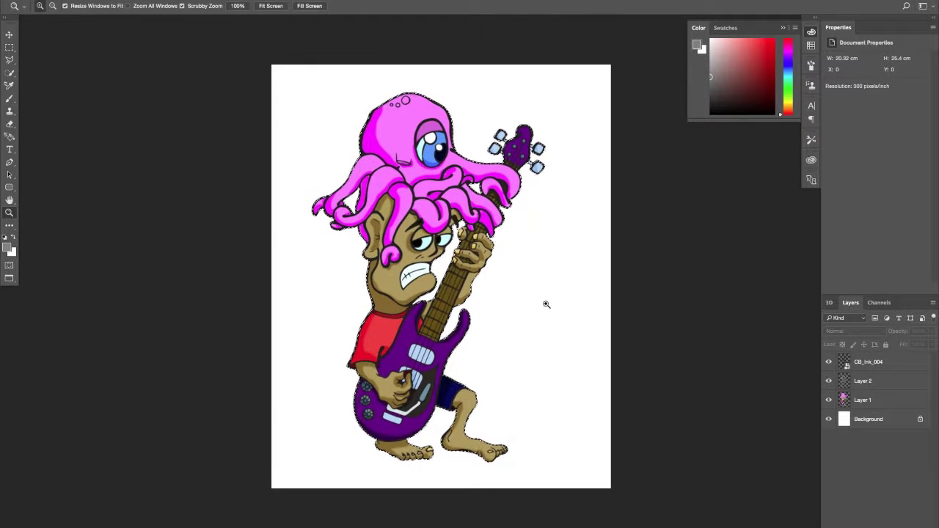
Add a new layer directly above the shadow layer and set its blend mode to Color Dodge.
{"action": "left_click", "coordinate": [883, 386]}
{"action": "key", "text": "ctrl+shift+alt+n"}
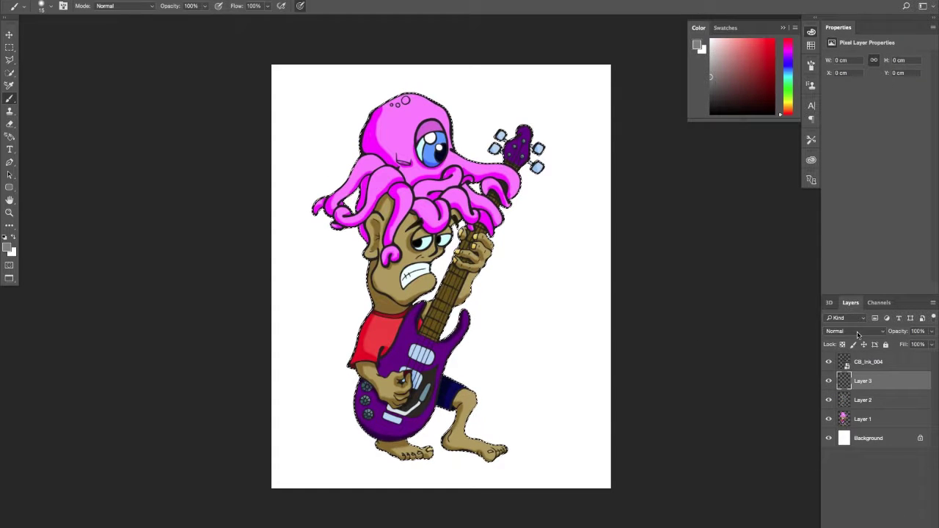
{"action": "left_click", "coordinate": [858, 334]}
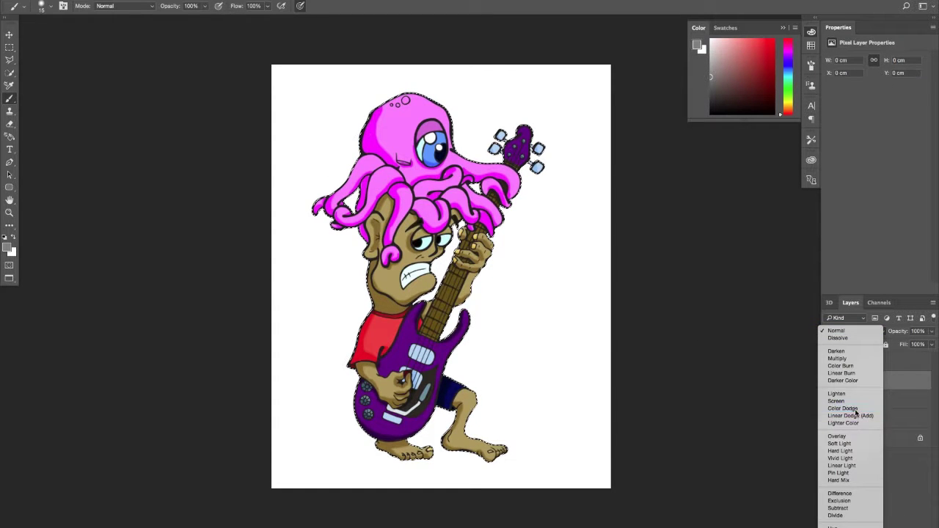
{"action": "left_click", "coordinate": [854, 409]}
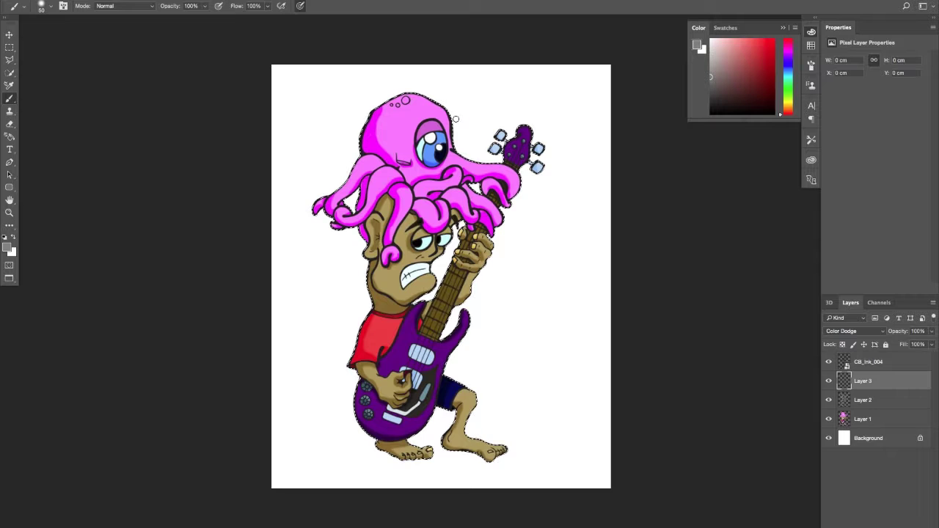
Enlarge the brush to 200 px and paint a highlight along the upper edge of the octopus's head.
{"action": "key", "text": "bracketright"}
{"action": "key", "text": "bracketright"}
{"action": "key", "text": "bracketright"}
{"action": "key", "text": "bracketright"}
{"action": "key", "text": "bracketright"}
{"action": "key", "text": "bracketright"}
{"action": "key", "text": "bracketright"}
{"action": "key", "text": "bracketright"}
{"action": "key", "text": "bracketright"}
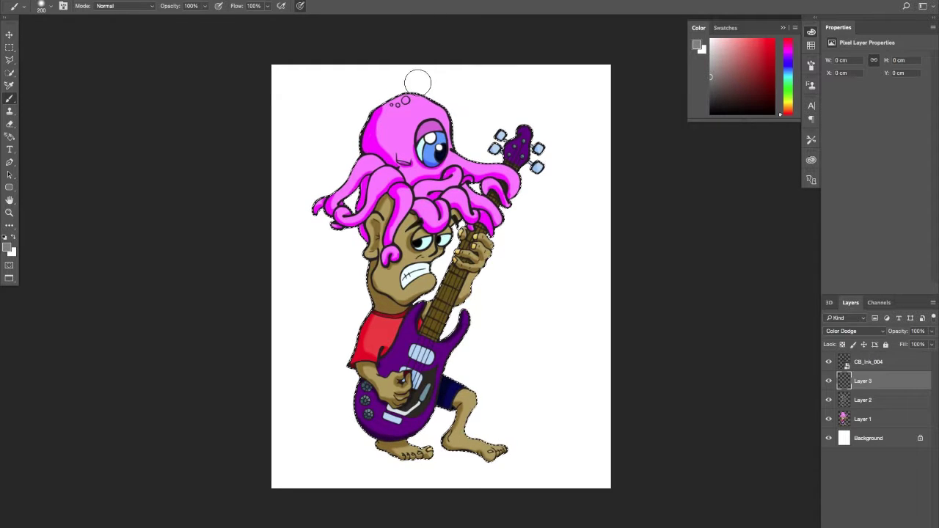
{"action": "left_click", "coordinate": [441, 95]}
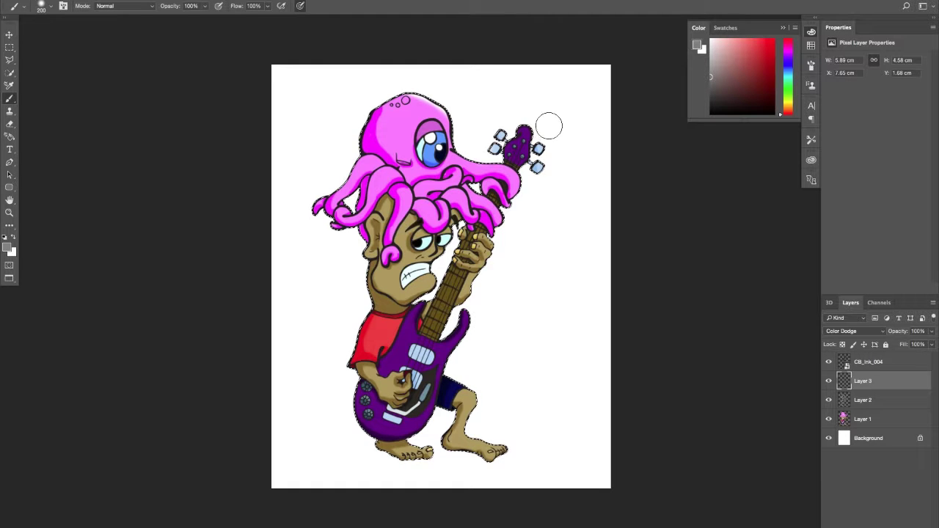
Paint highlights on the guitar's headstock and tuning pegs and along the outer edge of the lower horn.
{"action": "key", "text": "super+space"}
{"action": "left_click_drag", "start_coordinate": [541, 169], "coordinate": [593, 168]}
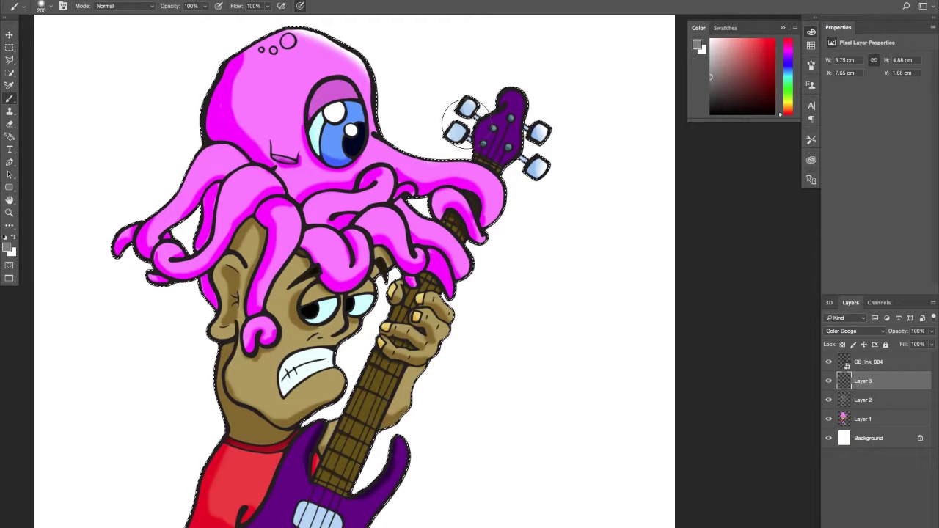
{"action": "mouse_move", "coordinate": [506, 81]}
{"action": "left_mouse_down"}
{"action": "mouse_move", "coordinate": [553, 108]}
{"action": "mouse_move", "coordinate": [533, 78]}
{"action": "mouse_move", "coordinate": [540, 99]}
{"action": "left_mouse_up"}
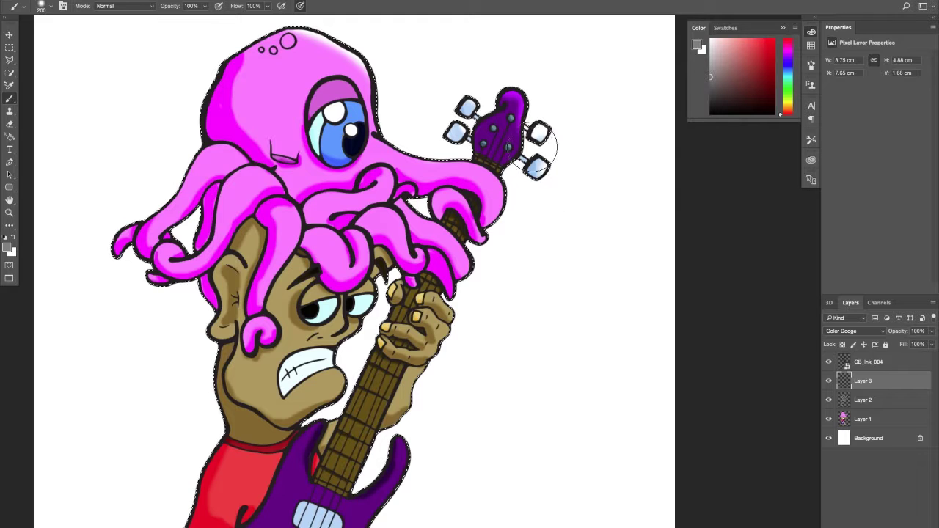
{"action": "left_click_drag", "start_coordinate": [537, 147], "coordinate": [527, 230]}
{"action": "left_click_drag", "start_coordinate": [500, 265], "coordinate": [517, 190]}
{"action": "scroll", "coordinate": [517, 189], "scroll_direction": "down", "scroll_amount": 5}
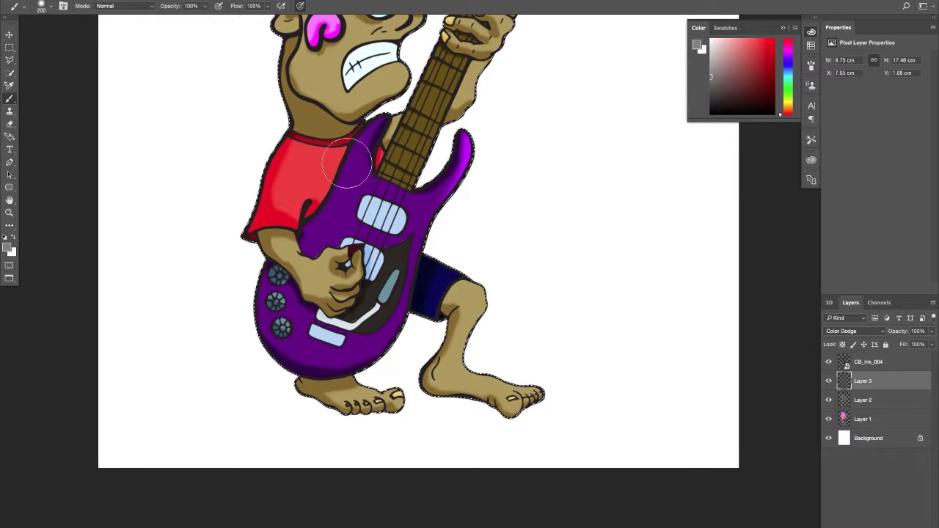
Reduce the brush to 90 px and highlight the upper pickup and guitar body edge, undoing a stray stroke over the strumming hand.
{"action": "key", "text": "bracketleft"}
{"action": "key", "text": "bracketleft"}
{"action": "key", "text": "bracketleft"}
{"action": "key", "text": "bracketleft"}
{"action": "key", "text": "bracketleft"}
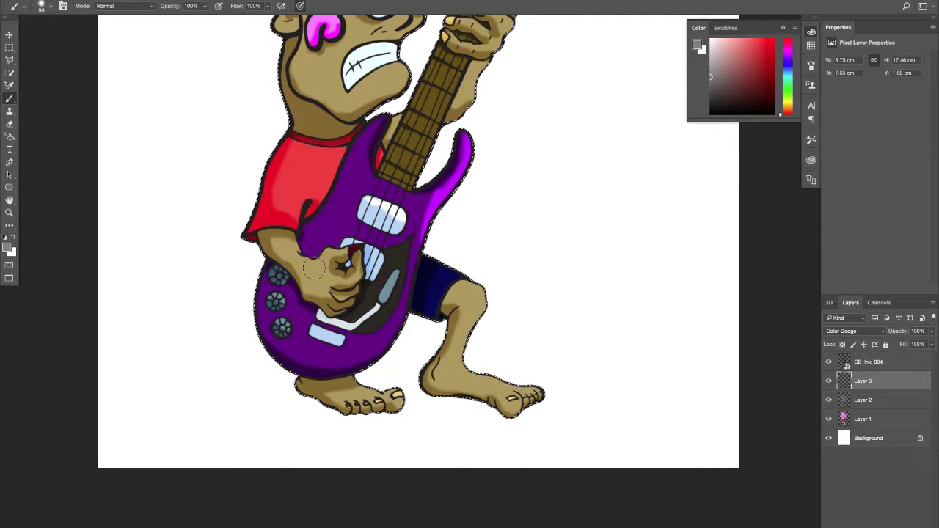
{"action": "left_click_drag", "start_coordinate": [308, 262], "coordinate": [350, 241]}
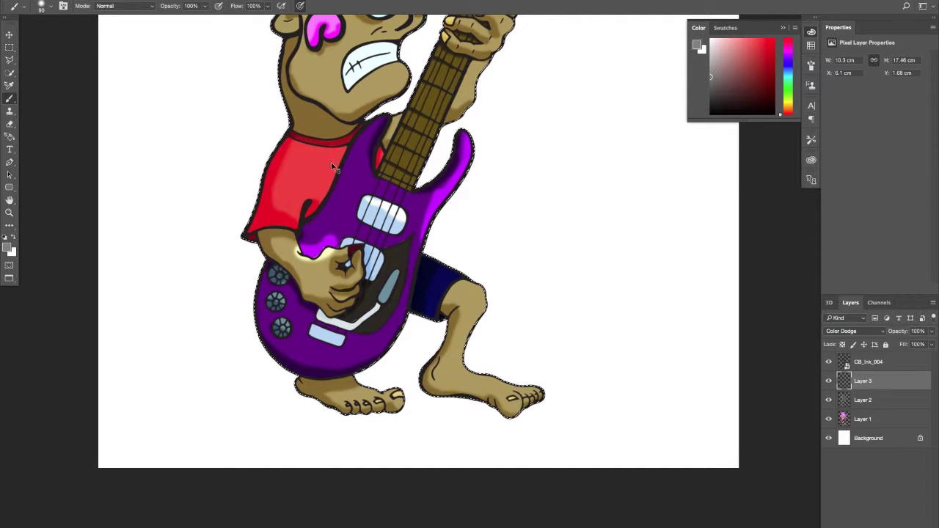
{"action": "key", "text": "ctrl+z"}
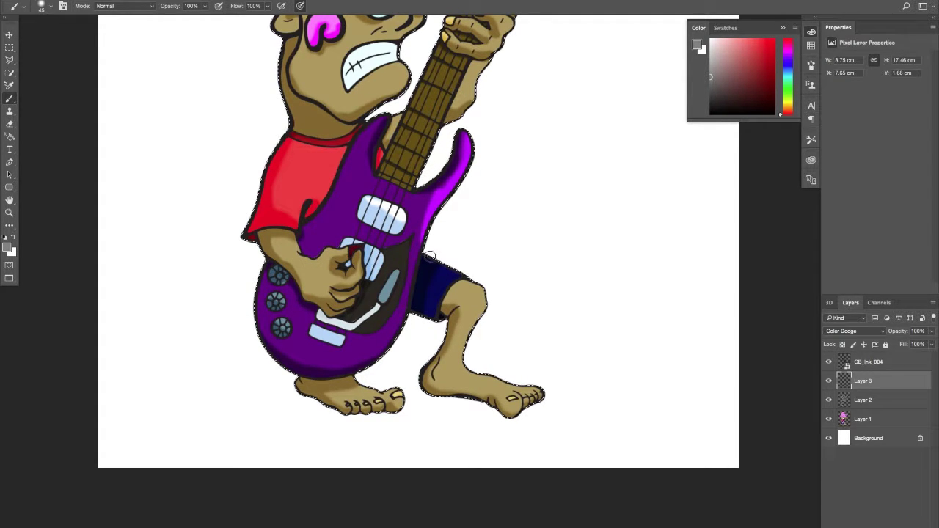
Highlight the knuckles of the fretting hand and reset the foreground colour to a grey of 50% brightness.
{"action": "scroll", "coordinate": [499, 250], "scroll_direction": "up", "scroll_amount": 5}
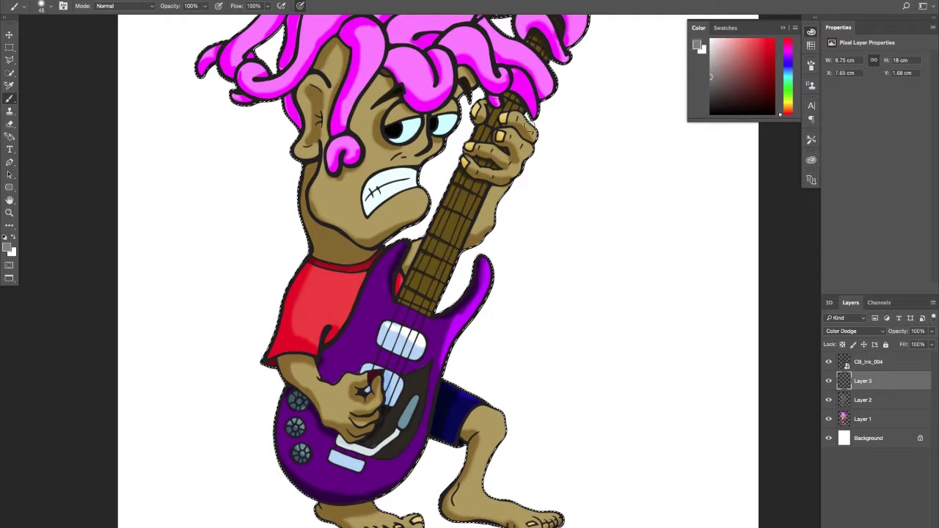
{"action": "left_click", "coordinate": [577, 147], "text": "alt"}
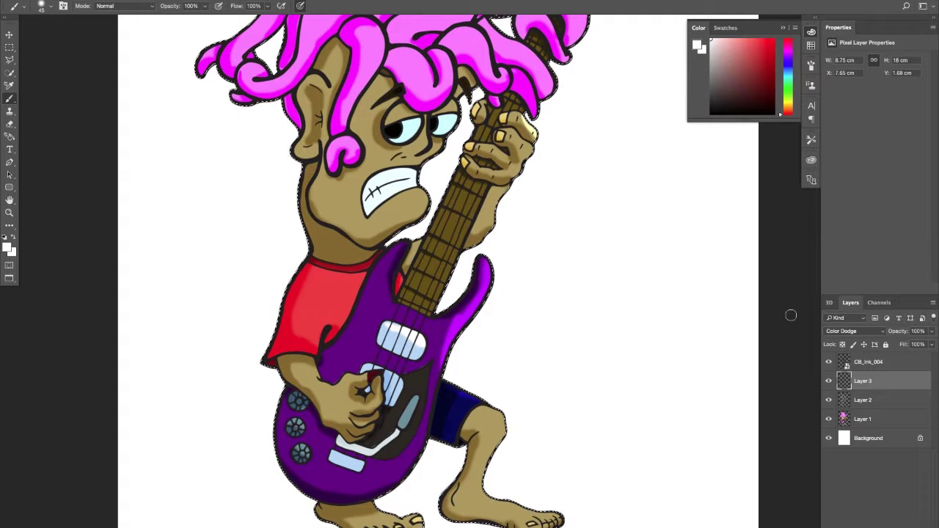
{"action": "left_click", "coordinate": [8, 248]}
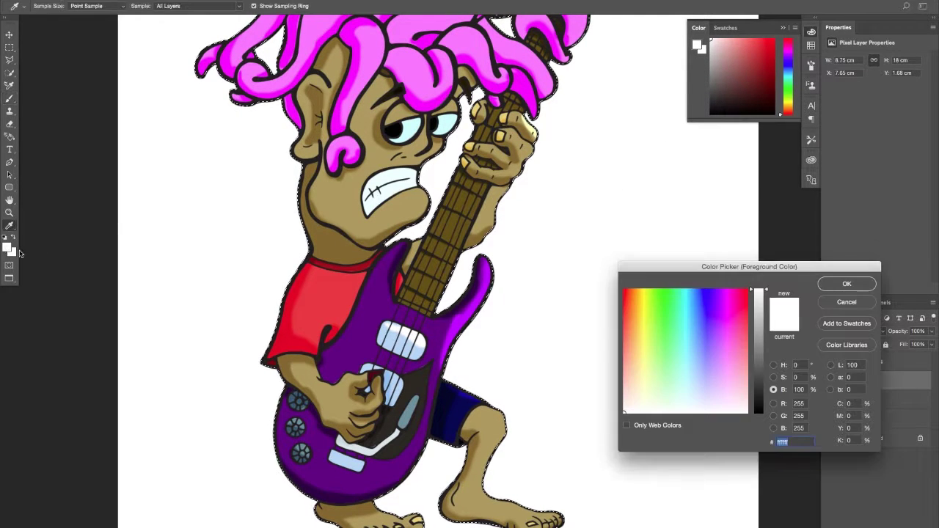
{"action": "double_click", "coordinate": [799, 391]}
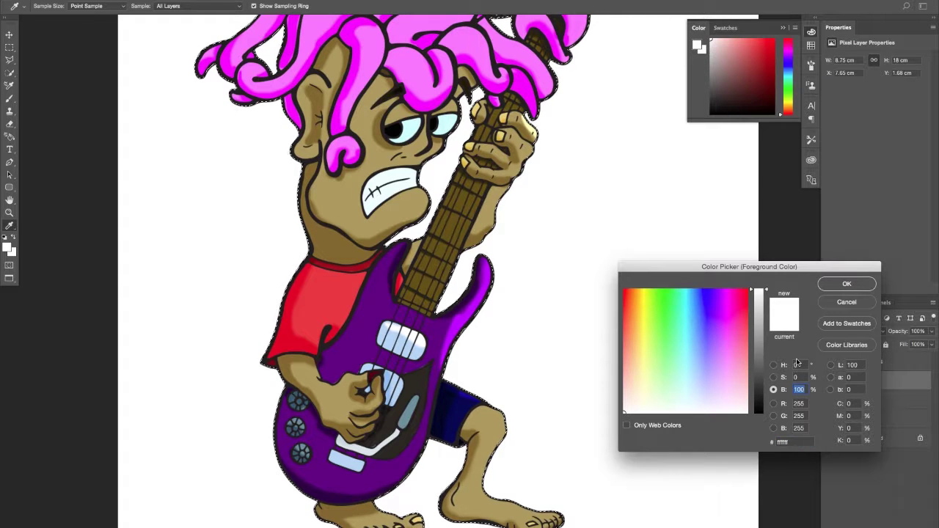
{"action": "type", "text": "50"}
{"action": "key", "text": "Return"}
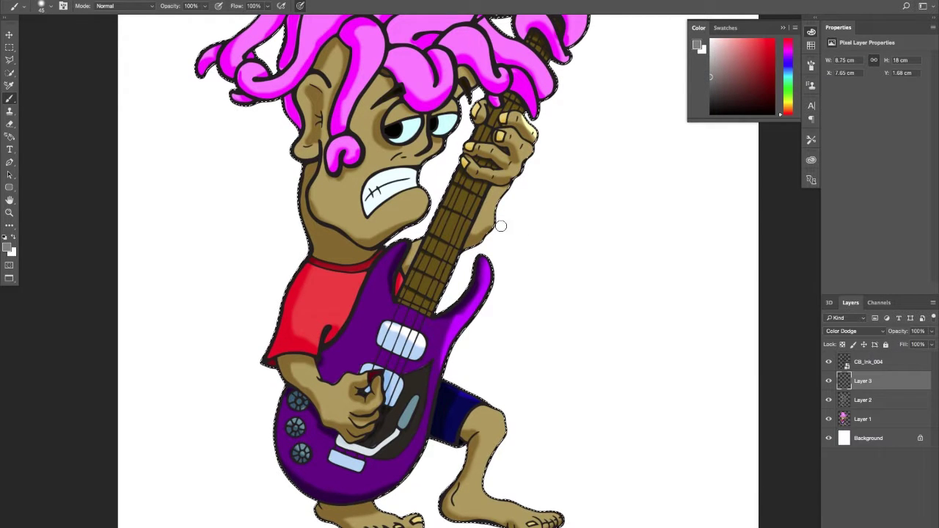
Undo the last three highlight strokes on the octopus's tentacles.
{"action": "scroll", "coordinate": [495, 229], "scroll_direction": "up", "scroll_amount": 5}
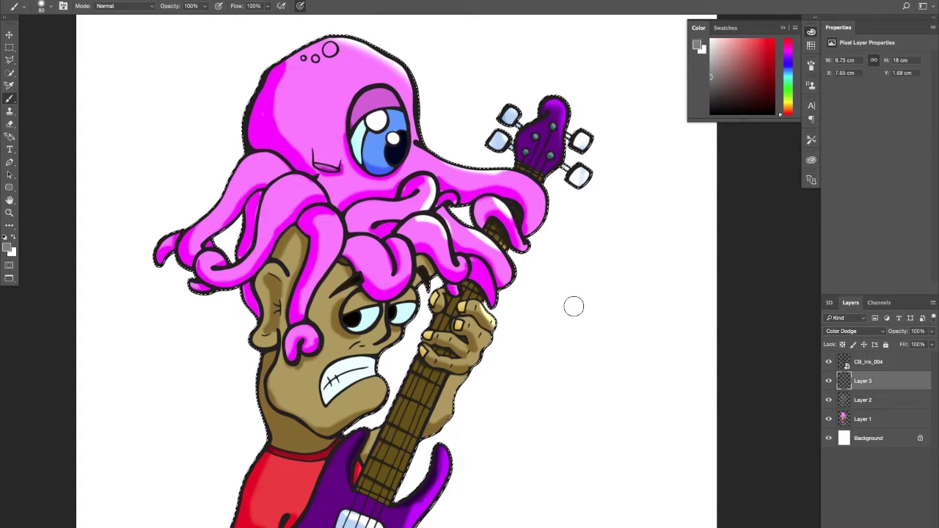
{"action": "key", "text": "z"}
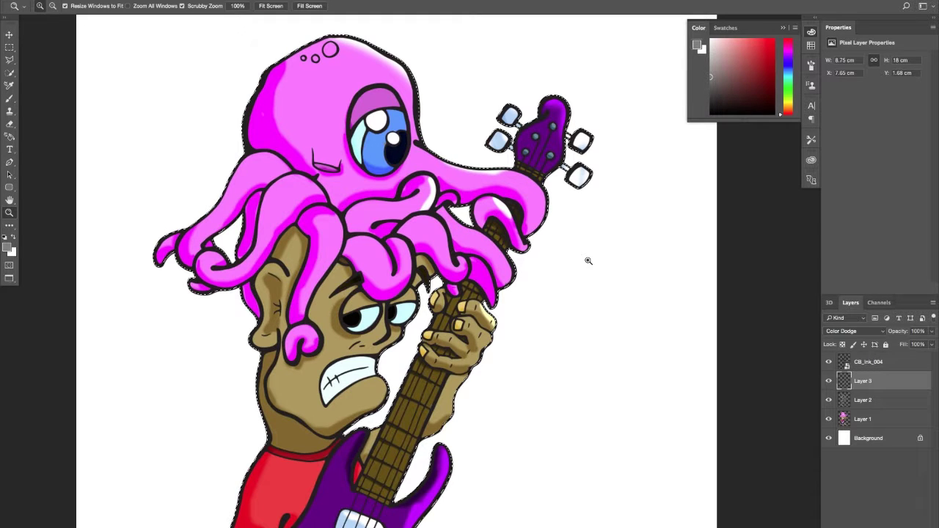
{"action": "key", "text": "super+alt+z"}
{"action": "key", "text": "super+alt+z"}
{"action": "key", "text": "super+alt+z"}
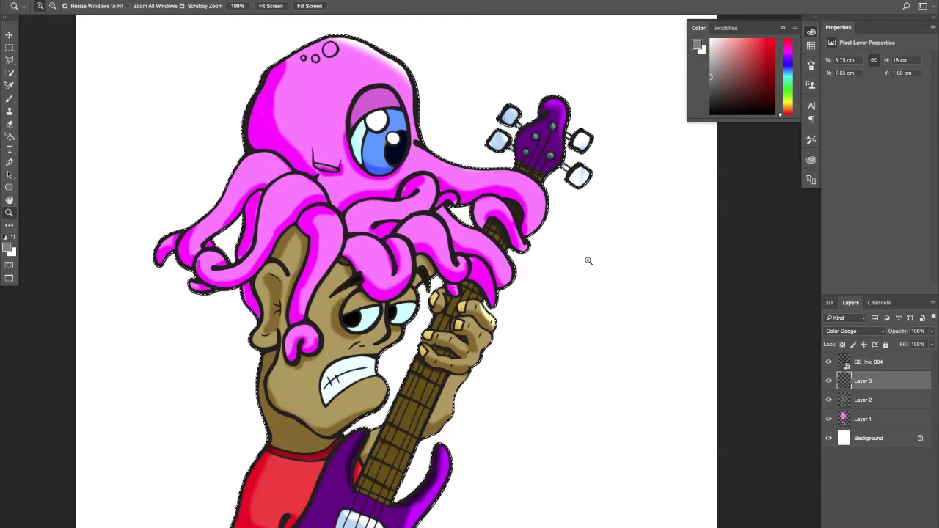
Paint highlights on the front of the bent knee and shin and on the big toe of the other foot.
{"action": "scroll", "coordinate": [587, 260], "scroll_direction": "down", "scroll_amount": 10}
{"action": "scroll", "coordinate": [587, 261], "scroll_direction": "left", "scroll_amount": 4}
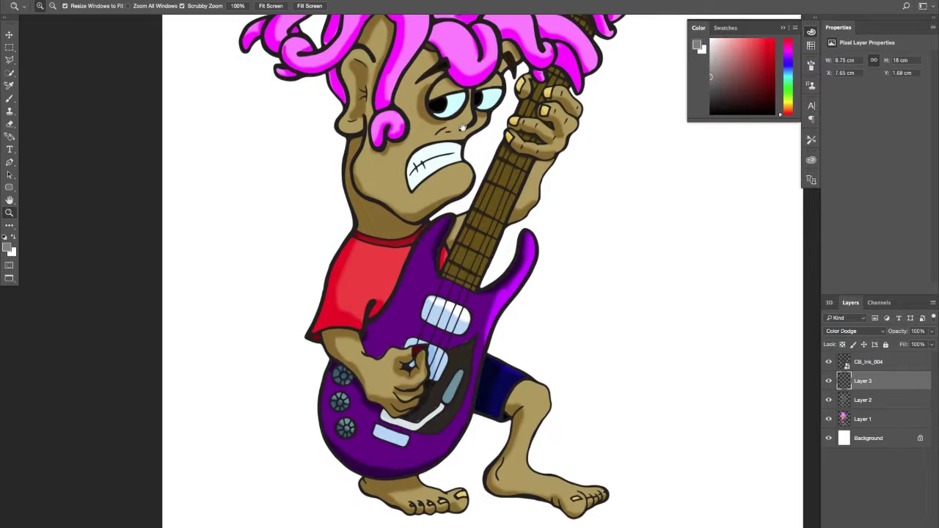
{"action": "key", "text": "b"}
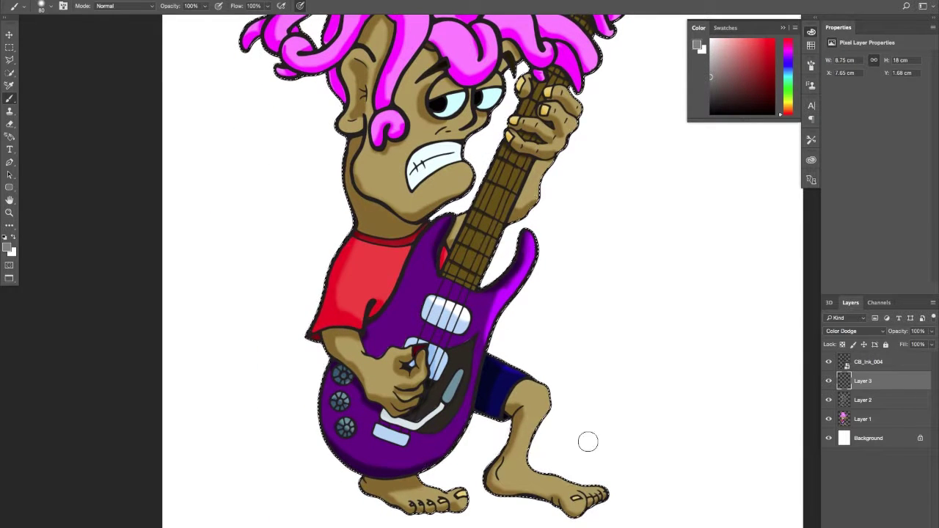
{"action": "mouse_move", "coordinate": [549, 435]}
{"action": "left_mouse_down"}
{"action": "mouse_move", "coordinate": [555, 408]}
{"action": "mouse_move", "coordinate": [536, 463]}
{"action": "mouse_move", "coordinate": [558, 391]}
{"action": "mouse_move", "coordinate": [549, 388]}
{"action": "mouse_move", "coordinate": [565, 409]}
{"action": "mouse_move", "coordinate": [558, 399]}
{"action": "mouse_move", "coordinate": [546, 450]}
{"action": "mouse_move", "coordinate": [554, 395]}
{"action": "mouse_move", "coordinate": [549, 441]}
{"action": "mouse_move", "coordinate": [545, 386]}
{"action": "mouse_move", "coordinate": [548, 439]}
{"action": "mouse_move", "coordinate": [560, 428]}
{"action": "mouse_move", "coordinate": [554, 472]}
{"action": "mouse_move", "coordinate": [541, 461]}
{"action": "mouse_move", "coordinate": [585, 478]}
{"action": "mouse_move", "coordinate": [554, 476]}
{"action": "mouse_move", "coordinate": [610, 483]}
{"action": "left_mouse_up"}
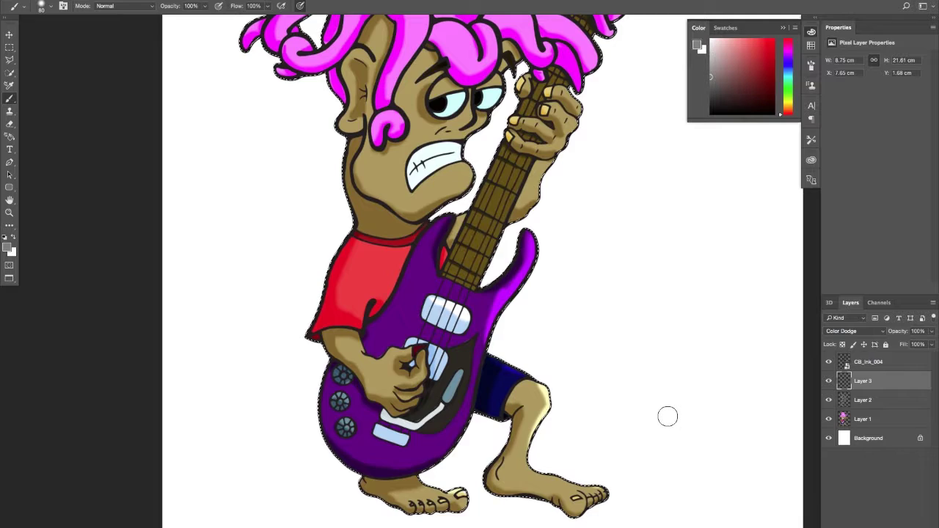
Paint a highlight along the outer edge of the guitar's upper horn.
{"action": "scroll", "coordinate": [342, 242], "scroll_direction": "up", "scroll_amount": 6}
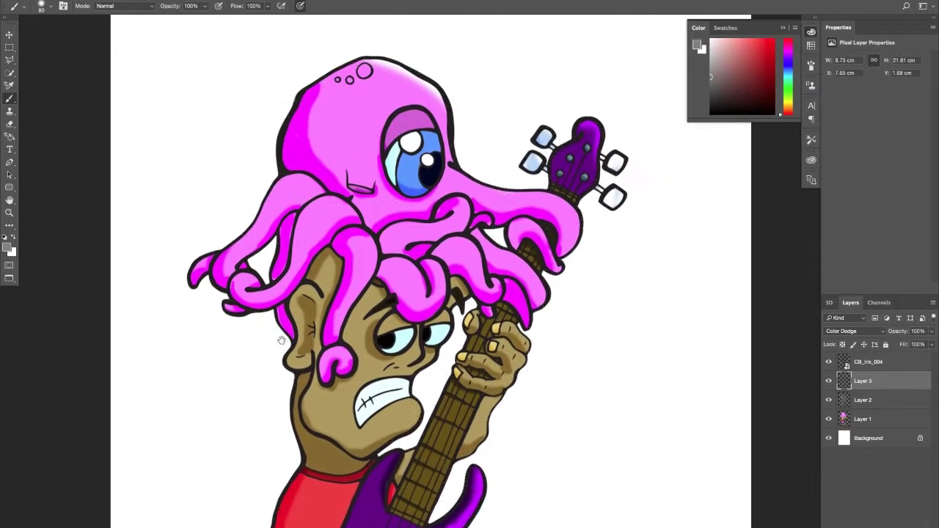
{"action": "left_click_drag", "start_coordinate": [498, 308], "coordinate": [494, 245]}
{"action": "key", "text": "z"}
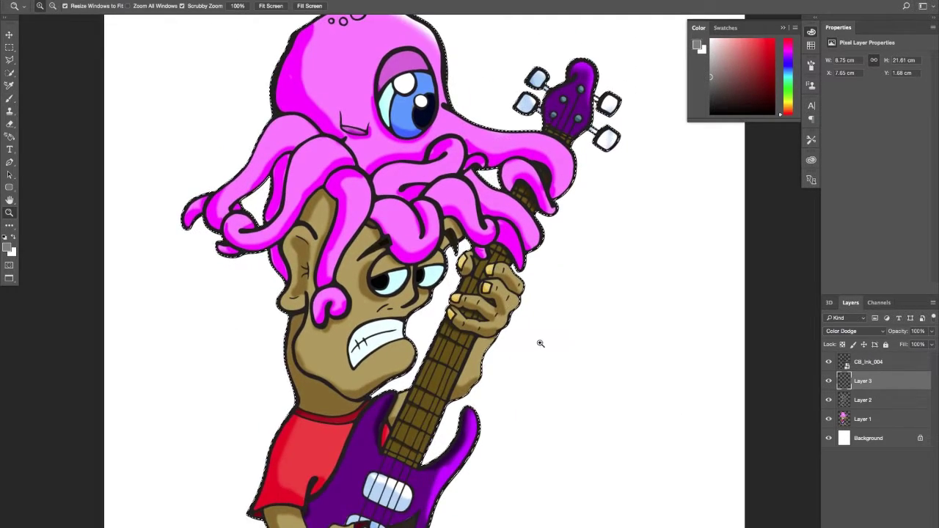
{"action": "left_click_drag", "start_coordinate": [560, 352], "coordinate": [527, 359]}
{"action": "key", "text": "b"}
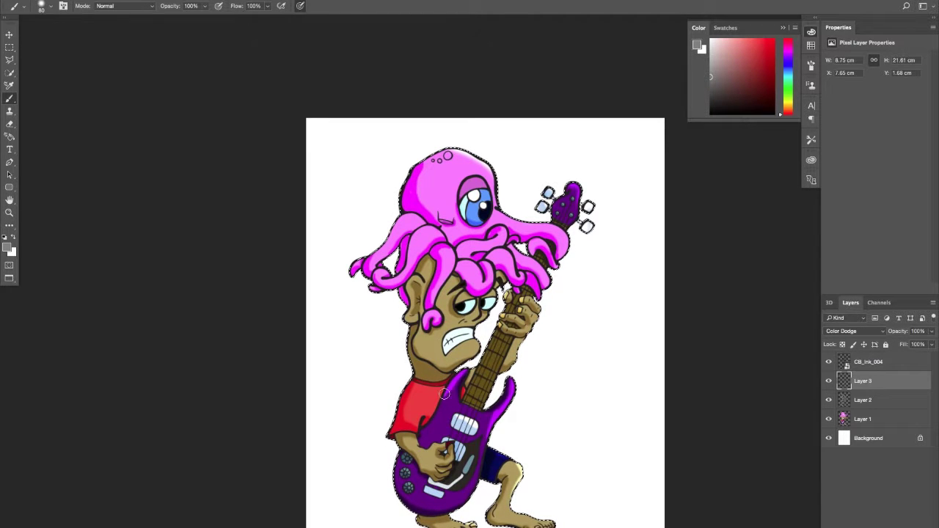
{"action": "left_click_drag", "start_coordinate": [451, 387], "coordinate": [435, 419]}
Sample the guitar's dark purple and paint over the inner parts of the highlights on both horns to narrow them.
{"action": "left_click", "coordinate": [452, 406], "text": "alt"}
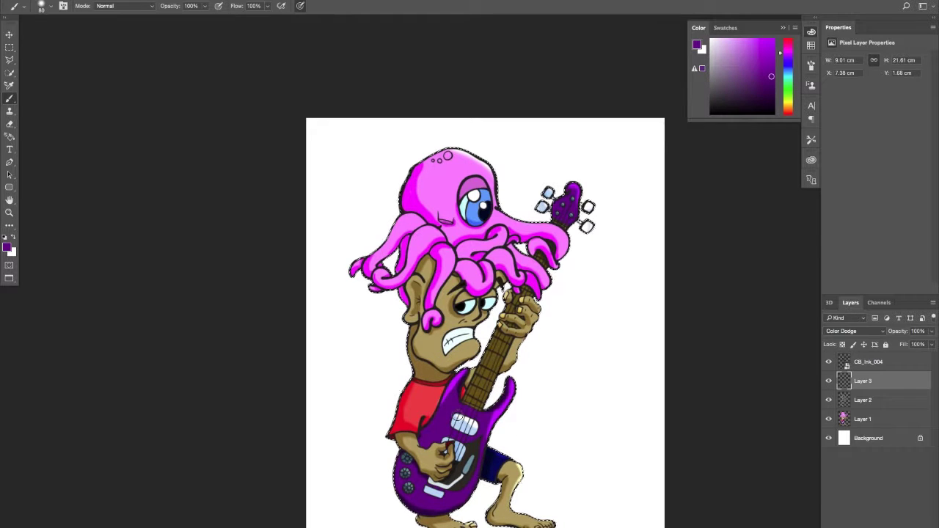
{"action": "key", "text": "z"}
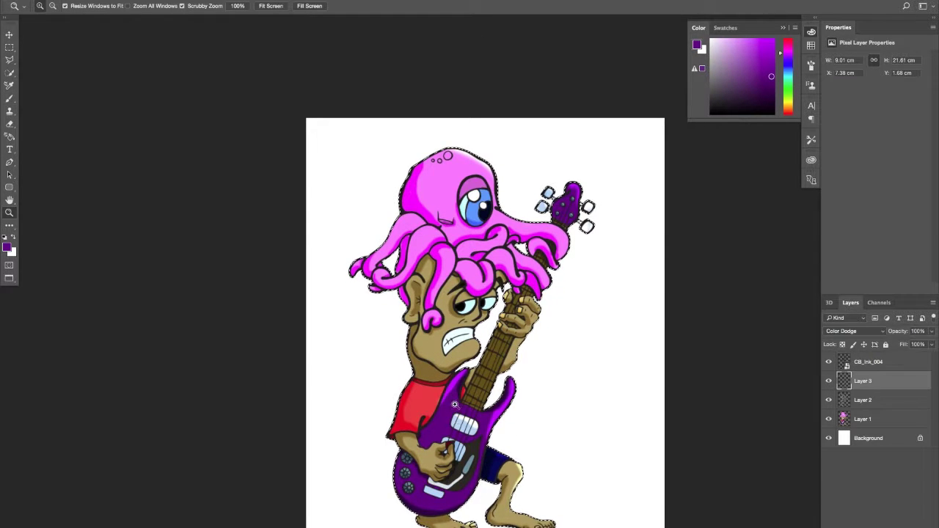
{"action": "left_click_drag", "start_coordinate": [459, 402], "coordinate": [516, 390]}
{"action": "key", "text": "b"}
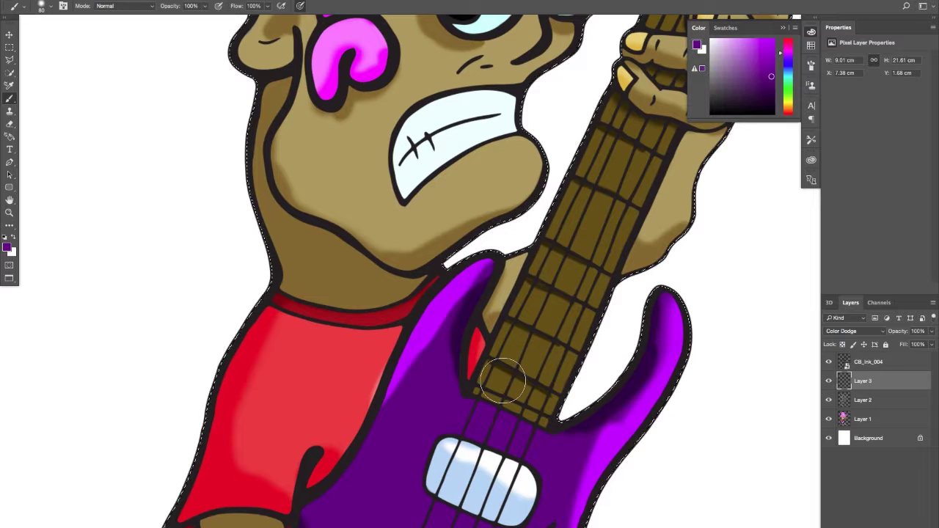
{"action": "mouse_move", "coordinate": [397, 341]}
{"action": "left_mouse_down"}
{"action": "mouse_move", "coordinate": [427, 363]}
{"action": "mouse_move", "coordinate": [394, 404]}
{"action": "mouse_move", "coordinate": [493, 266]}
{"action": "left_mouse_up"}
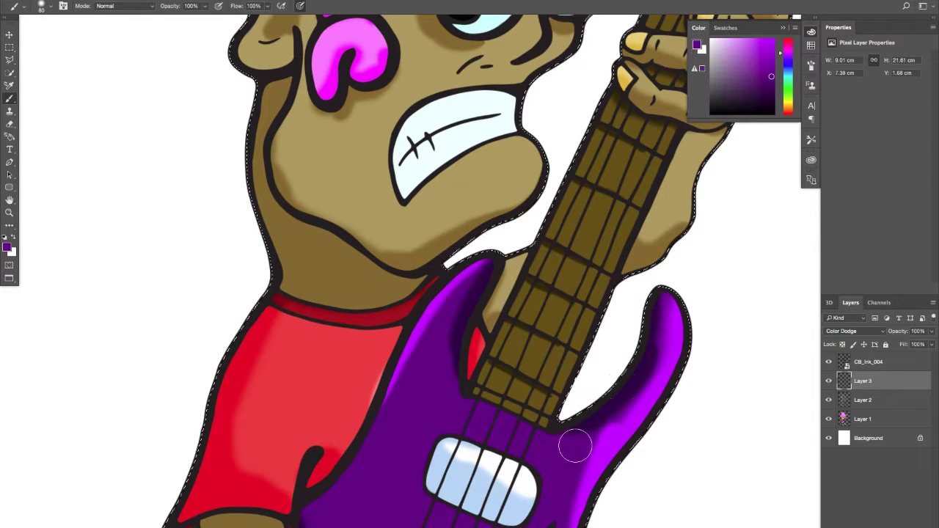
{"action": "mouse_move", "coordinate": [612, 428]}
{"action": "left_mouse_down"}
{"action": "mouse_move", "coordinate": [652, 342]}
{"action": "mouse_move", "coordinate": [659, 297]}
{"action": "left_mouse_up"}
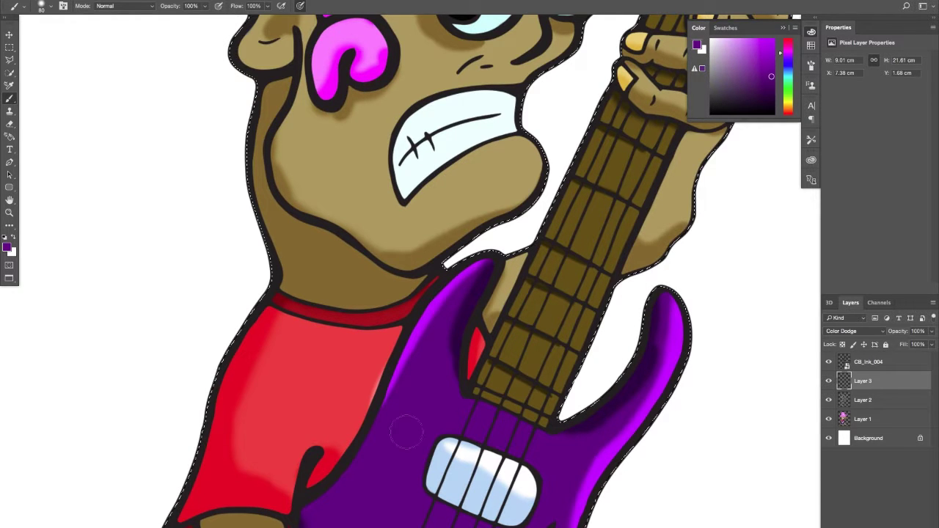
Turn the foreground colour back into a neutral grey by setting its saturation to 0%.
{"action": "left_click_drag", "start_coordinate": [335, 383], "coordinate": [408, 244]}
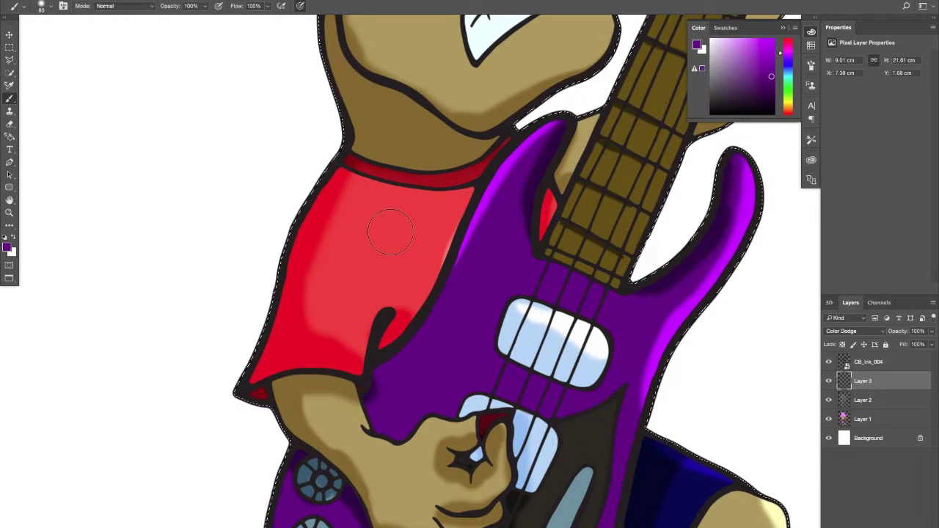
{"action": "key", "text": "z"}
{"action": "left_click_drag", "start_coordinate": [646, 287], "coordinate": [569, 287]}
{"action": "key", "text": "b"}
{"action": "left_click_drag", "start_coordinate": [658, 251], "coordinate": [541, 316]}
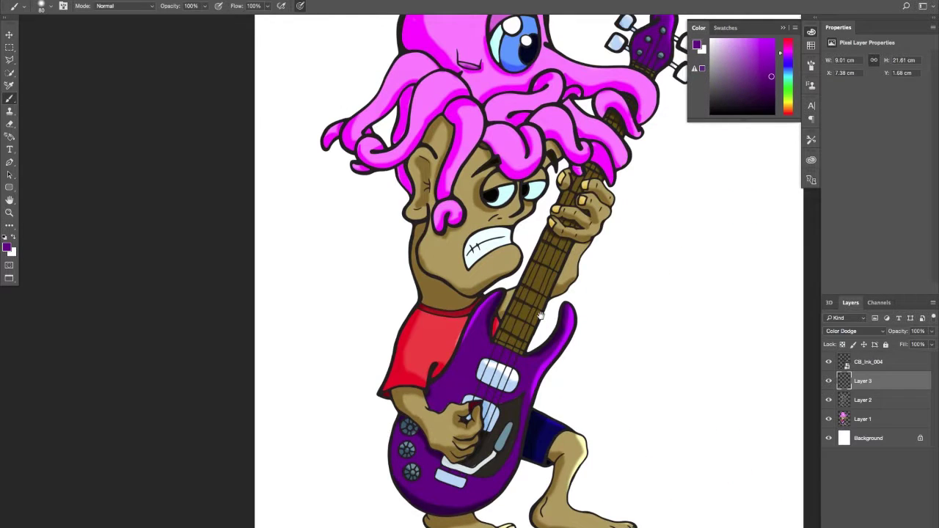
{"action": "left_click", "coordinate": [8, 248]}
{"action": "left_click", "coordinate": [797, 389]}
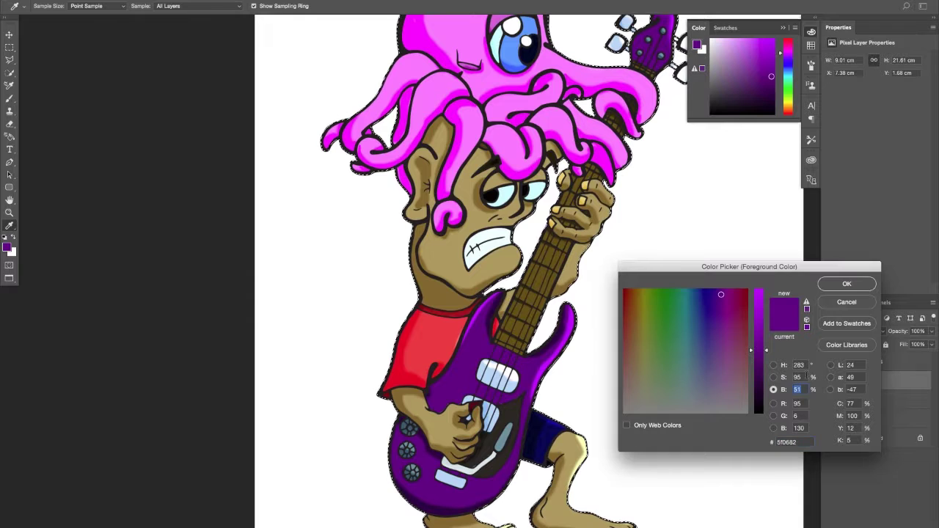
{"action": "type", "text": "0"}
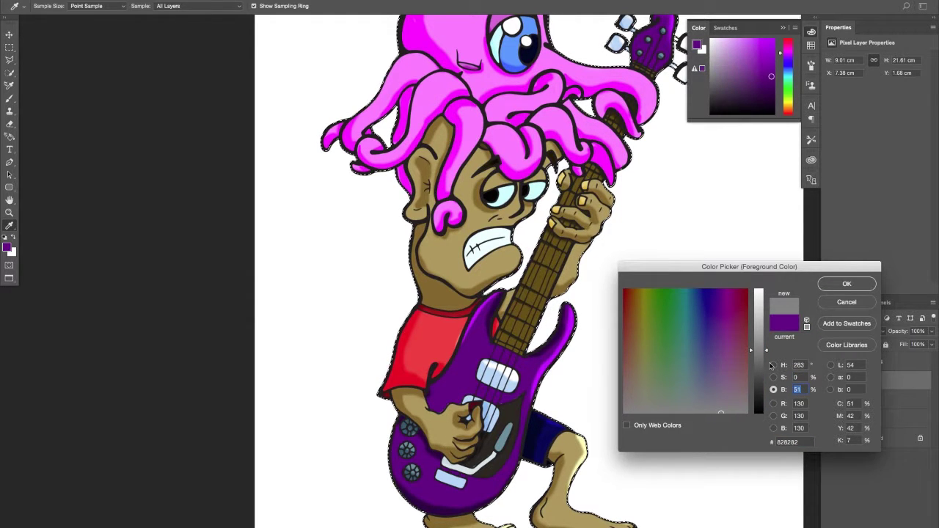
{"action": "key", "text": "Return"}
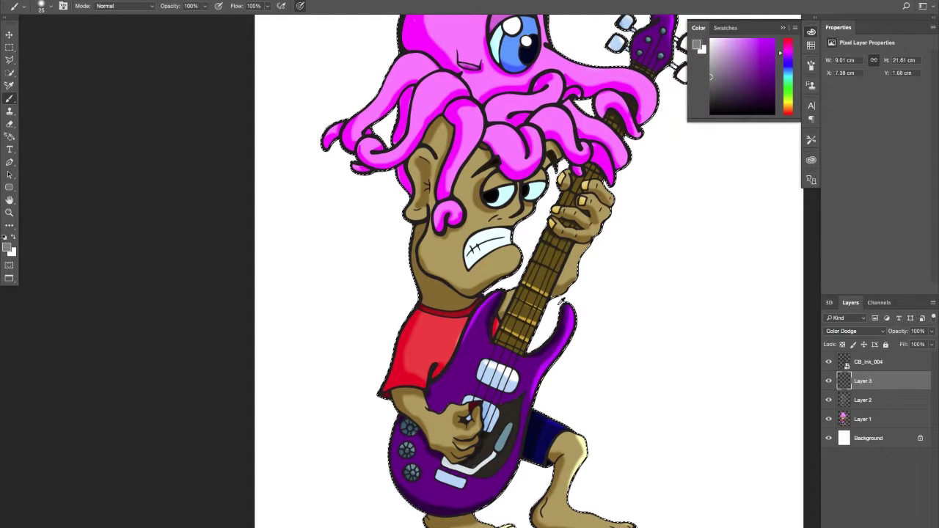
Highlight the frets along the whole guitar neck up to the headstock with a 25 px brush.
{"action": "left_click_drag", "start_coordinate": [557, 300], "coordinate": [583, 286]}
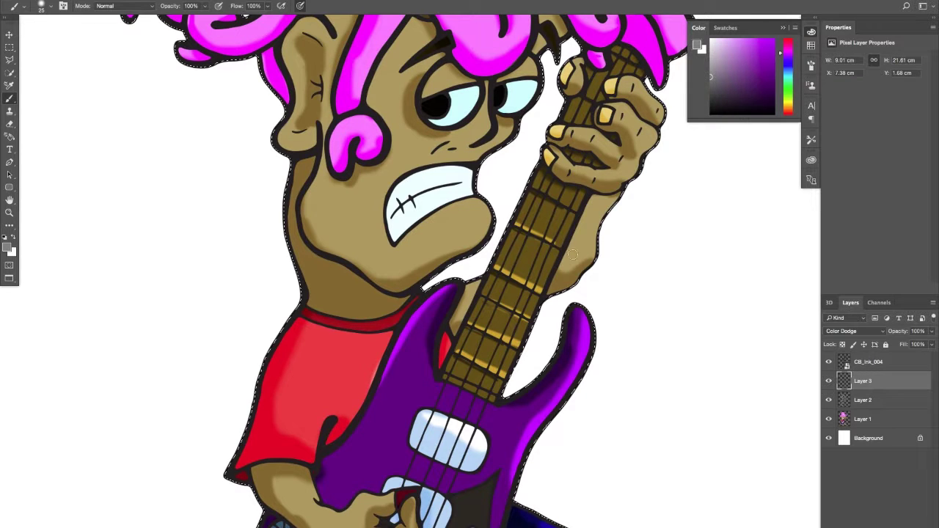
{"action": "mouse_move", "coordinate": [539, 187]}
{"action": "left_mouse_down"}
{"action": "mouse_move", "coordinate": [576, 204]}
{"action": "mouse_move", "coordinate": [553, 225]}
{"action": "mouse_move", "coordinate": [522, 315]}
{"action": "left_mouse_up"}
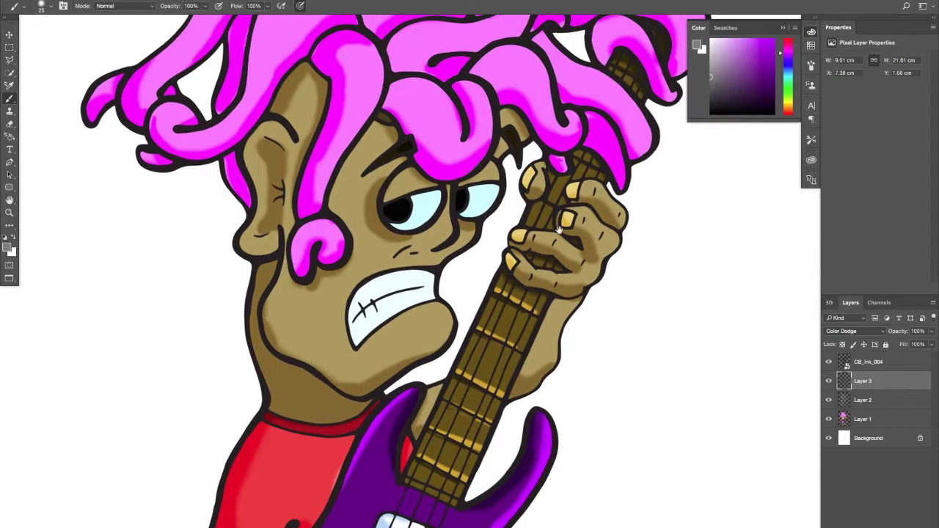
{"action": "mouse_move", "coordinate": [575, 193]}
{"action": "left_mouse_down"}
{"action": "mouse_move", "coordinate": [563, 223]}
{"action": "mouse_move", "coordinate": [594, 236]}
{"action": "mouse_move", "coordinate": [579, 274]}
{"action": "left_mouse_up"}
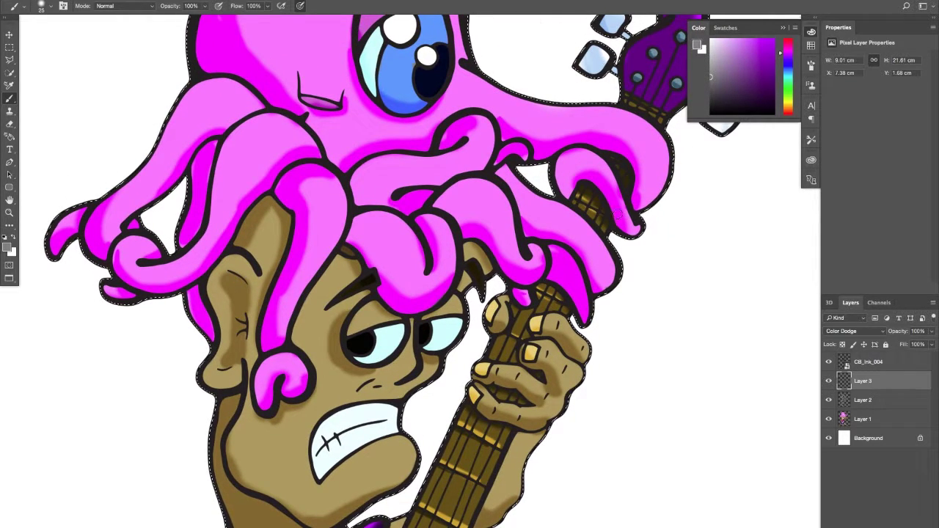
{"action": "left_click_drag", "start_coordinate": [638, 136], "coordinate": [589, 228]}
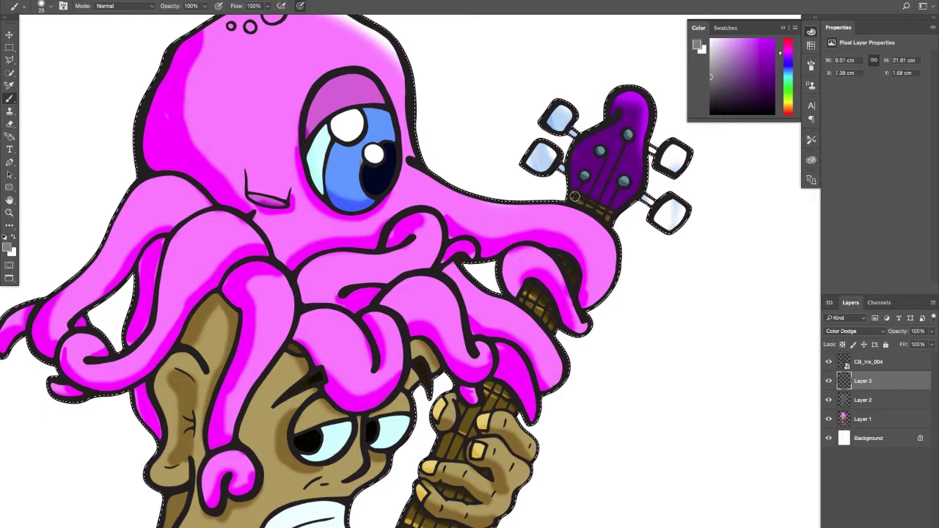
Enlarge the brush to 60 px and highlight the upper edges of the long outstretched tentacle and the curled one below the octopus's eye.
{"action": "left_click_drag", "start_coordinate": [468, 276], "coordinate": [488, 256]}
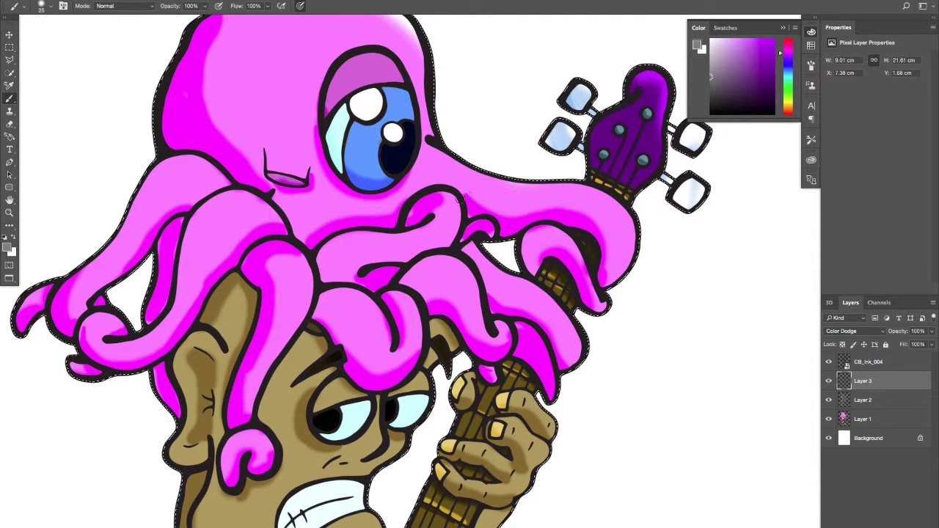
{"action": "key", "text": "bracketright"}
{"action": "key", "text": "bracketright"}
{"action": "key", "text": "bracketright"}
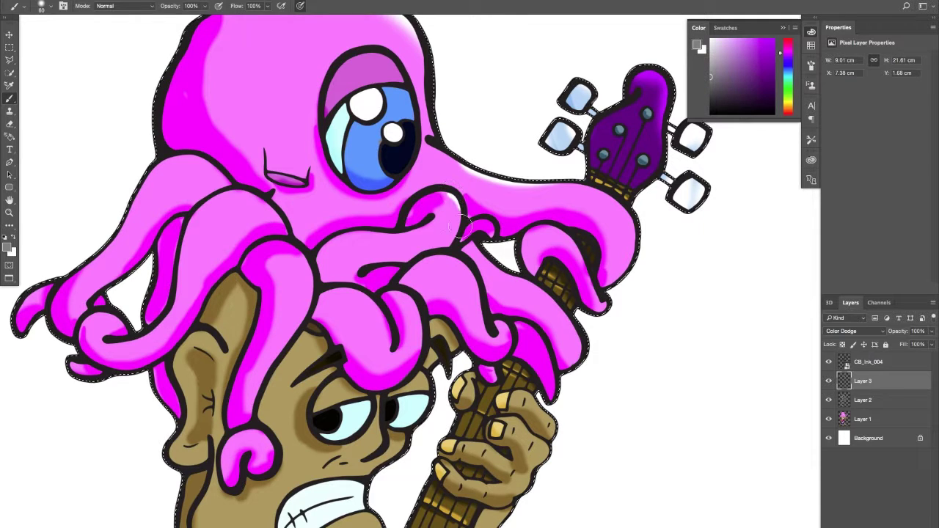
{"action": "left_click_drag", "start_coordinate": [420, 246], "coordinate": [472, 247]}
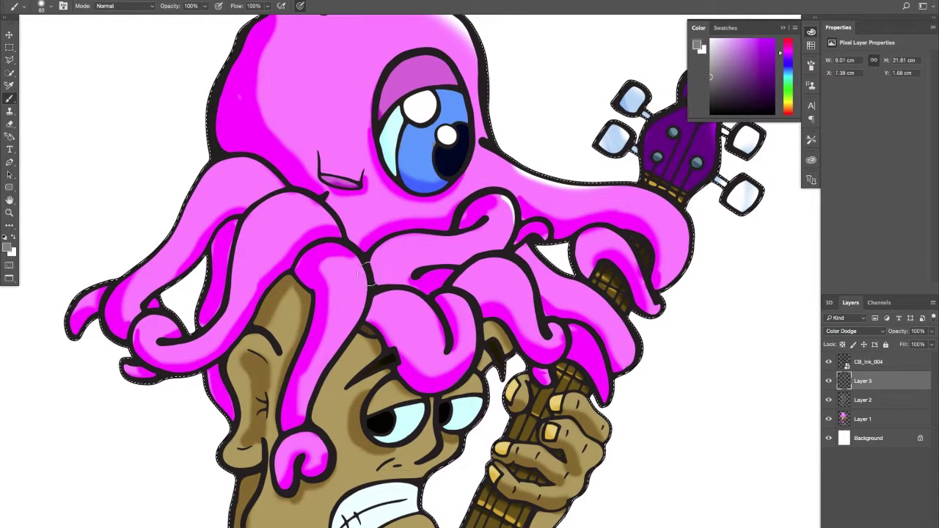
Highlight the upper edges of the tentacles over the guitarist's head and the one wrapped around the guitar neck, redoing strokes that miss.
{"action": "left_click_drag", "start_coordinate": [370, 273], "coordinate": [368, 317]}
{"action": "mouse_move", "coordinate": [289, 202]}
{"action": "left_mouse_down"}
{"action": "mouse_move", "coordinate": [313, 200]}
{"action": "mouse_move", "coordinate": [330, 212]}
{"action": "left_mouse_up"}
{"action": "key", "text": "super+z"}
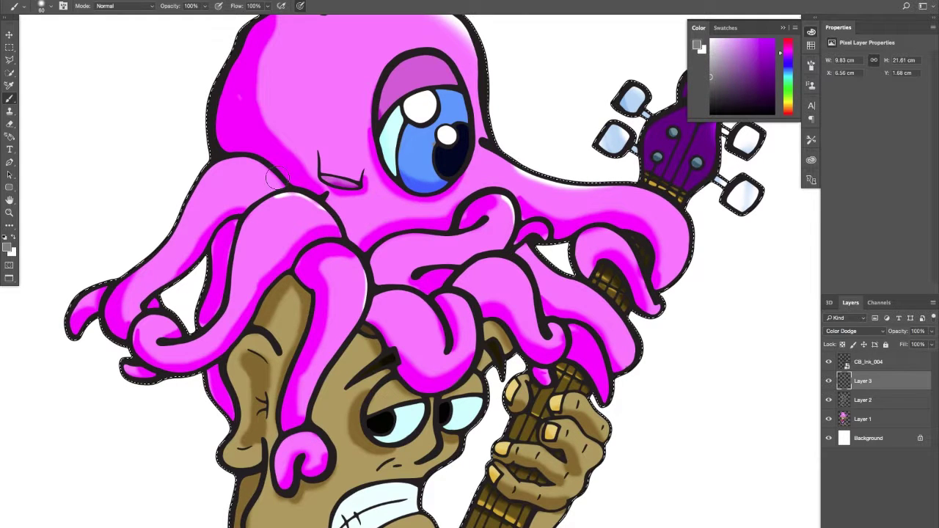
{"action": "left_click_drag", "start_coordinate": [243, 160], "coordinate": [287, 186]}
{"action": "key", "text": "super+z"}
{"action": "mouse_move", "coordinate": [229, 166]}
{"action": "left_mouse_down"}
{"action": "mouse_move", "coordinate": [254, 161]}
{"action": "mouse_move", "coordinate": [285, 183]}
{"action": "left_mouse_up"}
{"action": "left_click_drag", "start_coordinate": [241, 161], "coordinate": [307, 193]}
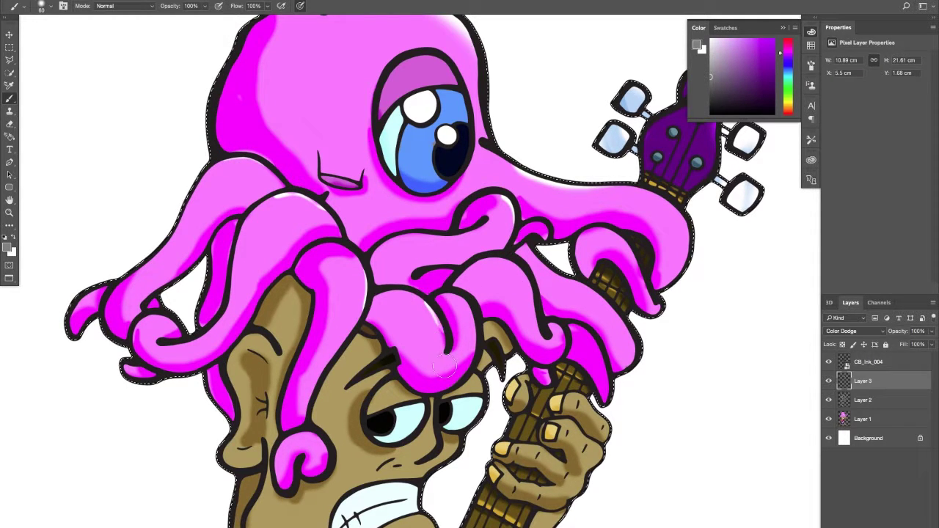
{"action": "mouse_move", "coordinate": [482, 266]}
{"action": "left_mouse_down"}
{"action": "mouse_move", "coordinate": [522, 280]}
{"action": "mouse_move", "coordinate": [523, 305]}
{"action": "left_mouse_up"}
{"action": "mouse_move", "coordinate": [587, 233]}
{"action": "left_mouse_down"}
{"action": "mouse_move", "coordinate": [612, 232]}
{"action": "mouse_move", "coordinate": [629, 262]}
{"action": "mouse_move", "coordinate": [602, 231]}
{"action": "mouse_move", "coordinate": [639, 269]}
{"action": "left_mouse_up"}
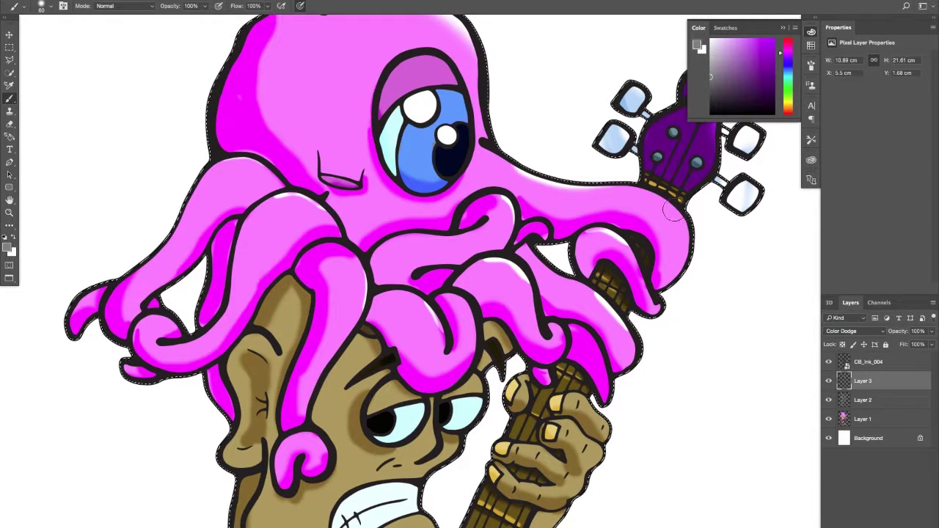
Paint small highlights on the fretting hand's fingers, the nose and the lower lip, undoing an oversized finger stroke.
{"action": "key", "text": "z"}
{"action": "left_click_drag", "start_coordinate": [637, 308], "coordinate": [561, 330]}
{"action": "key", "text": "b"}
{"action": "mouse_move", "coordinate": [574, 378]}
{"action": "left_mouse_down"}
{"action": "mouse_move", "coordinate": [385, 243]}
{"action": "mouse_move", "coordinate": [396, 215]}
{"action": "left_mouse_up"}
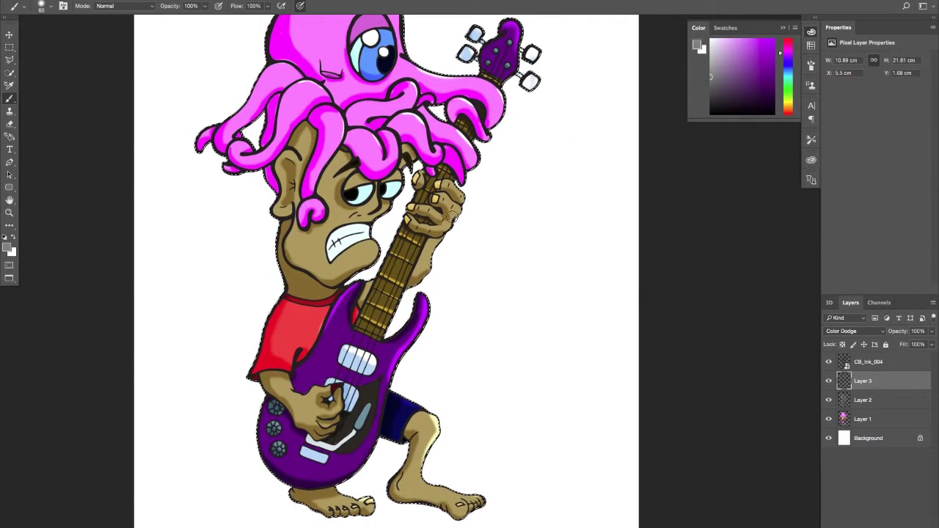
{"action": "key", "text": "z"}
{"action": "left_click_drag", "start_coordinate": [476, 229], "coordinate": [512, 235]}
{"action": "key", "text": "b"}
{"action": "left_click_drag", "start_coordinate": [465, 172], "coordinate": [509, 224]}
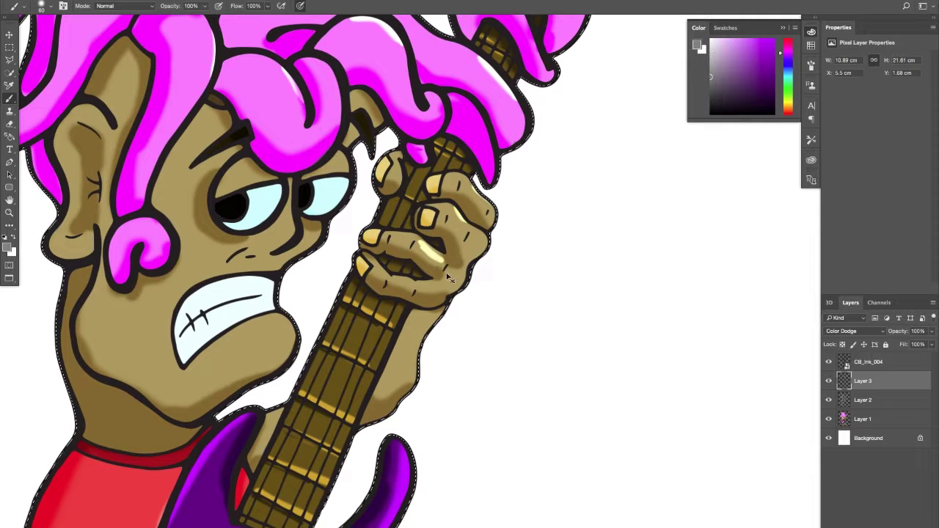
{"action": "key", "text": "super+z"}
{"action": "left_click_drag", "start_coordinate": [428, 252], "coordinate": [422, 245]}
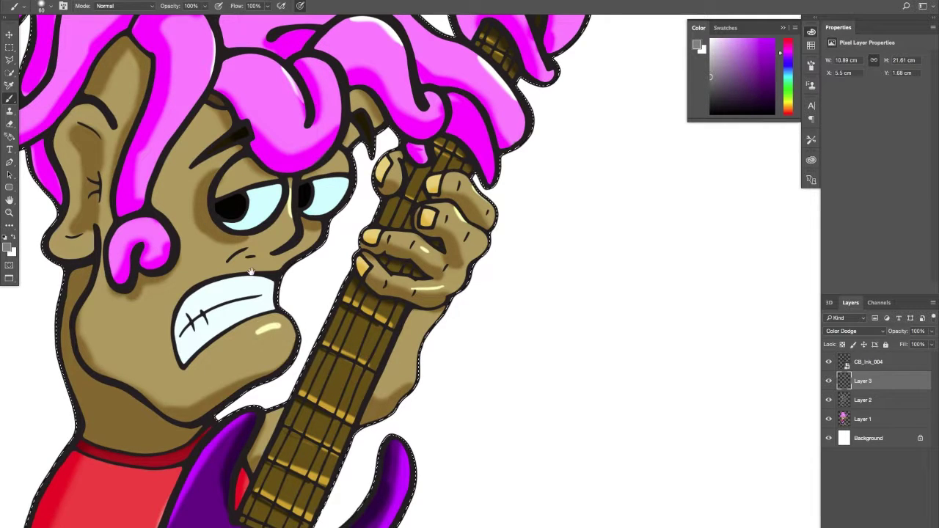
Highlight the outer edge of the forearm behind the guitar neck, undoing a stray dab on the curled tentacle tip.
{"action": "left_click_drag", "start_coordinate": [252, 273], "coordinate": [373, 257]}
{"action": "mouse_move", "coordinate": [276, 219]}
{"action": "left_mouse_down"}
{"action": "mouse_move", "coordinate": [269, 213]}
{"action": "mouse_move", "coordinate": [278, 218]}
{"action": "left_mouse_up"}
{"action": "key", "text": "ctrl+z"}
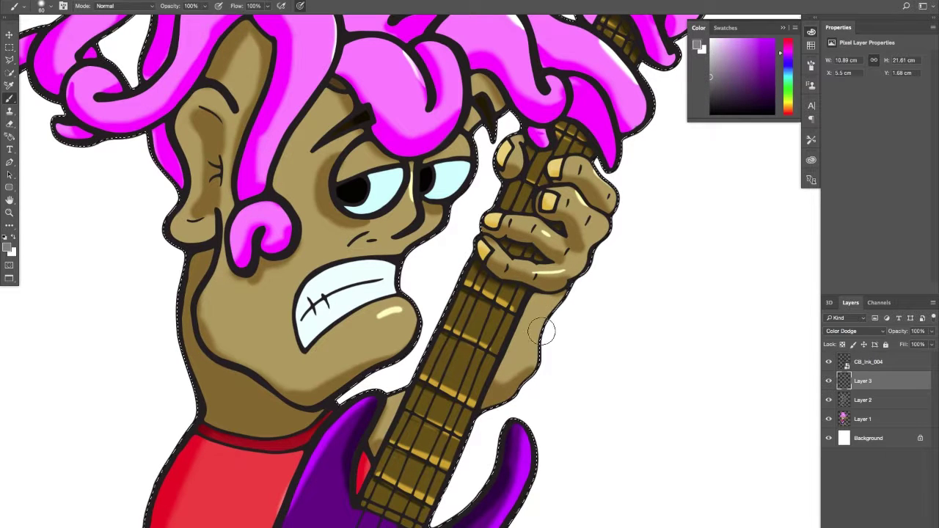
{"action": "left_click_drag", "start_coordinate": [541, 331], "coordinate": [538, 364]}
{"action": "left_click_drag", "start_coordinate": [372, 367], "coordinate": [425, 242]}
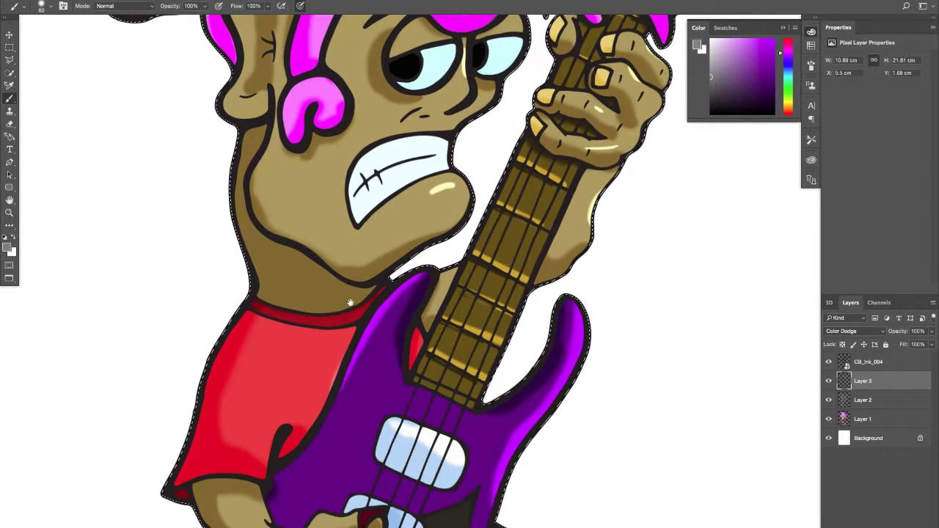
{"action": "left_click_drag", "start_coordinate": [316, 392], "coordinate": [428, 300]}
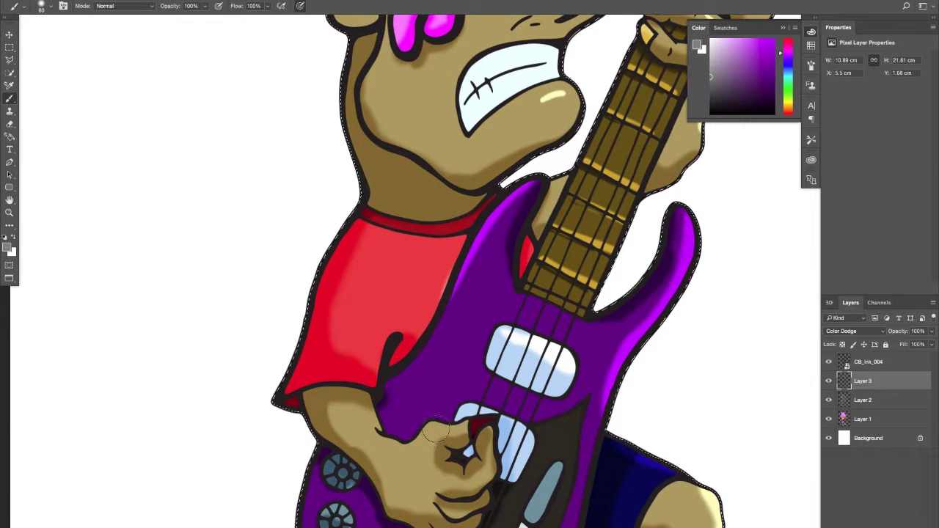
Paint small highlights on the strumming hand's knuckle and along the wrist.
{"action": "mouse_move", "coordinate": [350, 348]}
{"action": "left_mouse_down"}
{"action": "mouse_move", "coordinate": [342, 329]}
{"action": "mouse_move", "coordinate": [213, 230]}
{"action": "left_mouse_up"}
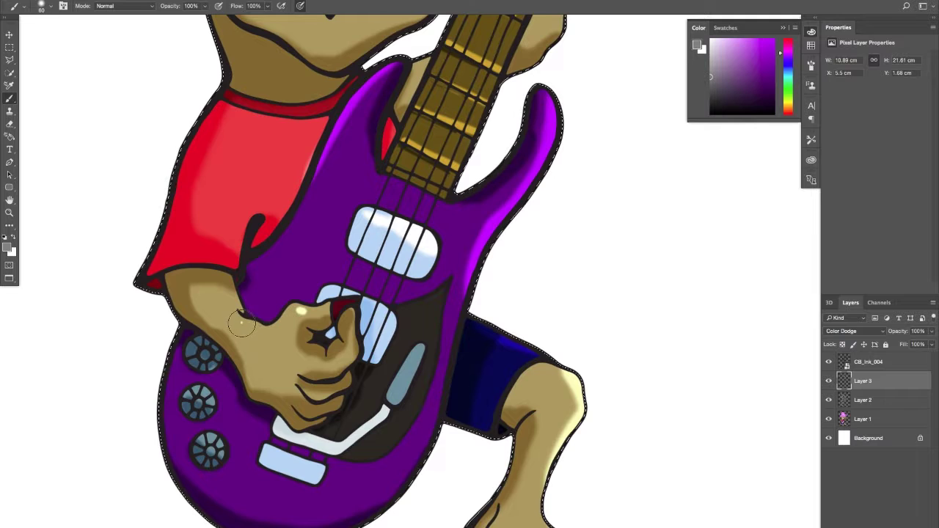
{"action": "left_click_drag", "start_coordinate": [254, 331], "coordinate": [226, 301]}
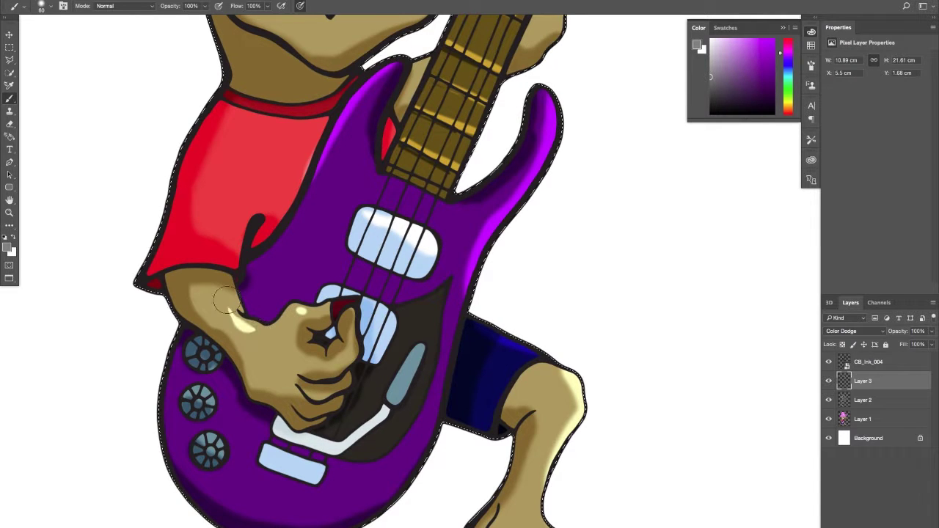
{"action": "key", "text": "z"}
{"action": "key", "text": "super+0"}
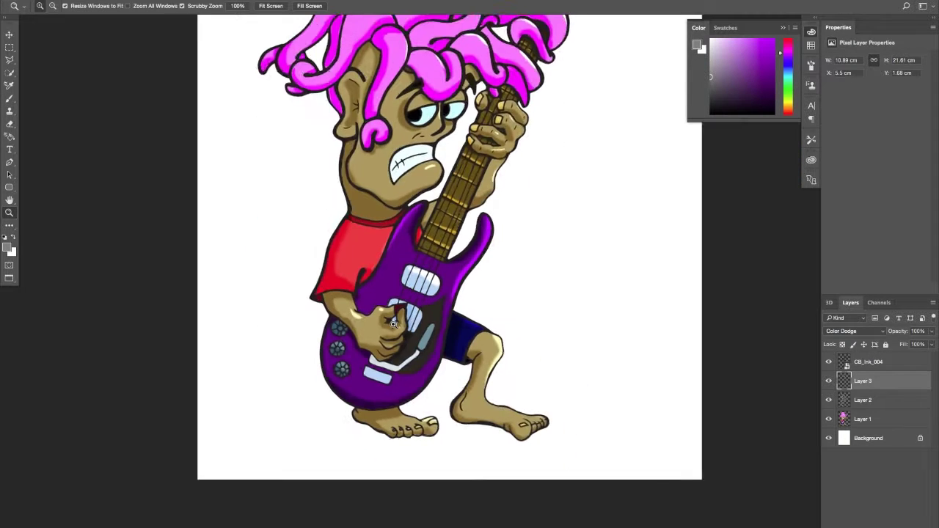
{"action": "left_click_drag", "start_coordinate": [394, 324], "coordinate": [389, 328]}
{"action": "key", "text": "b"}
{"action": "left_click_drag", "start_coordinate": [450, 267], "coordinate": [375, 353]}
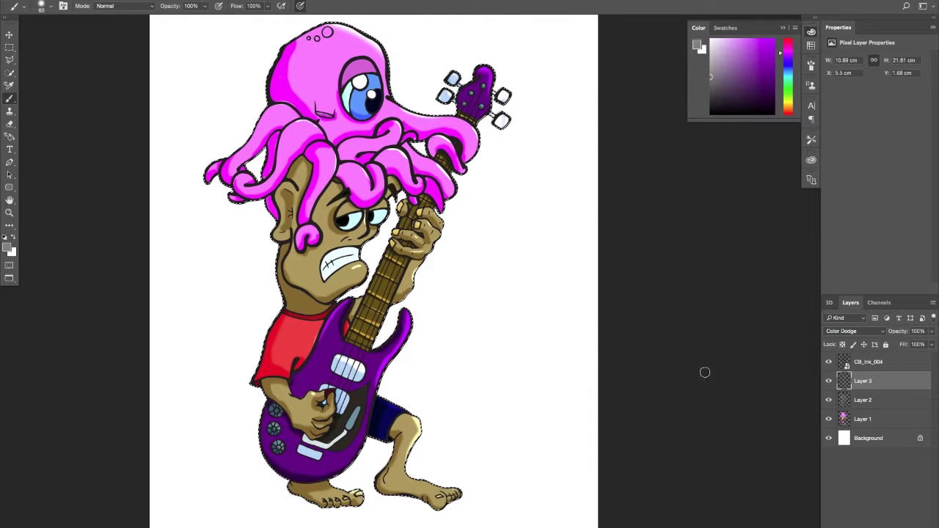
Set the opacity of the Color Dodge highlight layer to 50% and clear the selection around the figure.
{"action": "left_click", "coordinate": [932, 344]}
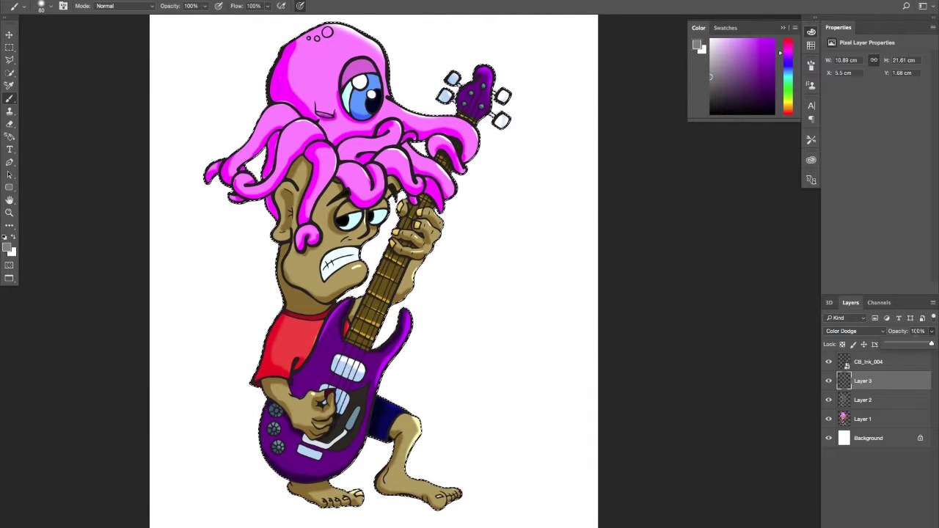
{"action": "left_click", "coordinate": [916, 333]}
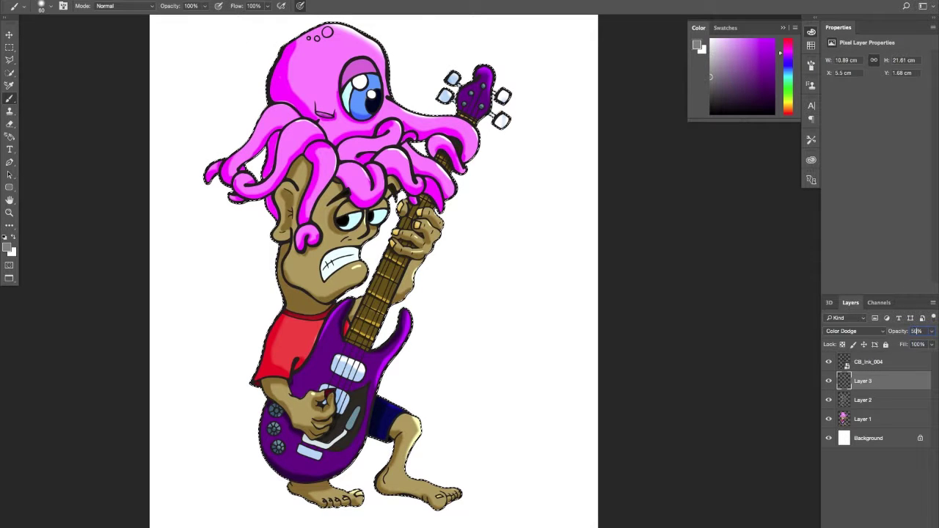
{"action": "type", "text": "50"}
{"action": "left_click", "coordinate": [869, 493]}
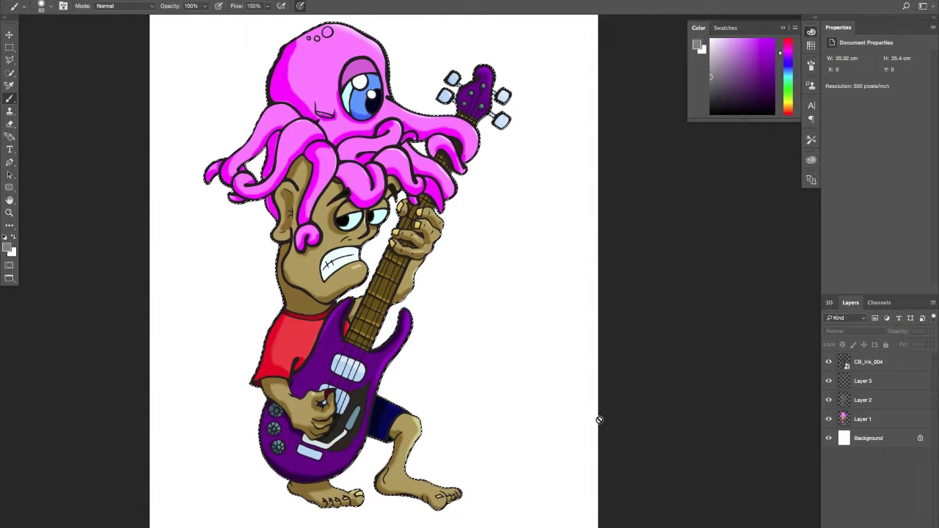
{"action": "key", "text": "ctrl+d"}
Add an empty layer above the white Background layer and delete the Background layer.
{"action": "left_click", "coordinate": [830, 438]}
{"action": "left_click", "coordinate": [829, 438]}
{"action": "left_click_drag", "start_coordinate": [380, 247], "coordinate": [437, 274]}
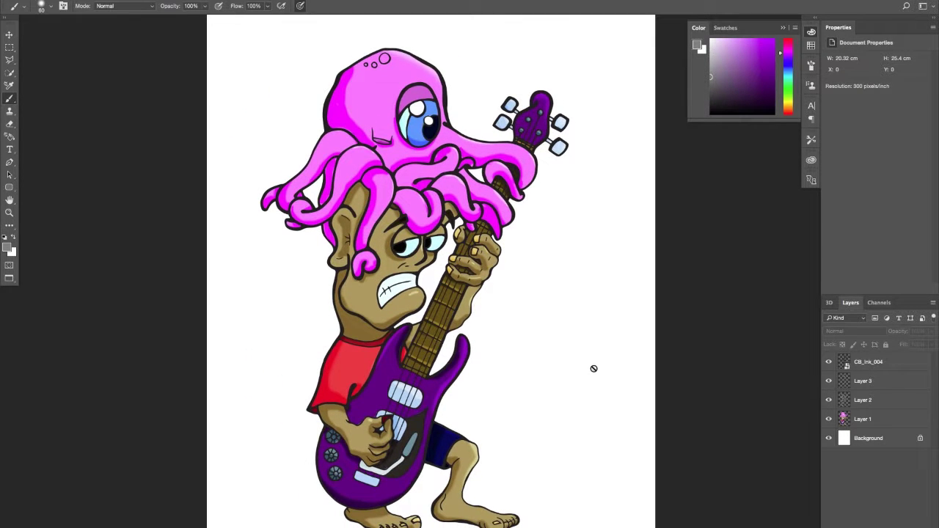
{"action": "left_click", "coordinate": [871, 439]}
{"action": "key", "text": "ctrl+alt+shift+n"}
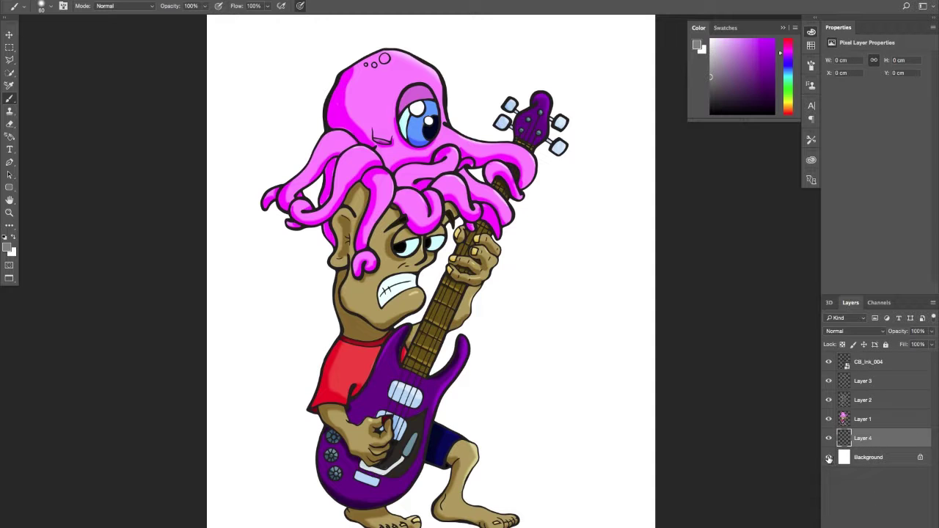
{"action": "left_click_drag", "start_coordinate": [869, 458], "coordinate": [924, 527]}
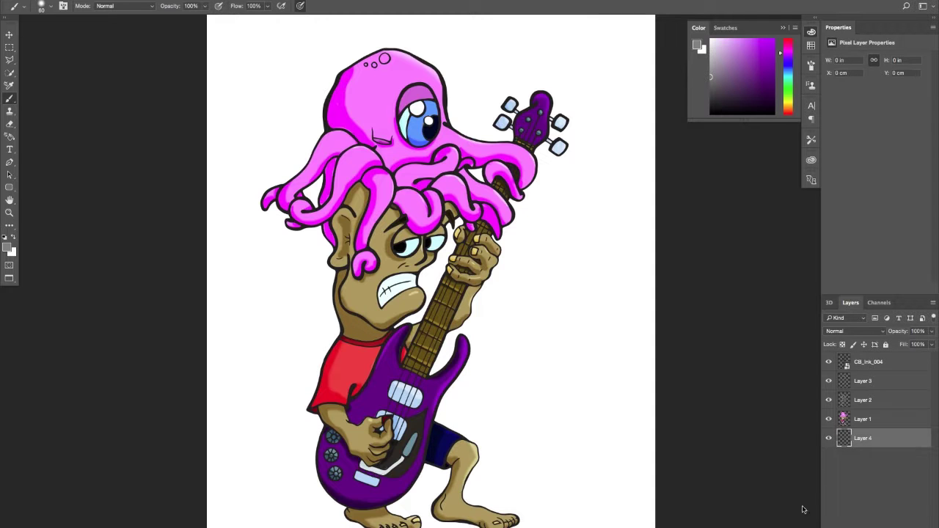
Set the foreground colour to a bright sky blue with a hue of 189°.
{"action": "left_click", "coordinate": [8, 251]}
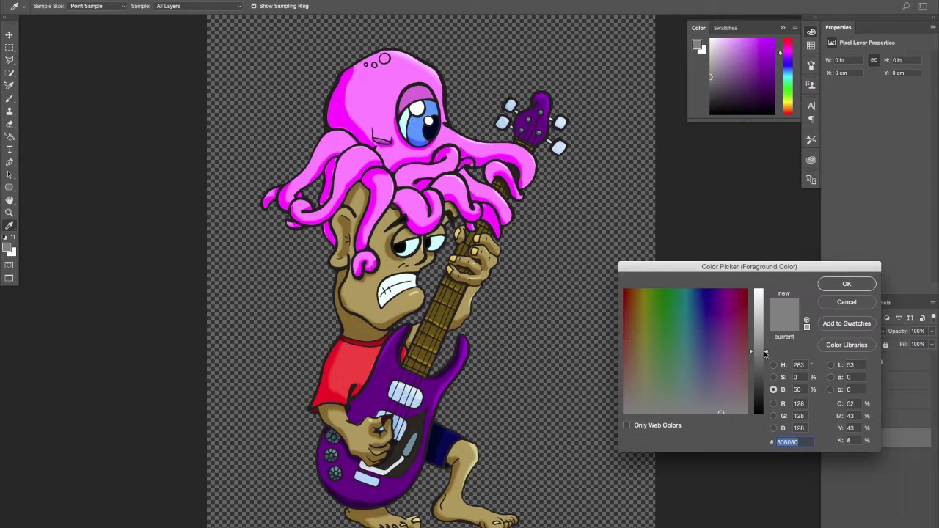
{"action": "left_click", "coordinate": [846, 302]}
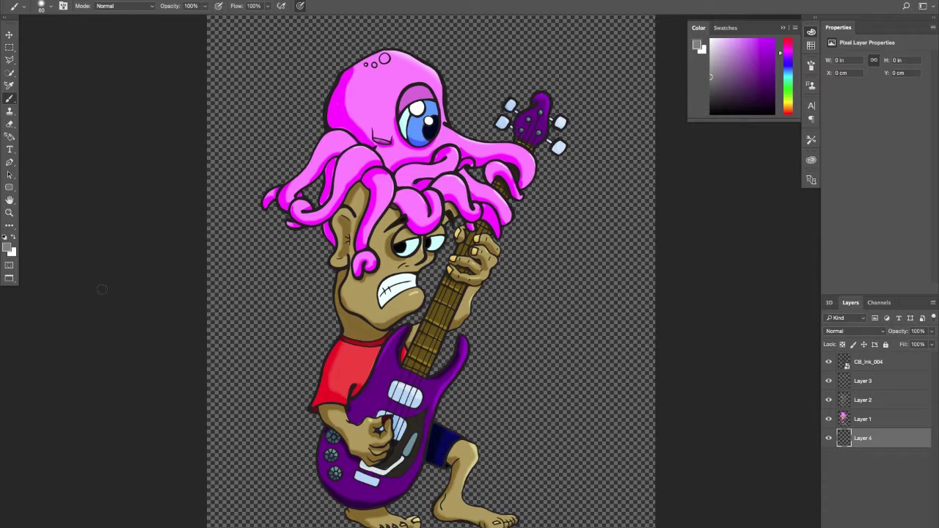
{"action": "left_click", "coordinate": [9, 250]}
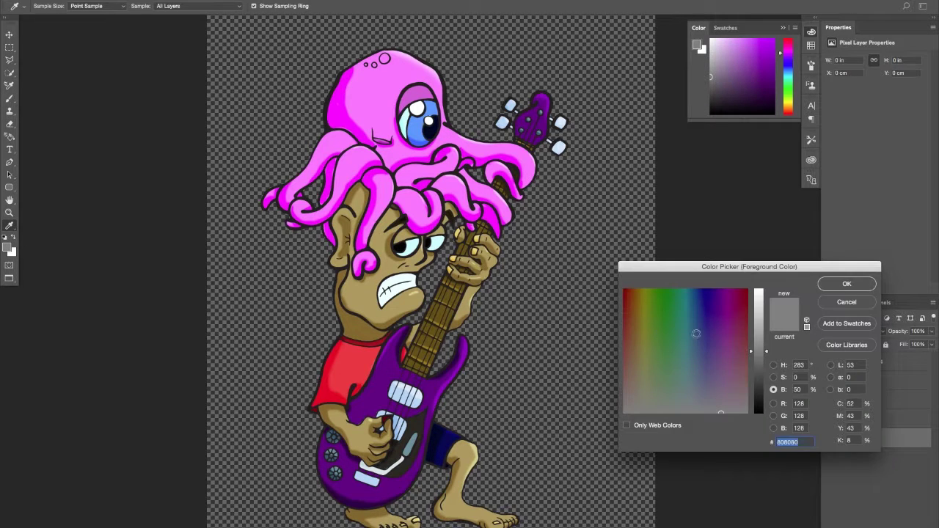
{"action": "mouse_move", "coordinate": [715, 303]}
{"action": "left_mouse_down"}
{"action": "mouse_move", "coordinate": [706, 291]}
{"action": "mouse_move", "coordinate": [688, 292]}
{"action": "left_mouse_up"}
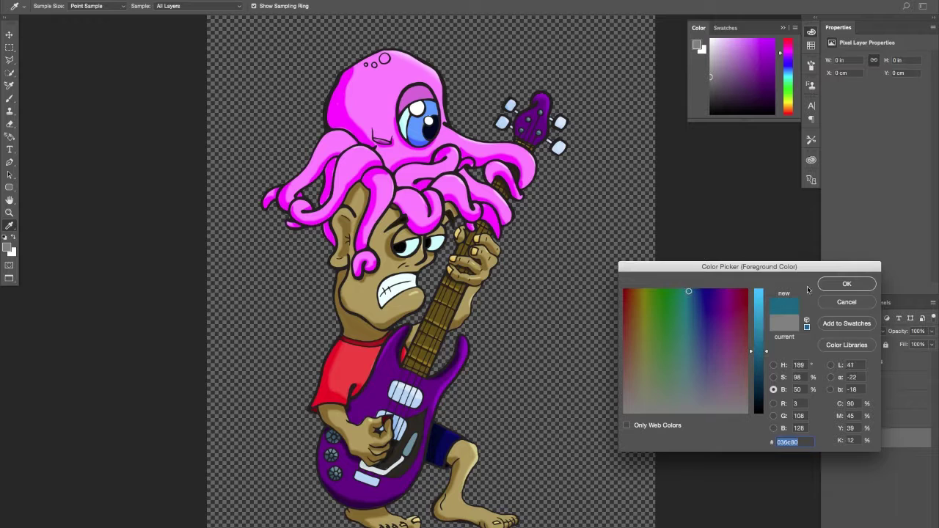
{"action": "left_click", "coordinate": [760, 298]}
{"action": "left_click", "coordinate": [845, 285]}
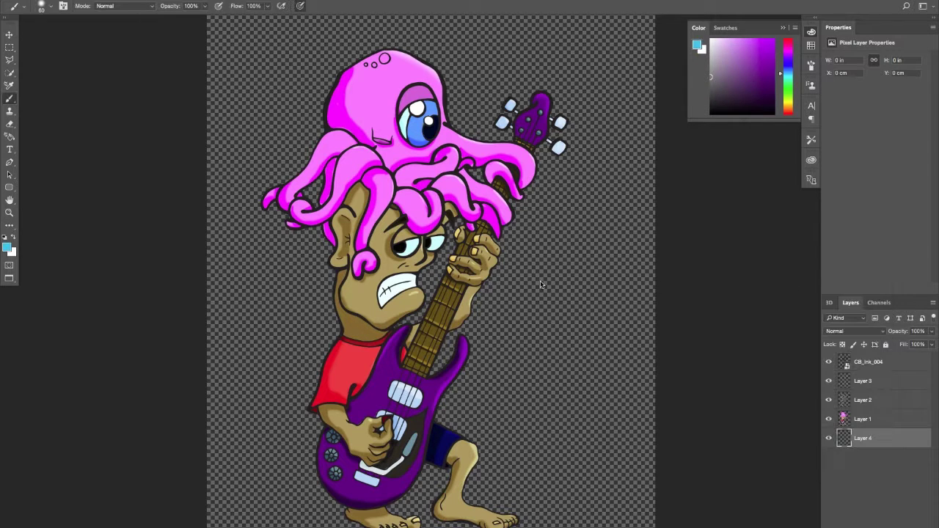
Set the background colour to the sea green 20c997.
{"action": "left_click", "coordinate": [13, 251]}
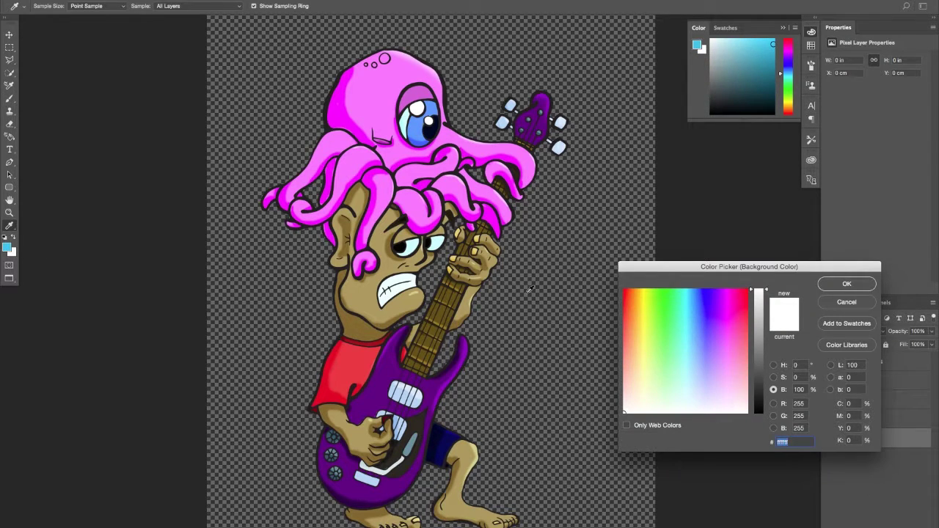
{"action": "left_click", "coordinate": [708, 297]}
{"action": "left_click", "coordinate": [752, 315]}
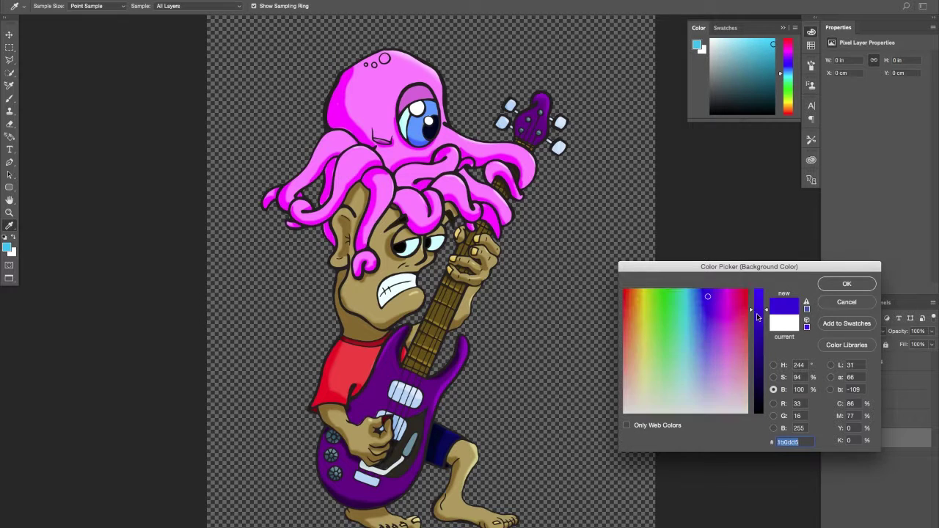
{"action": "left_click", "coordinate": [679, 309]}
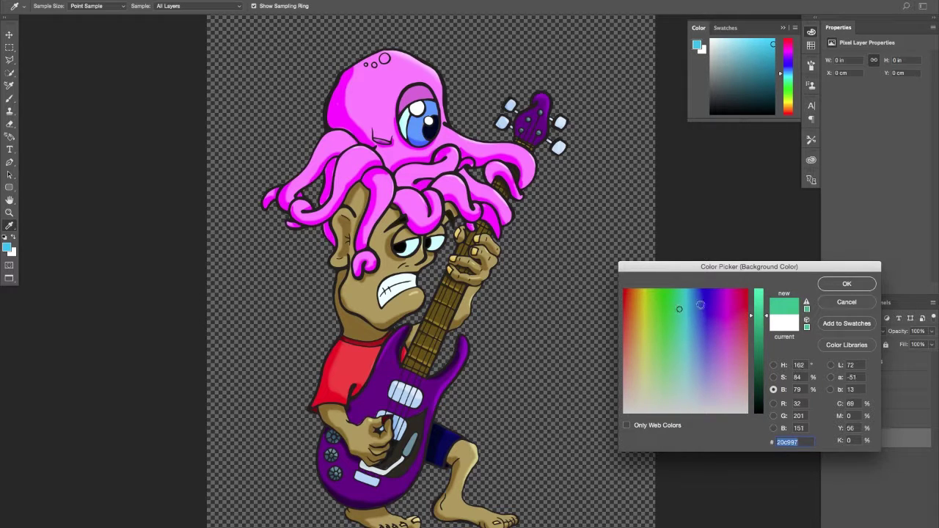
{"action": "left_click", "coordinate": [844, 286]}
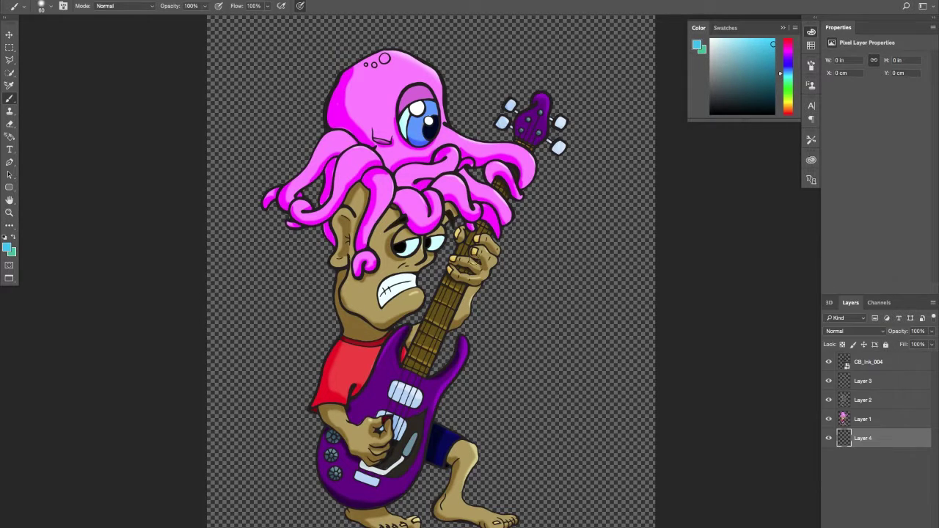
Fill the empty bottom layer with a radial blue-to-green gradient running from the feet up to the canvas's upper edge.
{"action": "key", "text": "i"}
{"action": "left_click", "coordinate": [11, 225]}
{"action": "left_click", "coordinate": [88, 476]}
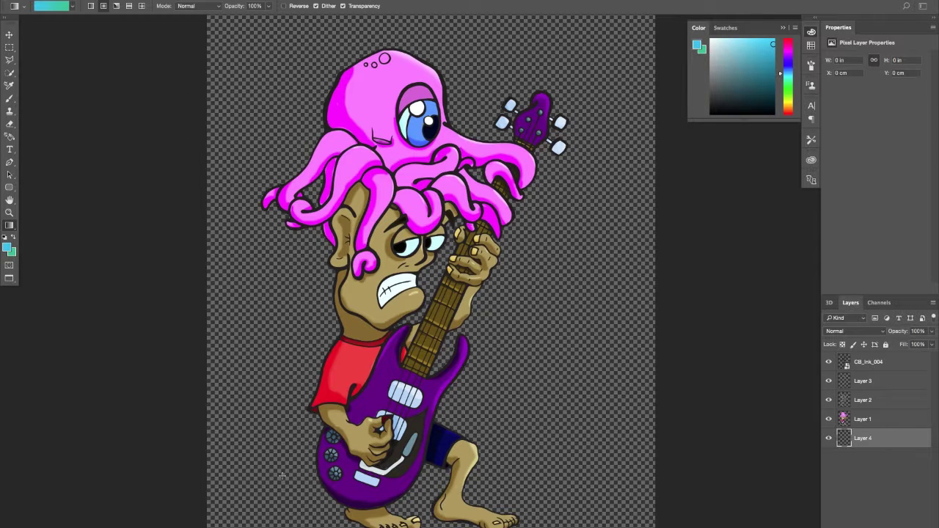
{"action": "left_click_drag", "start_coordinate": [424, 507], "coordinate": [371, 15]}
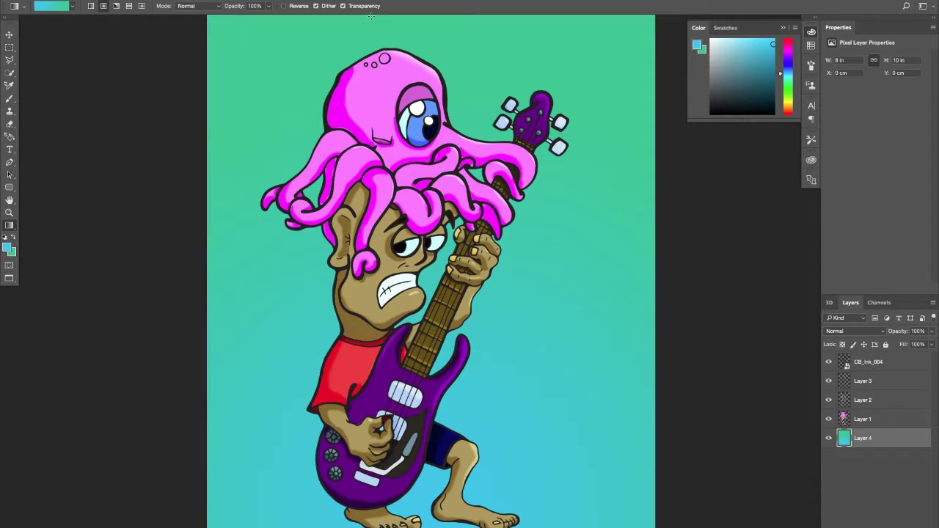
{"action": "key", "text": "z"}
{"action": "left_click_drag", "start_coordinate": [572, 327], "coordinate": [560, 331]}
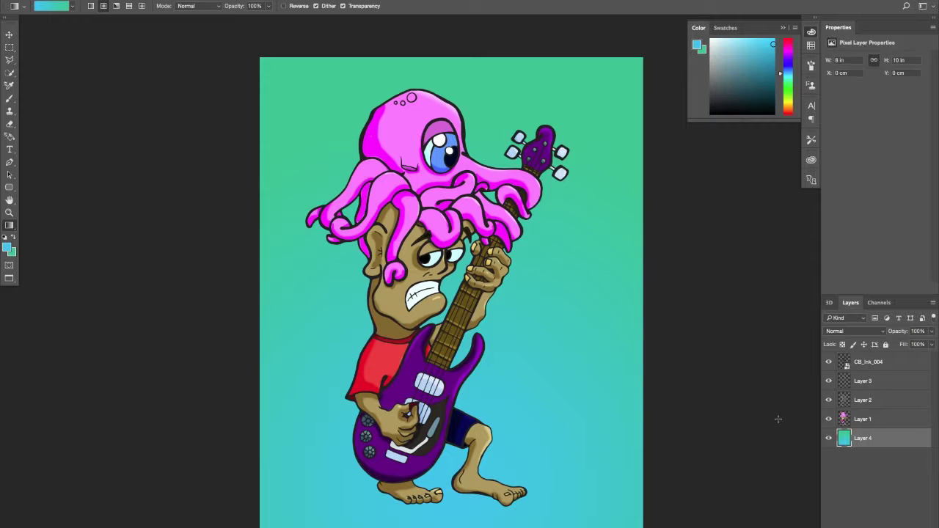
Add a new layer above the gradient and set the foreground colour to a neutral grey with 50% brightness.
{"action": "key", "text": "ctrl+shift+alt+n"}
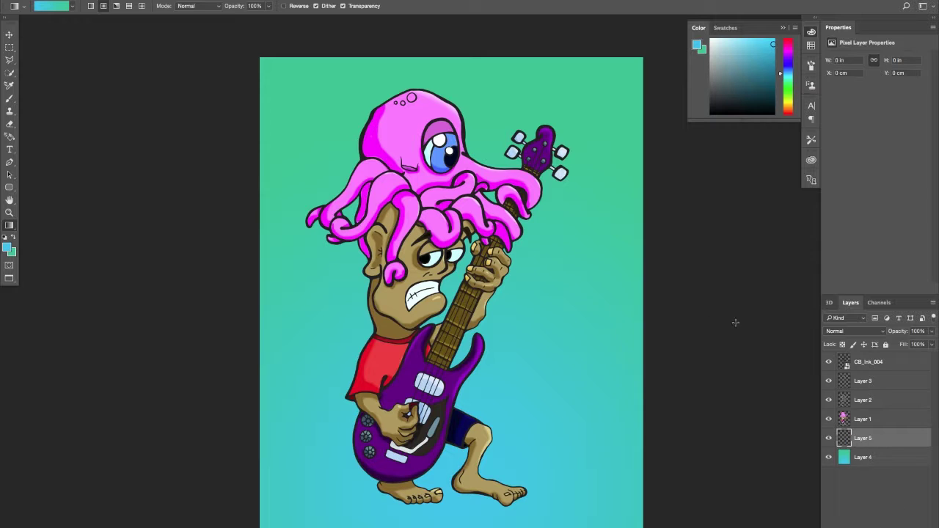
{"action": "left_click", "coordinate": [6, 238]}
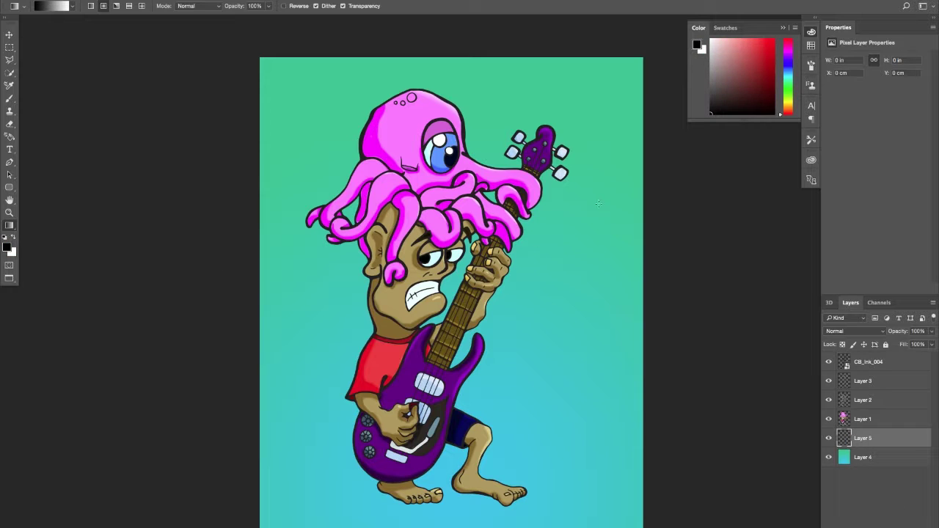
{"action": "left_click", "coordinate": [7, 247]}
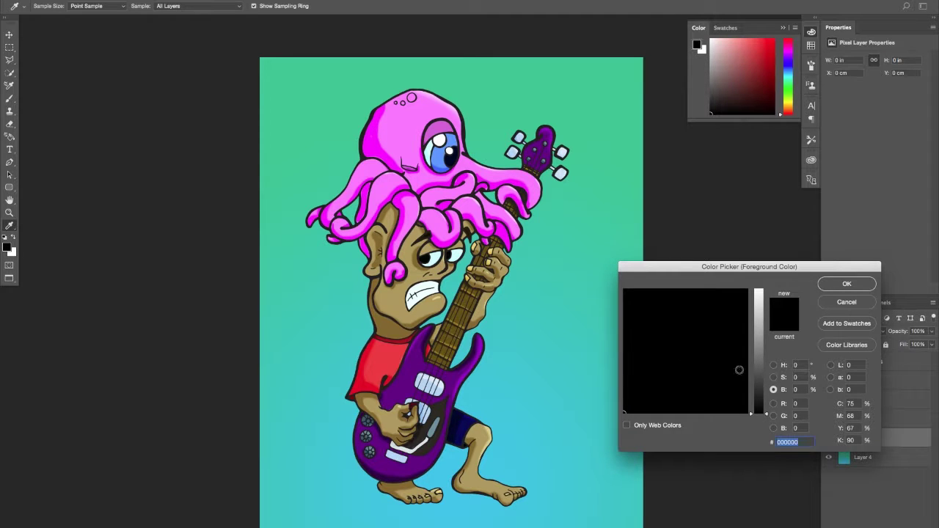
{"action": "type", "text": "50"}
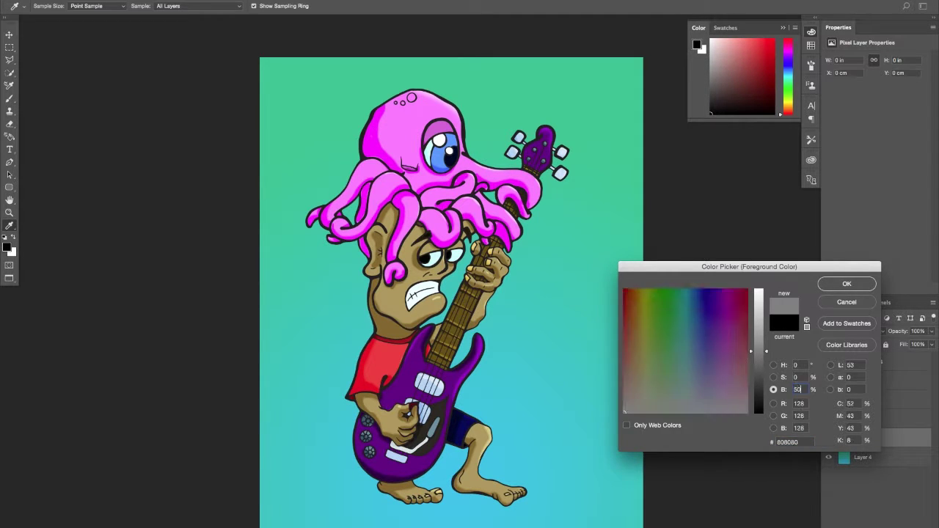
{"action": "key", "text": "Return"}
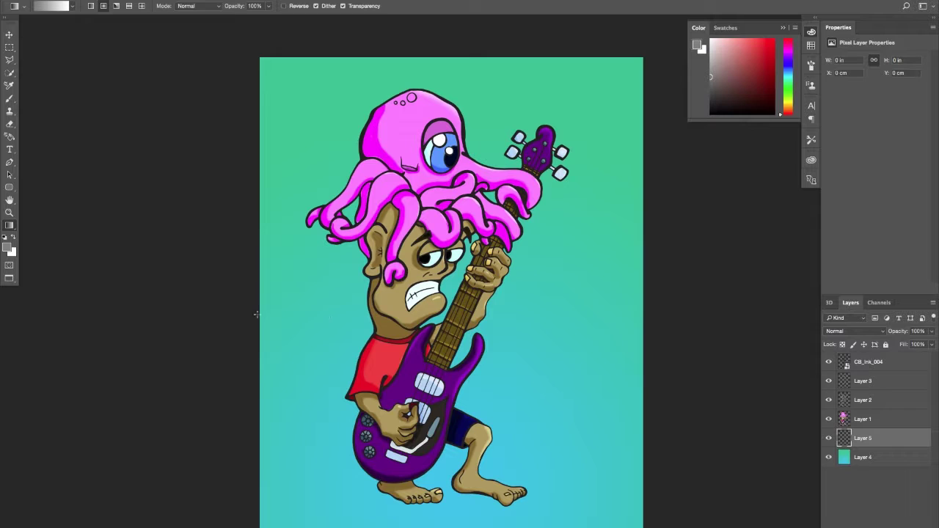
Switch to the Brush tool and enlarge the brush to 150 px.
{"action": "key", "text": "b"}
{"action": "key", "text": "bracketright"}
{"action": "key", "text": "bracketright"}
{"action": "key", "text": "bracketright"}
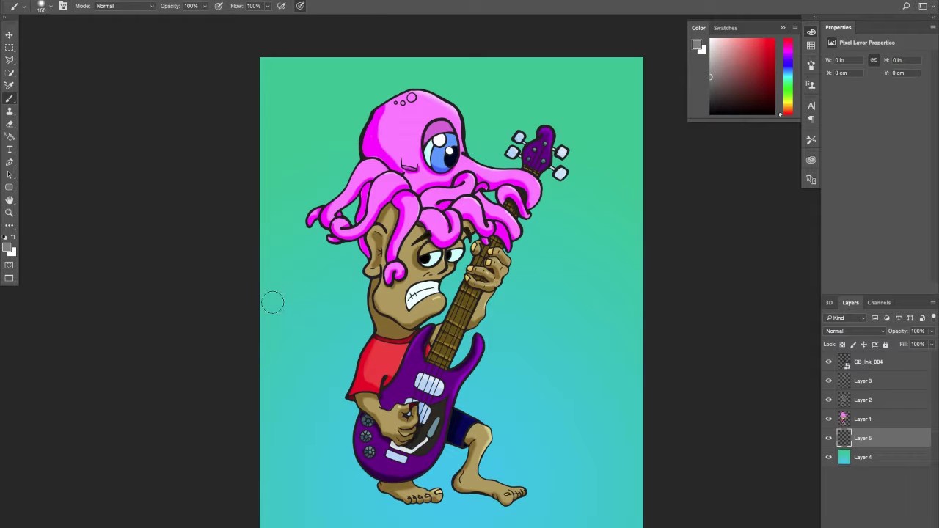
Set the new layer's blend mode to Color Burn after trying Overlay and Color Dodge.
{"action": "left_click", "coordinate": [856, 333]}
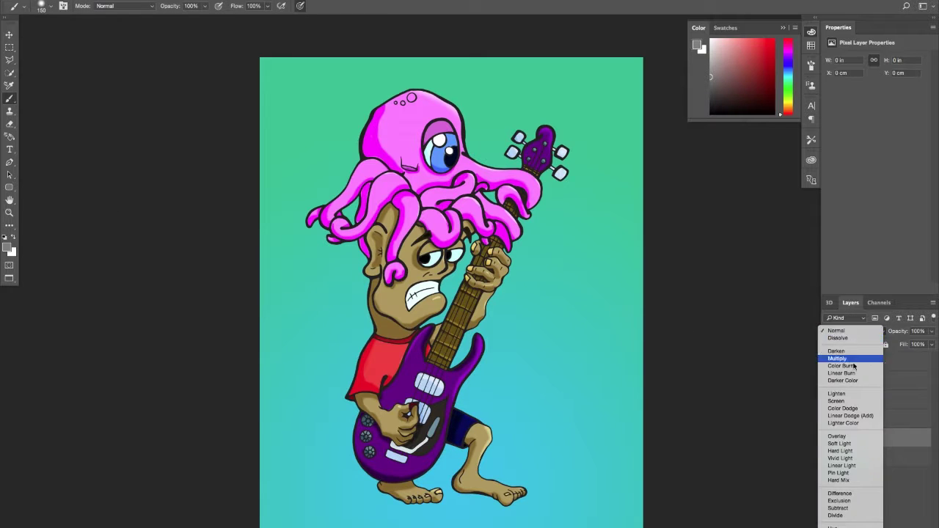
{"action": "left_click", "coordinate": [835, 435]}
{"action": "left_click", "coordinate": [859, 332]}
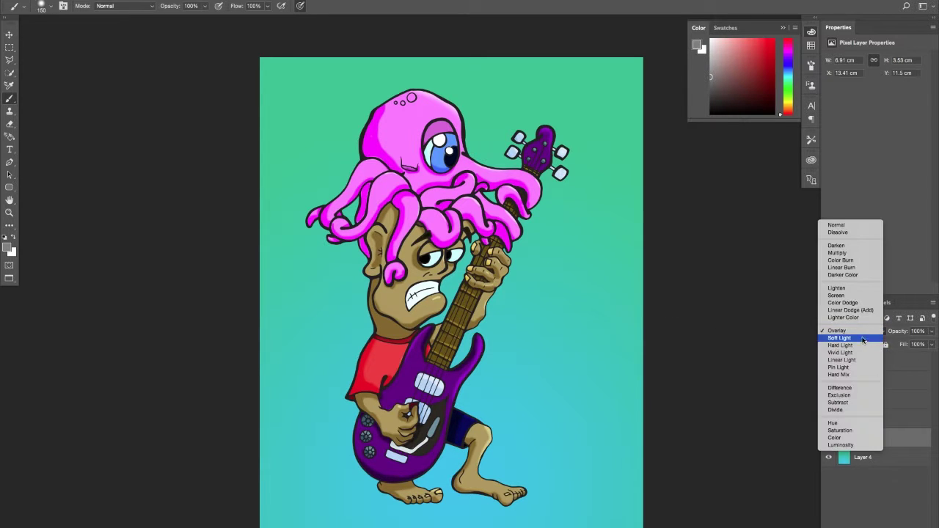
{"action": "left_click", "coordinate": [846, 305]}
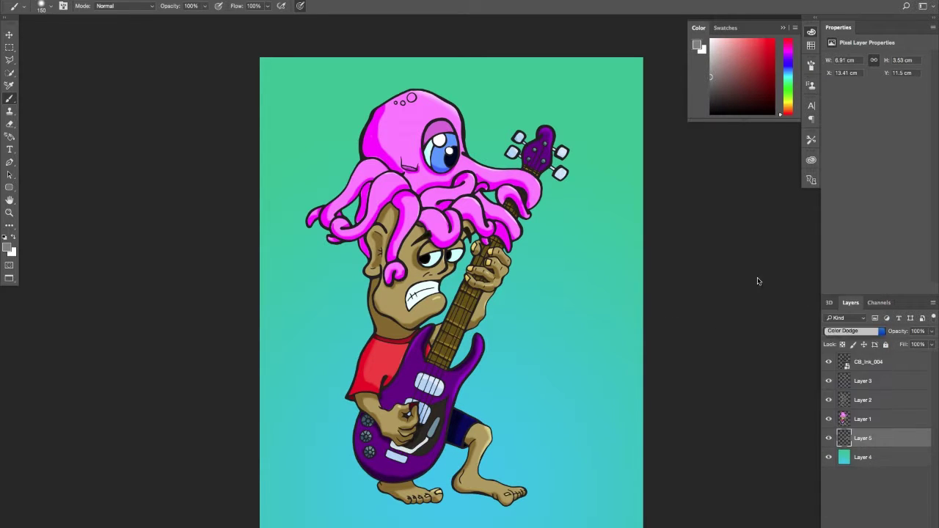
{"action": "left_click", "coordinate": [846, 331]}
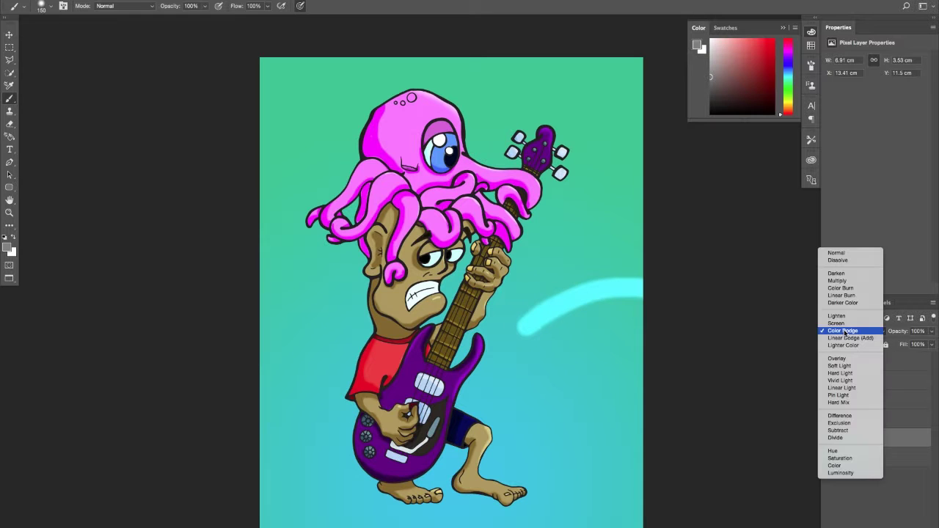
{"action": "left_click", "coordinate": [843, 289]}
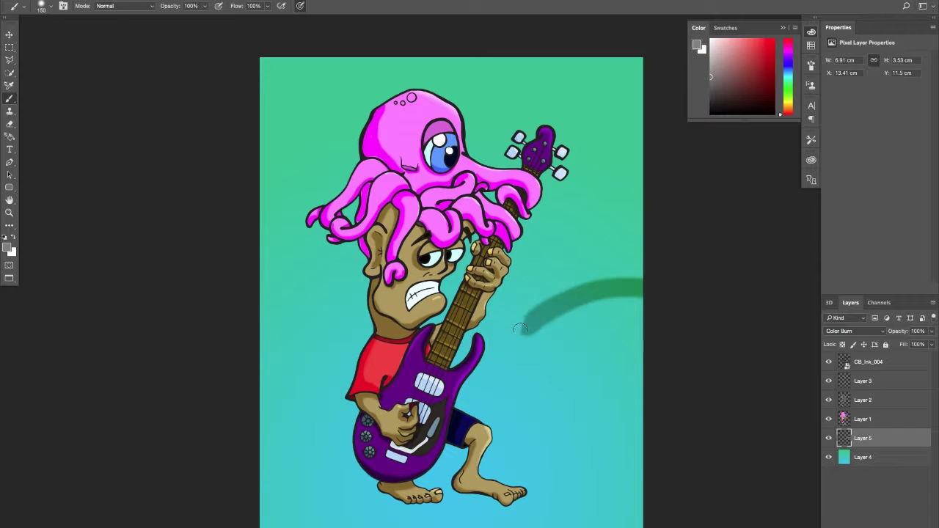
Raise the hardness of the 150 px brush to 90% after trying a soft stroke on the backdrop.
{"action": "mouse_move", "coordinate": [521, 329]}
{"action": "left_mouse_down"}
{"action": "mouse_move", "coordinate": [547, 304]}
{"action": "mouse_move", "coordinate": [512, 329]}
{"action": "mouse_move", "coordinate": [591, 298]}
{"action": "mouse_move", "coordinate": [621, 277]}
{"action": "left_mouse_up"}
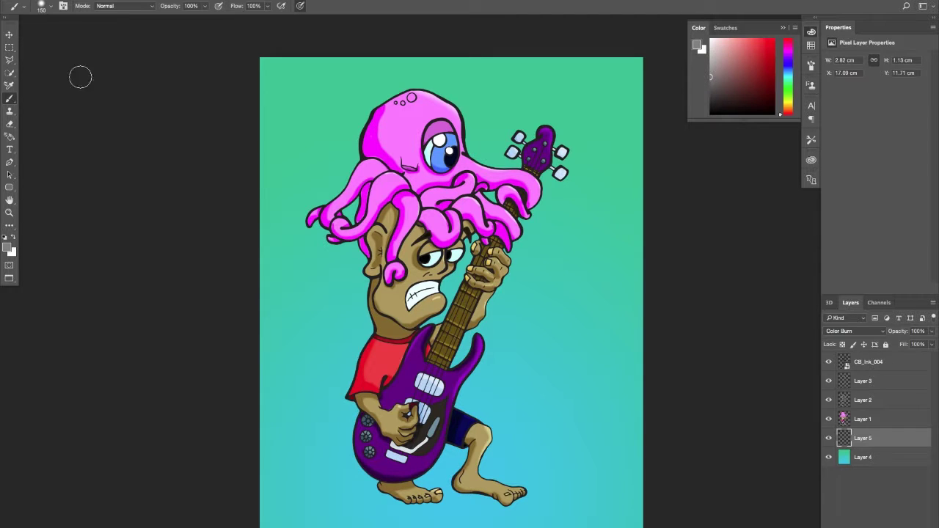
{"action": "left_click", "coordinate": [47, 7]}
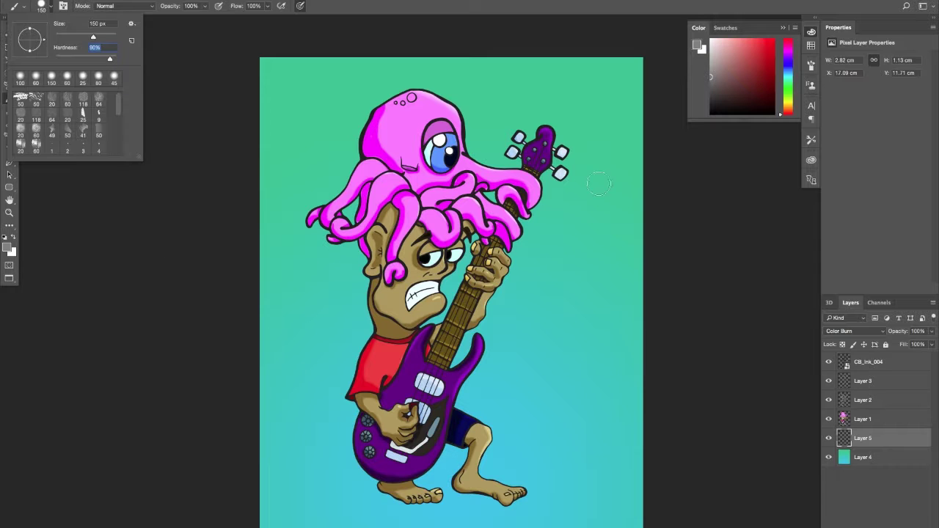
{"action": "key", "text": "Return"}
Paint a wide, filled wave band across the backdrop behind the octopus tentacles, from one canvas edge to the other.
{"action": "mouse_move", "coordinate": [675, 136]}
{"action": "left_mouse_down"}
{"action": "mouse_move", "coordinate": [213, 105]}
{"action": "mouse_move", "coordinate": [316, 158]}
{"action": "mouse_move", "coordinate": [656, 149]}
{"action": "left_mouse_up"}
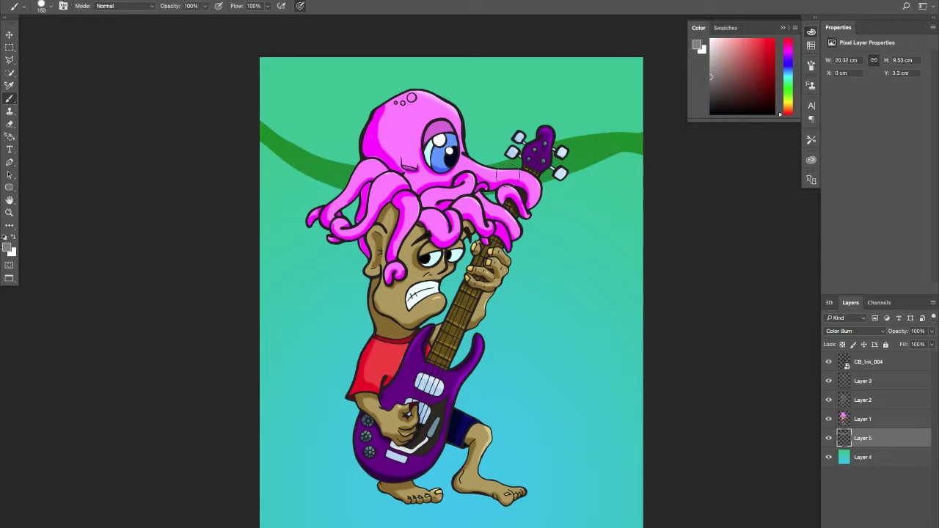
{"action": "mouse_move", "coordinate": [595, 152]}
{"action": "left_mouse_down"}
{"action": "mouse_move", "coordinate": [664, 161]}
{"action": "mouse_move", "coordinate": [585, 155]}
{"action": "left_mouse_up"}
{"action": "mouse_move", "coordinate": [251, 327]}
{"action": "left_mouse_down"}
{"action": "mouse_move", "coordinate": [609, 199]}
{"action": "mouse_move", "coordinate": [660, 212]}
{"action": "left_mouse_up"}
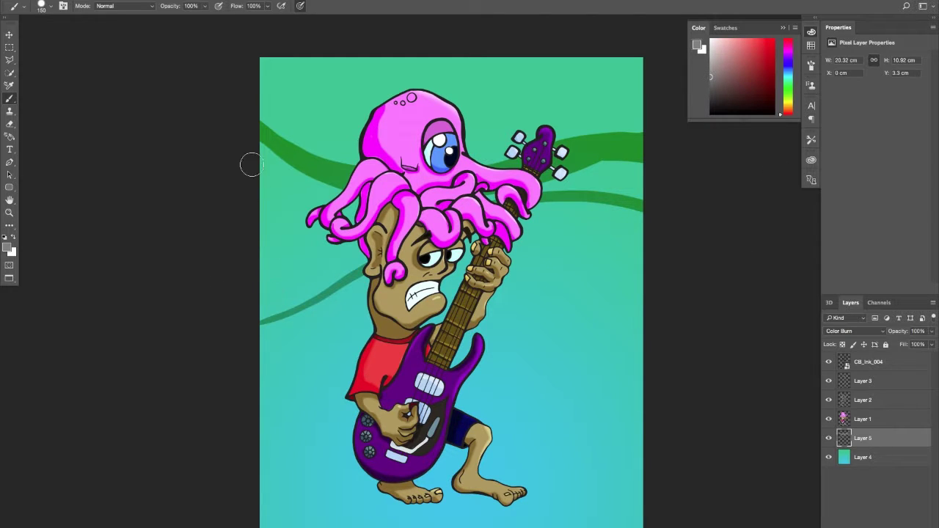
{"action": "mouse_move", "coordinate": [251, 140]}
{"action": "left_mouse_down"}
{"action": "mouse_move", "coordinate": [344, 189]}
{"action": "mouse_move", "coordinate": [271, 184]}
{"action": "mouse_move", "coordinate": [499, 189]}
{"action": "mouse_move", "coordinate": [620, 176]}
{"action": "mouse_move", "coordinate": [504, 193]}
{"action": "mouse_move", "coordinate": [625, 193]}
{"action": "mouse_move", "coordinate": [562, 180]}
{"action": "mouse_move", "coordinate": [606, 180]}
{"action": "mouse_move", "coordinate": [641, 164]}
{"action": "left_mouse_up"}
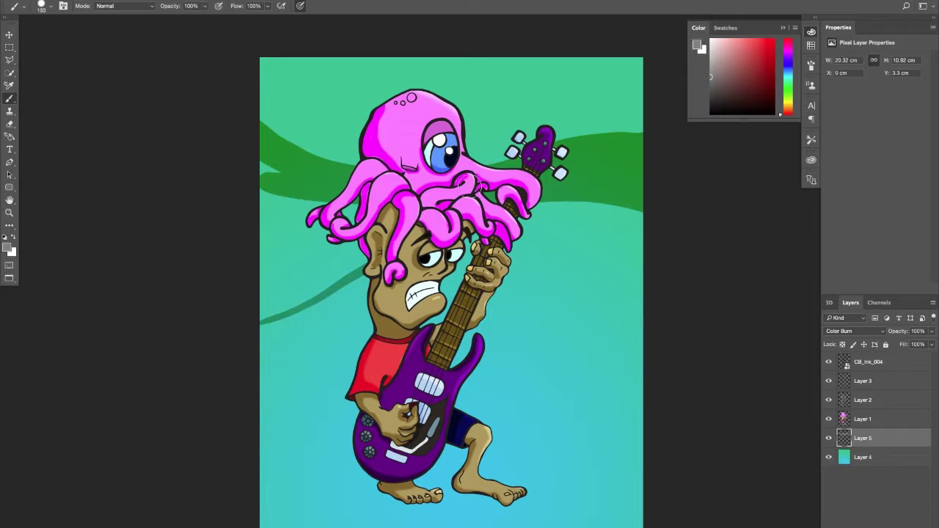
{"action": "mouse_move", "coordinate": [433, 213]}
{"action": "left_mouse_down"}
{"action": "mouse_move", "coordinate": [416, 229]}
{"action": "mouse_move", "coordinate": [431, 224]}
{"action": "mouse_move", "coordinate": [319, 290]}
{"action": "mouse_move", "coordinate": [232, 327]}
{"action": "mouse_move", "coordinate": [358, 254]}
{"action": "mouse_move", "coordinate": [310, 259]}
{"action": "mouse_move", "coordinate": [345, 220]}
{"action": "mouse_move", "coordinate": [242, 250]}
{"action": "mouse_move", "coordinate": [372, 203]}
{"action": "mouse_move", "coordinate": [264, 209]}
{"action": "mouse_move", "coordinate": [254, 174]}
{"action": "mouse_move", "coordinate": [345, 184]}
{"action": "left_mouse_up"}
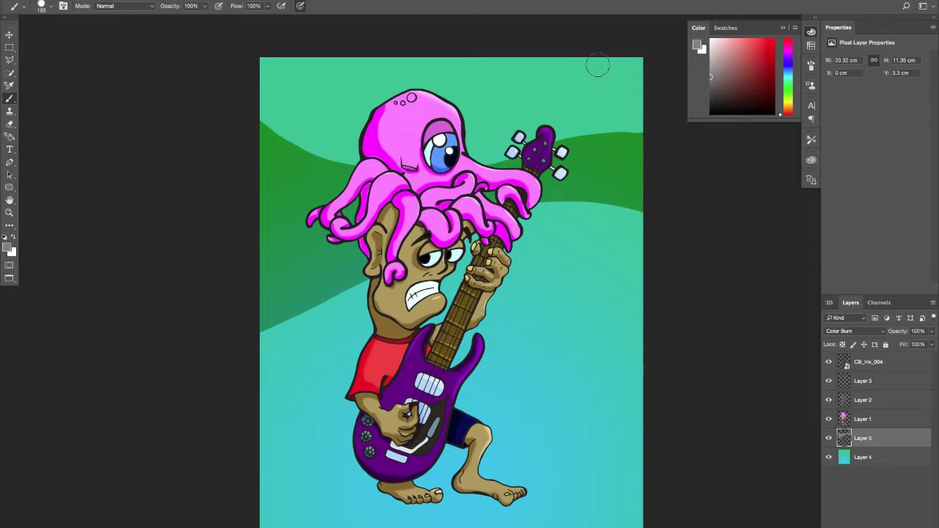
Paint a thin wavy band along the canvas's upper edge and another wavy line across the backdrop at shirt level.
{"action": "mouse_move", "coordinate": [246, 71]}
{"action": "left_mouse_down"}
{"action": "mouse_move", "coordinate": [273, 81]}
{"action": "mouse_move", "coordinate": [652, 63]}
{"action": "left_mouse_up"}
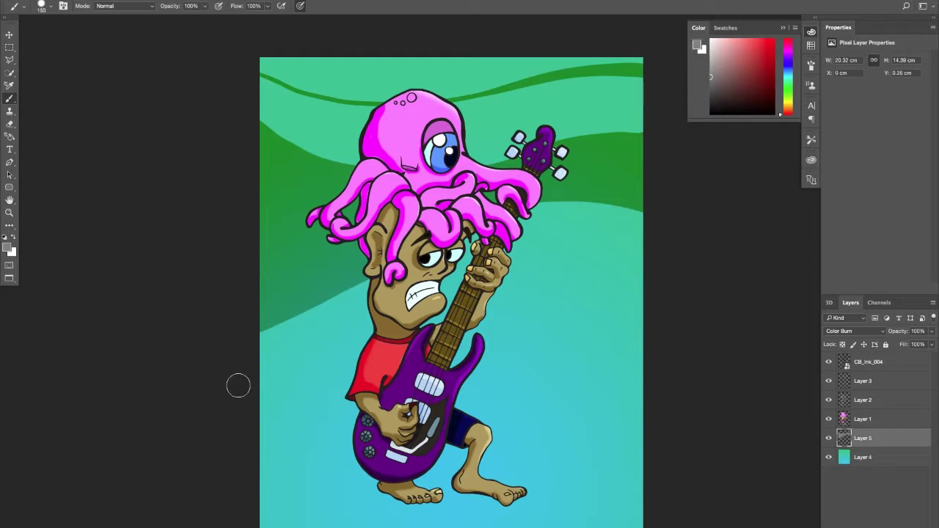
{"action": "mouse_move", "coordinate": [222, 389]}
{"action": "left_mouse_down"}
{"action": "mouse_move", "coordinate": [260, 386]}
{"action": "mouse_move", "coordinate": [370, 338]}
{"action": "mouse_move", "coordinate": [518, 330]}
{"action": "mouse_move", "coordinate": [721, 342]}
{"action": "left_mouse_up"}
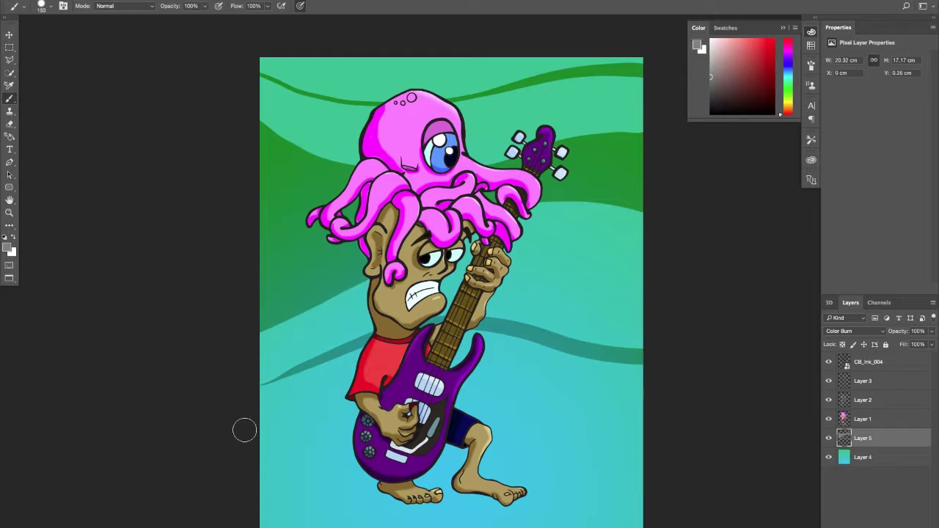
Paint a wave across the backdrop just above the feet and fill the whole area below it.
{"action": "left_click_drag", "start_coordinate": [249, 431], "coordinate": [295, 417]}
{"action": "mouse_move", "coordinate": [668, 474]}
{"action": "left_mouse_down"}
{"action": "mouse_move", "coordinate": [619, 463]}
{"action": "mouse_move", "coordinate": [320, 472]}
{"action": "mouse_move", "coordinate": [142, 453]}
{"action": "left_mouse_up"}
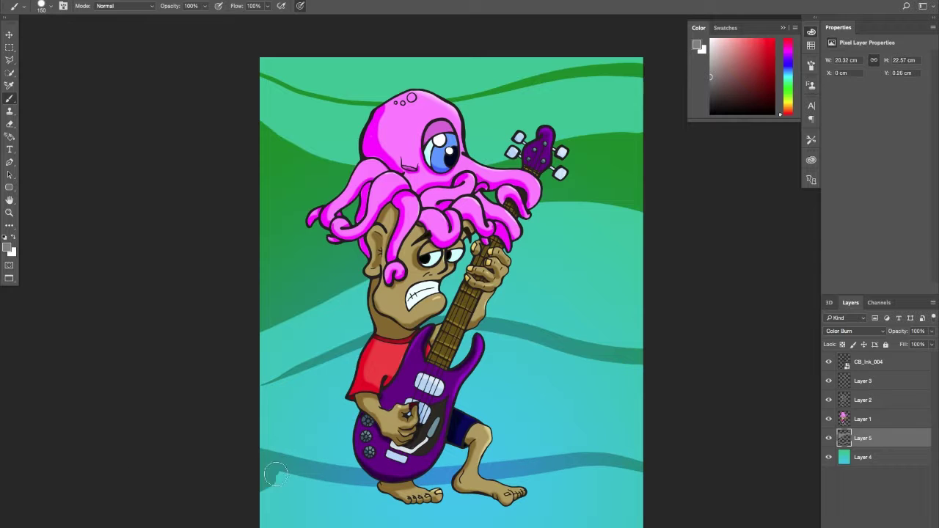
{"action": "mouse_move", "coordinate": [276, 474]}
{"action": "left_mouse_down"}
{"action": "mouse_move", "coordinate": [292, 492]}
{"action": "mouse_move", "coordinate": [240, 524]}
{"action": "mouse_move", "coordinate": [387, 498]}
{"action": "mouse_move", "coordinate": [307, 498]}
{"action": "mouse_move", "coordinate": [358, 488]}
{"action": "mouse_move", "coordinate": [265, 523]}
{"action": "mouse_move", "coordinate": [433, 502]}
{"action": "mouse_move", "coordinate": [495, 507]}
{"action": "mouse_move", "coordinate": [444, 521]}
{"action": "mouse_move", "coordinate": [398, 516]}
{"action": "mouse_move", "coordinate": [527, 495]}
{"action": "mouse_move", "coordinate": [364, 502]}
{"action": "mouse_move", "coordinate": [528, 475]}
{"action": "mouse_move", "coordinate": [661, 481]}
{"action": "mouse_move", "coordinate": [507, 499]}
{"action": "mouse_move", "coordinate": [657, 498]}
{"action": "mouse_move", "coordinate": [522, 511]}
{"action": "mouse_move", "coordinate": [630, 521]}
{"action": "left_mouse_up"}
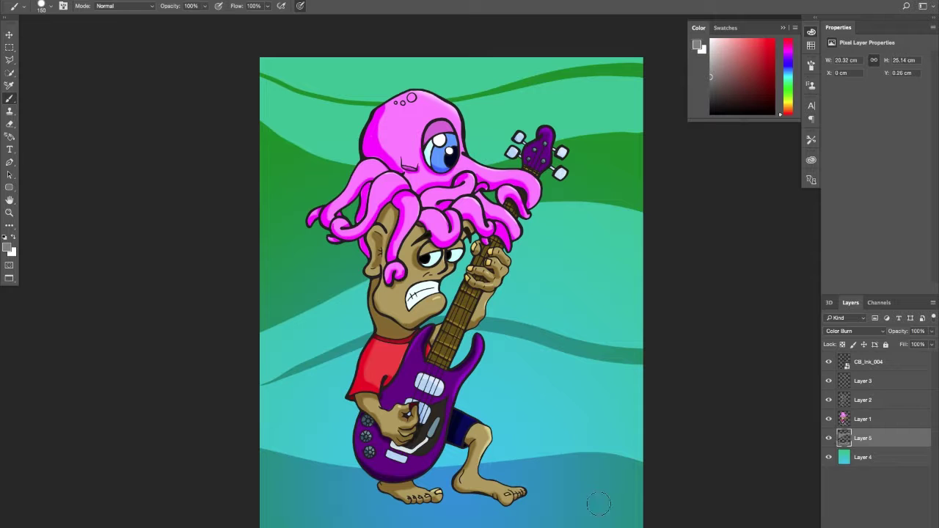
Repaint the wave at shirt level, add a second wavy edge beneath it and fill the area between them.
{"action": "left_click_drag", "start_coordinate": [231, 399], "coordinate": [299, 364]}
{"action": "left_click_drag", "start_coordinate": [236, 392], "coordinate": [355, 347]}
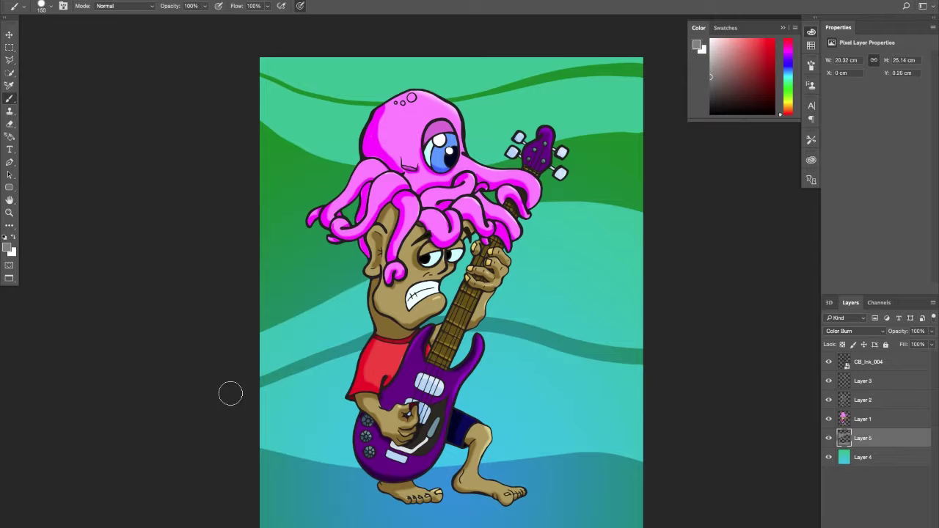
{"action": "left_click_drag", "start_coordinate": [234, 393], "coordinate": [352, 345]}
{"action": "left_click_drag", "start_coordinate": [461, 334], "coordinate": [579, 354]}
{"action": "mouse_move", "coordinate": [208, 389]}
{"action": "left_mouse_down"}
{"action": "mouse_move", "coordinate": [385, 362]}
{"action": "mouse_move", "coordinate": [577, 399]}
{"action": "mouse_move", "coordinate": [700, 365]}
{"action": "left_mouse_up"}
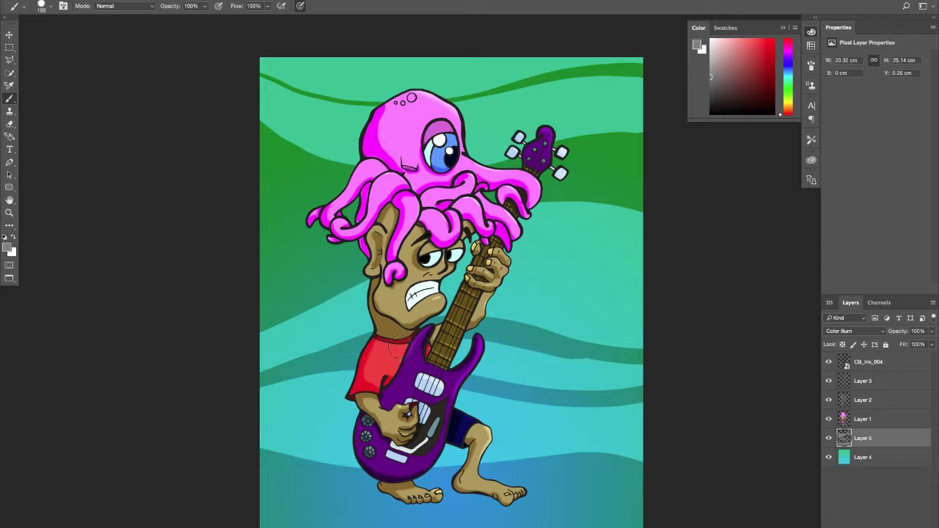
{"action": "mouse_move", "coordinate": [459, 344]}
{"action": "left_mouse_down"}
{"action": "mouse_move", "coordinate": [505, 347]}
{"action": "mouse_move", "coordinate": [469, 364]}
{"action": "mouse_move", "coordinate": [574, 360]}
{"action": "mouse_move", "coordinate": [553, 381]}
{"action": "mouse_move", "coordinate": [631, 385]}
{"action": "left_mouse_up"}
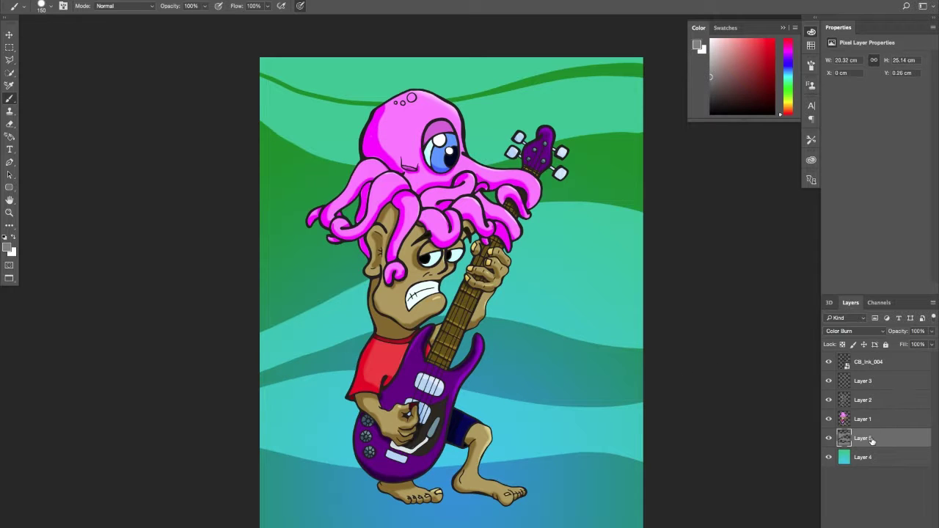
Lower the opacity of the Color Burn shading layer to 55%.
{"action": "left_click", "coordinate": [931, 332]}
{"action": "mouse_move", "coordinate": [923, 346]}
{"action": "left_mouse_down"}
{"action": "mouse_move", "coordinate": [901, 348]}
{"action": "mouse_move", "coordinate": [912, 350]}
{"action": "left_mouse_up"}
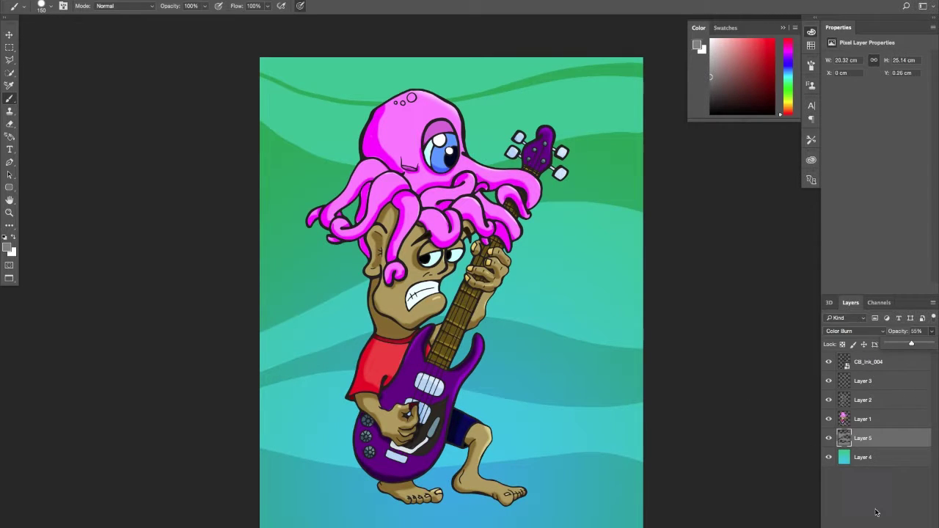
{"action": "left_click", "coordinate": [876, 511]}
Add a new layer above all others, reset the foreground colour to black and shrink the brush to 15 px.
{"action": "key", "text": "ctrl+shift+alt+n"}
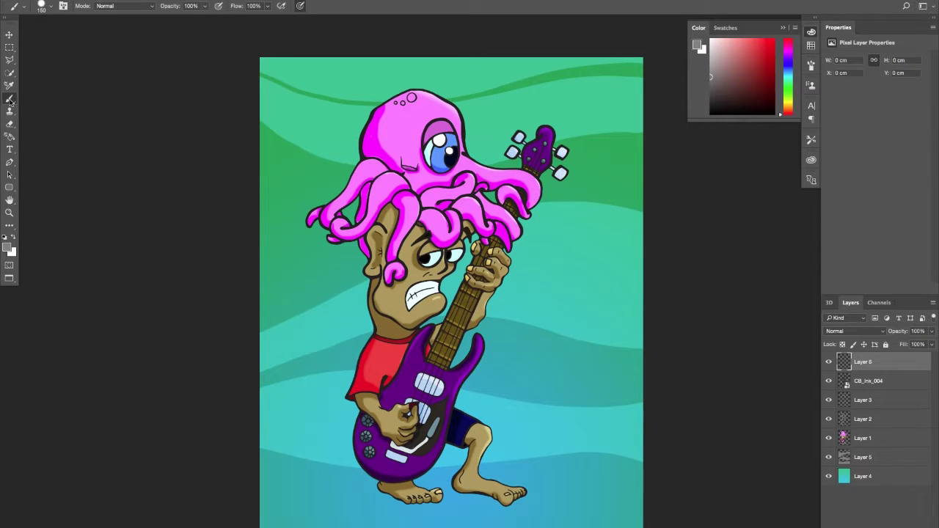
{"action": "left_click", "coordinate": [6, 237]}
{"action": "key", "text": "bracketleft"}
{"action": "key", "text": "bracketleft"}
{"action": "key", "text": "bracketleft"}
{"action": "key", "text": "bracketleft"}
{"action": "key", "text": "bracketleft"}
{"action": "key", "text": "bracketleft"}
{"action": "key", "text": "bracketleft"}
{"action": "key", "text": "bracketleft"}
{"action": "key", "text": "bracketleft"}
{"action": "key", "text": "bracketleft"}
{"action": "key", "text": "bracketleft"}
Handwrite the artist's signature in black beside the guitarist's front foot, with the year 2018 beneath it.
{"action": "mouse_move", "coordinate": [541, 495]}
{"action": "left_mouse_down"}
{"action": "mouse_move", "coordinate": [606, 476]}
{"action": "mouse_move", "coordinate": [609, 486]}
{"action": "mouse_move", "coordinate": [623, 480]}
{"action": "mouse_move", "coordinate": [591, 508]}
{"action": "mouse_move", "coordinate": [601, 507]}
{"action": "left_mouse_up"}
{"action": "left_click_drag", "start_coordinate": [605, 494], "coordinate": [610, 493]}
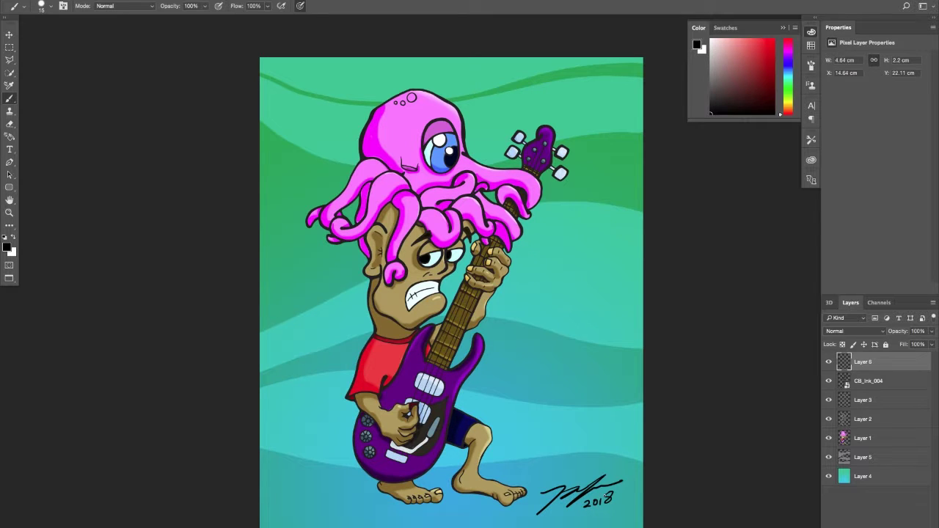
Undo the strokes of the year under the signature and handwrite it in the short form '18.
{"action": "key", "text": "ctrl+alt+z"}
{"action": "key", "text": "ctrl+alt+z"}
{"action": "key", "text": "ctrl+alt+z"}
{"action": "key", "text": "ctrl+alt+z"}
{"action": "key", "text": "ctrl+alt+z"}
{"action": "key", "text": "ctrl+alt+z"}
{"action": "key", "text": "ctrl+alt+z"}
{"action": "mouse_move", "coordinate": [600, 494]}
{"action": "left_mouse_down"}
{"action": "mouse_move", "coordinate": [598, 506]}
{"action": "mouse_move", "coordinate": [609, 505]}
{"action": "left_mouse_up"}
{"action": "left_click_drag", "start_coordinate": [594, 272], "coordinate": [580, 274]}
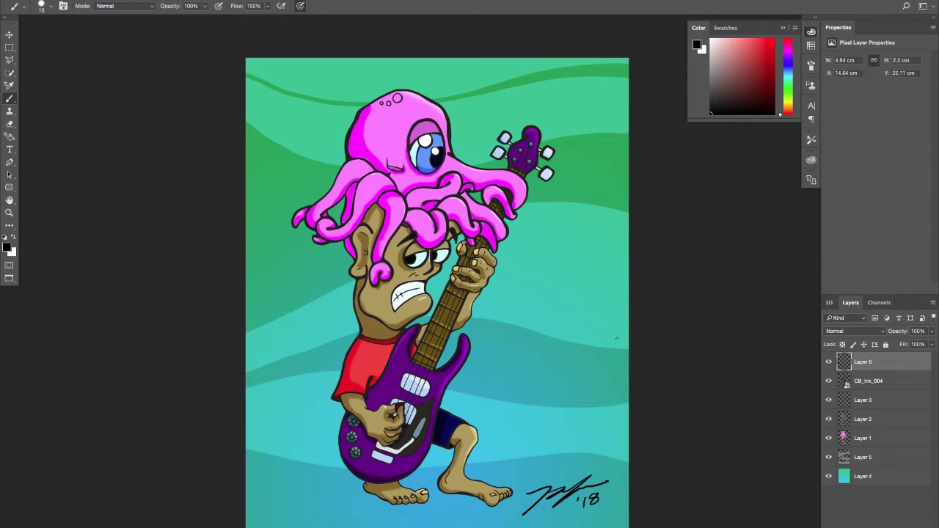
{"action": "left_click", "coordinate": [698, 1]}
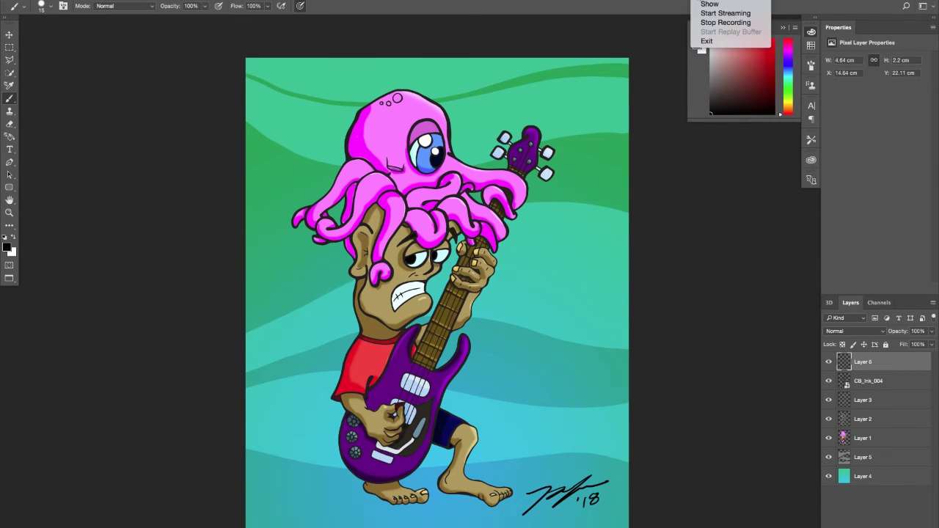